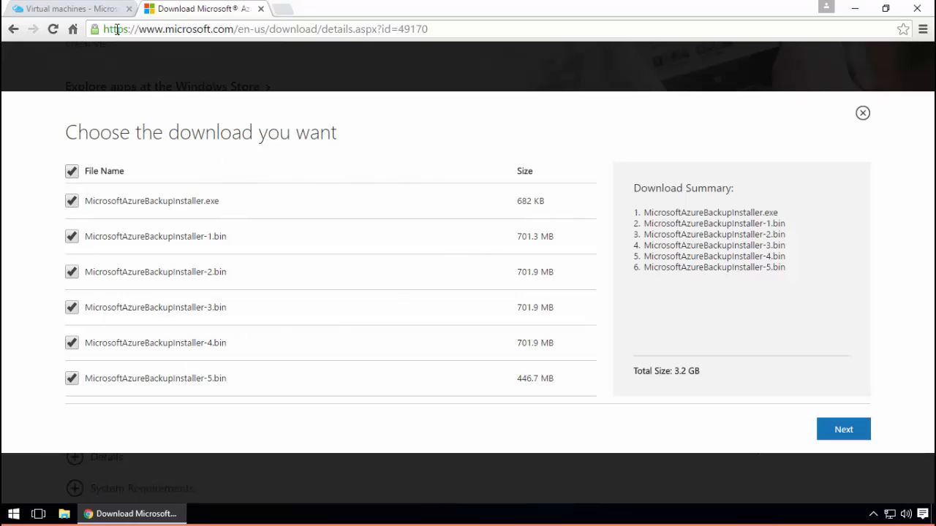
Start a Remote Desktop connection to the rangerdc virtual machine from the Azure portal, suppressing future publisher prompts for it
left_click(49, 15)
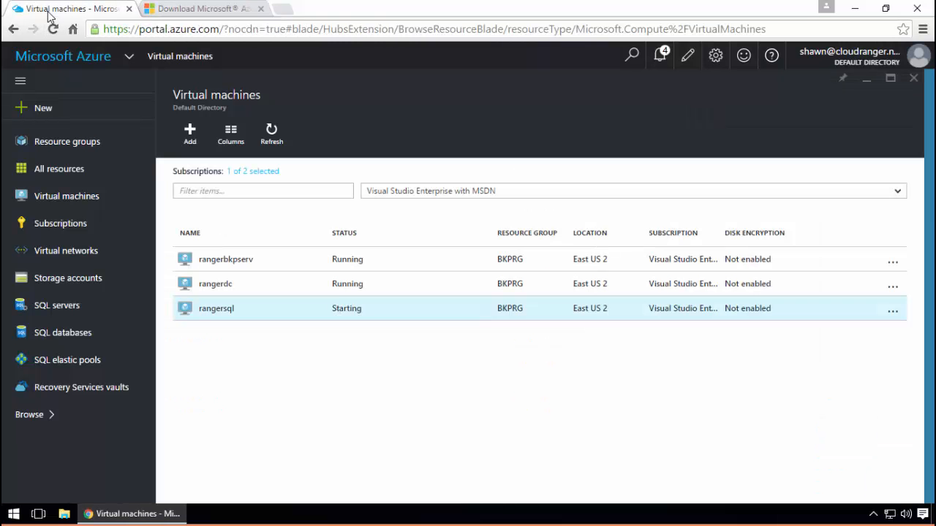
left_click(98, 198)
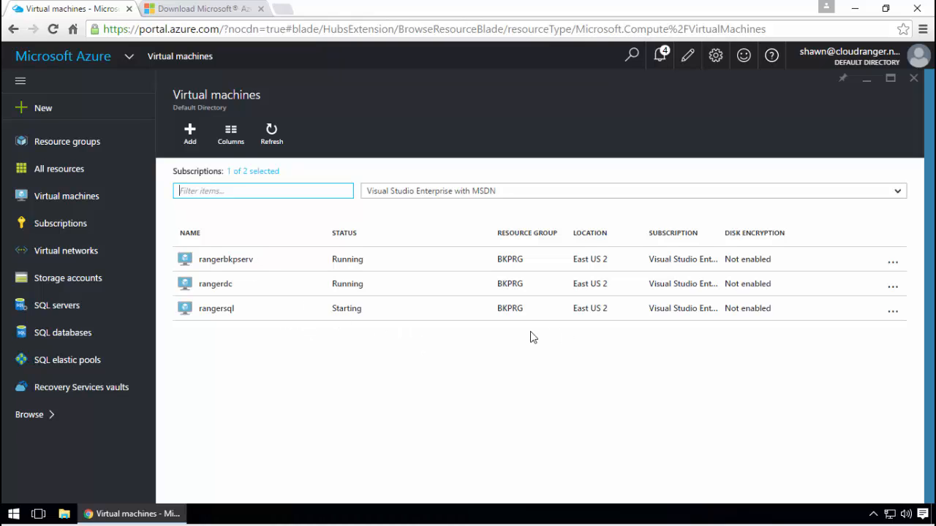
left_click(891, 288)
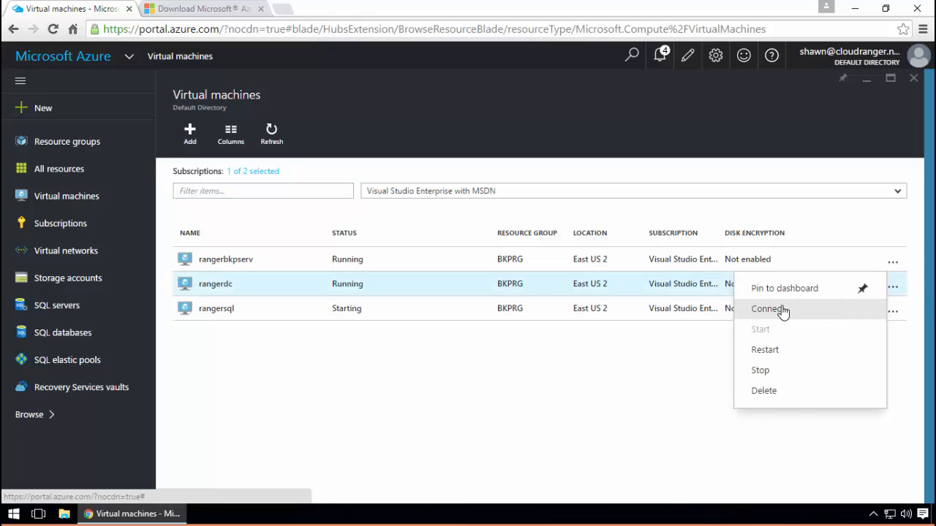
left_click(781, 310)
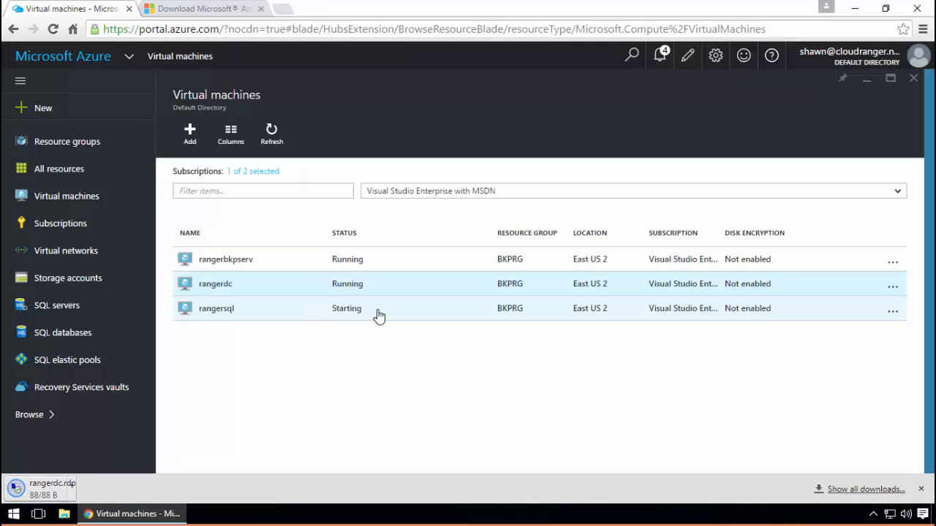
left_click(66, 480)
left_click(431, 307)
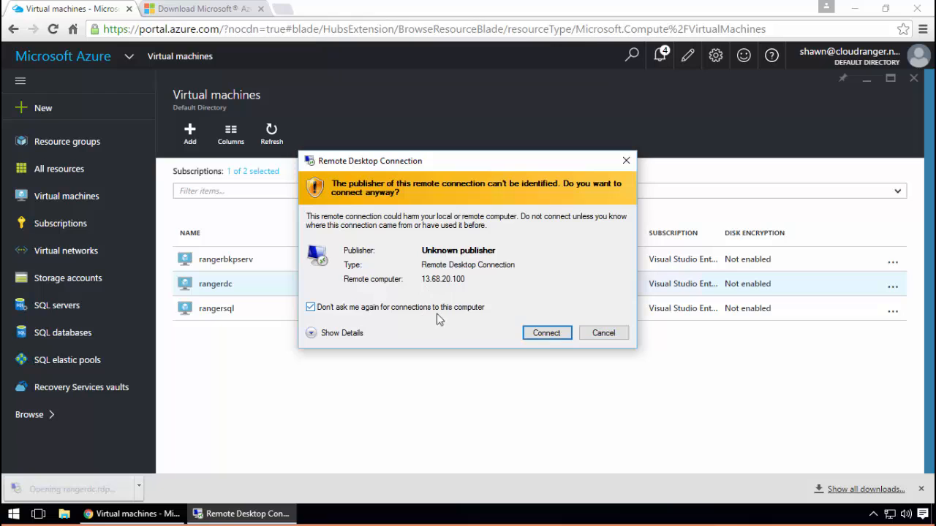
left_click(546, 332)
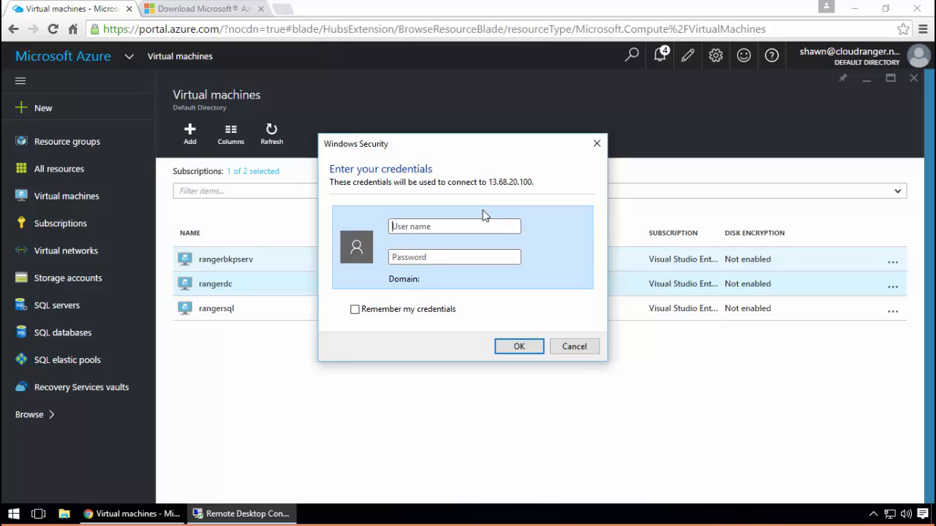
Sign in to rangerdc with the rangerlab domain user name and account password, accept its certificate permanently, and minimize the session
type("rangerlab\\shaw**********")
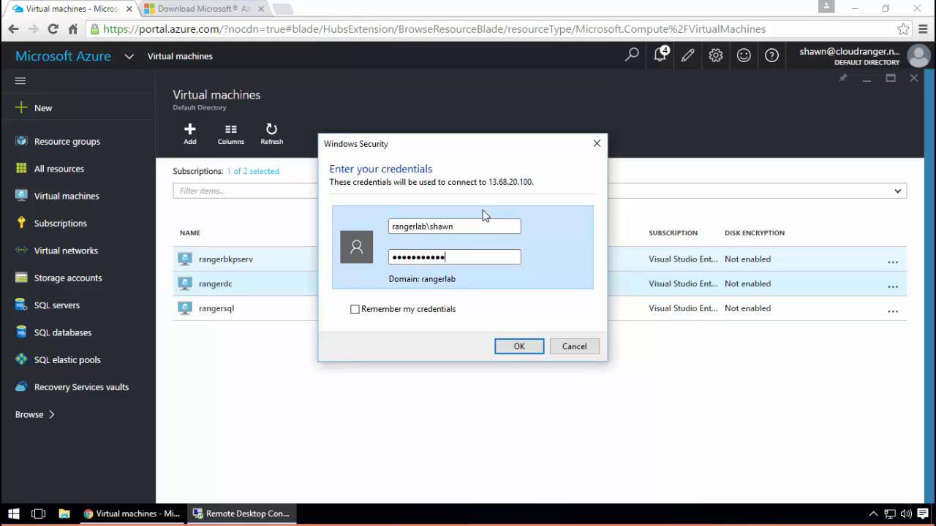
key("Return")
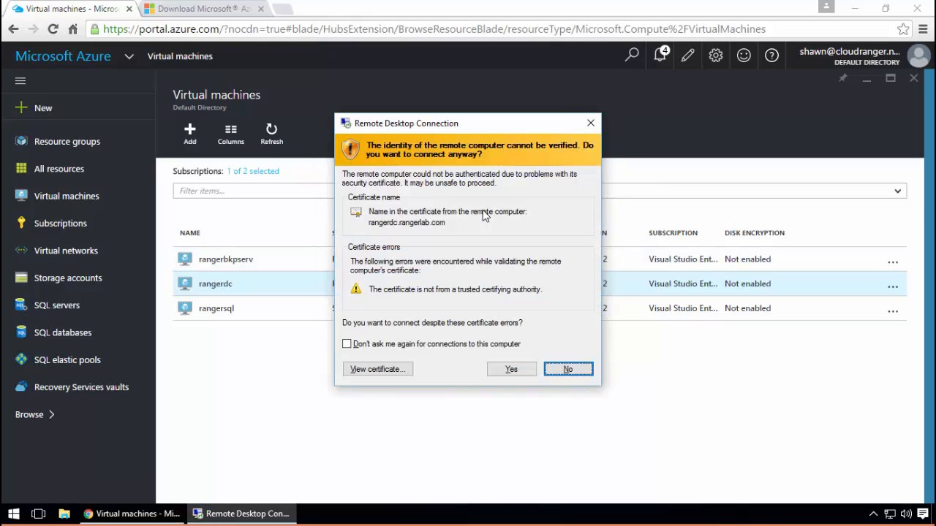
left_click(450, 346)
left_click(511, 367)
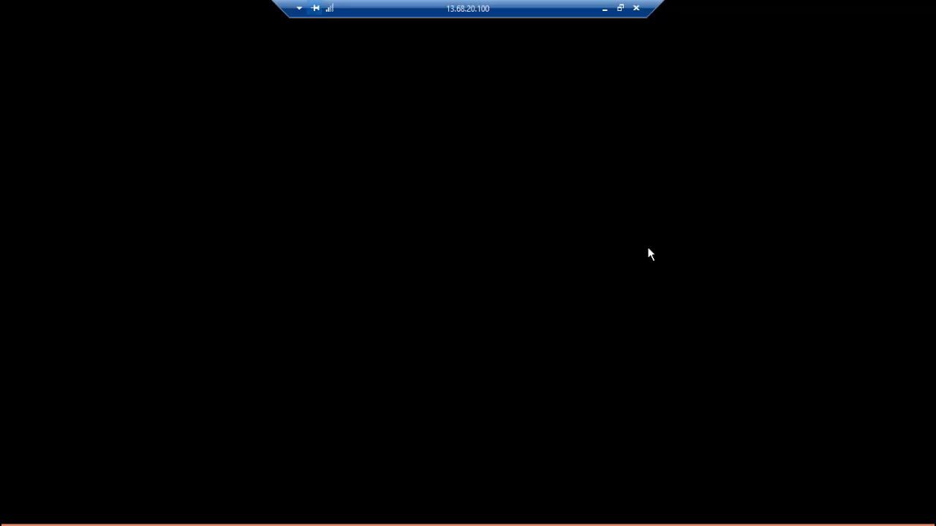
left_click(604, 10)
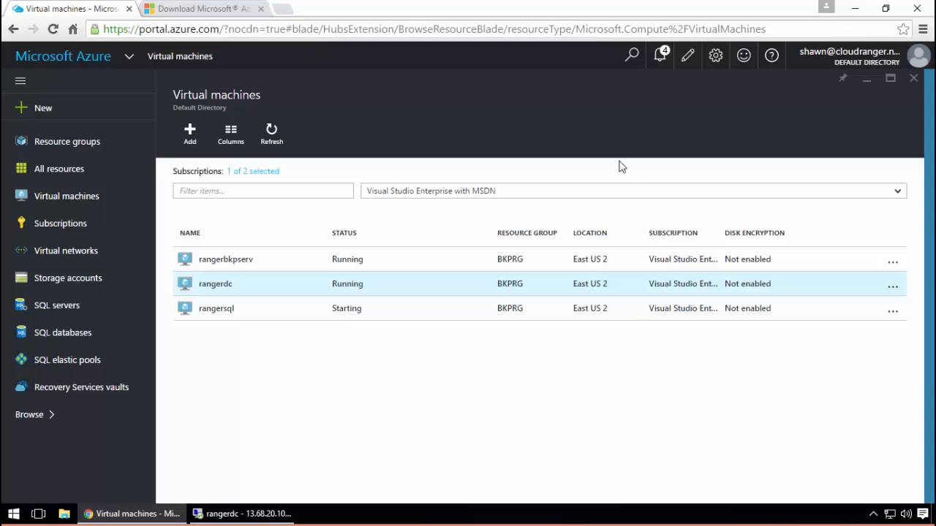
Download and open the Remote Desktop file for the rangerbkpserv virtual machine and start the connection
left_click(892, 266)
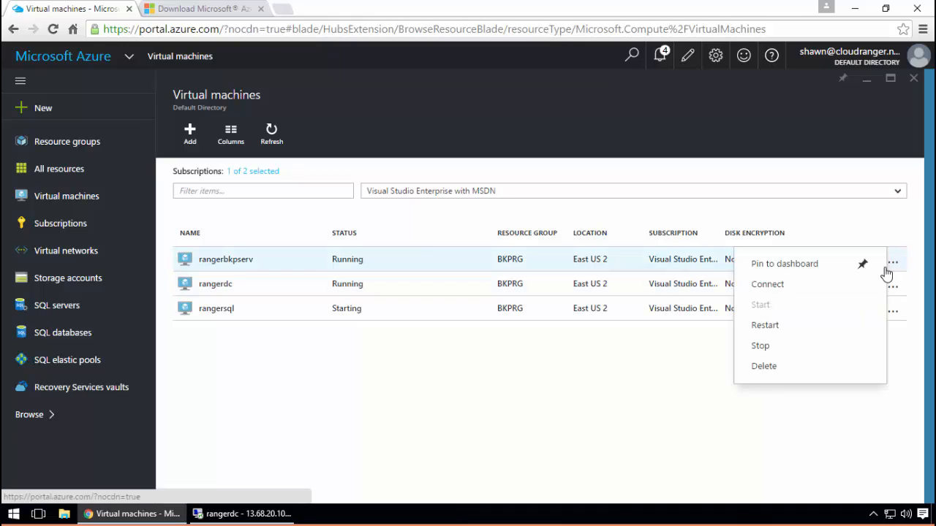
left_click(763, 285)
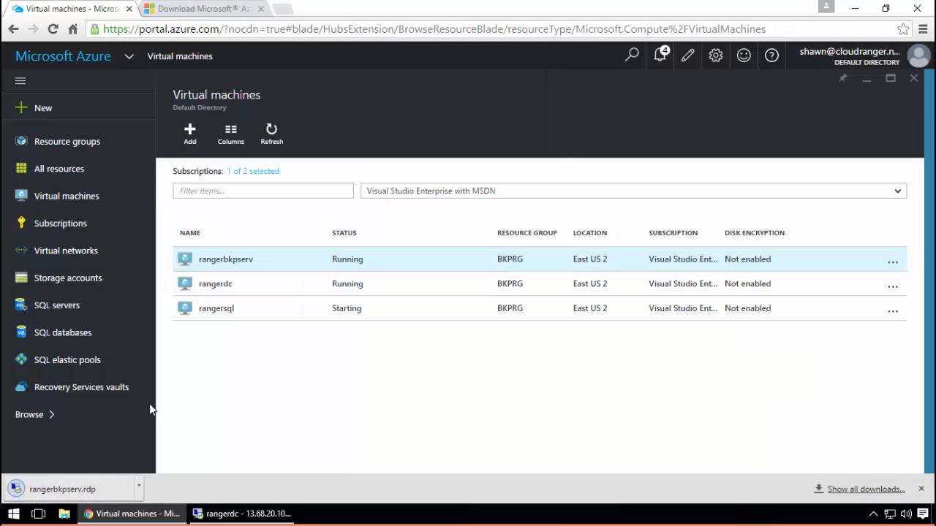
left_click(85, 490)
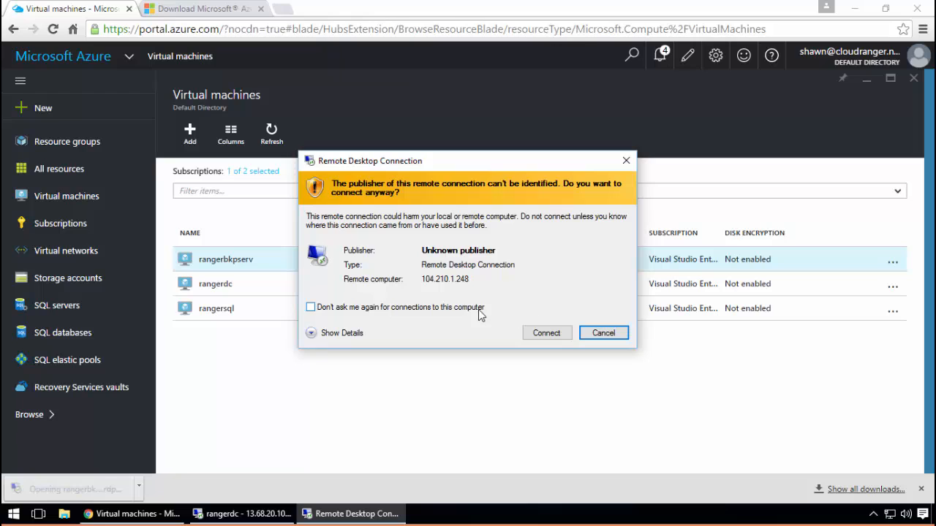
left_click(556, 334)
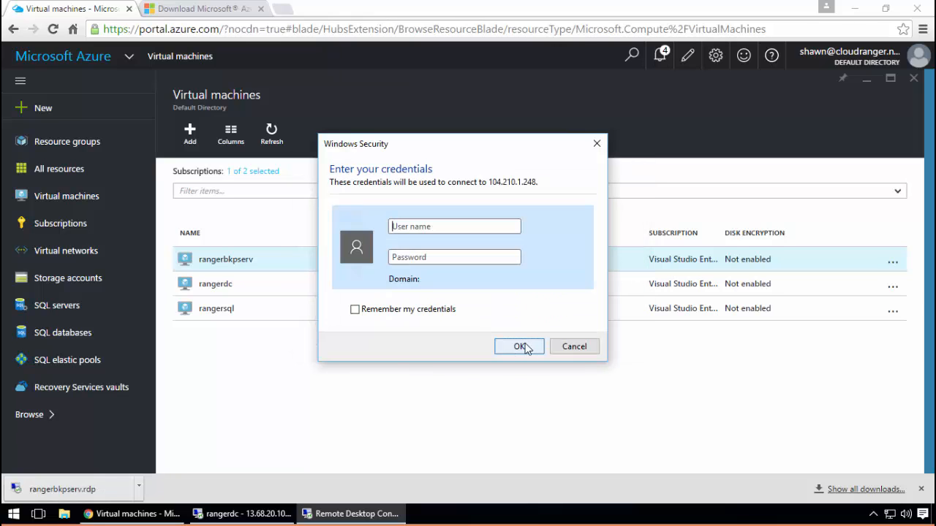
Sign in to rangerbkpserv with the rangerlab domain user name and account password, accept its certificate permanently, and minimize the session
type("rangerl")
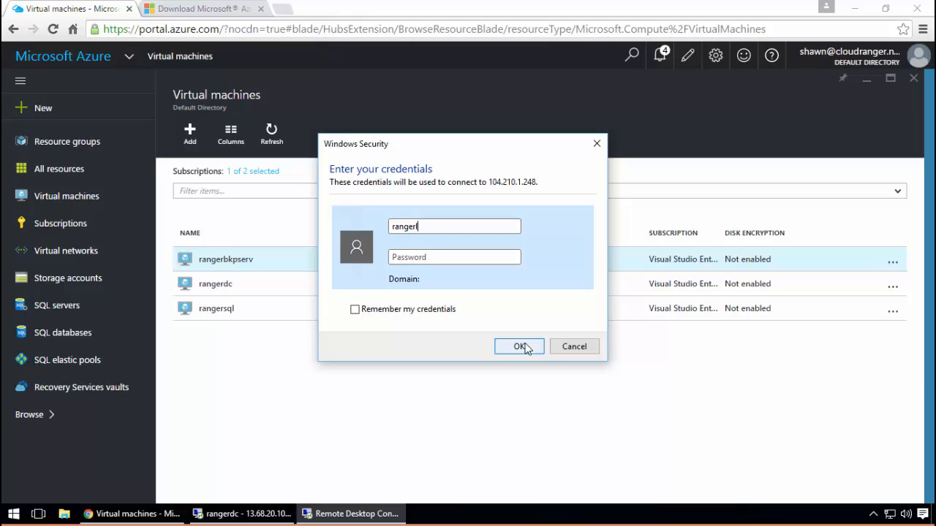
type("ab\\shawn•••••••••••")
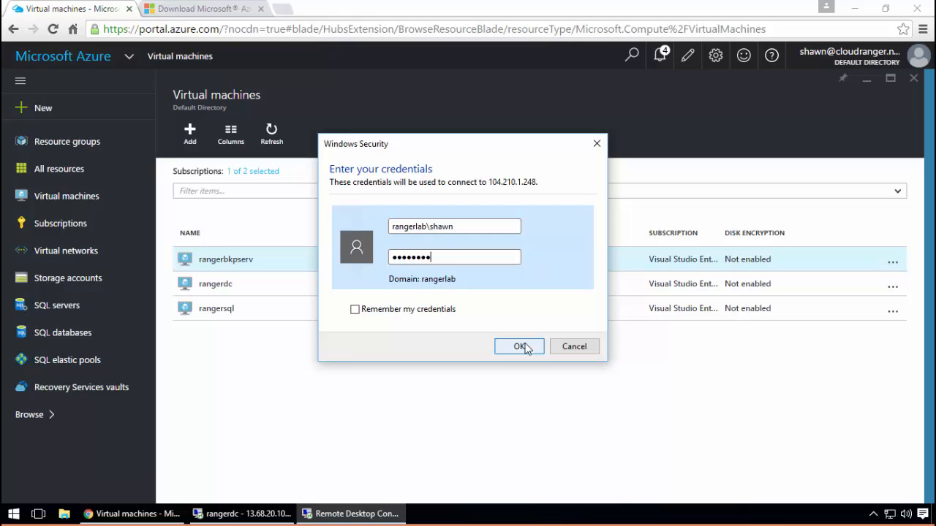
type("••")
left_click(520, 348)
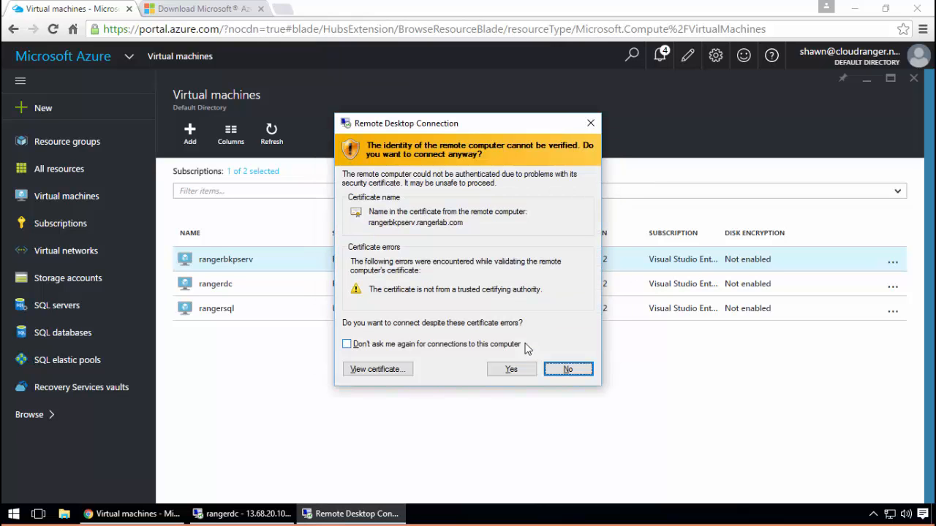
left_click(467, 342)
left_click(511, 369)
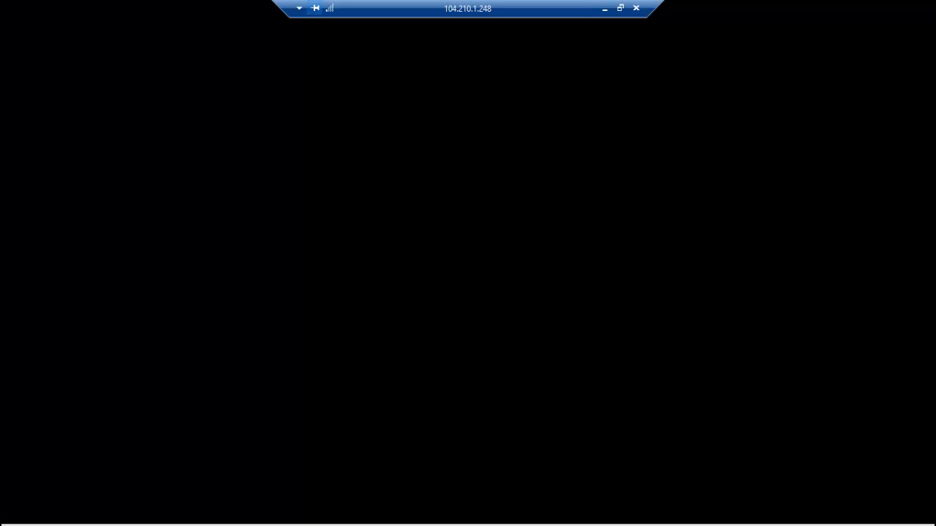
left_click(604, 8)
Switch to the rangerdc remote session and open Active Directory Users and Computers
left_click(261, 516)
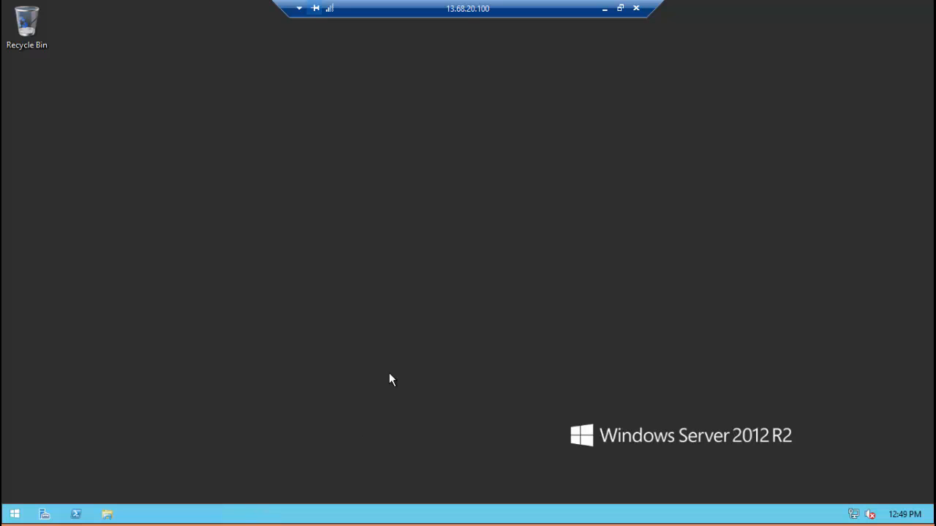
left_click(14, 514)
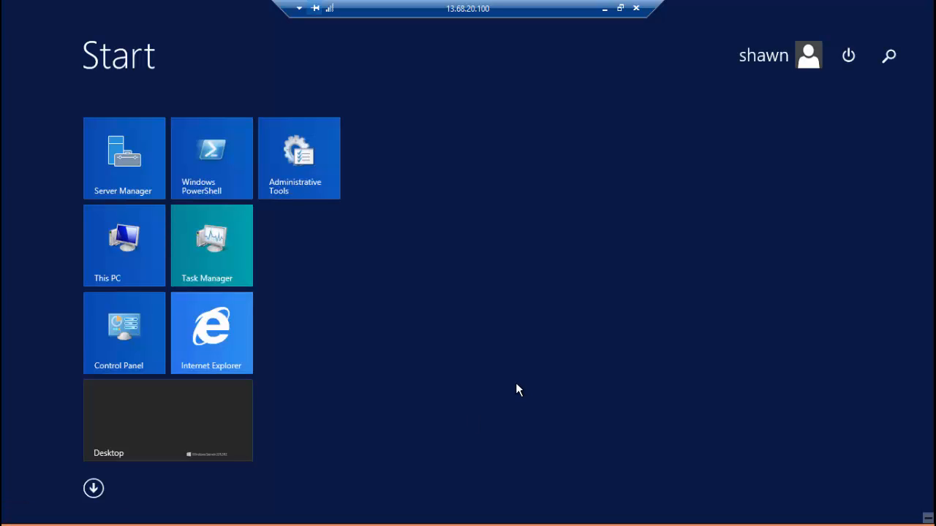
type("active")
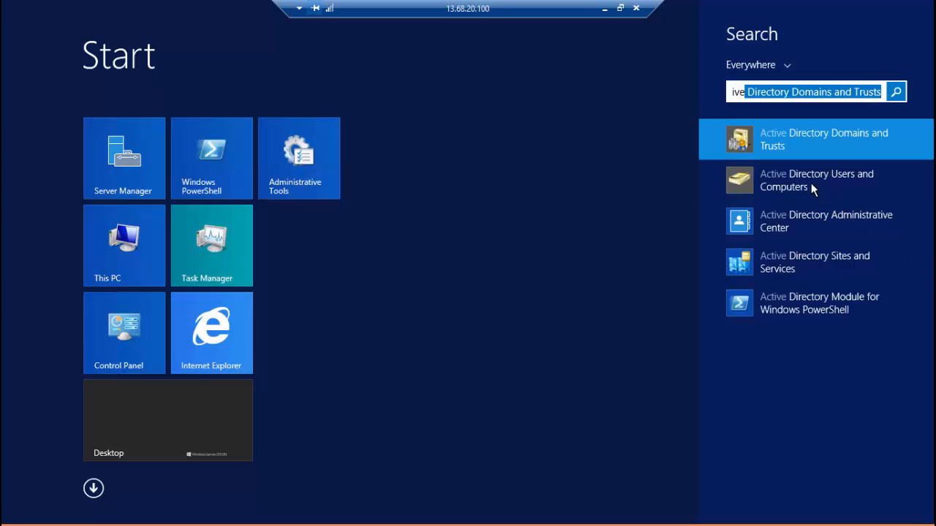
left_click(813, 189)
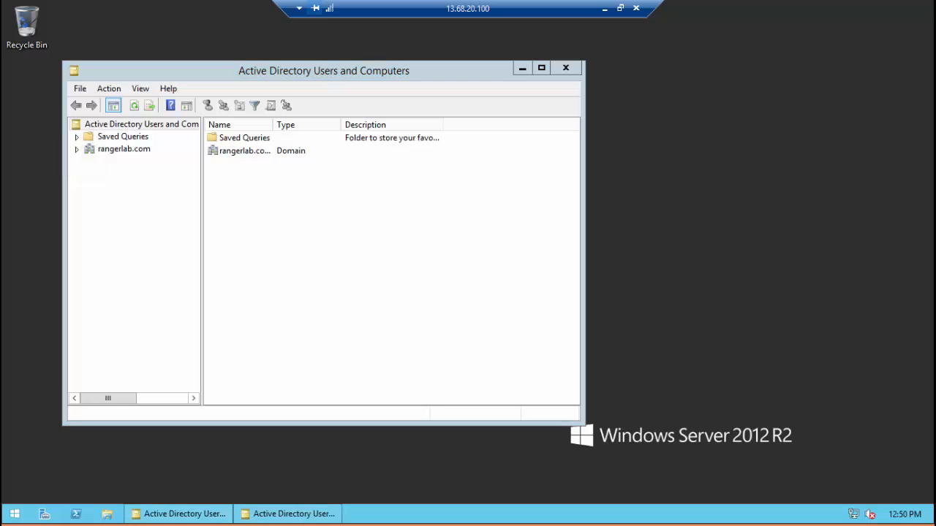
Examine which machines are in the Computers and Domain Controllers containers of rangerlab.com, and minimize the session
left_click(76, 149)
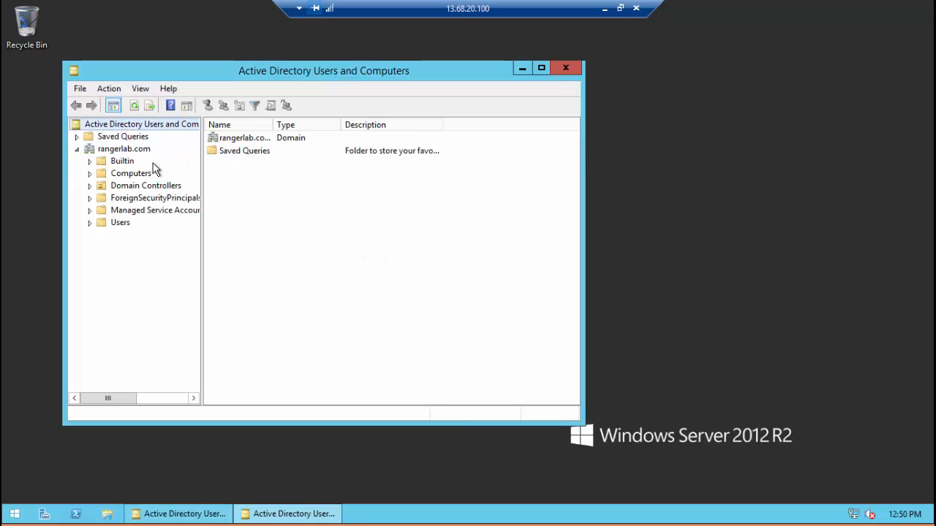
left_click(139, 176)
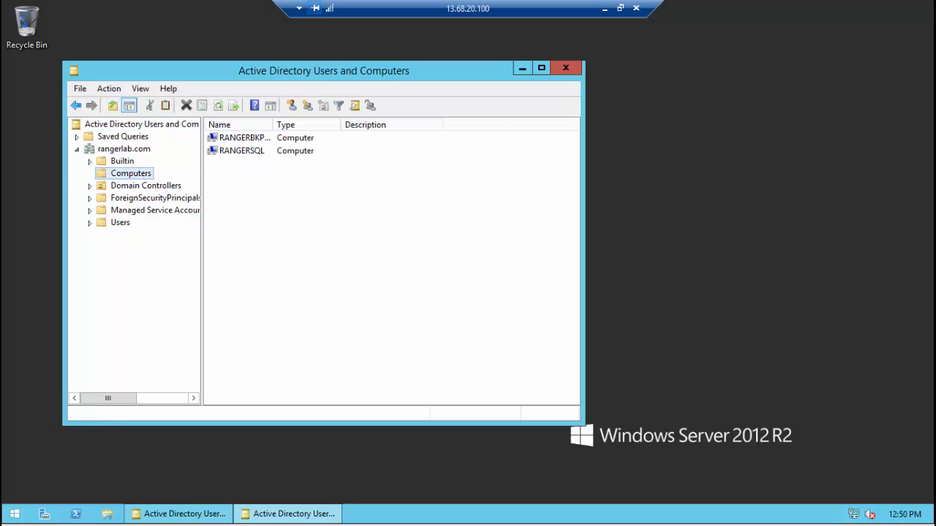
right_click(146, 178)
left_click(182, 265)
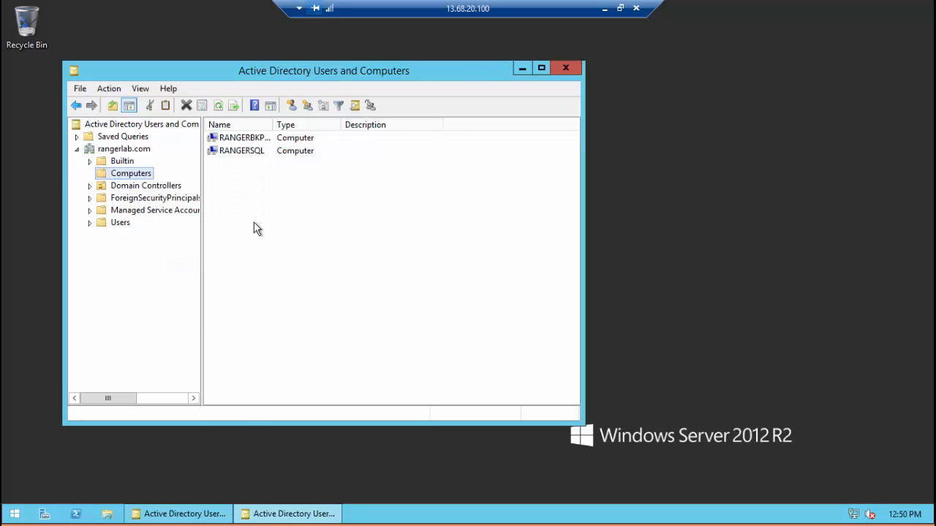
left_click(130, 186)
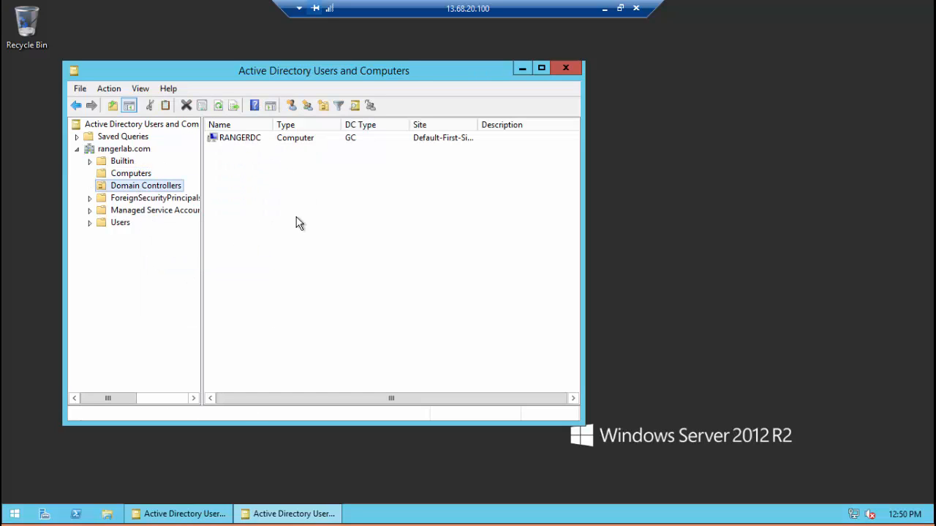
left_click(606, 10)
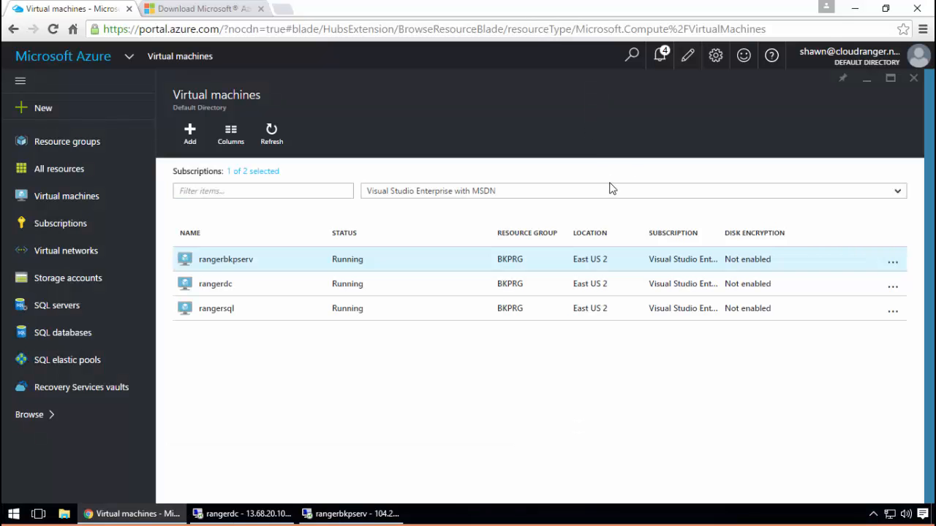
Switch to the rangerbkpserv session, review the Azure Backup installer files in the bkp folder, and return to the Azure portal
left_click(349, 513)
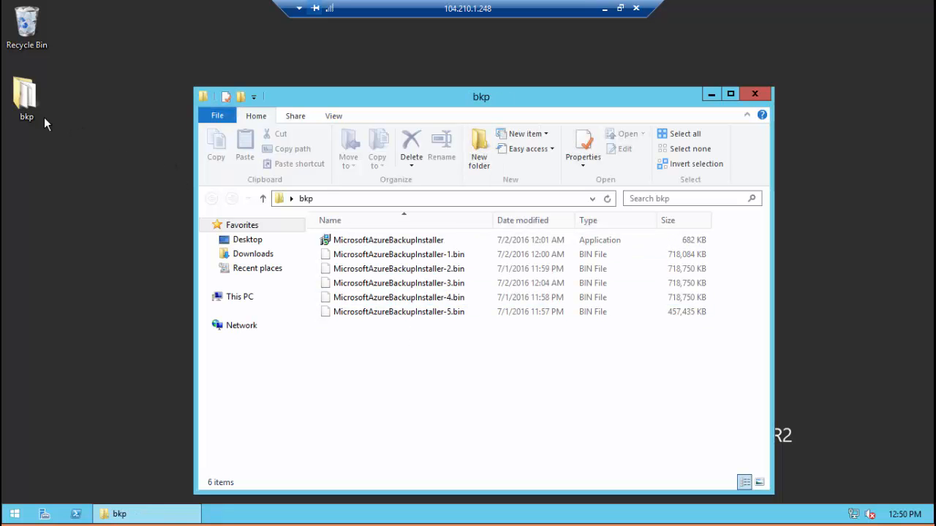
left_click_drag(460, 105, 430, 66)
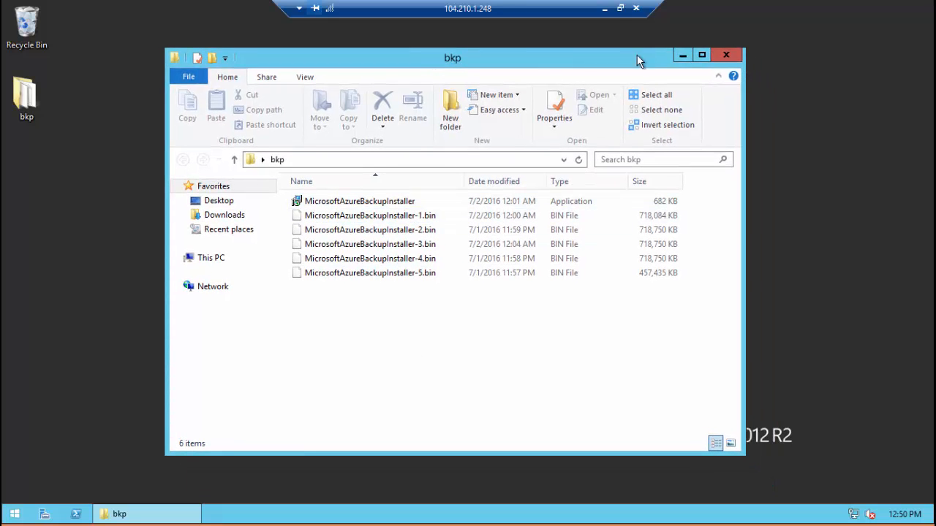
left_click(610, 16)
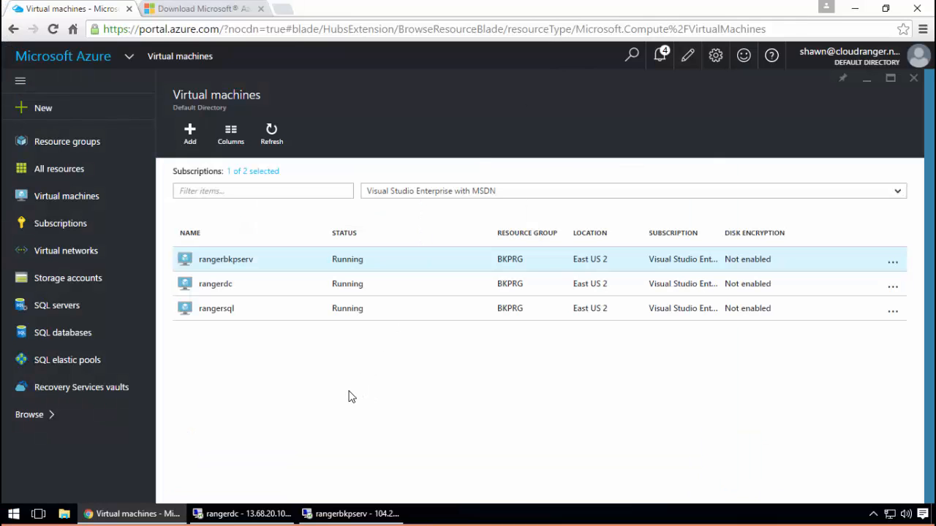
Try to open a Remote Desktop connection to the rangersql virtual machine, suppressing future publisher prompts for it
left_click(892, 312)
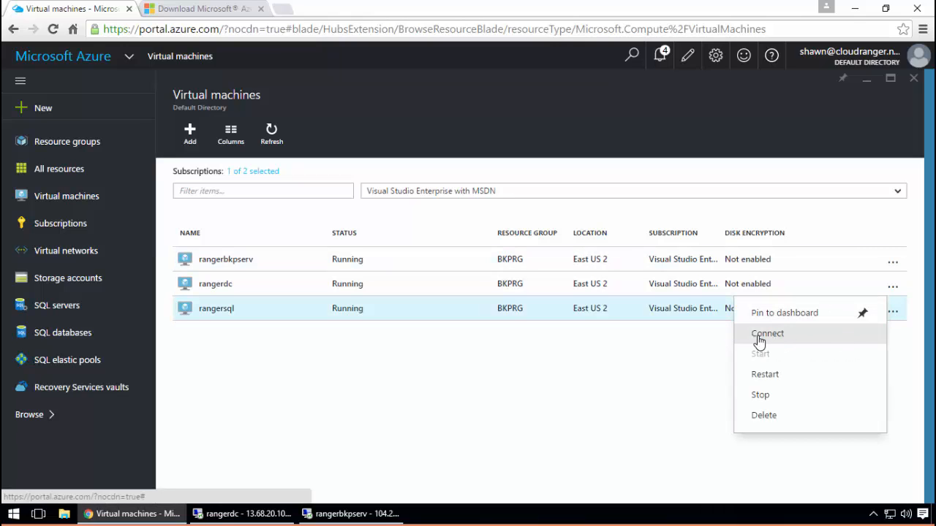
left_click(760, 337)
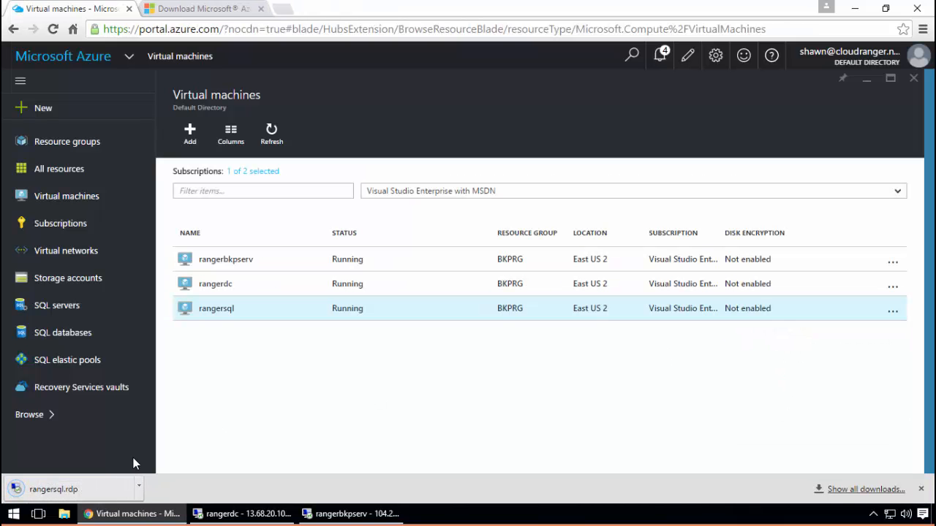
left_click(78, 485)
left_click(398, 307)
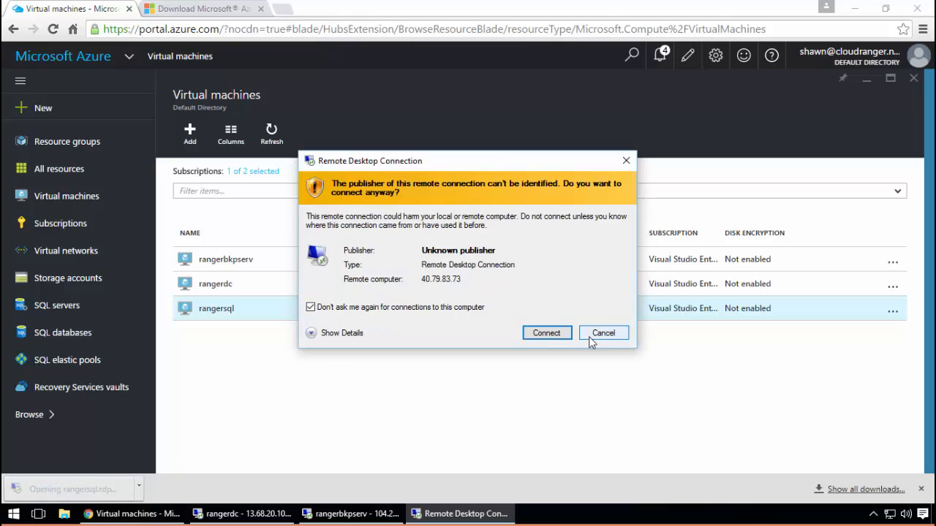
left_click(547, 332)
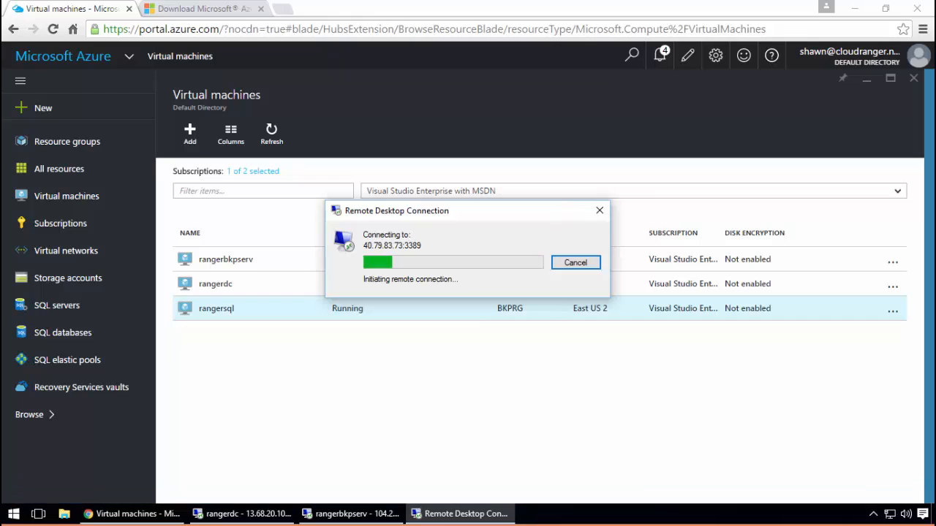
left_click(564, 265)
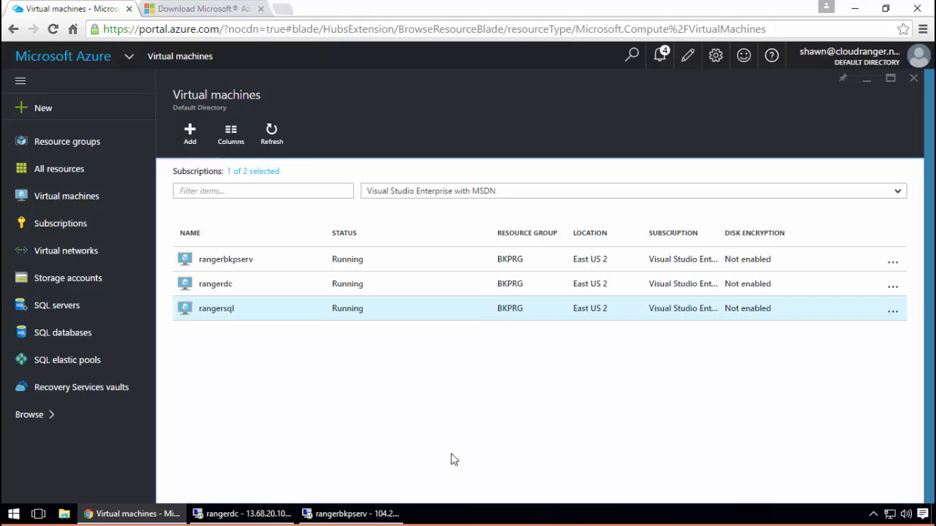
Switch to the rangerbkpserv session and run MicrosoftAzureBackupInstaller from the bkp folder as administrator
left_click(369, 515)
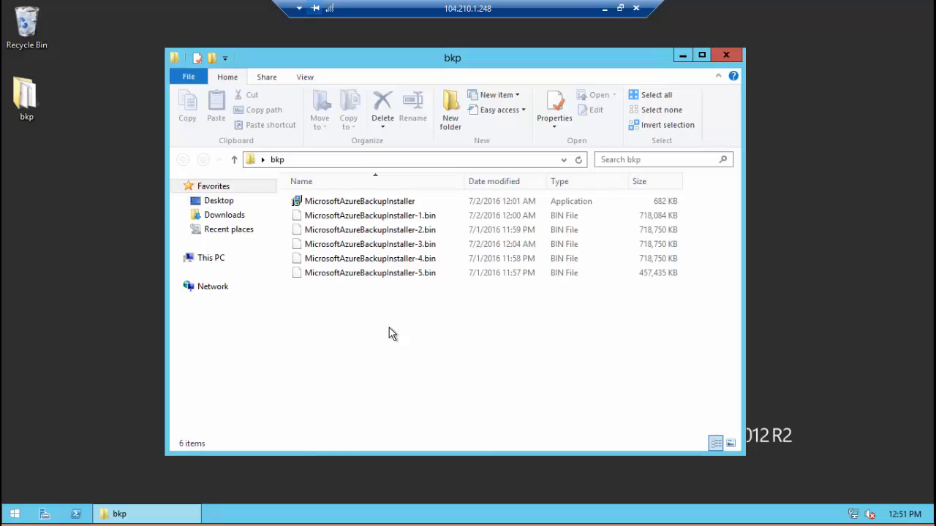
left_click(377, 203)
right_click(378, 203)
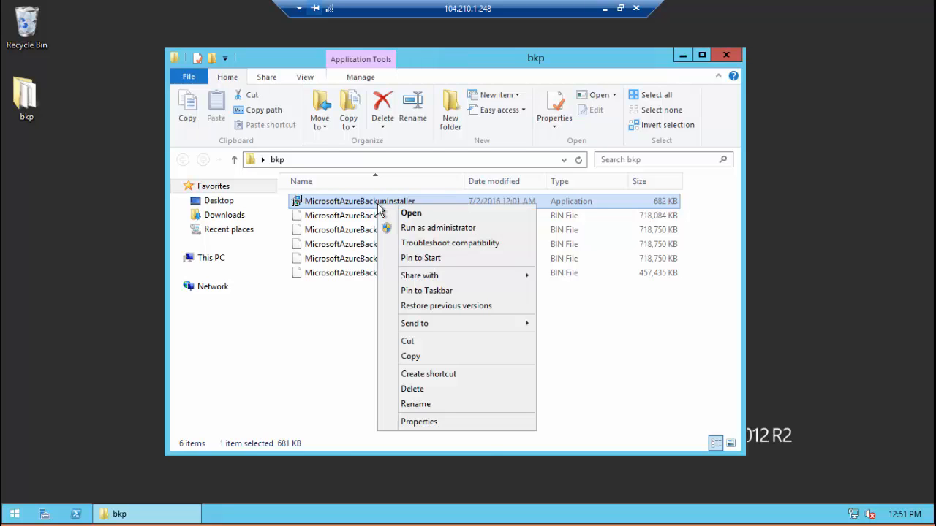
left_click(444, 232)
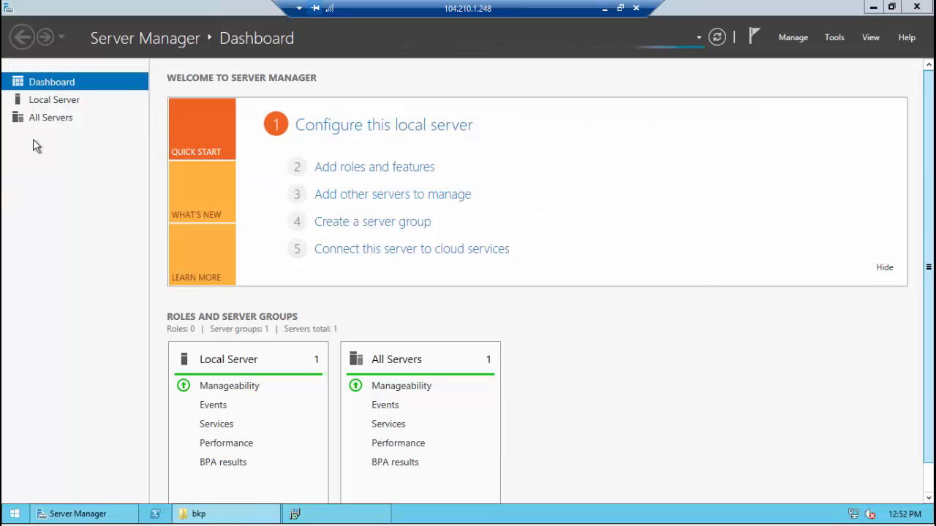
Show the Local Server page in Server Manager and try to start the Add Roles and Features wizard
left_click(42, 102)
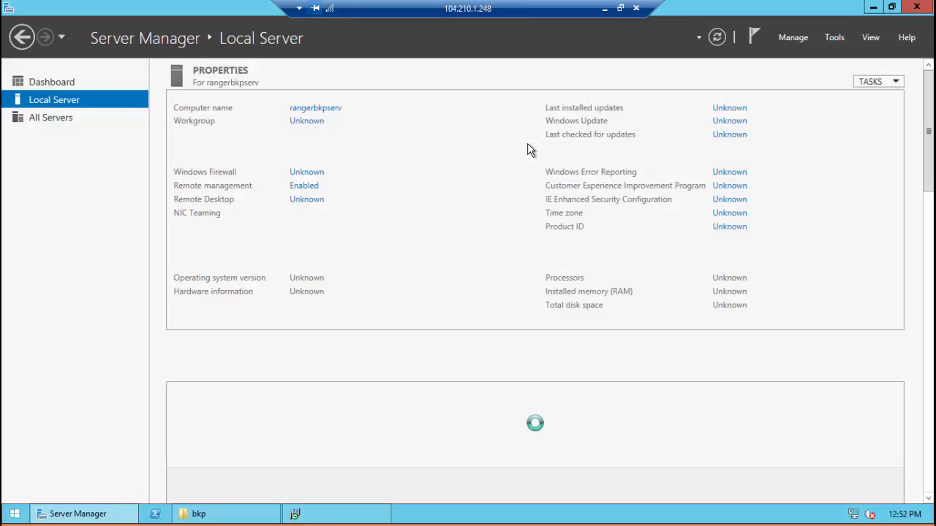
left_click(797, 38)
left_click(807, 57)
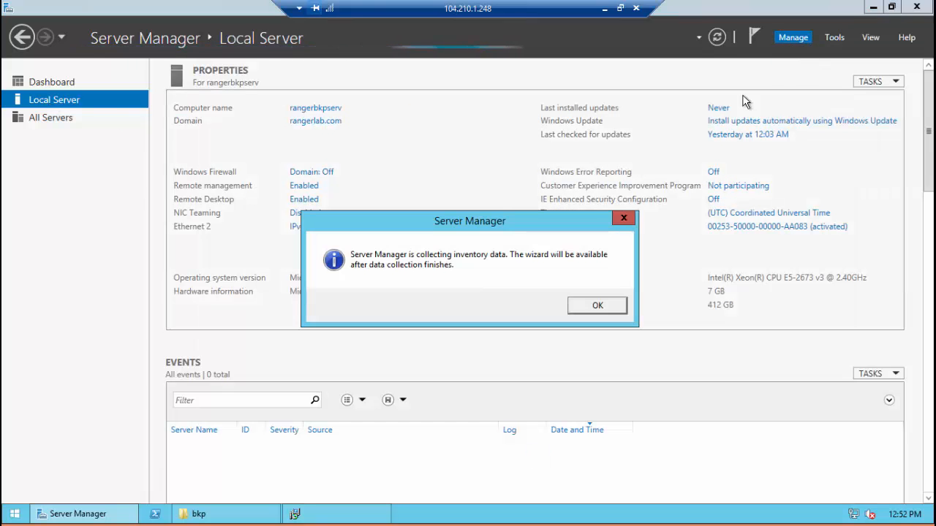
left_click(593, 307)
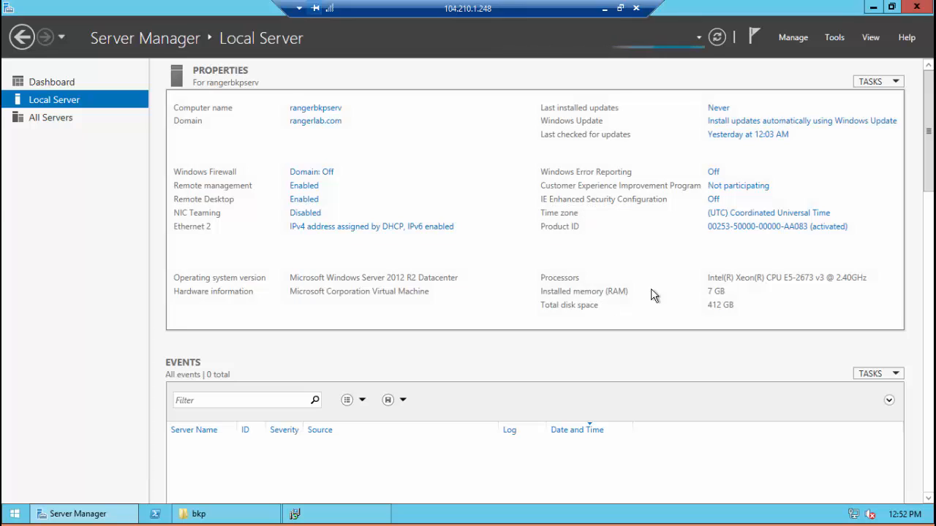
left_click(796, 38)
left_click(801, 57)
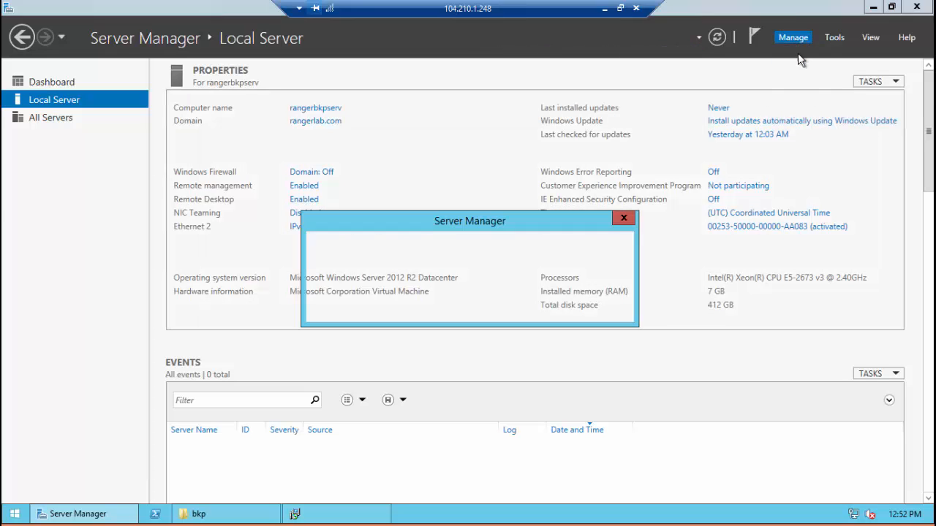
left_click(592, 306)
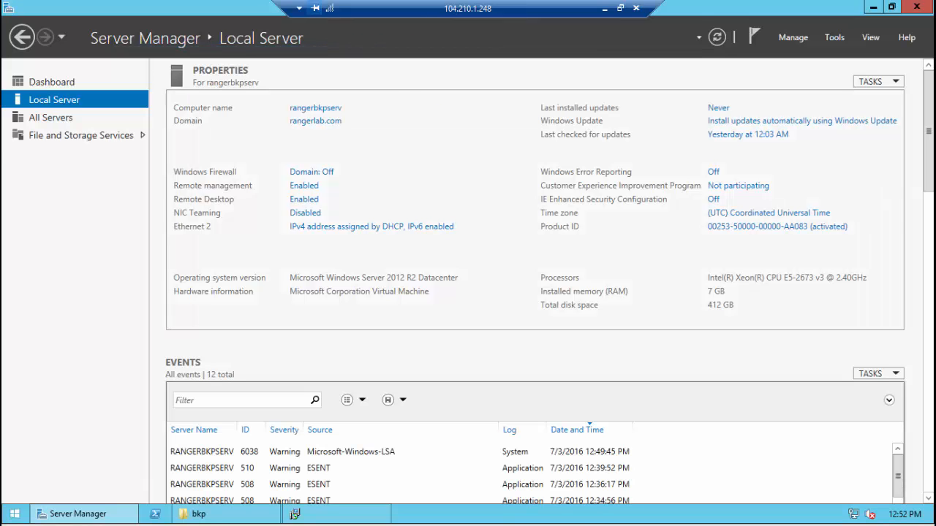
Start the Add Roles and Features wizard and advance to feature selection with a role-based installation on rangerbkpserv and no extra roles
left_click(789, 37)
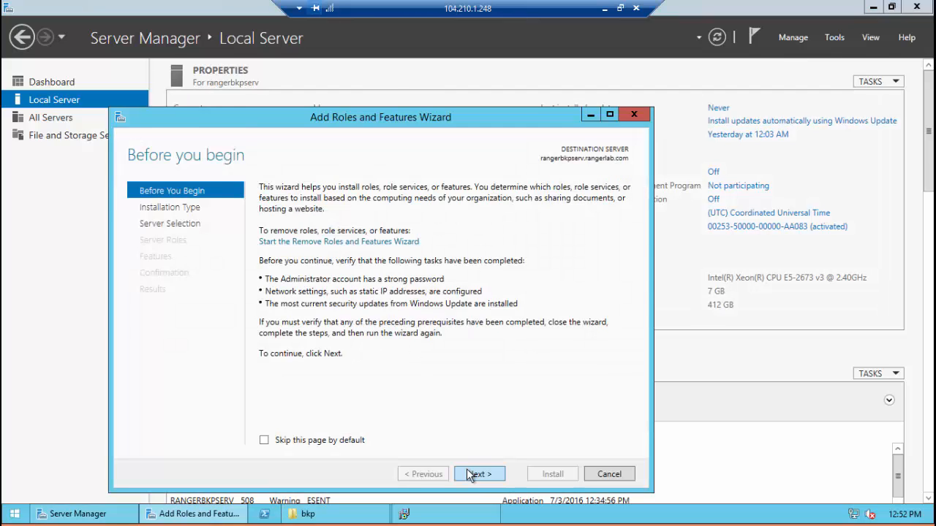
left_click(472, 474)
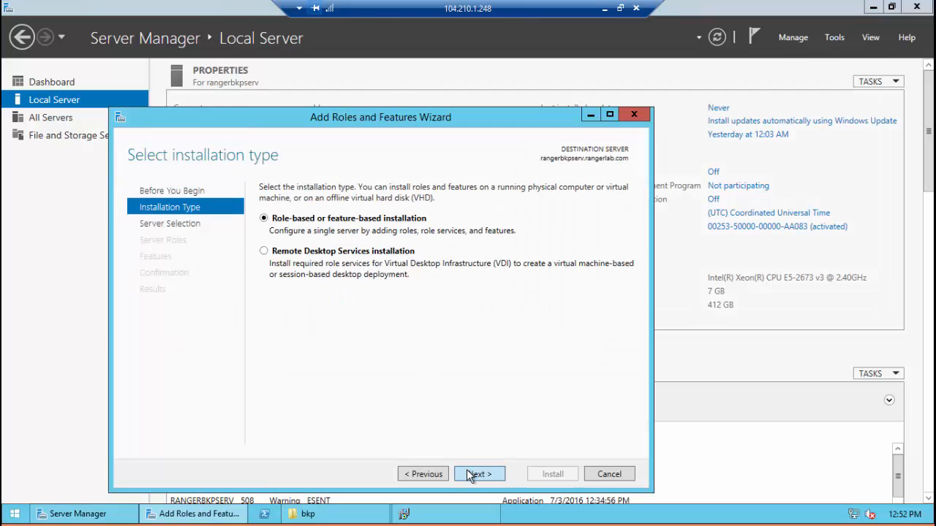
left_click(471, 474)
left_click(472, 475)
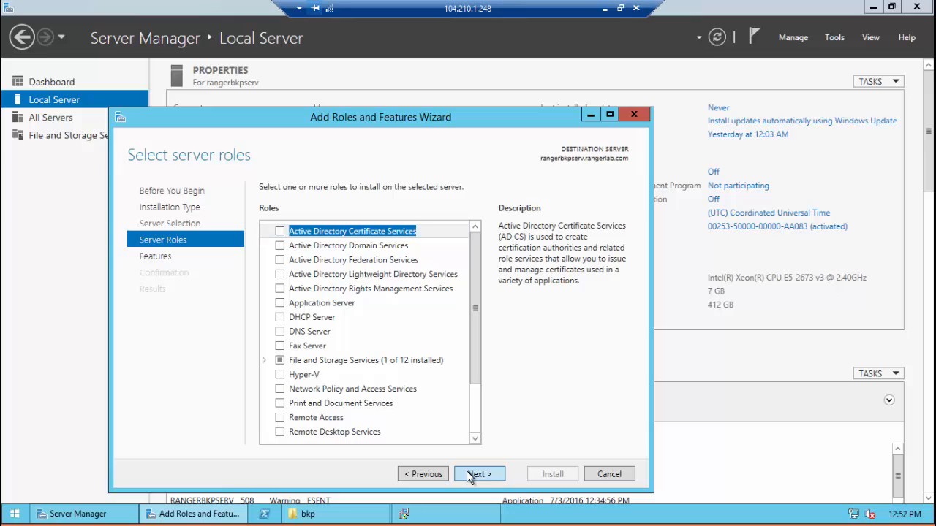
left_click(471, 475)
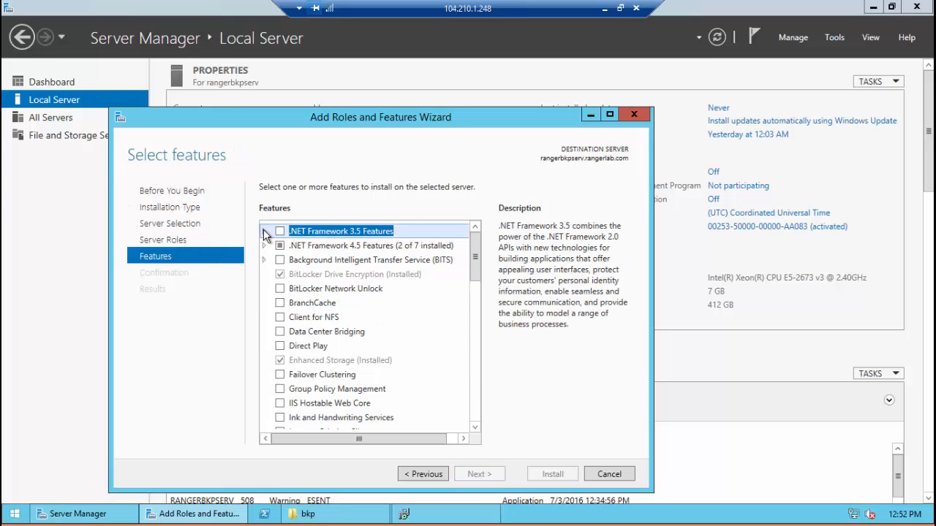
Select the .NET Framework 3.5 (includes .NET 2.0 and 3.0) feature and start its installation
left_click(265, 232)
left_click(292, 246)
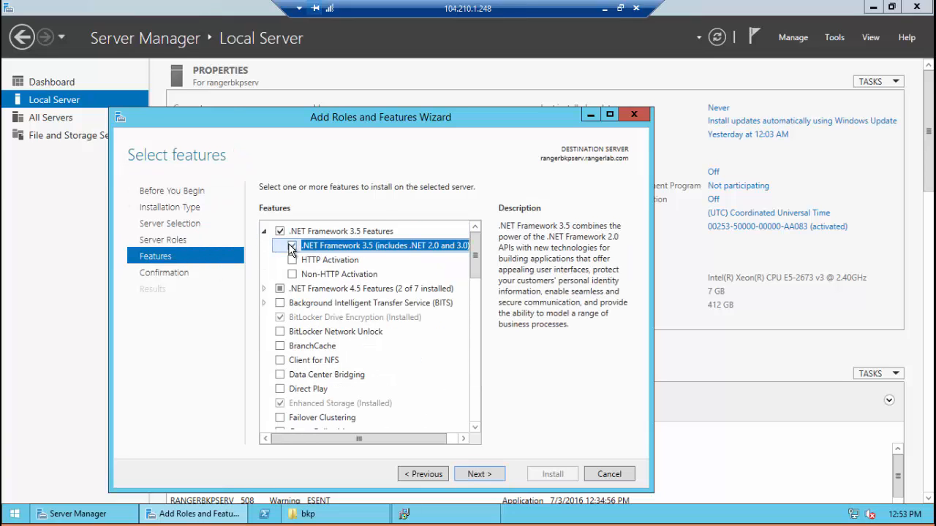
left_click(486, 474)
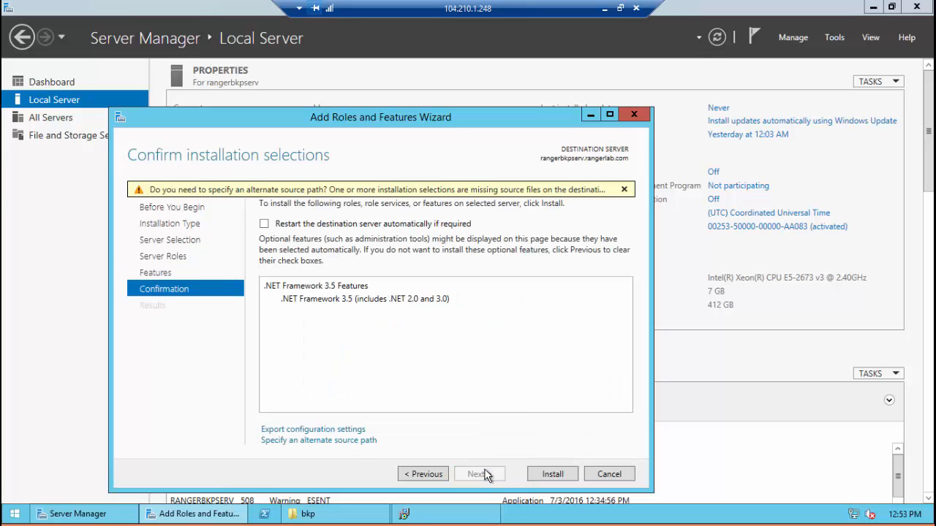
left_click(548, 474)
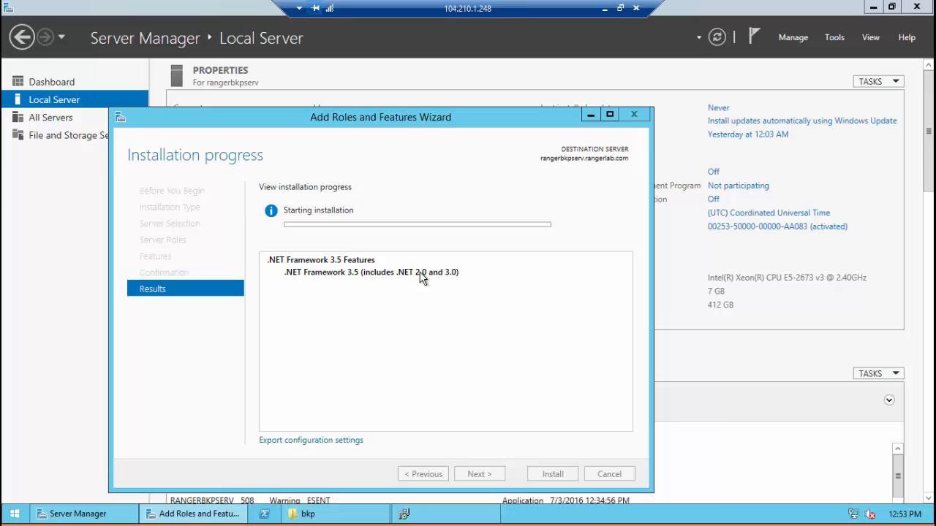
left_click_drag(460, 125, 507, 104)
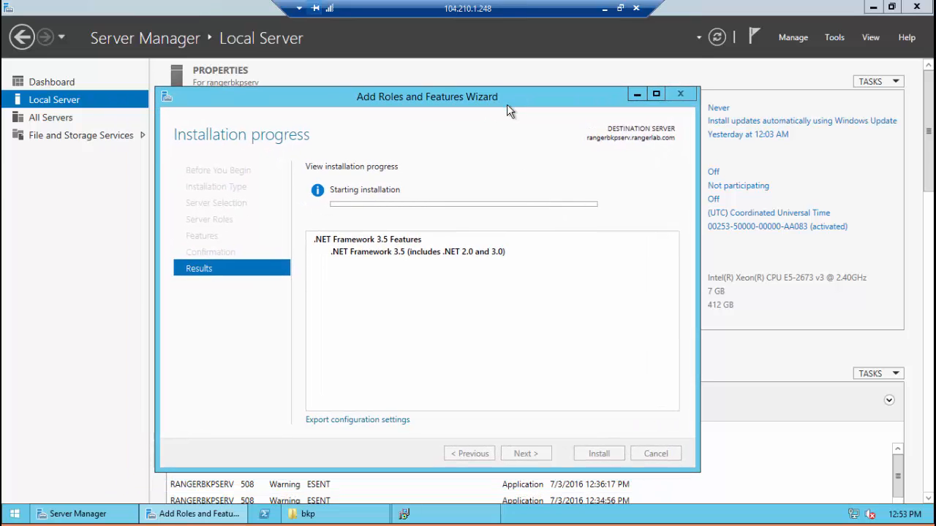
Minimize the session and try again to open a Remote Desktop connection to the rangersql virtual machine from the Azure portal
left_click(604, 9)
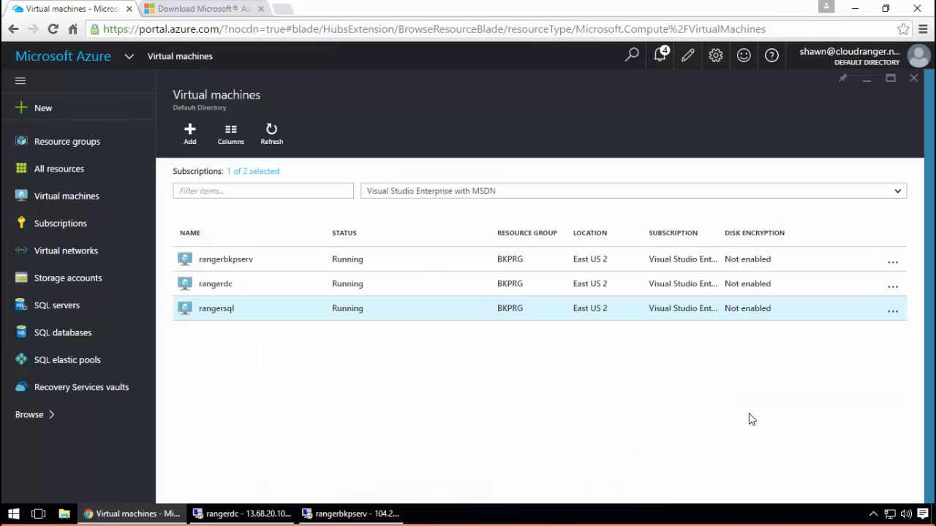
left_click(893, 311)
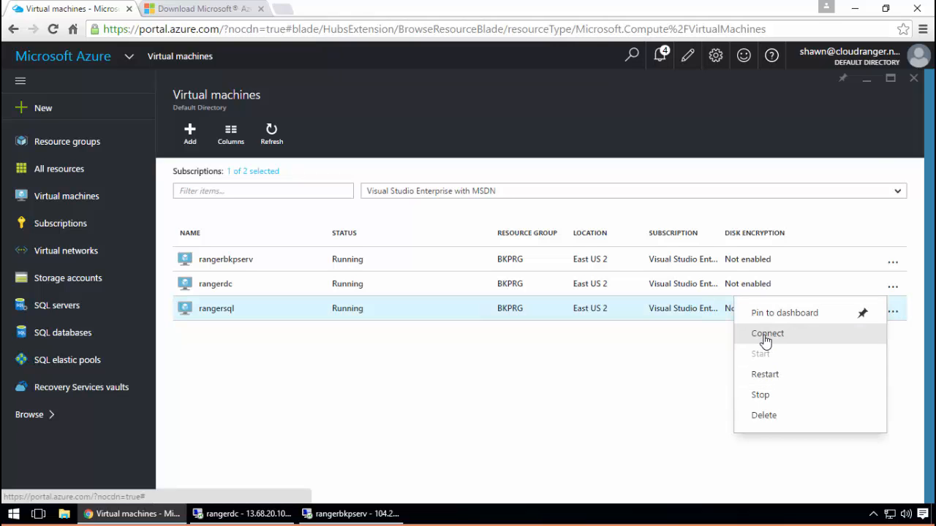
left_click(767, 335)
left_click(84, 487)
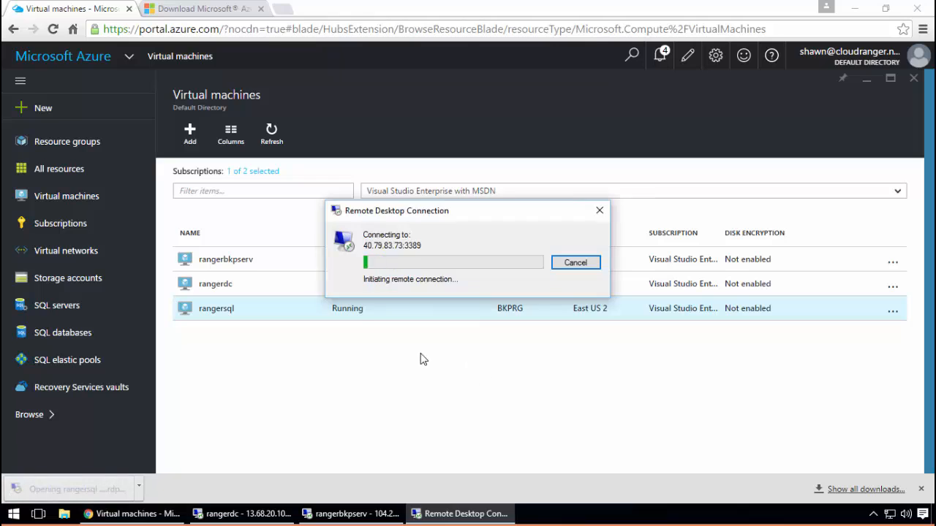
left_click(575, 263)
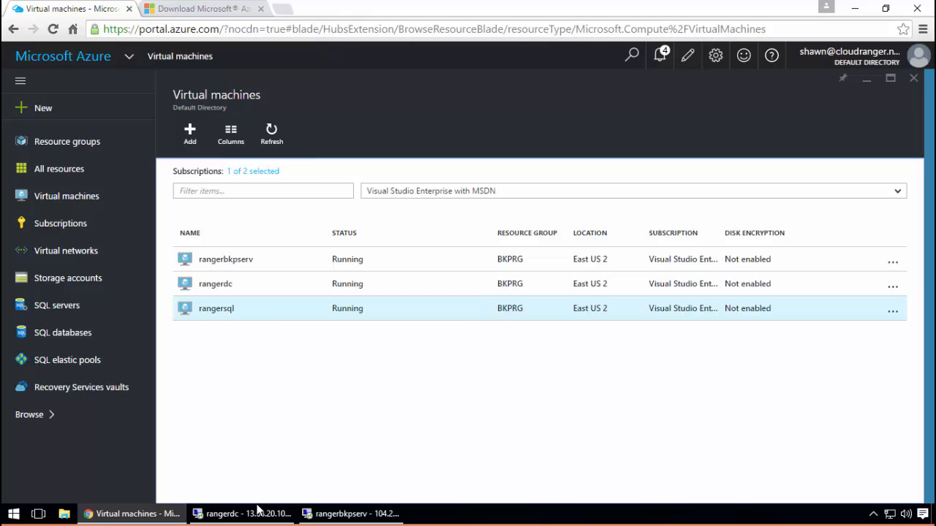
View the Recovery Services vaults in the Azure portal and return to the virtual machines list
left_click(354, 514)
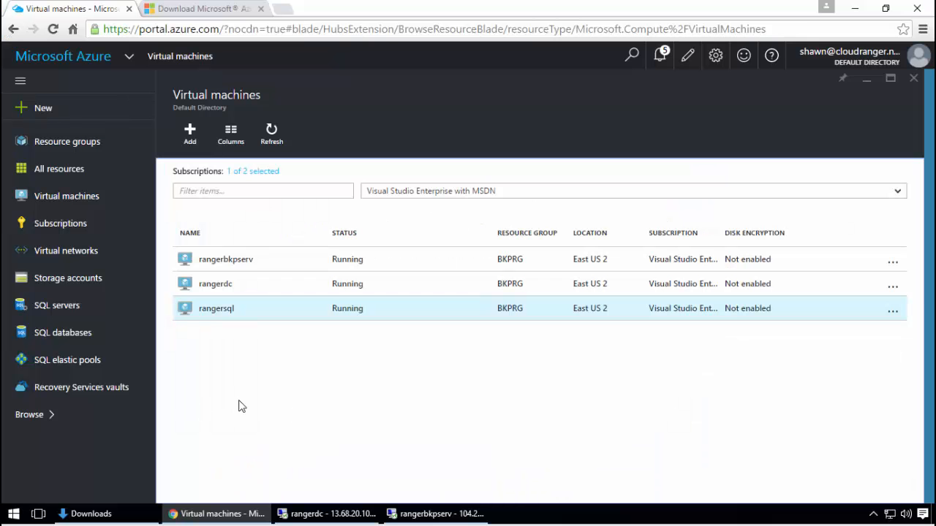
left_click(77, 388)
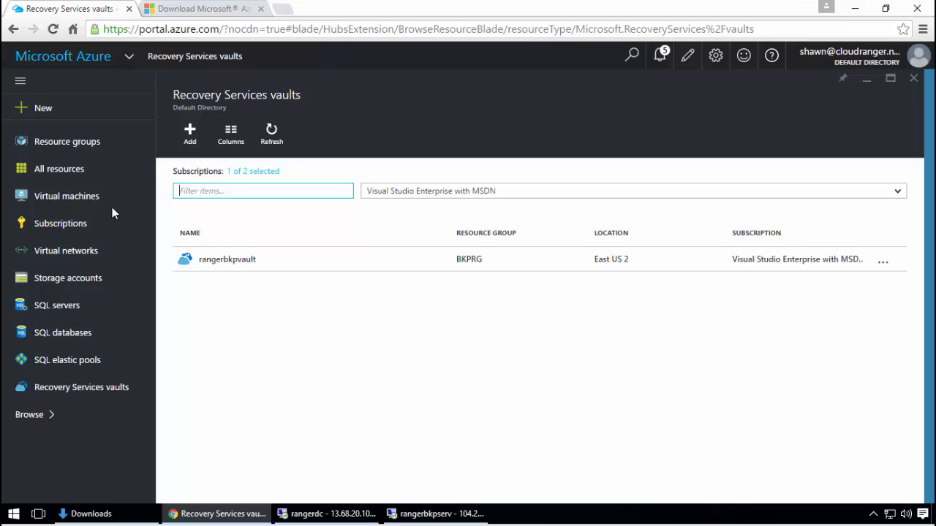
left_click(73, 198)
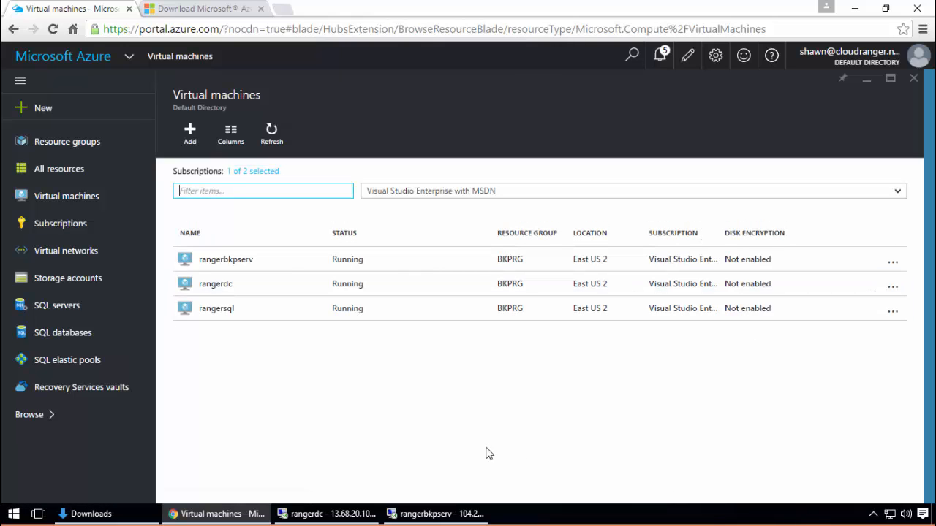
Return to the rangerbkpserv session, close the feature installation wizard, and minimize Server Manager
left_click(439, 512)
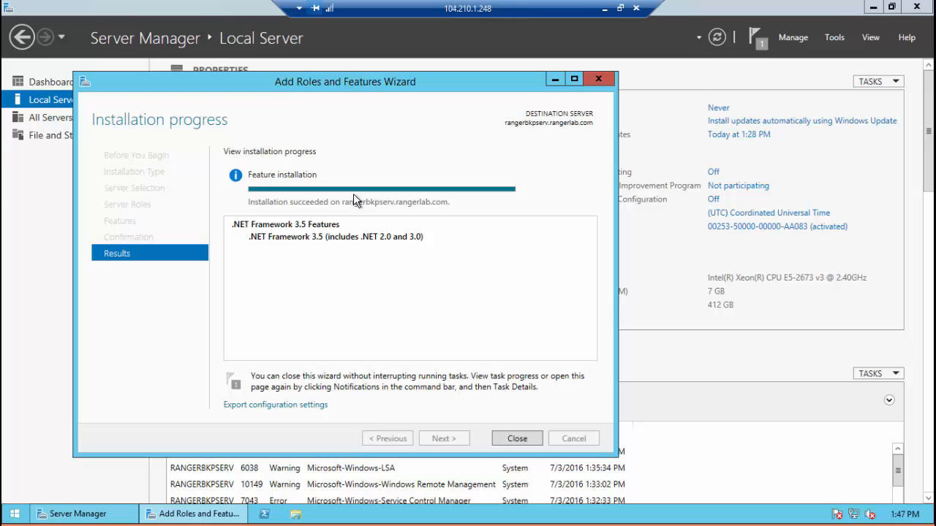
left_click(514, 439)
left_click(874, 9)
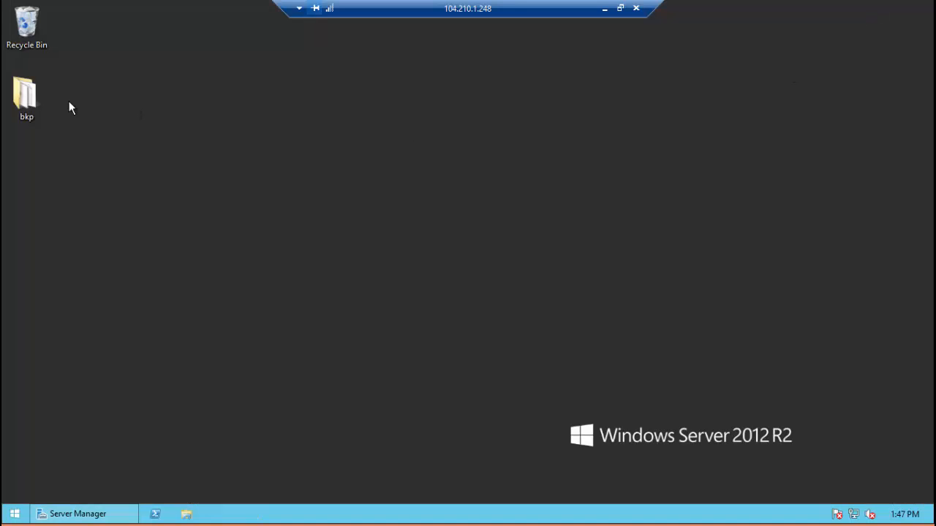
Open the bkp folder on the desktop and run MicrosoftAzureBackupInstaller as administrator
double_click(25, 95)
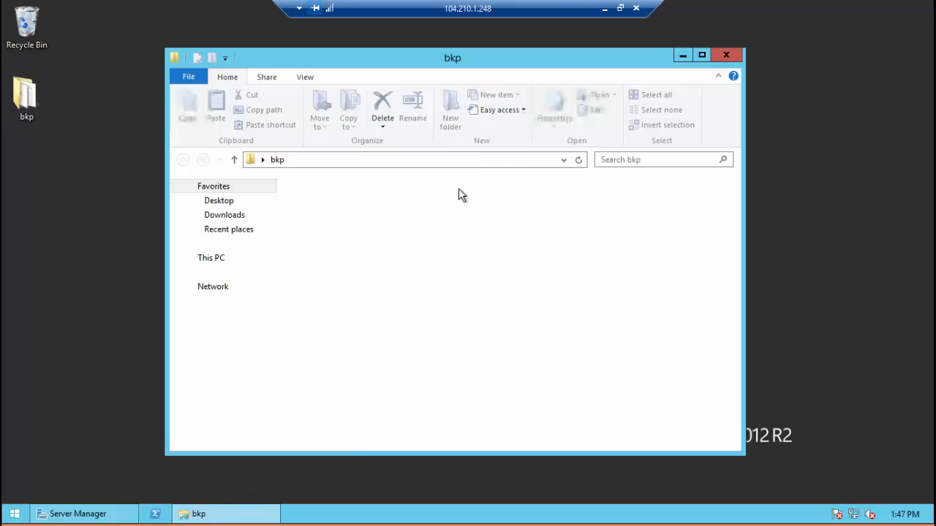
left_click(341, 204)
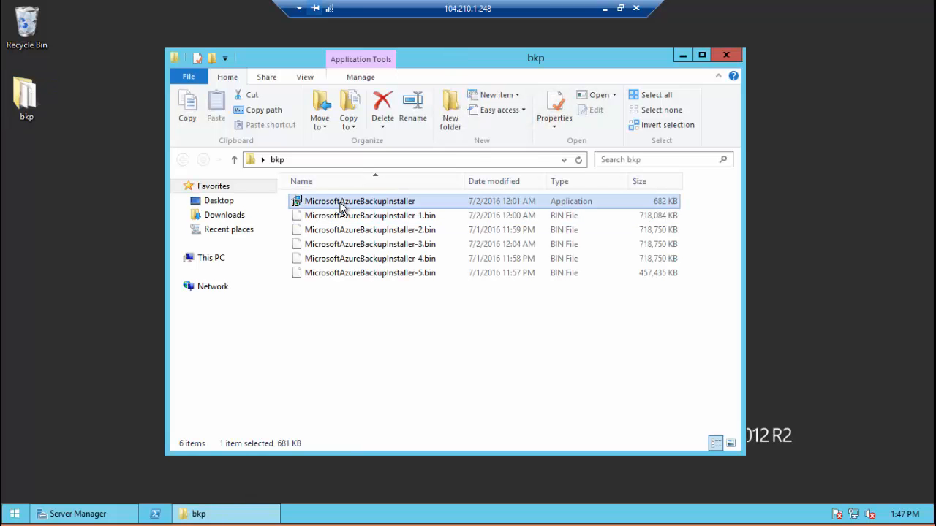
right_click(341, 207)
left_click(395, 227)
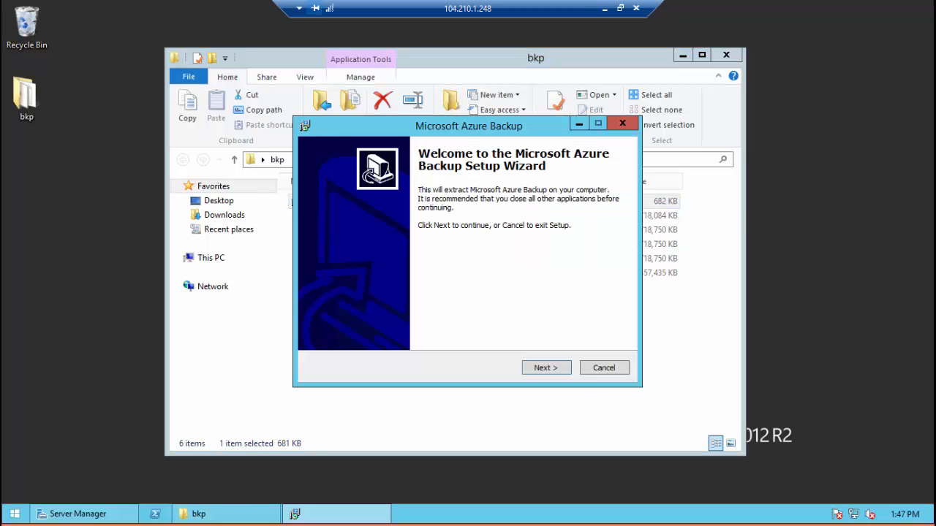
Extract Microsoft Azure Backup to the folder C:\Microsoft Azure Backup with the setup wizard
left_click(547, 368)
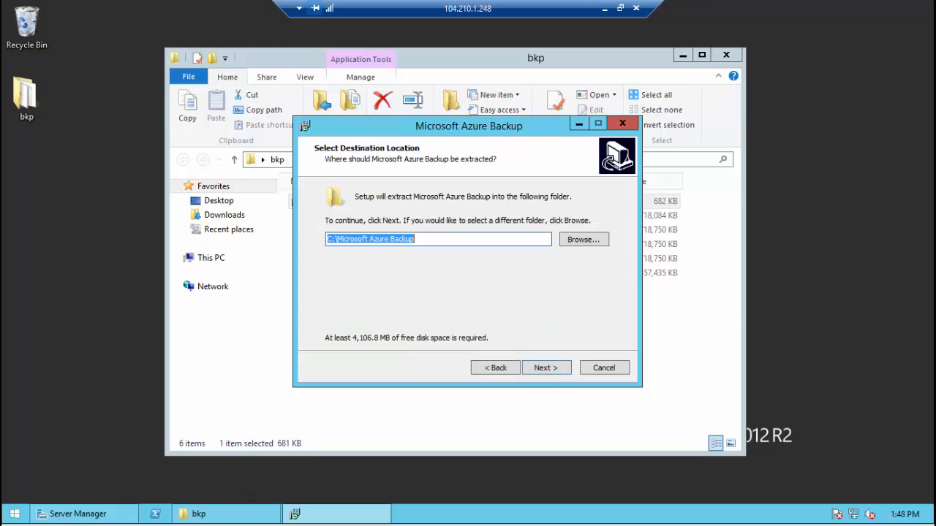
left_click(433, 238)
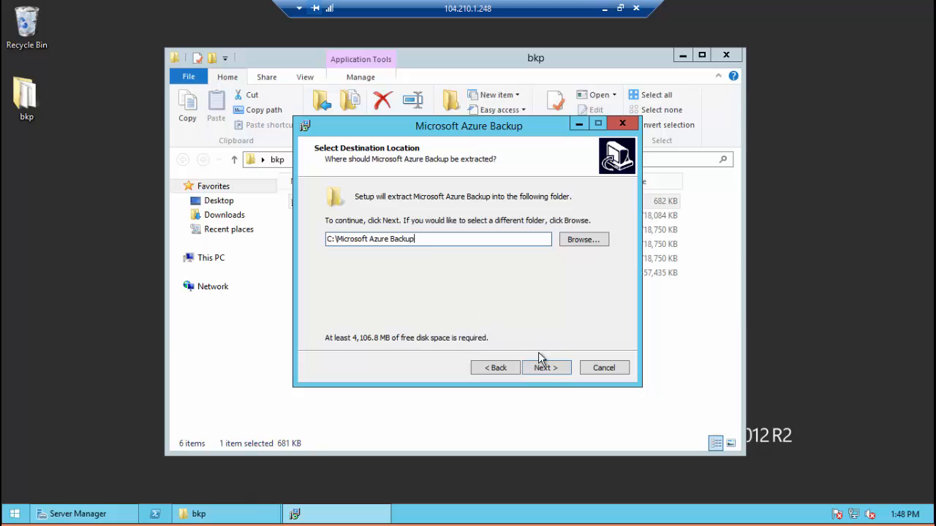
left_click(542, 368)
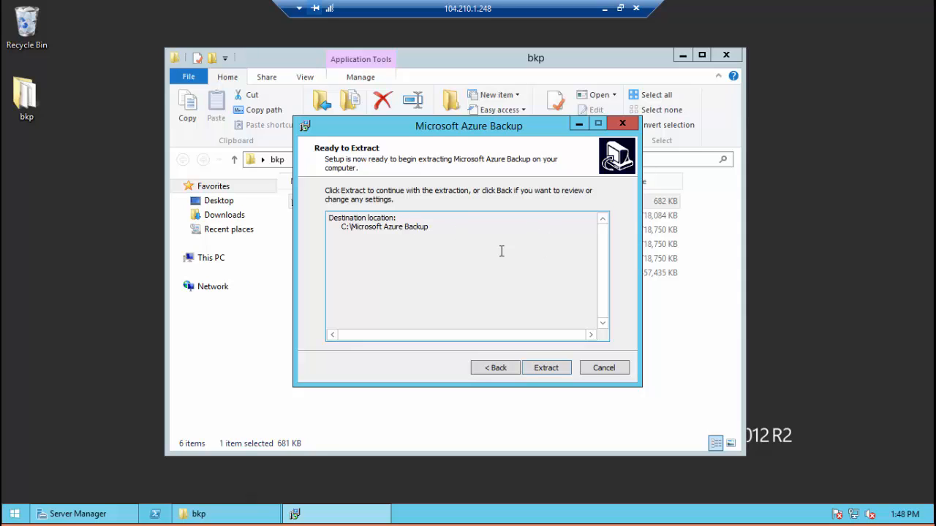
left_click(560, 373)
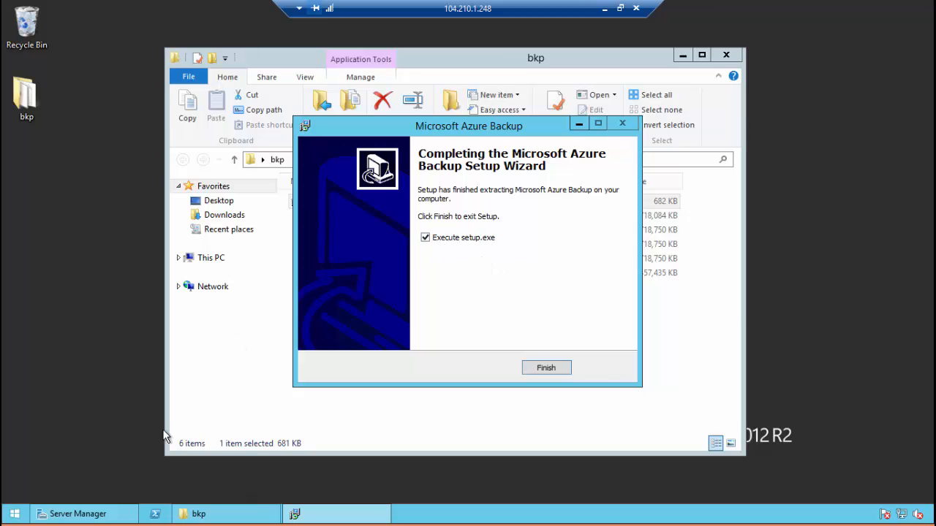
Open a new File Explorer window on Local Disk (C:) and move it aside from the setup wizard
right_click(186, 515)
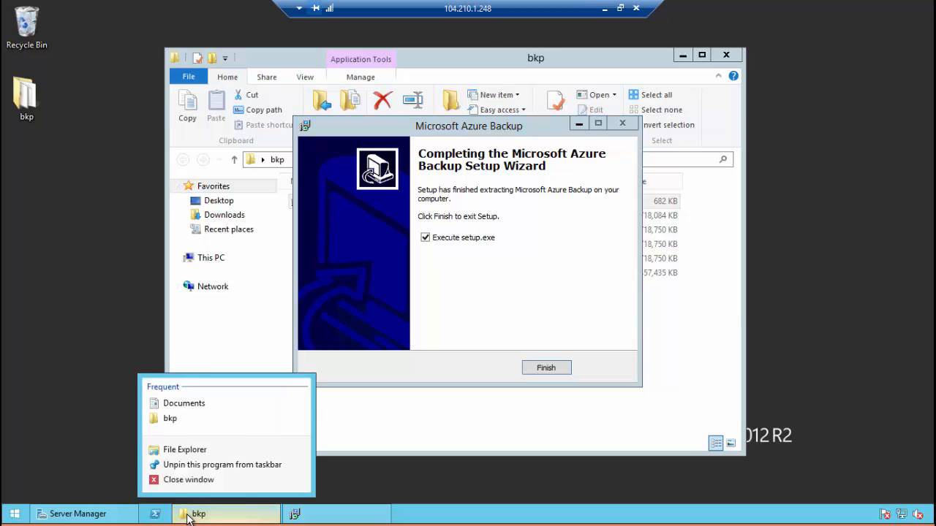
left_click(180, 450)
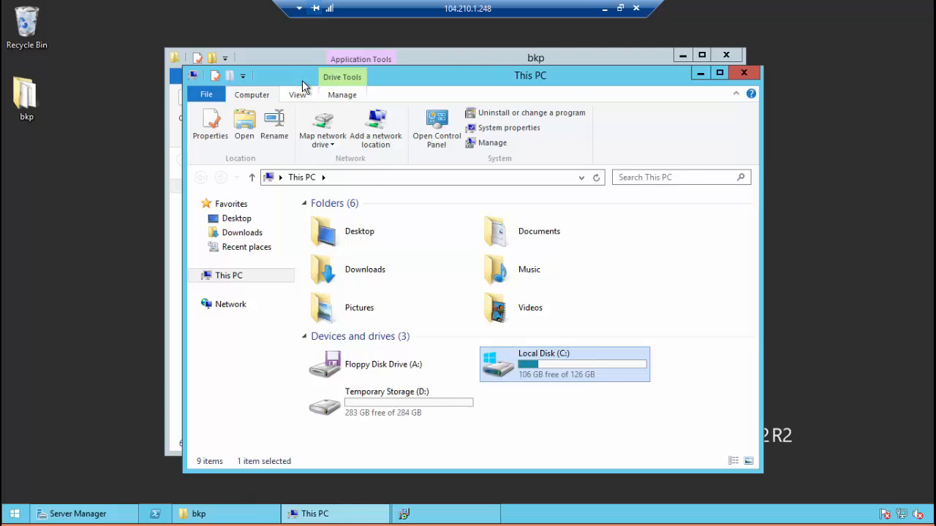
left_click_drag(289, 81, 611, 81)
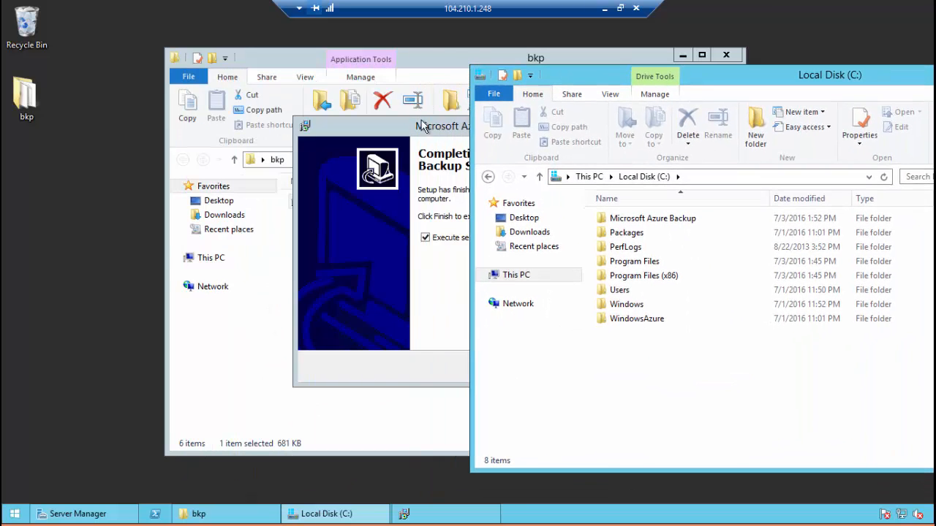
Review the extracted files in the Microsoft Azure Backup folder on Local Disk (C:) and close the File Explorer window
left_click_drag(401, 132, 178, 135)
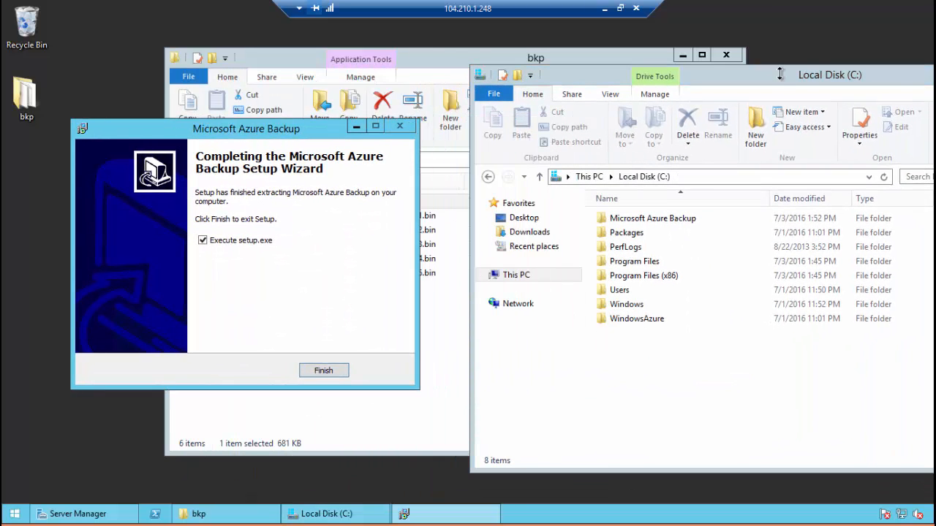
left_click_drag(780, 73, 714, 62)
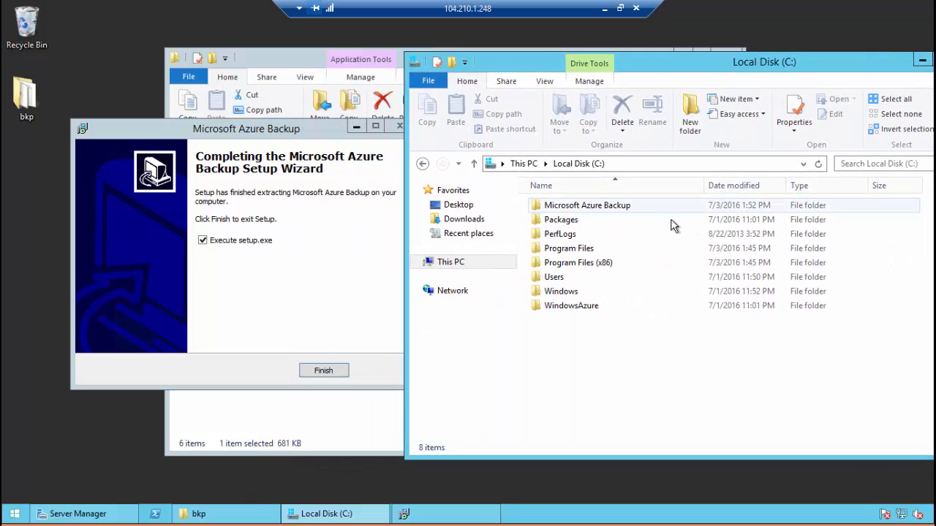
double_click(641, 207)
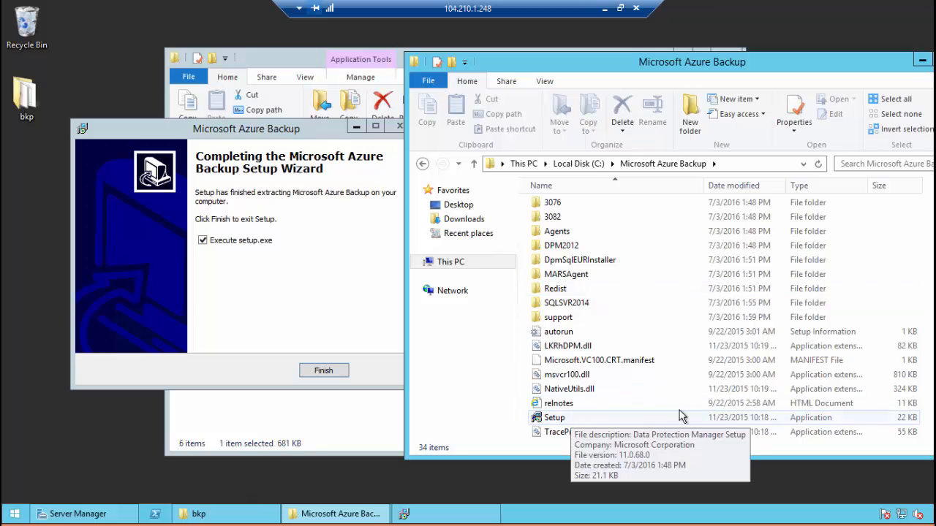
double_click(707, 66)
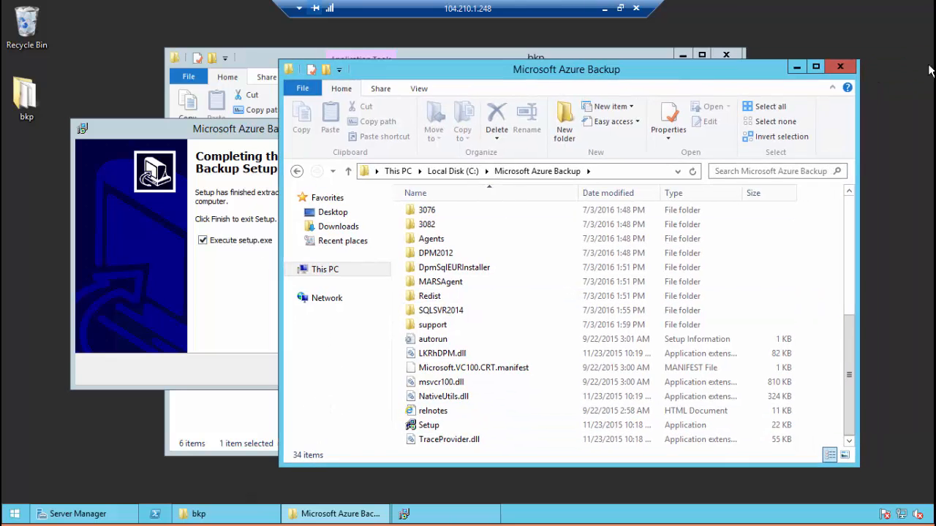
left_click(841, 64)
Finish the extraction wizard with Execute setup.exe enabled and start the Microsoft Azure Backup installation
left_click_drag(289, 128, 561, 122)
left_click(596, 364)
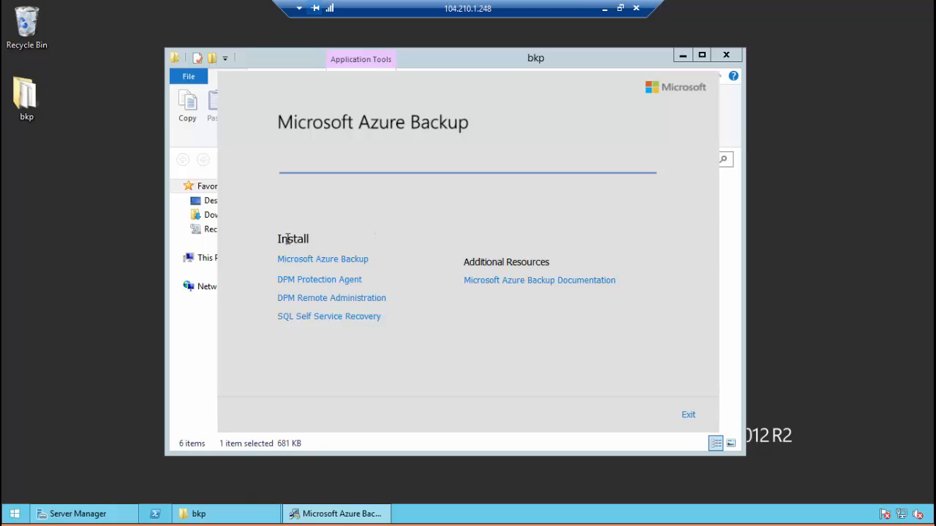
left_click(334, 264)
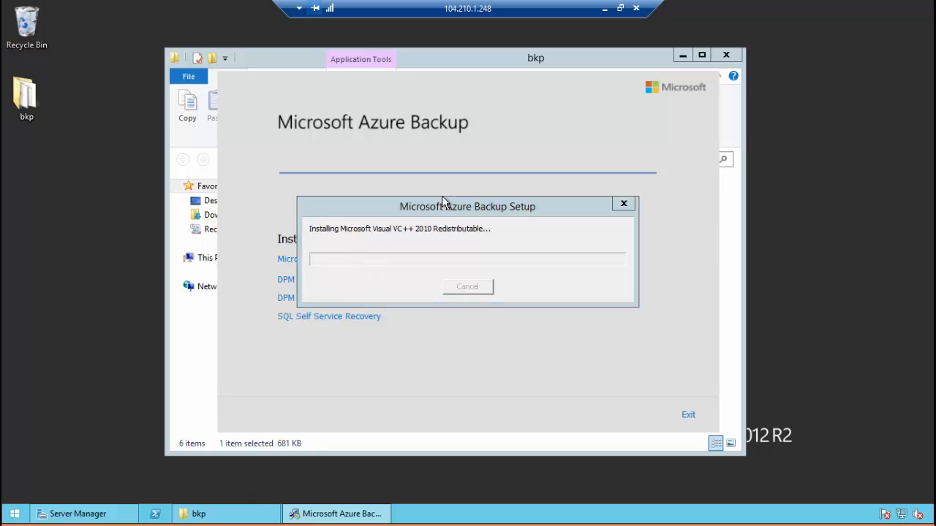
left_click(468, 209)
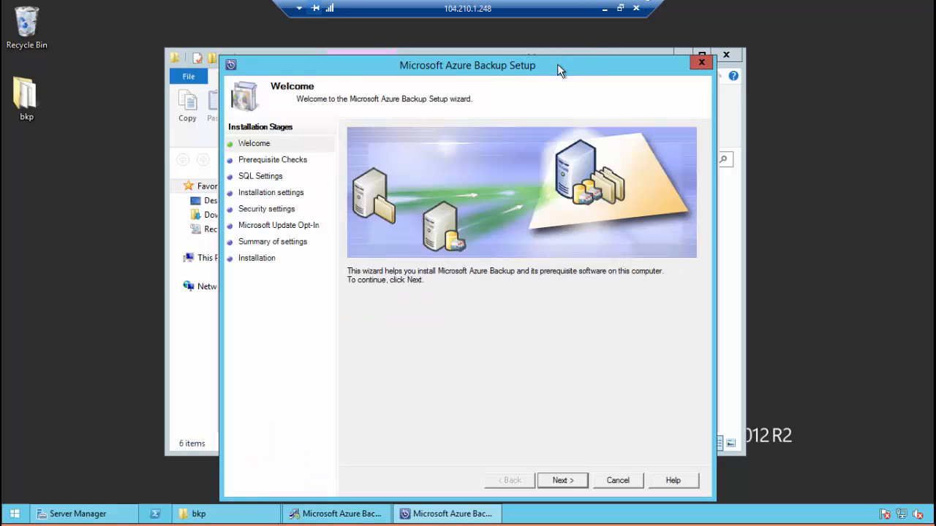
left_click_drag(559, 68, 563, 51)
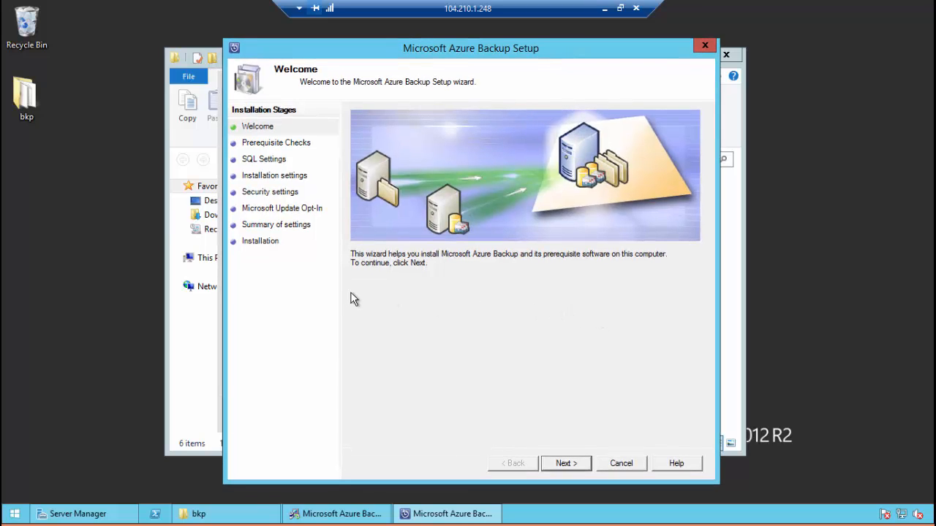
Run the basic prerequisite checks, and check and install the missing Windows components for a new SQL Server instance
left_click(574, 464)
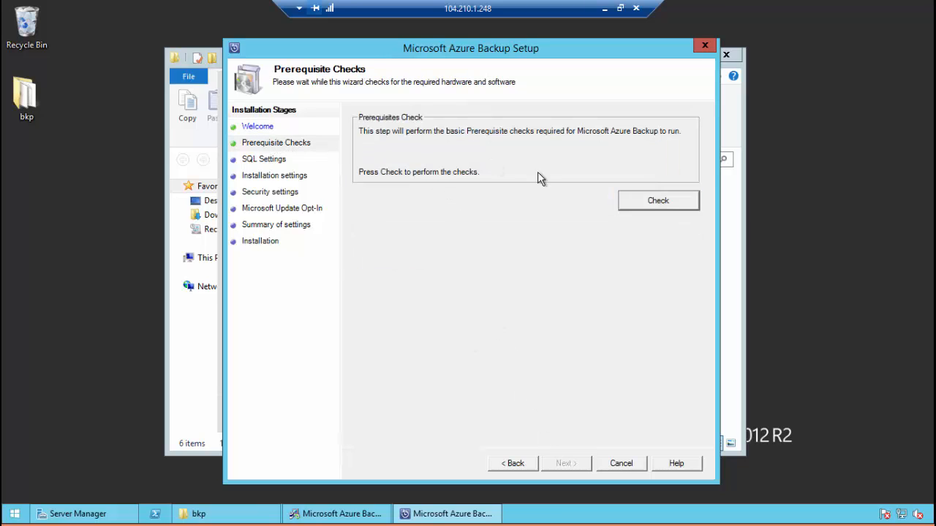
left_click(677, 202)
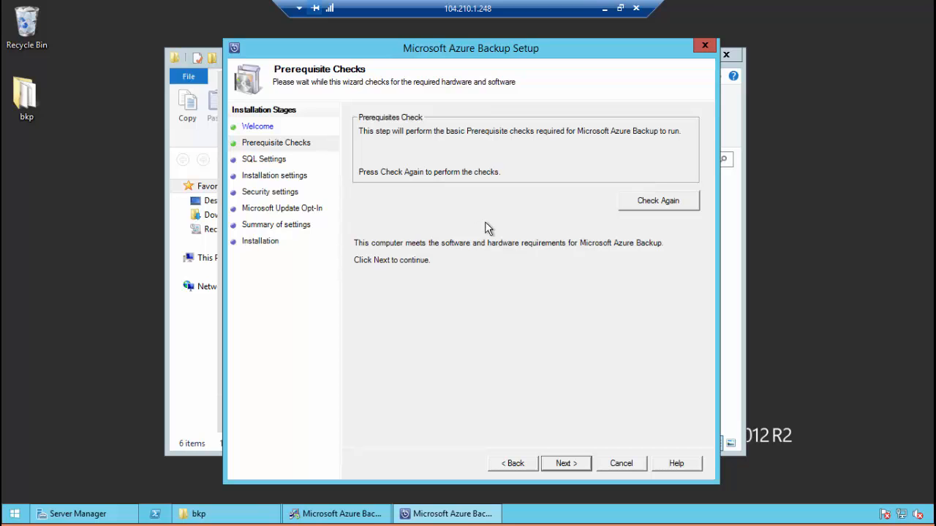
left_click(644, 207)
left_click(567, 463)
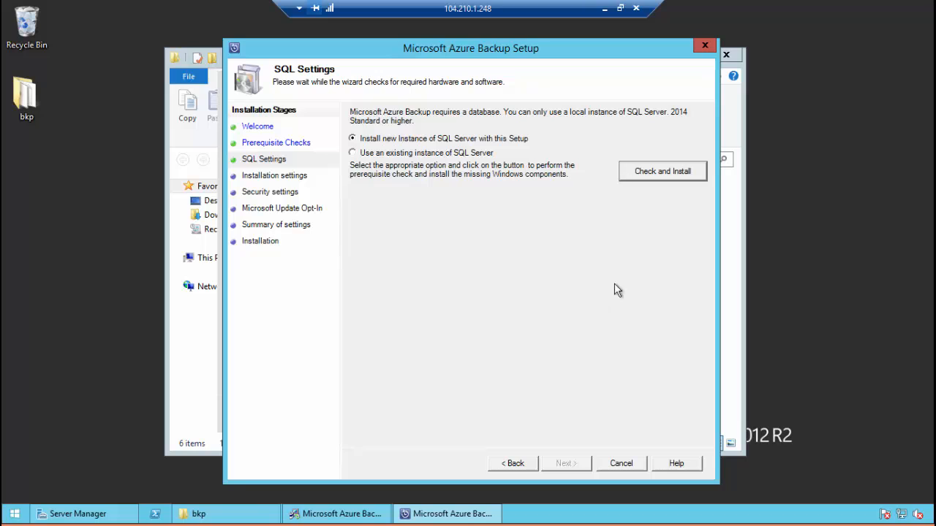
left_click(629, 180)
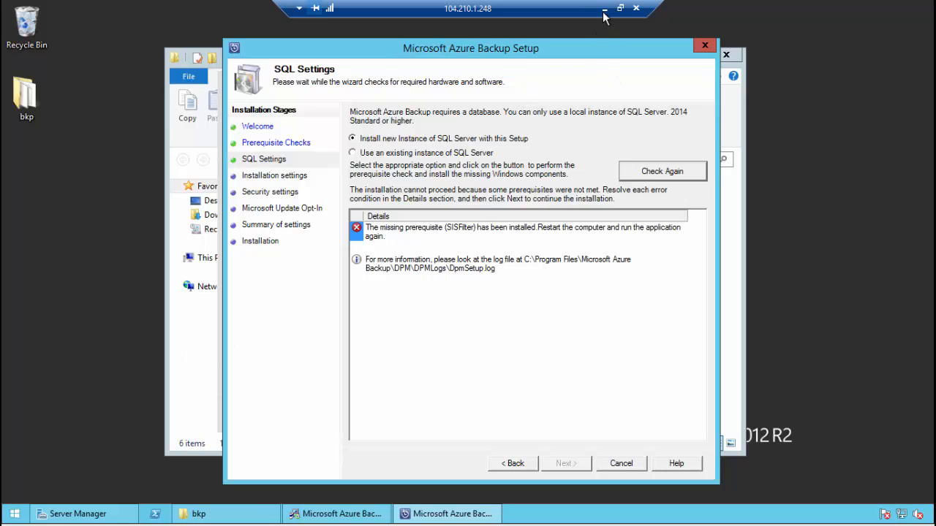
left_click(14, 514)
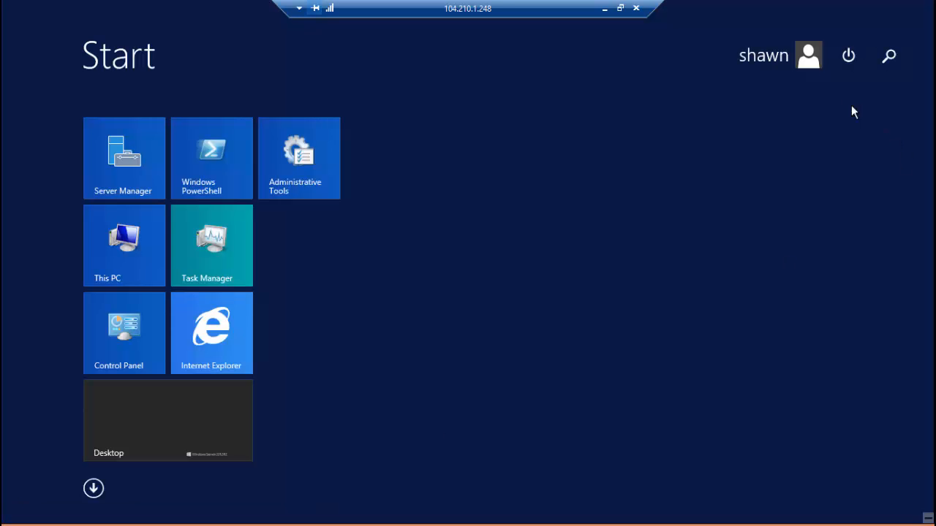
left_click(848, 57)
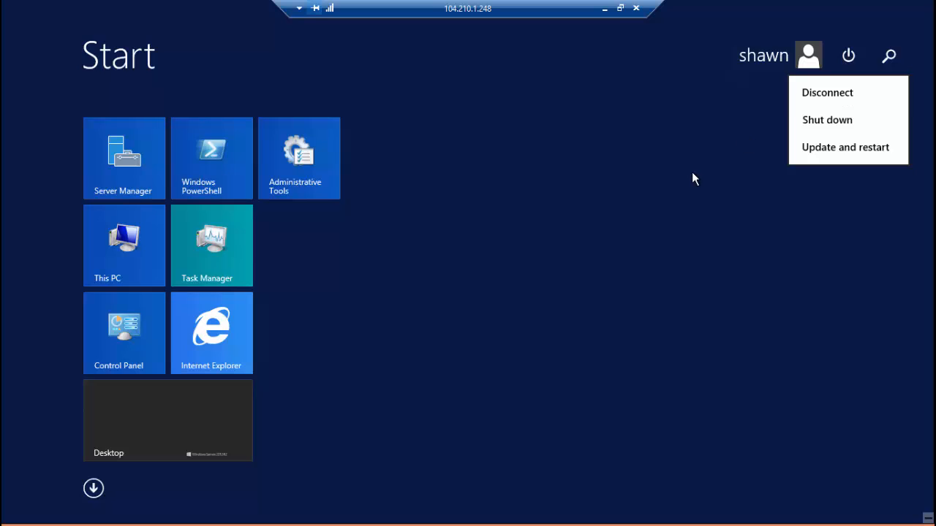
left_click(630, 229)
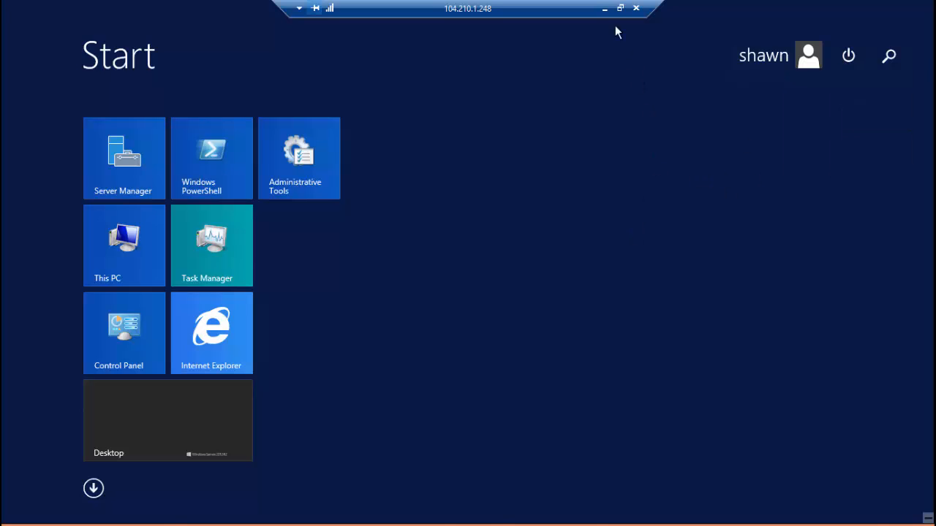
Switch to the Azure portal, restart the rangerbkpserv virtual machine, and dismiss the browser's downloads bar
left_click(604, 8)
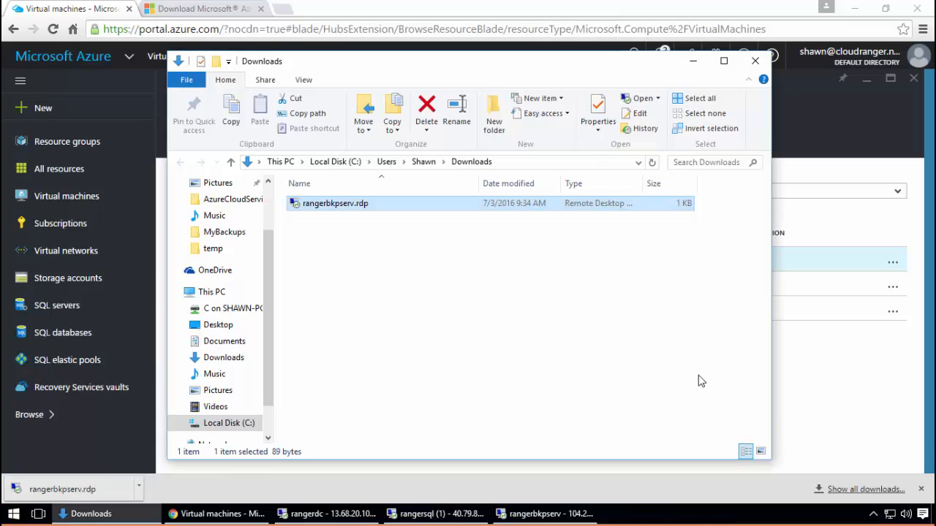
left_click(891, 444)
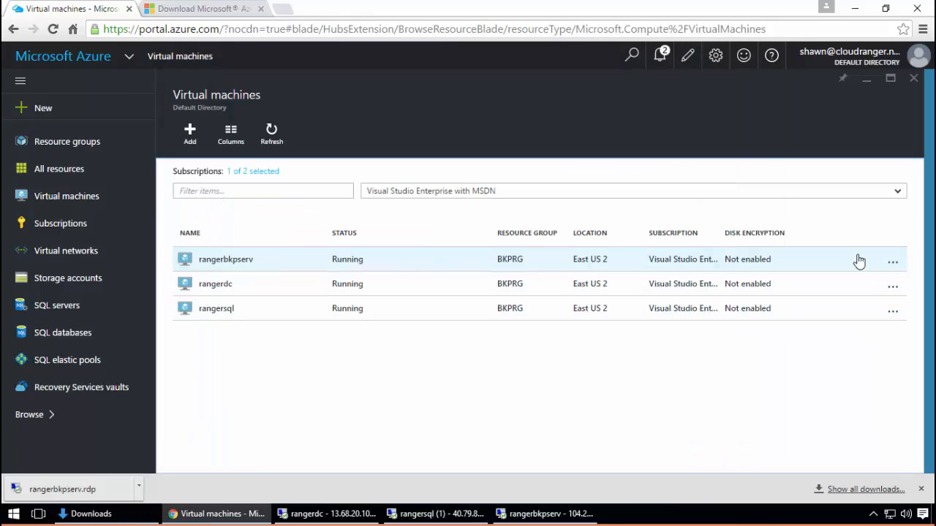
left_click(894, 267)
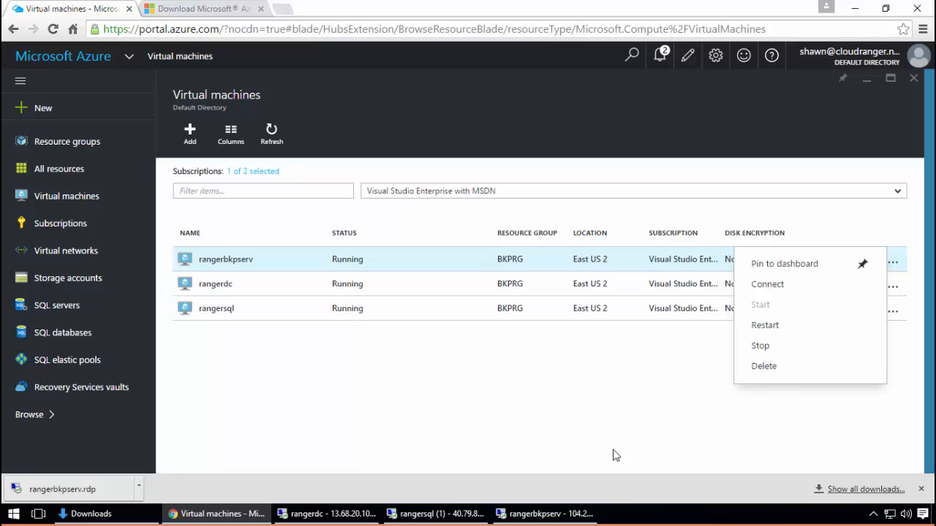
left_click(534, 513)
left_click(218, 428)
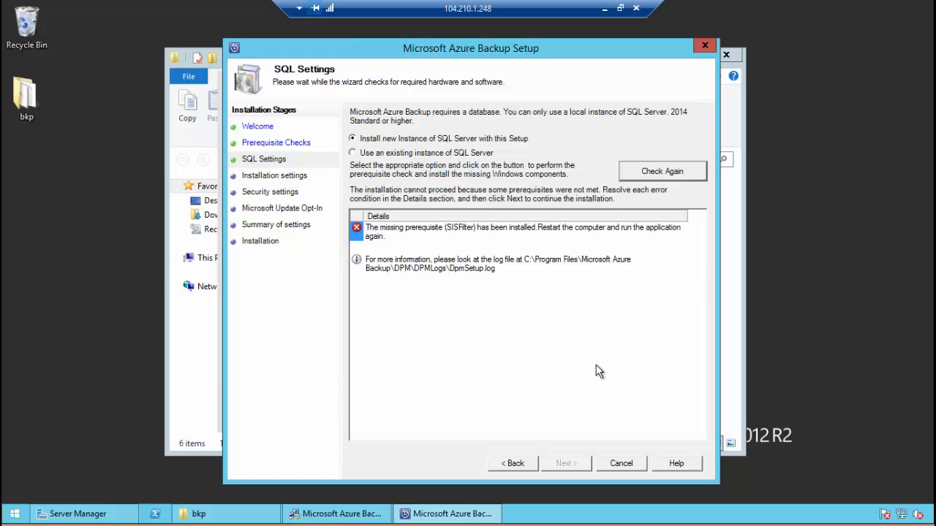
left_click(604, 8)
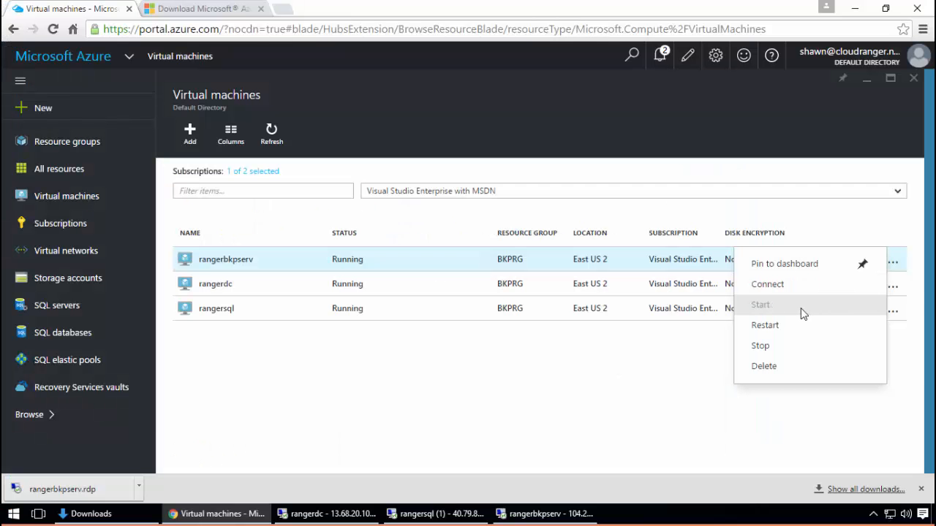
left_click(766, 329)
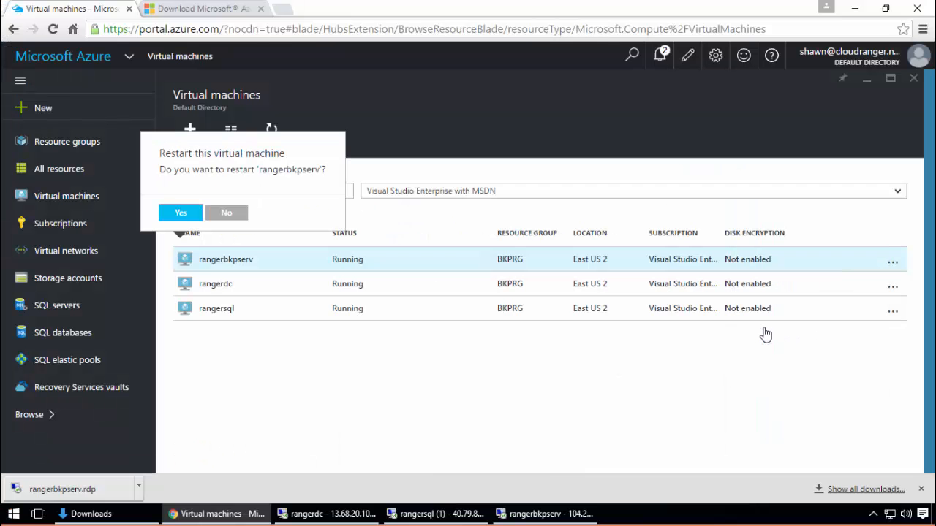
left_click(183, 213)
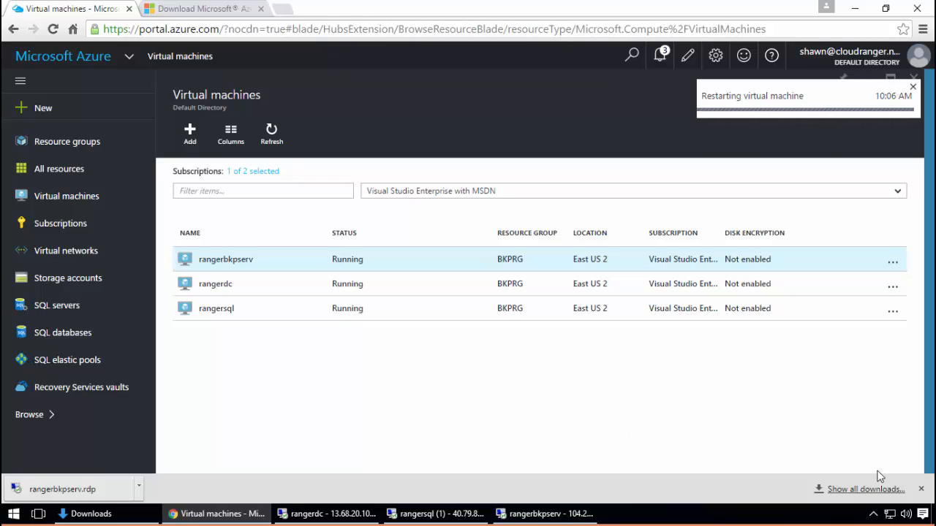
left_click(921, 489)
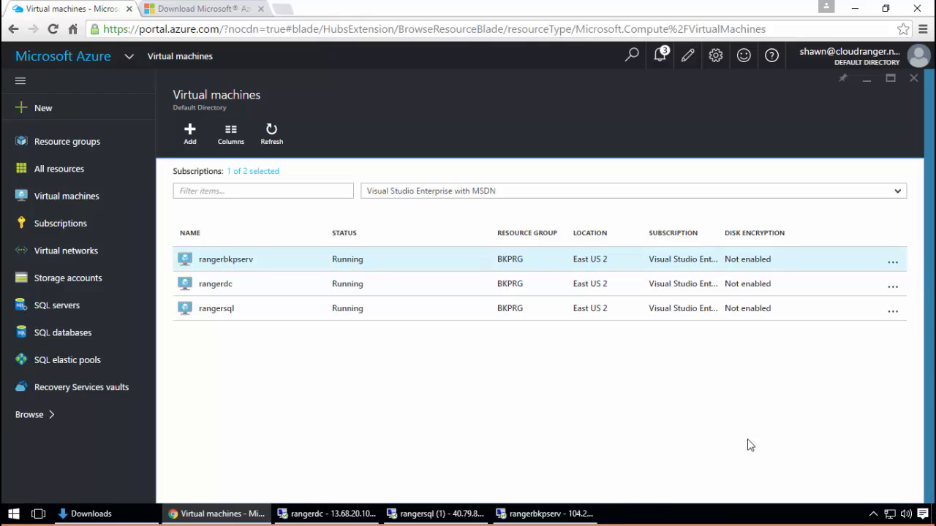
Reconnect to the restarted rangerbkpserv machine over Remote Desktop by entering the account password
left_click(578, 514)
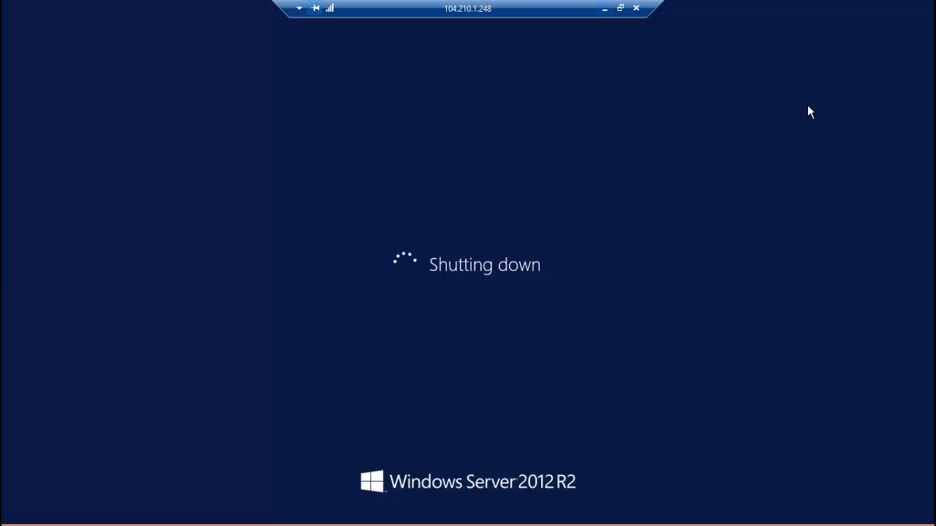
left_click(605, 10)
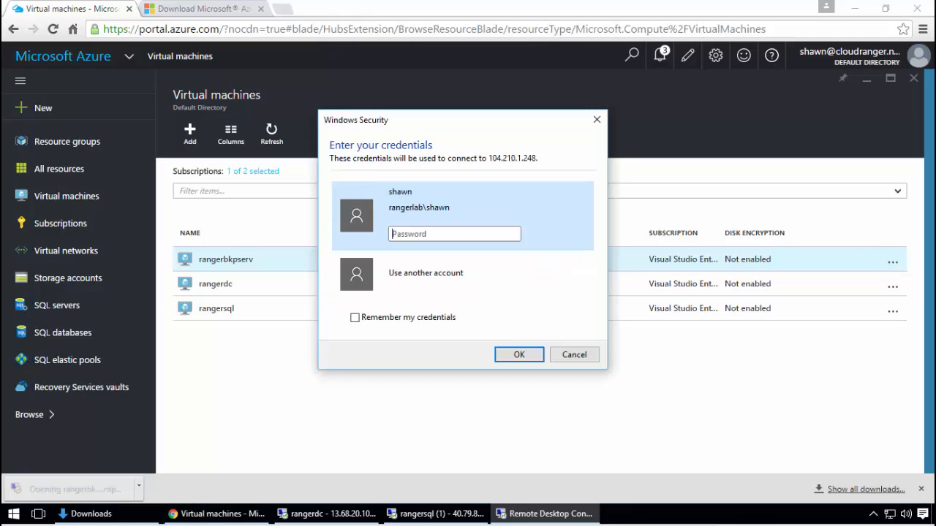
left_click(429, 236)
type("•")
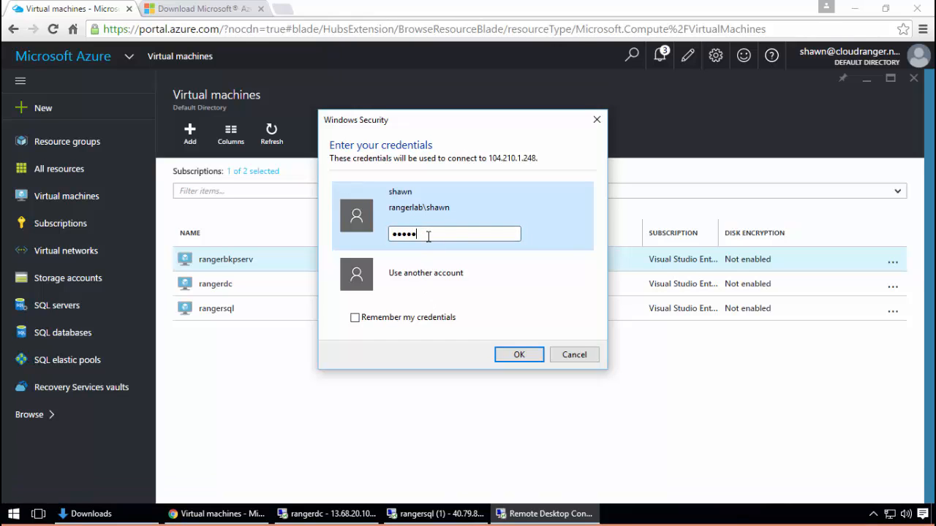
key("Return")
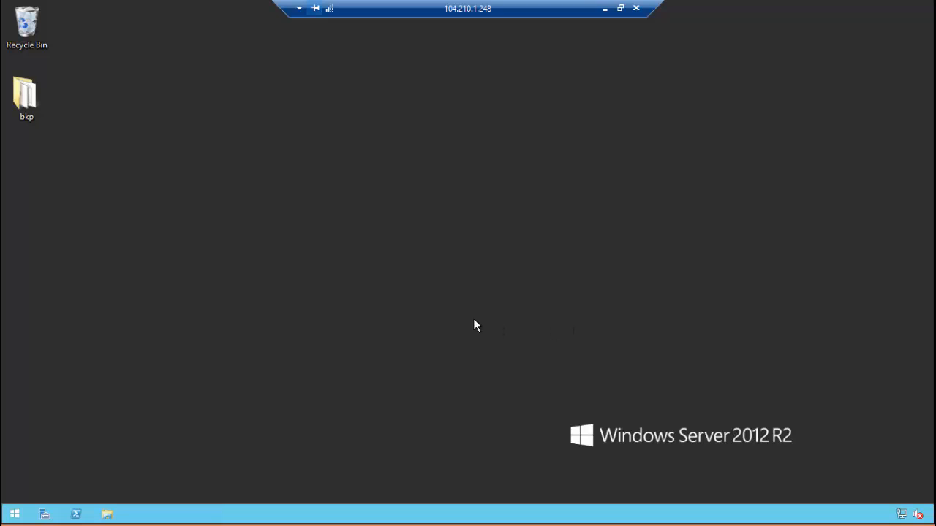
Open the Microsoft Azure Backup folder on Local Disk (C:) and run the Setup application
left_click(109, 515)
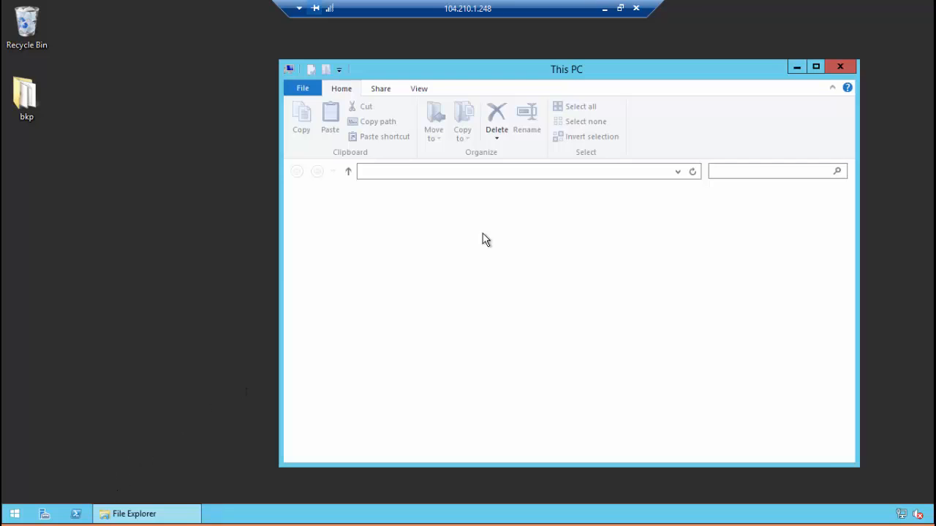
left_click(651, 356)
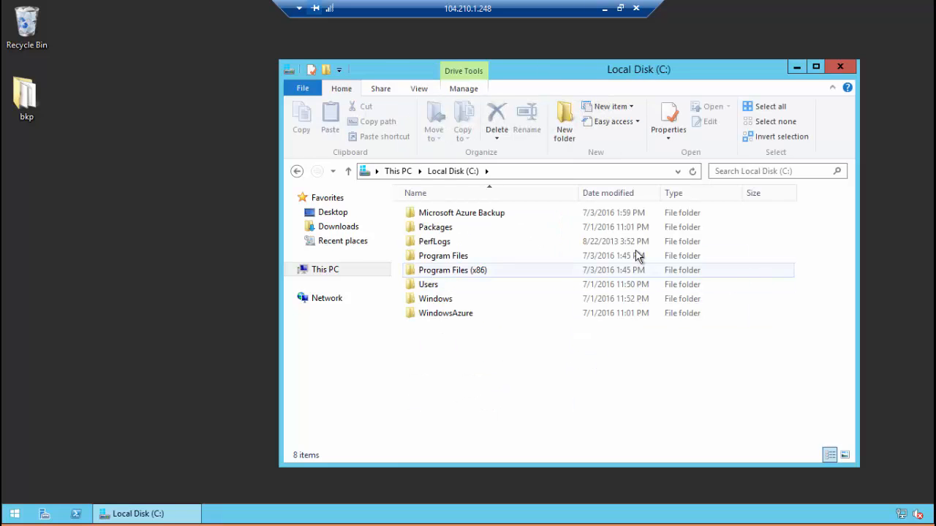
double_click(516, 219)
scroll(526, 293, "down", 5)
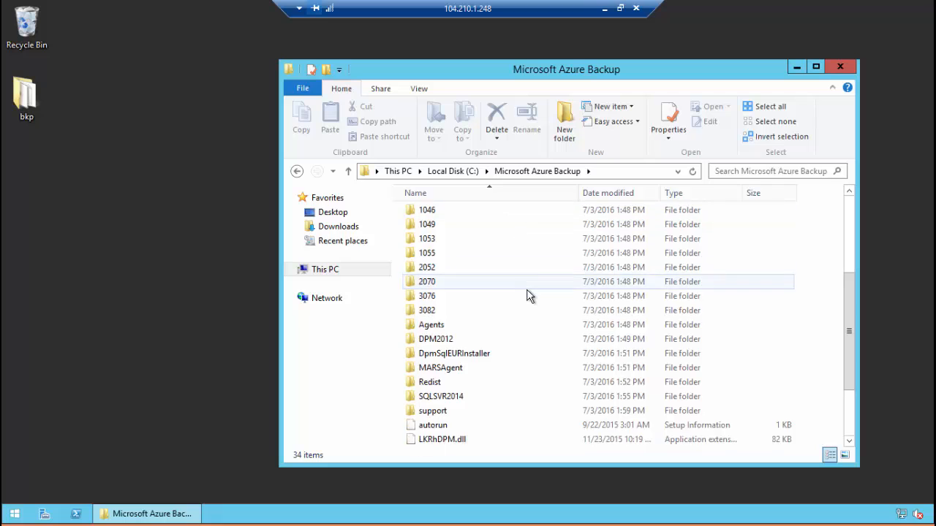
left_click(453, 430)
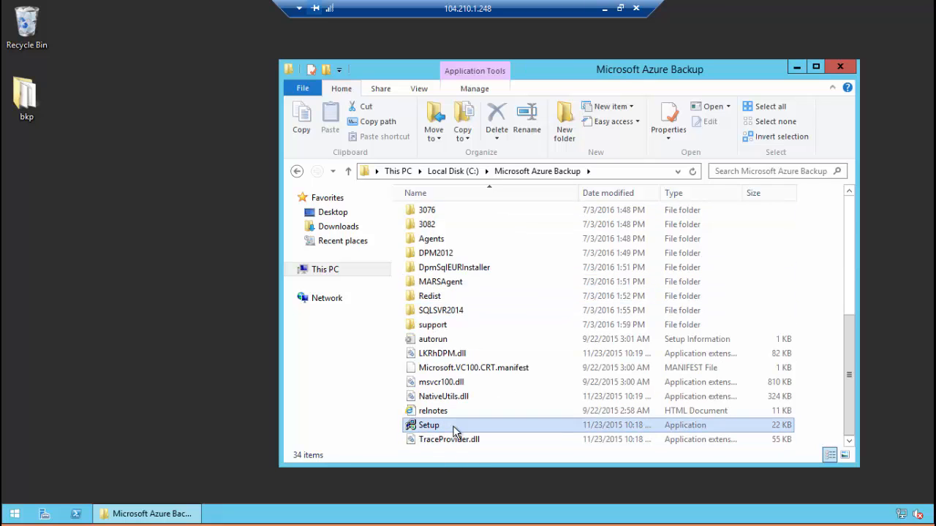
right_click(454, 431)
left_click(499, 257)
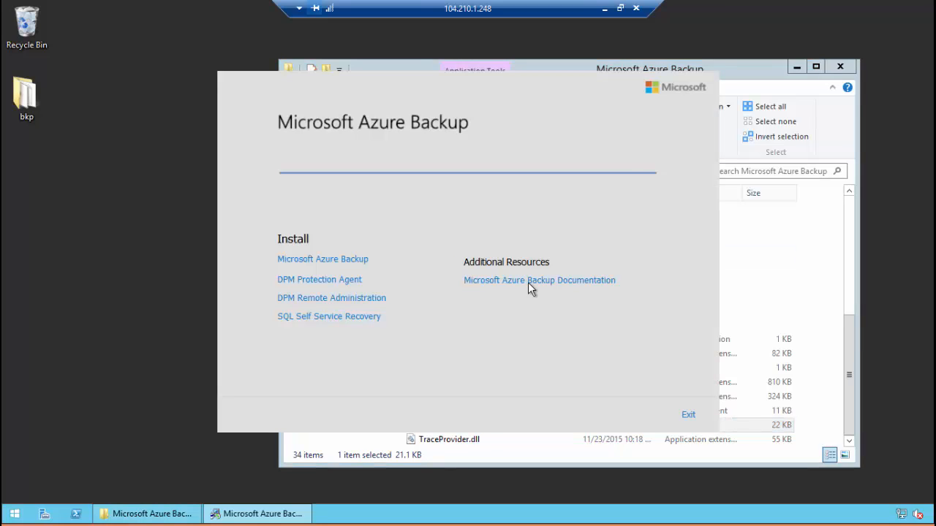
Start the Microsoft Azure Backup installation again and advance the setup wizard to Prerequisite Checks
left_click(345, 261)
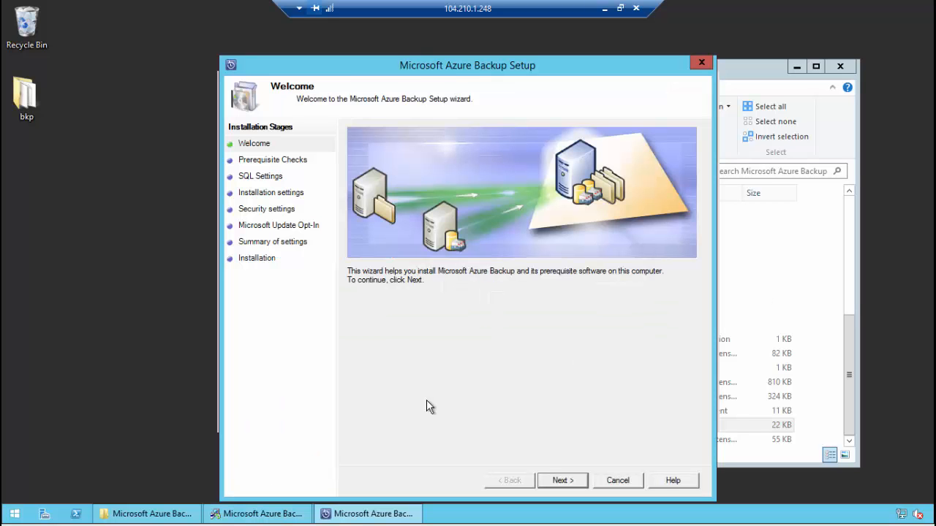
left_click_drag(482, 69, 497, 52)
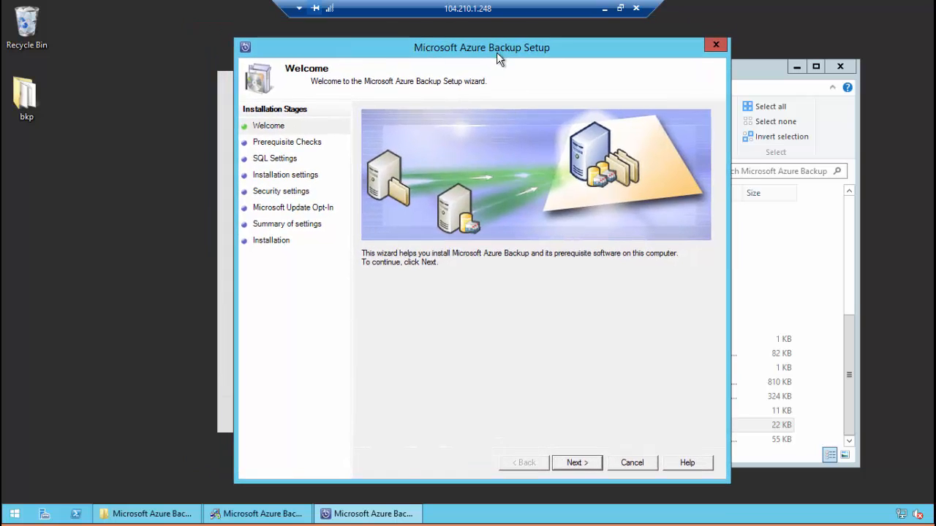
left_click(576, 461)
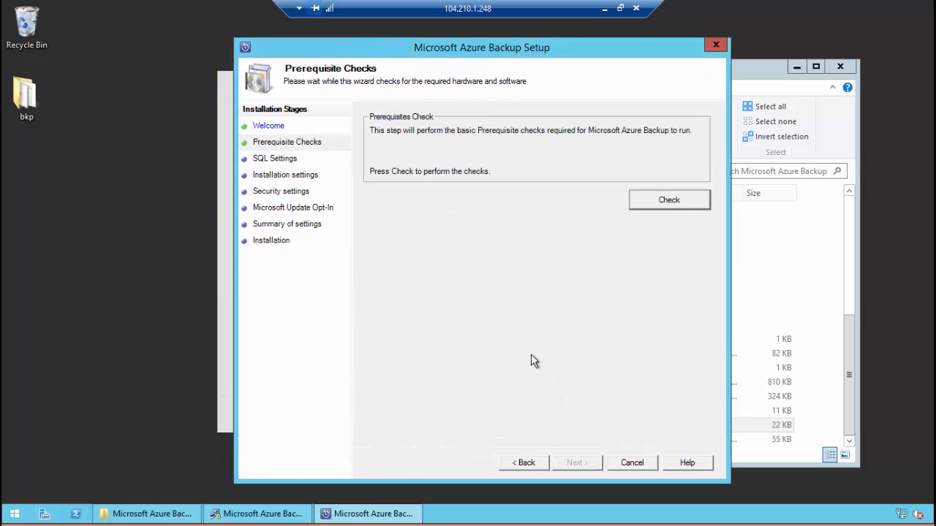
Run the prerequisite check, then check and install requirements for a new SQL Server instance, advancing the wizard to Installation Settings
left_click(679, 204)
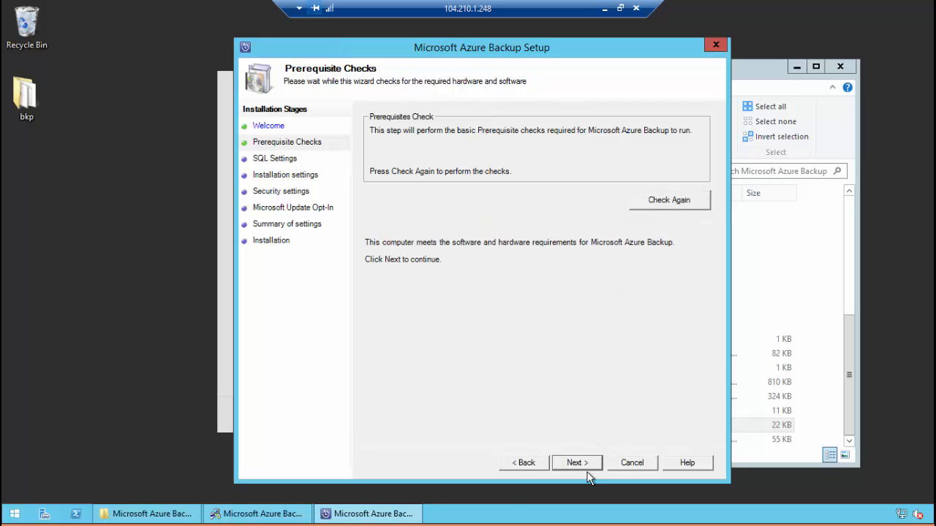
left_click(571, 463)
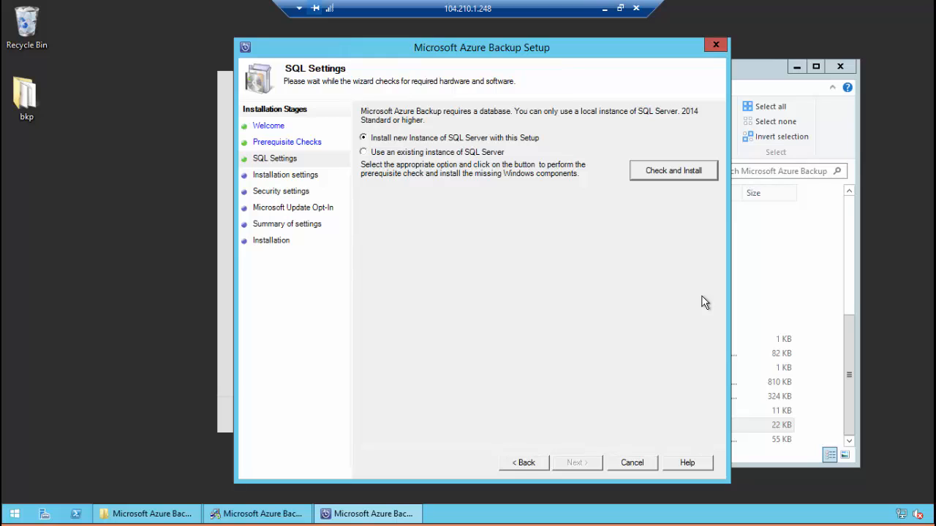
left_click(682, 182)
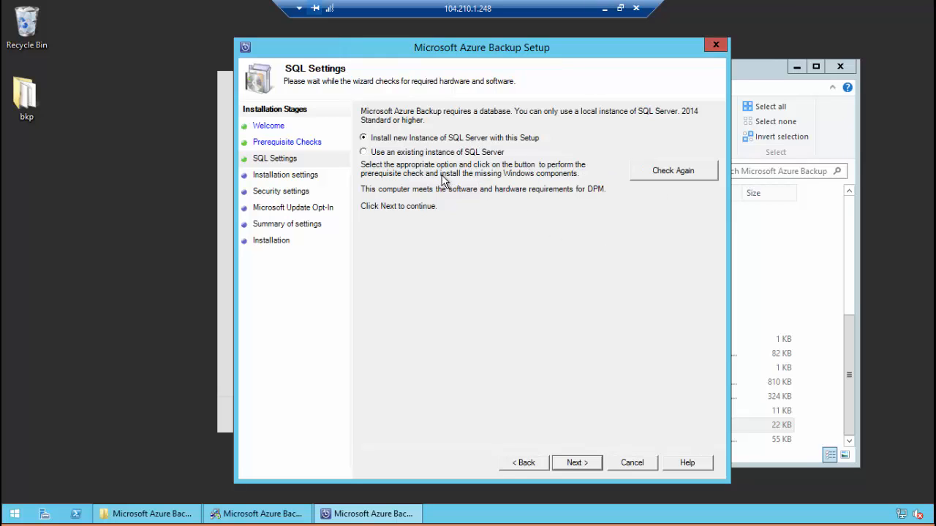
left_click(691, 171)
left_click(591, 463)
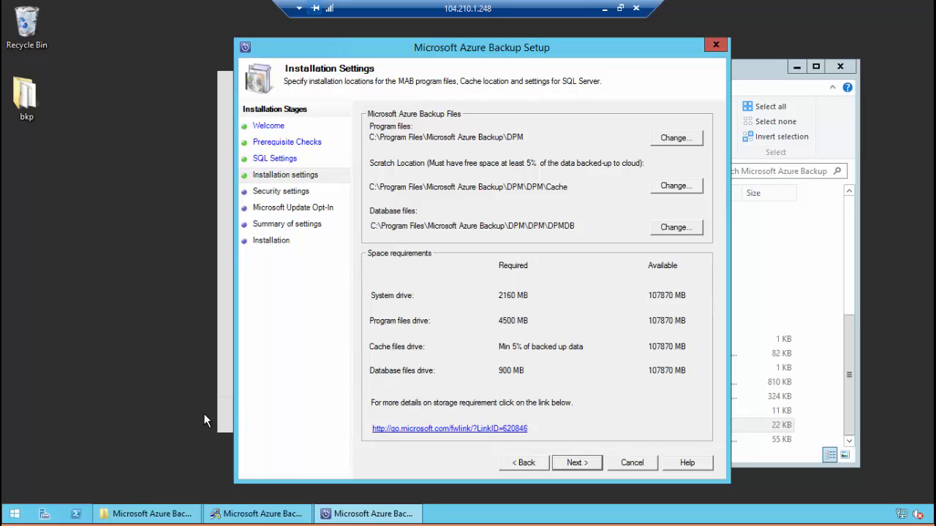
Examine the free space on the server's drives in This PC, then minimize the window to return to setup
left_click(162, 512)
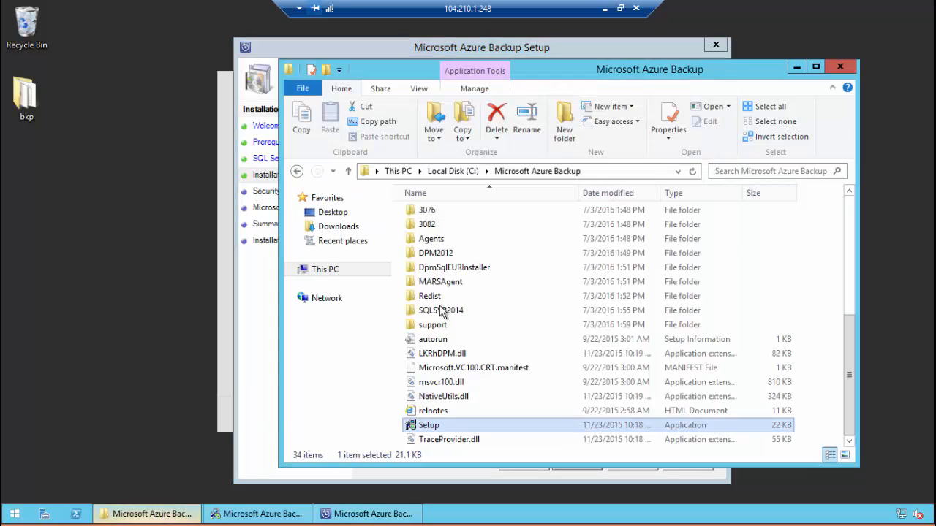
left_click(443, 172)
left_click(398, 171)
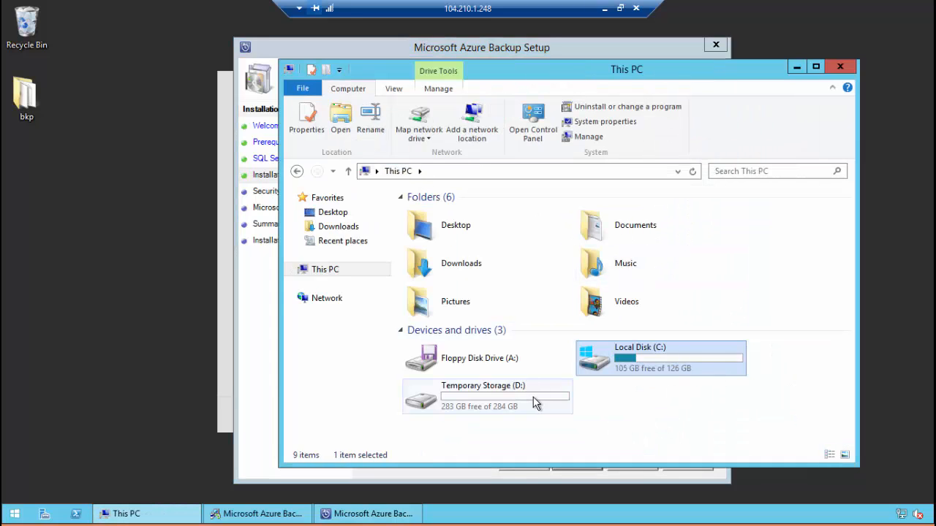
left_click(724, 402)
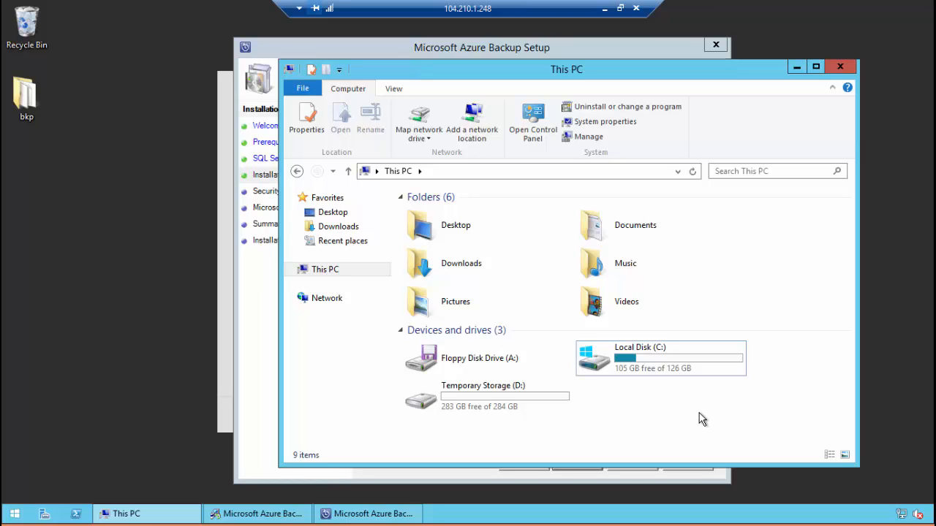
left_click_drag(691, 405, 784, 432)
left_click(796, 68)
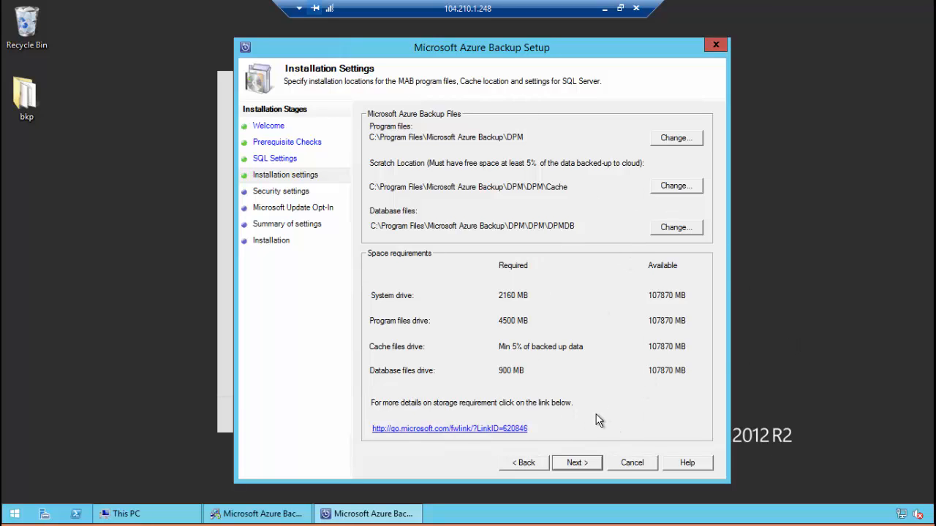
Accept the default installation locations and enter and confirm a strong password for the restricted local user accounts
left_click(576, 463)
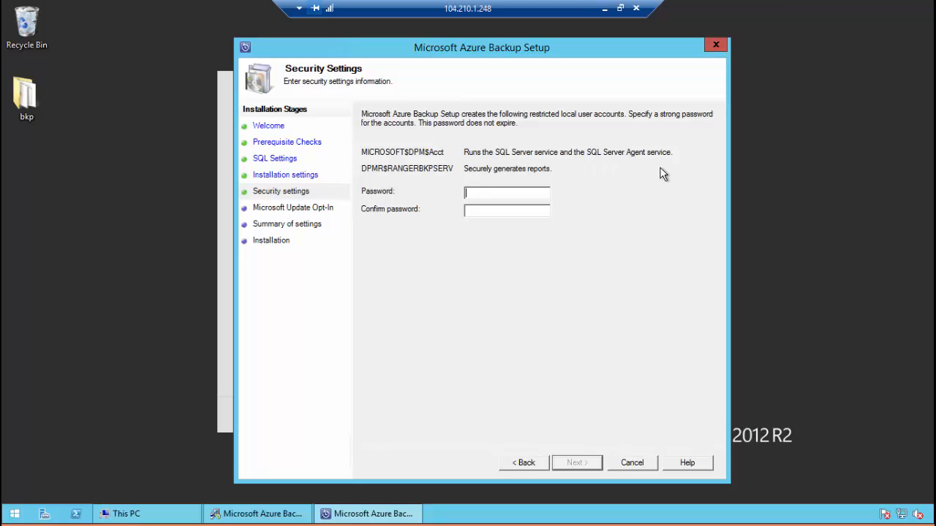
left_click(517, 195)
type("•••••")
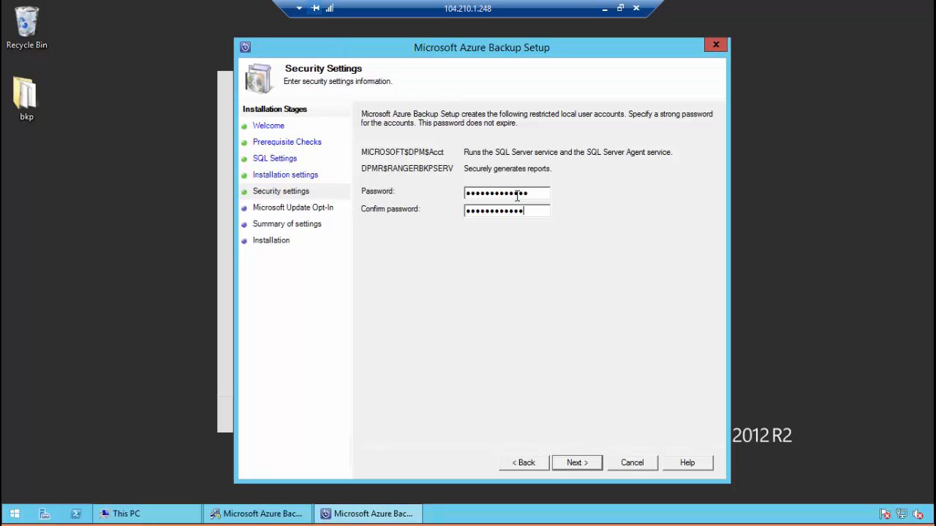
left_click(589, 465)
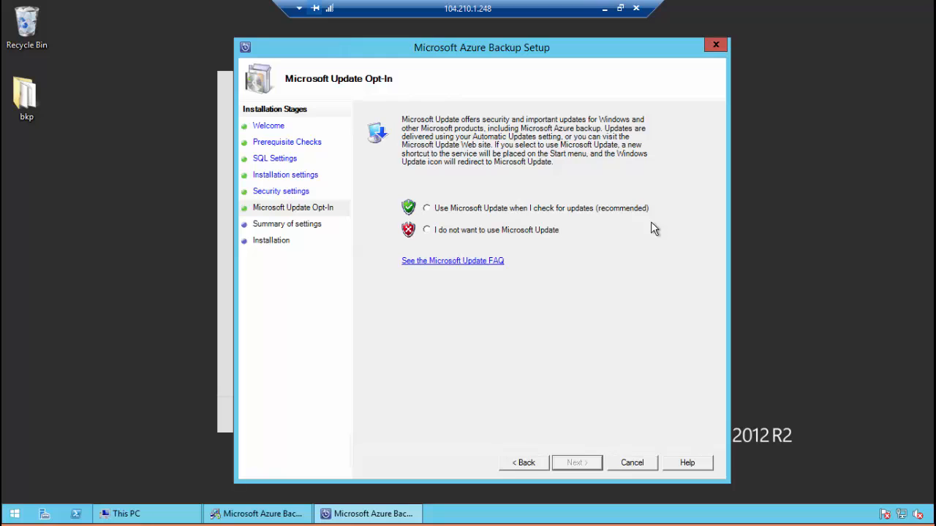
Opt out of using Microsoft Update and start the Microsoft Azure Backup installation from the settings summary
left_click(536, 231)
left_click(587, 465)
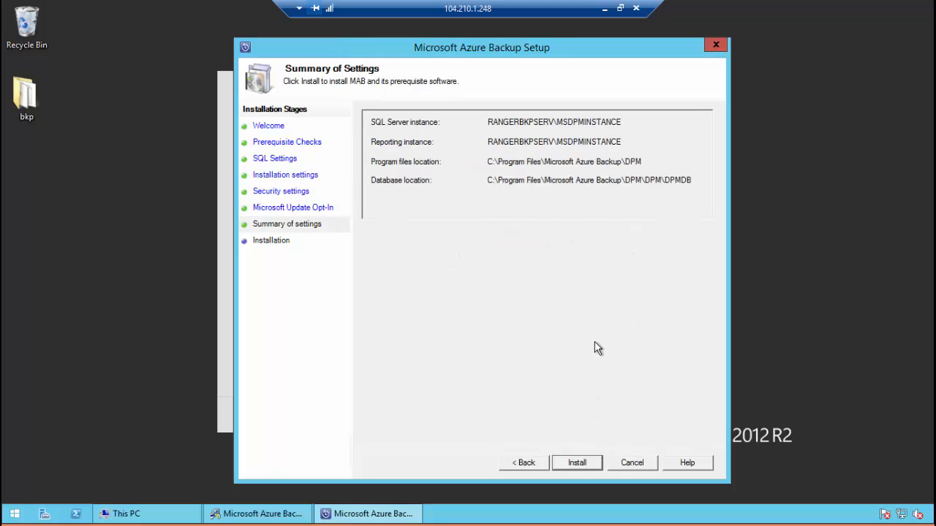
left_click(578, 464)
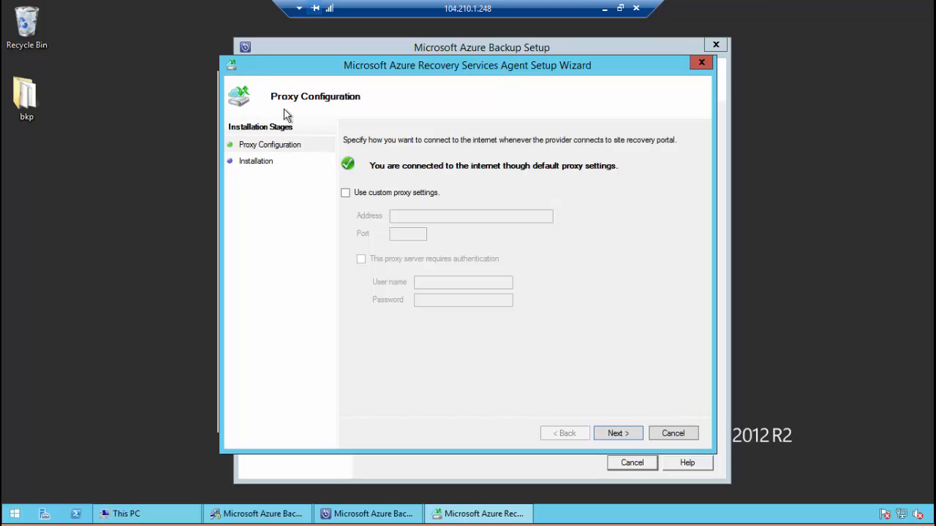
Install the Microsoft Azure Recovery Services Agent with default proxy settings and proceed to the Register Server Wizard
left_click(618, 435)
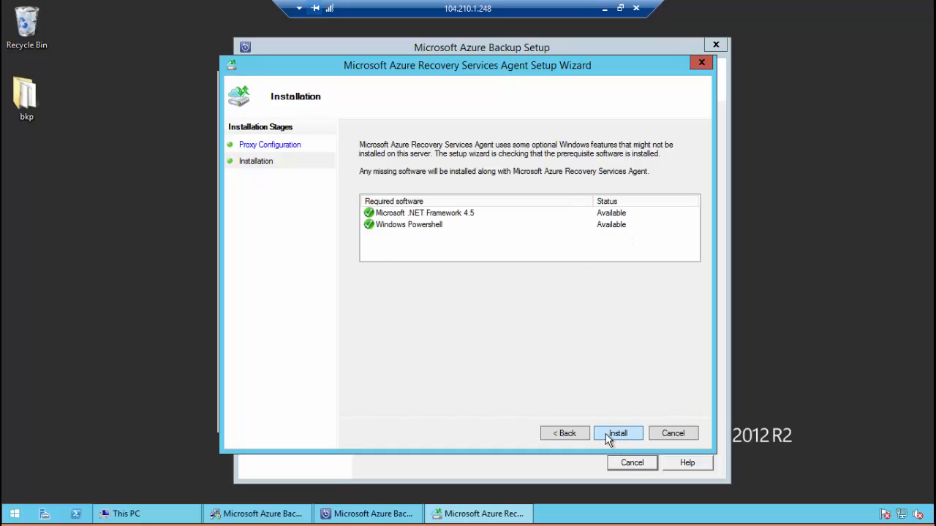
left_click(608, 435)
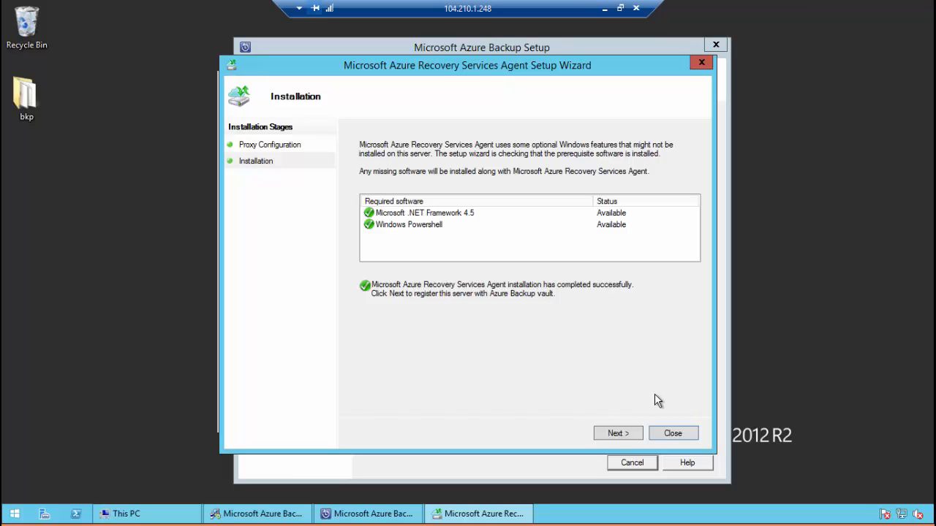
left_click(614, 435)
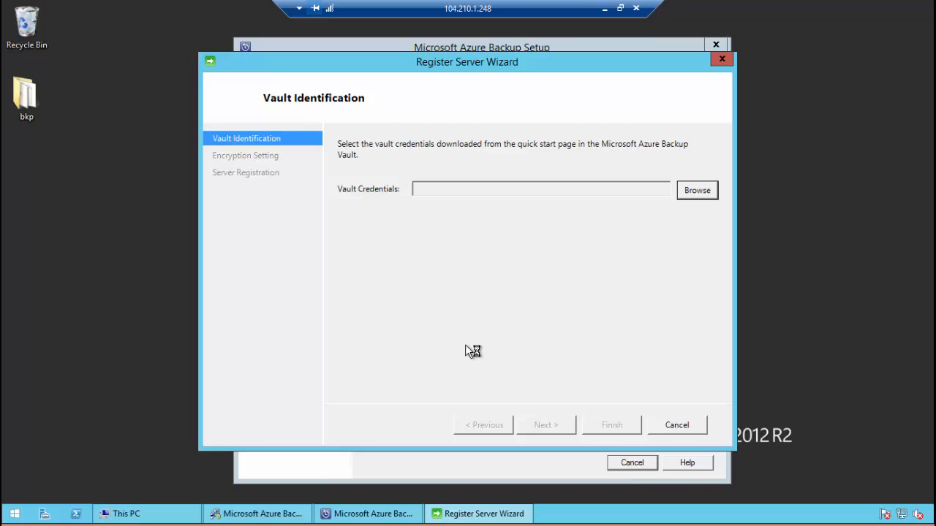
Switch to the Azure portal and open the properties of the rangerbkpvault Recovery Services vault
left_click(604, 8)
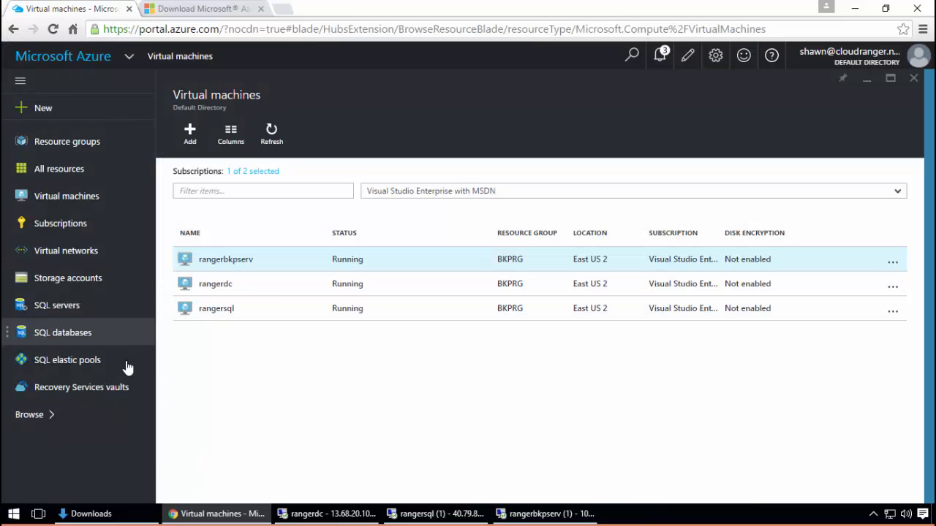
left_click(86, 391)
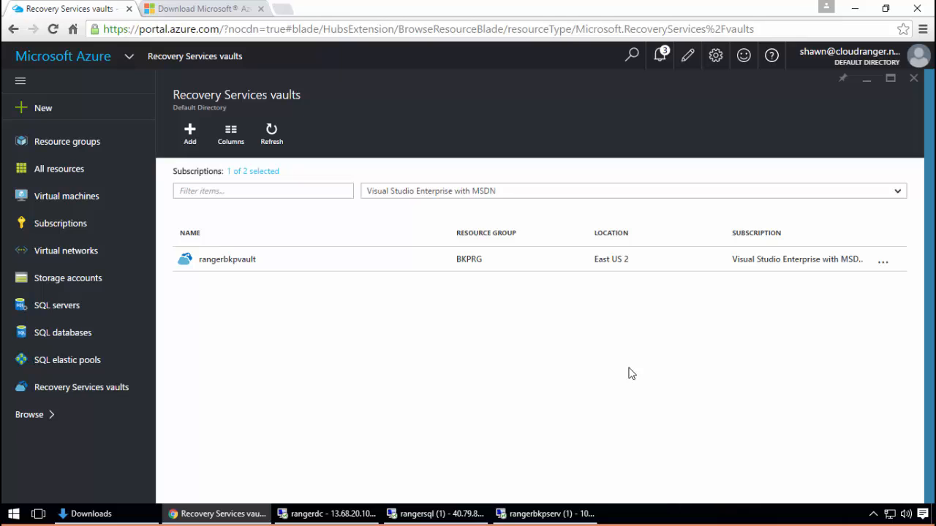
left_click(271, 262)
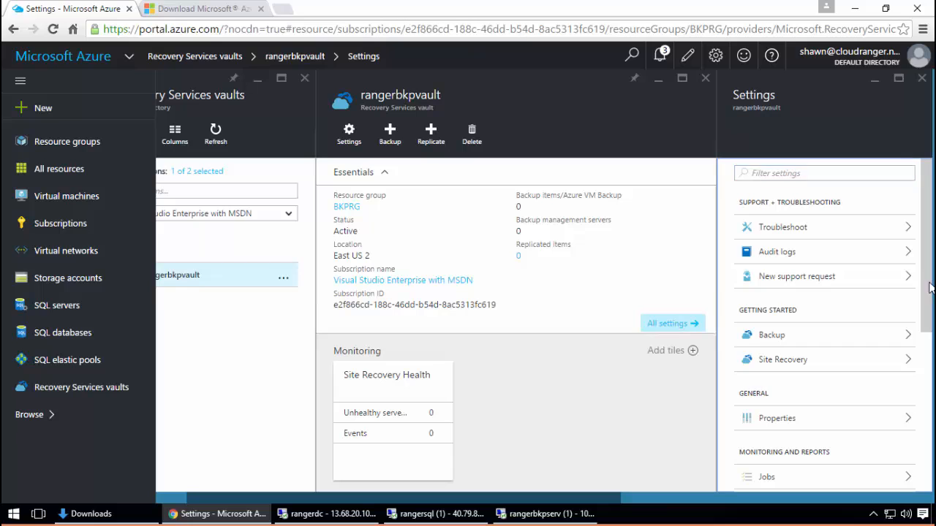
left_click_drag(927, 265, 933, 409)
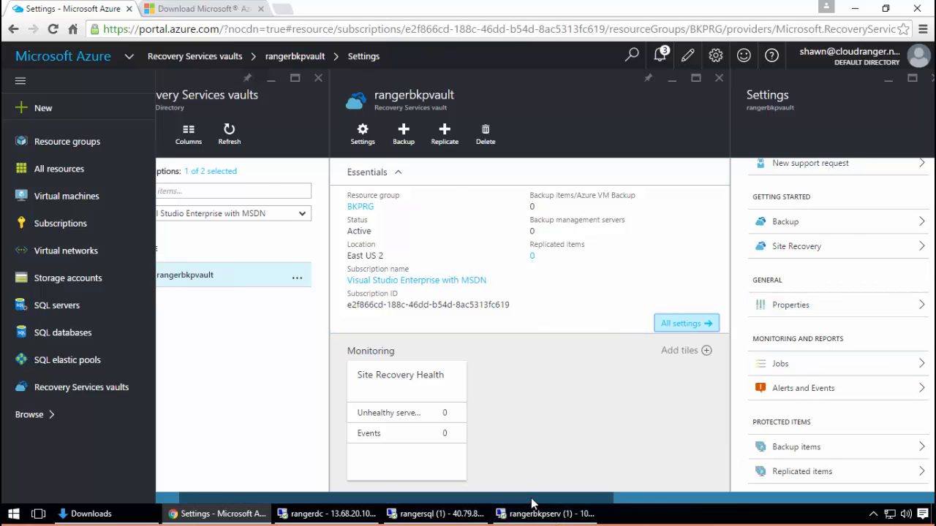
left_click_drag(532, 503, 655, 503)
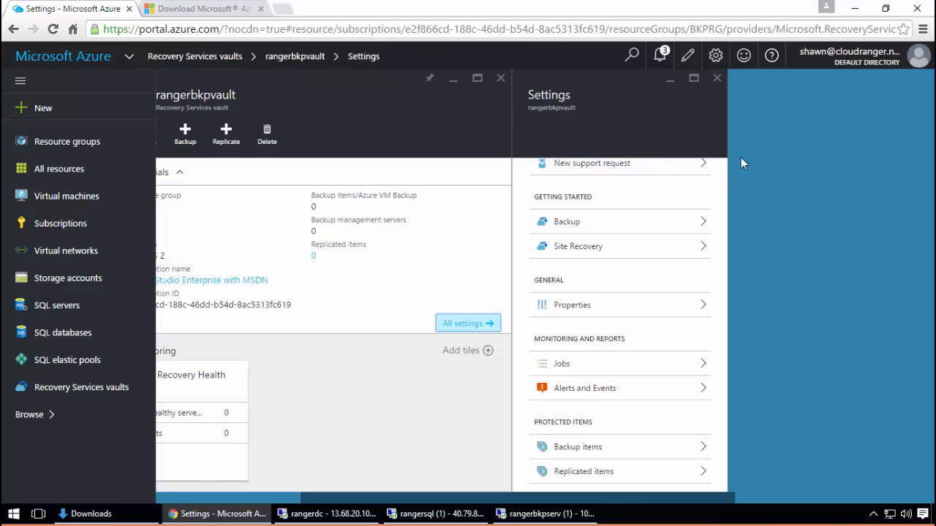
scroll(722, 181, "up", 3)
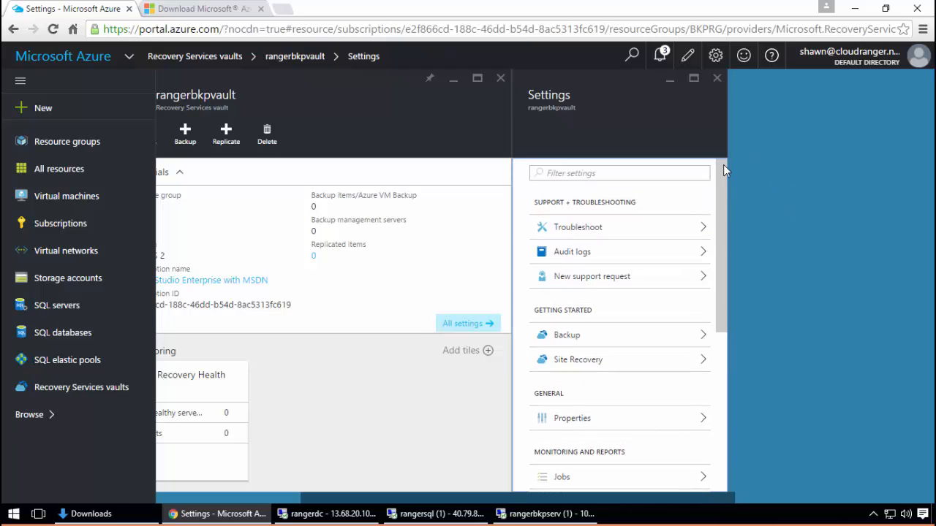
left_click(542, 423)
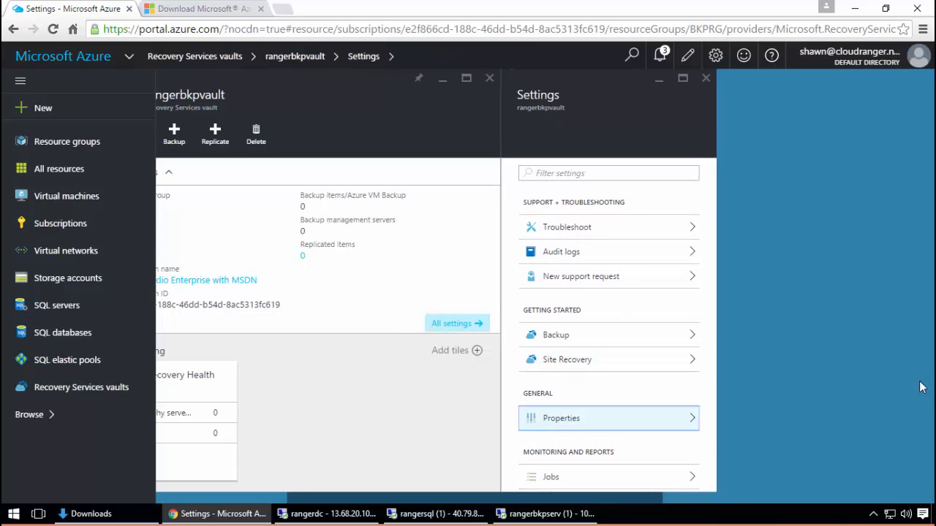
Download the vault's Backup Credentials, show the file in its Downloads folder, and widen the Name column to fit
scroll(933, 333, "down", 1)
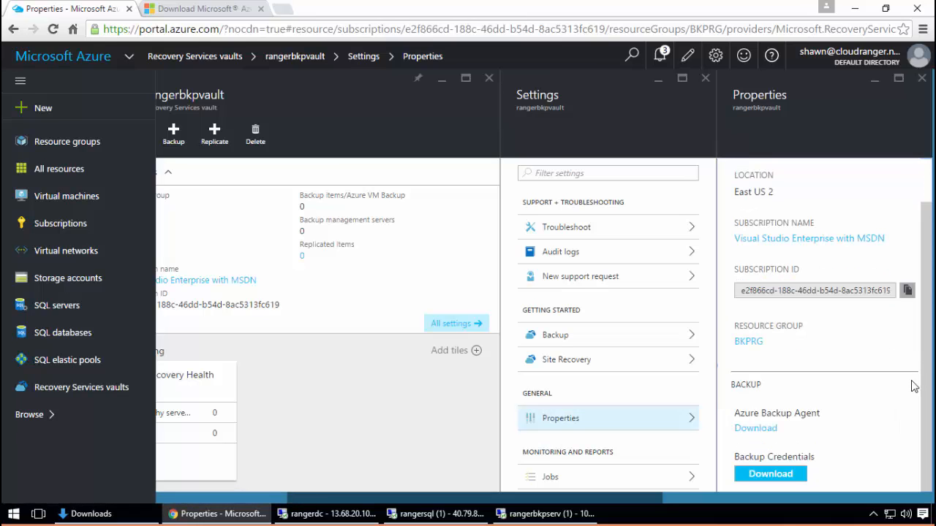
left_click(778, 476)
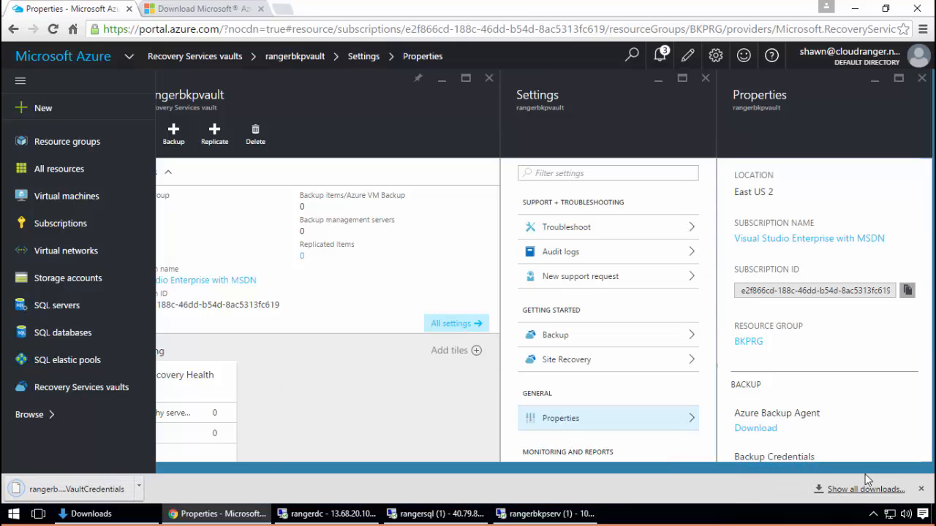
left_click(139, 488)
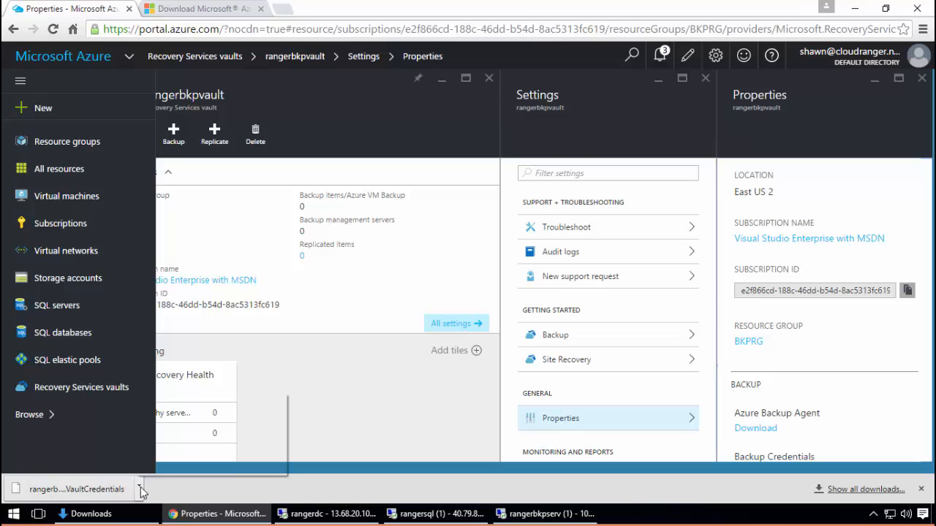
left_click(181, 446)
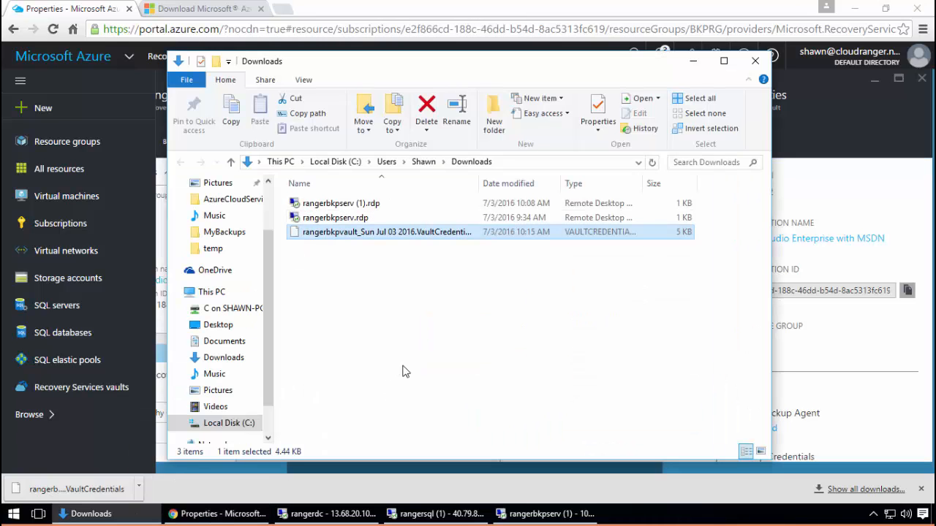
double_click(478, 184)
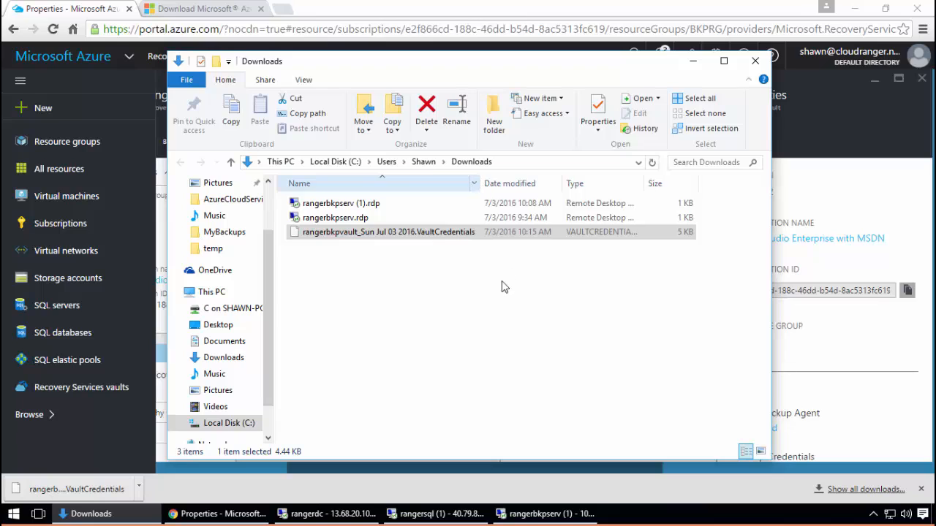
Open the downloaded VaultCredentials file in Notepad, examine its management certificate and namespace entries, and close it
right_click(386, 234)
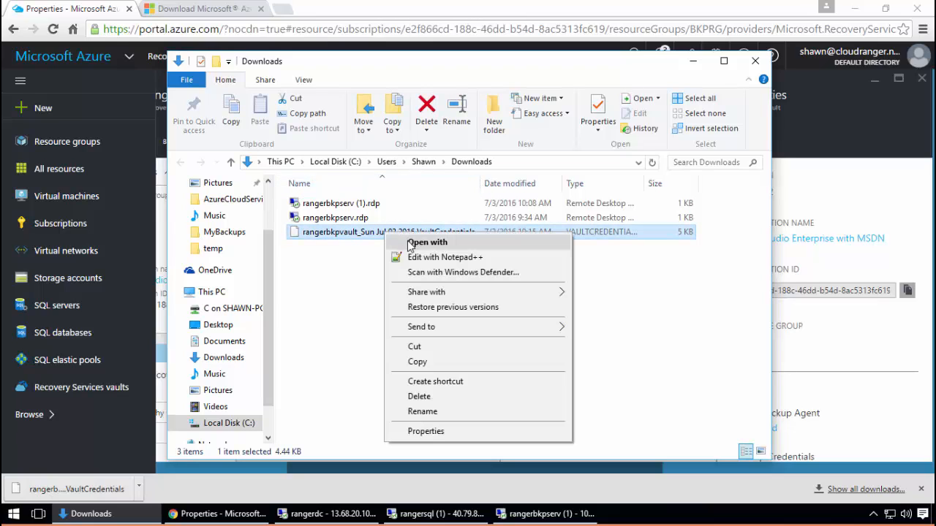
left_click(409, 246)
left_click(378, 296)
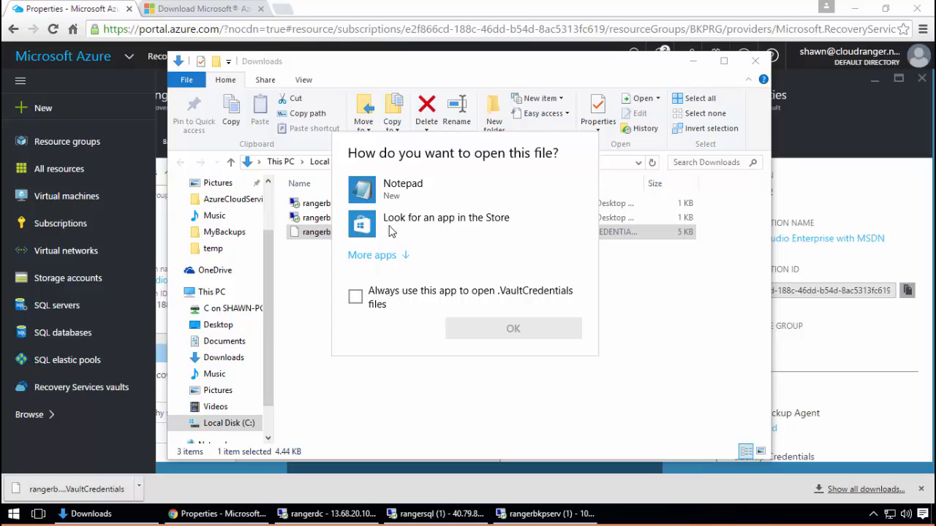
left_click(390, 203)
left_click(482, 332)
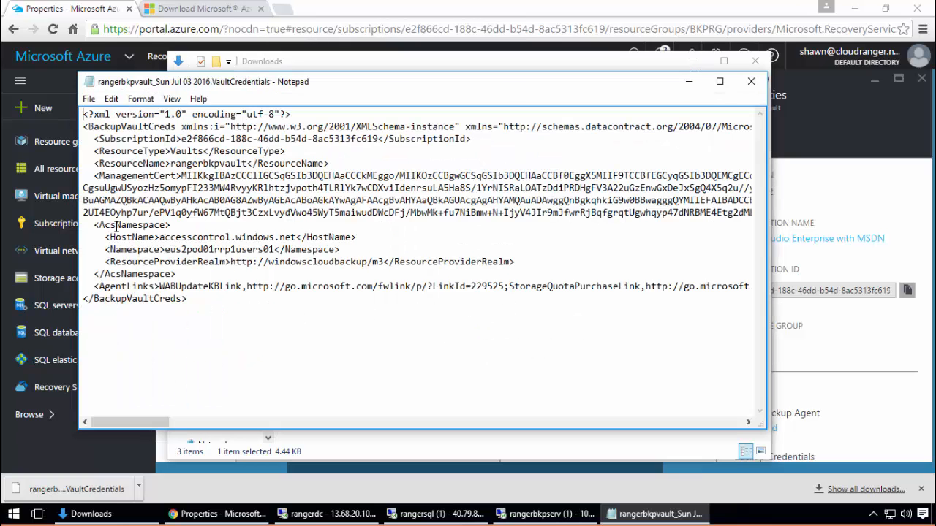
left_click_drag(124, 173, 430, 345)
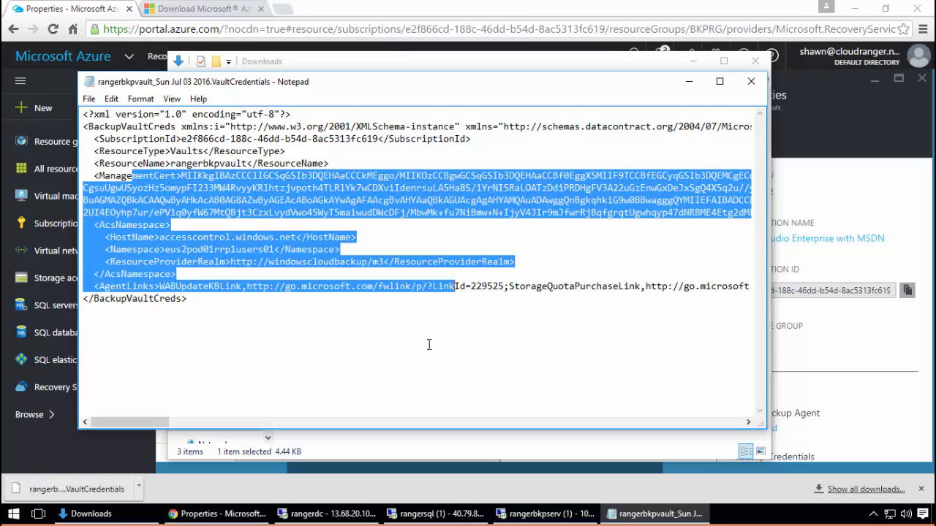
left_click(430, 345)
left_click(760, 86)
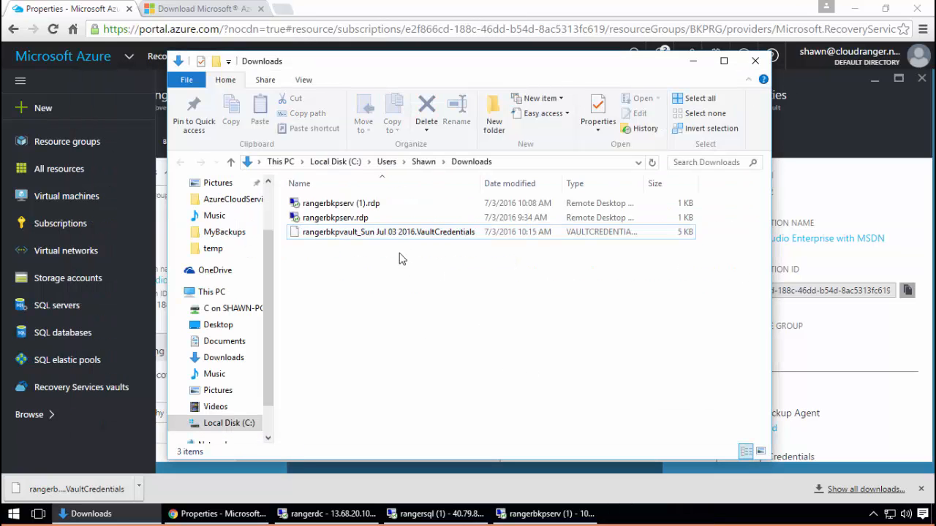
Copy the downloaded VaultCredentials file to the root of Local Disk (C:) on rangerbkpserv, fit the Name column, and close the folder window
right_click(393, 234)
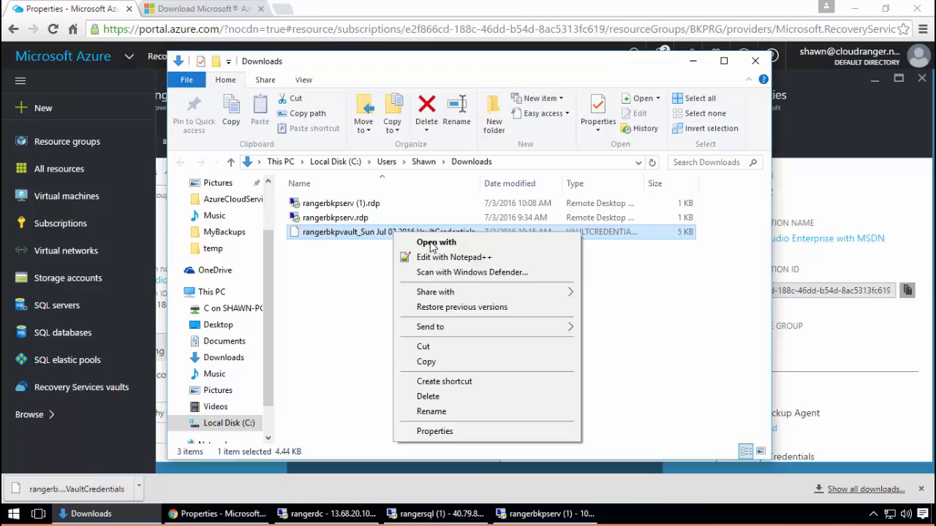
left_click(421, 362)
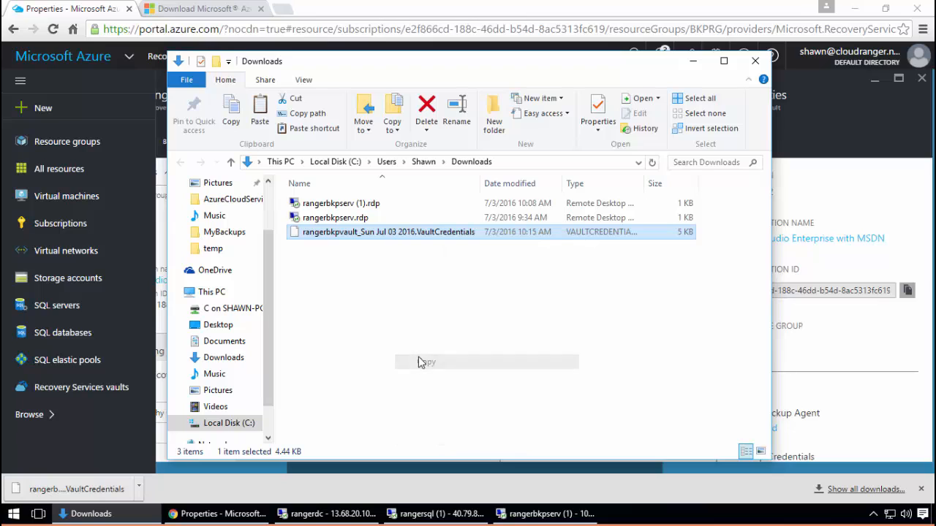
left_click(555, 514)
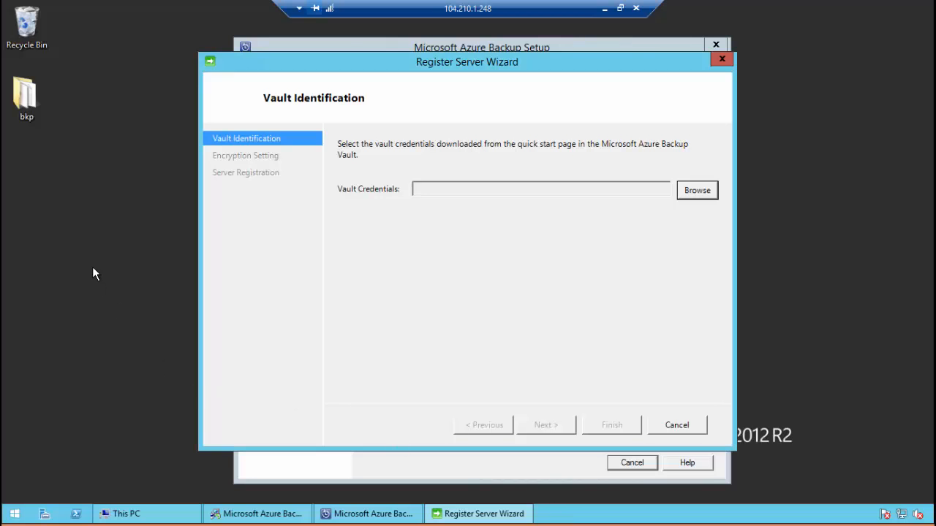
left_click(149, 513)
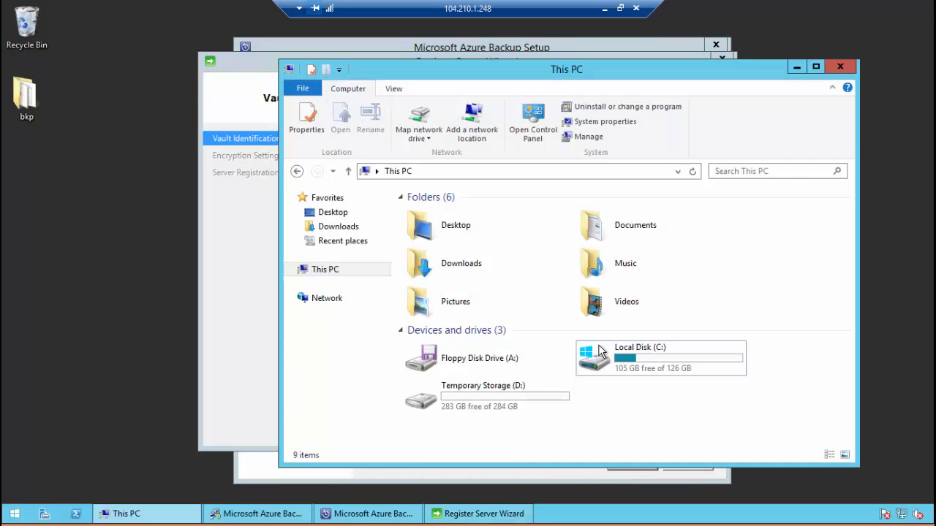
left_click(664, 349)
double_click(664, 346)
right_click(550, 374)
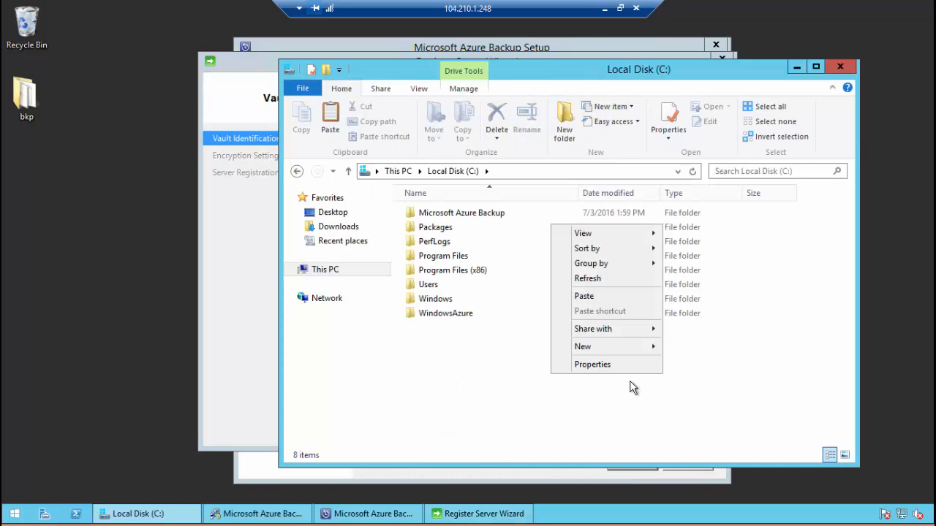
left_click(594, 298)
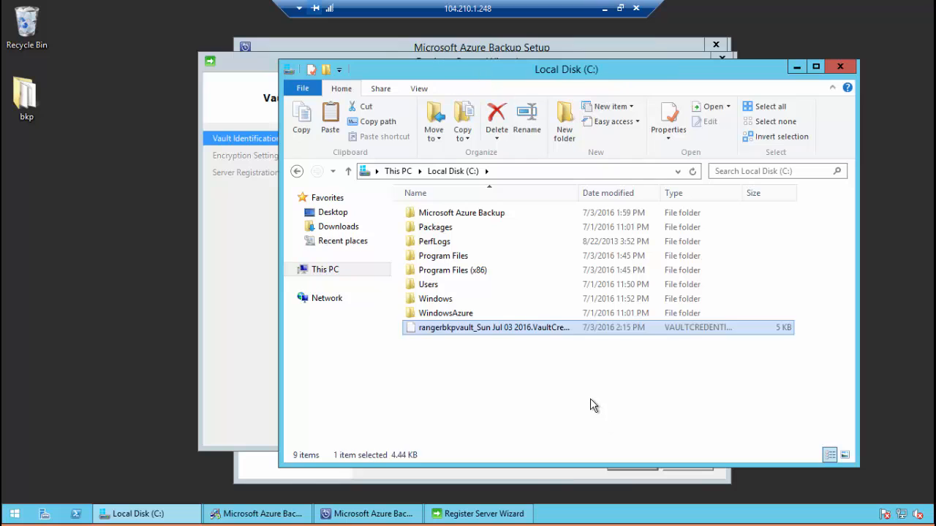
double_click(579, 194)
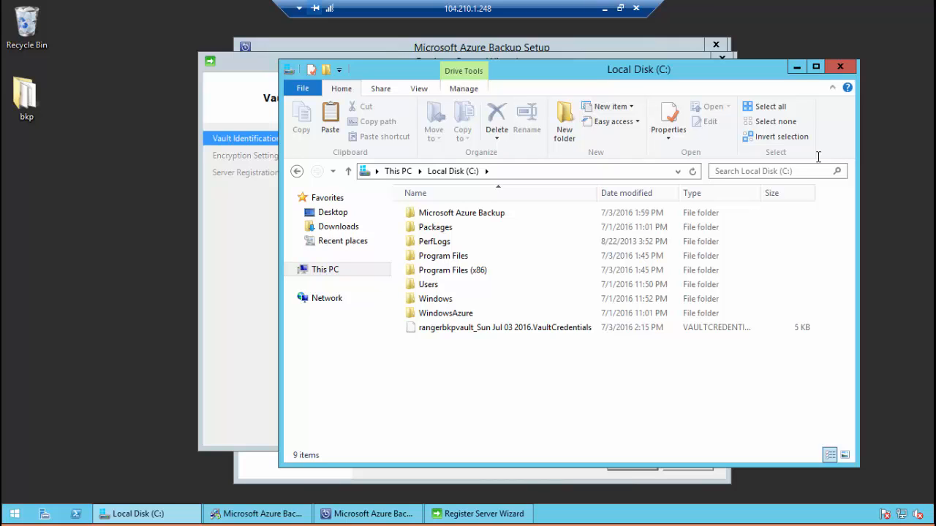
left_click(840, 68)
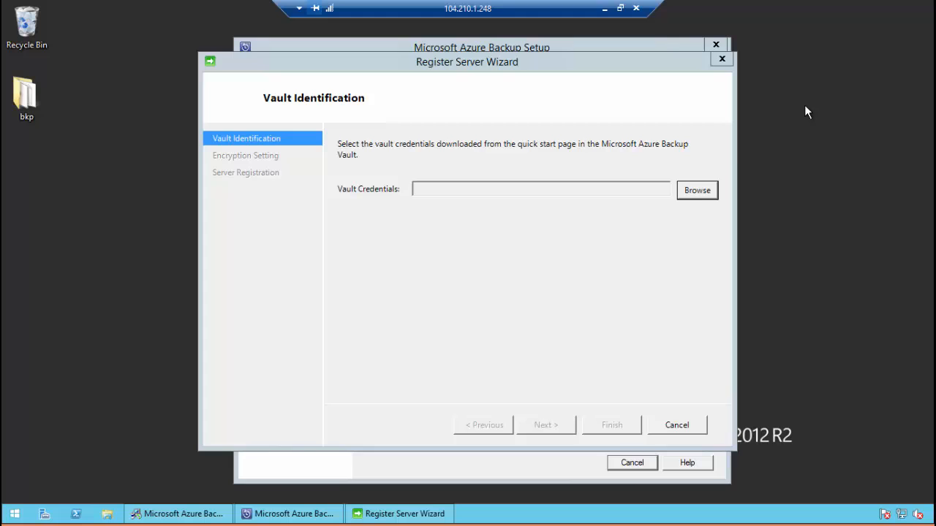
Load the rangerbkpvault VaultCredentials file from Local Disk (C:) as the vault credentials in the Register Server Wizard
left_click(696, 190)
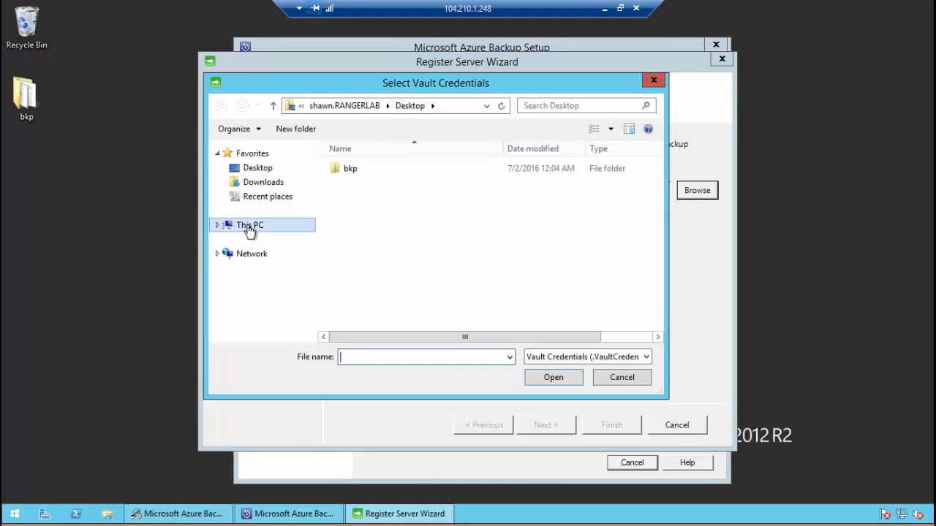
left_click(249, 227)
double_click(457, 328)
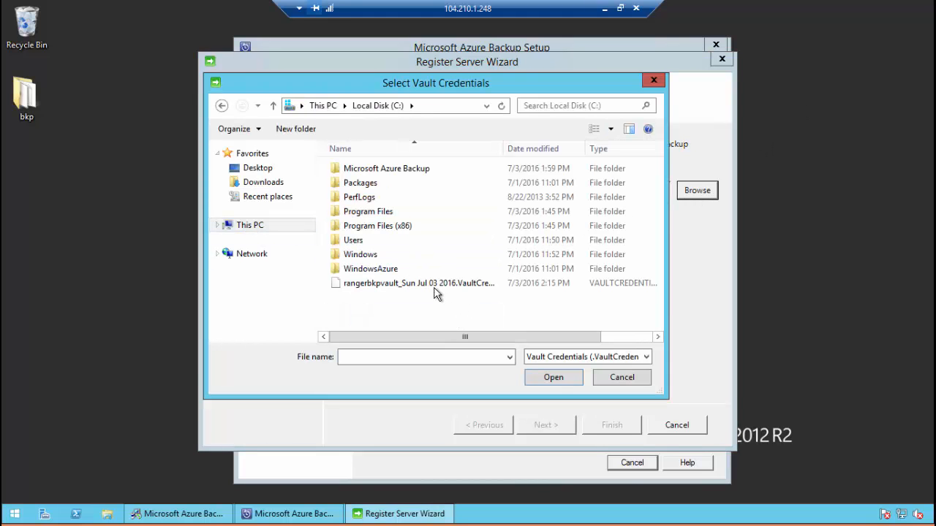
left_click(434, 285)
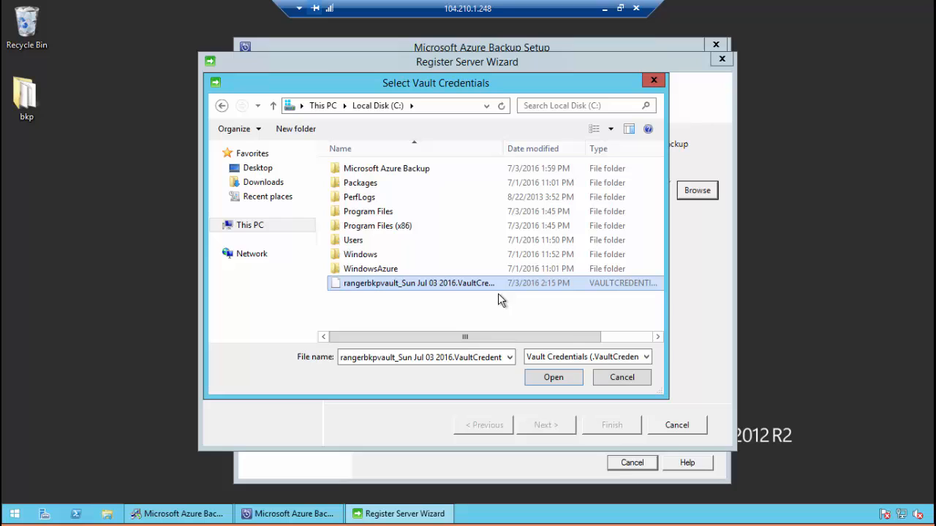
left_click(550, 383)
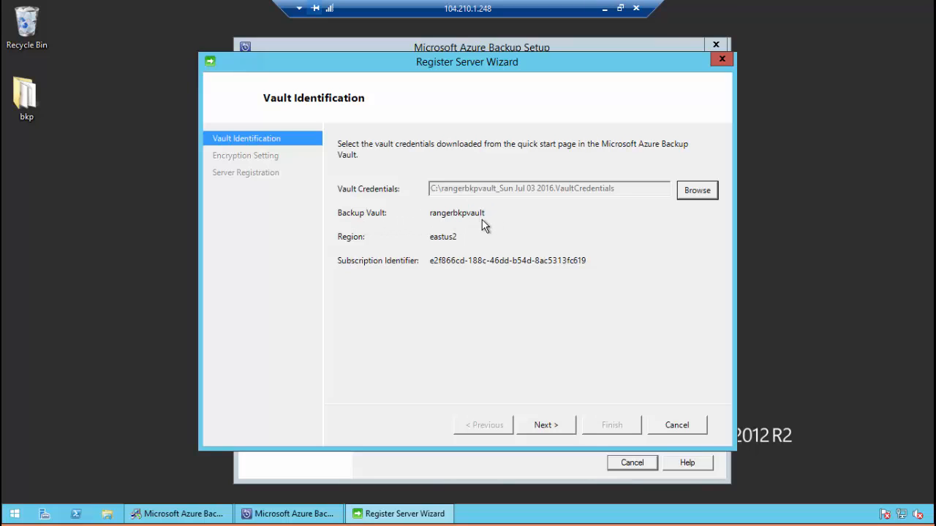
Switch to the Azure portal to compare the vault's subscription ID with the wizard's, and return to the rangerbkpserv session
left_click(604, 8)
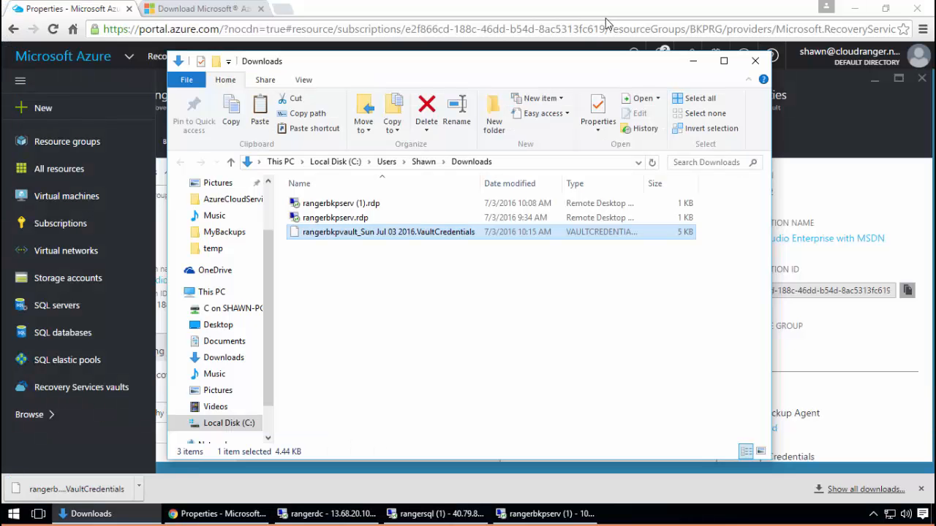
left_click(865, 296)
left_click_drag(846, 291, 889, 294)
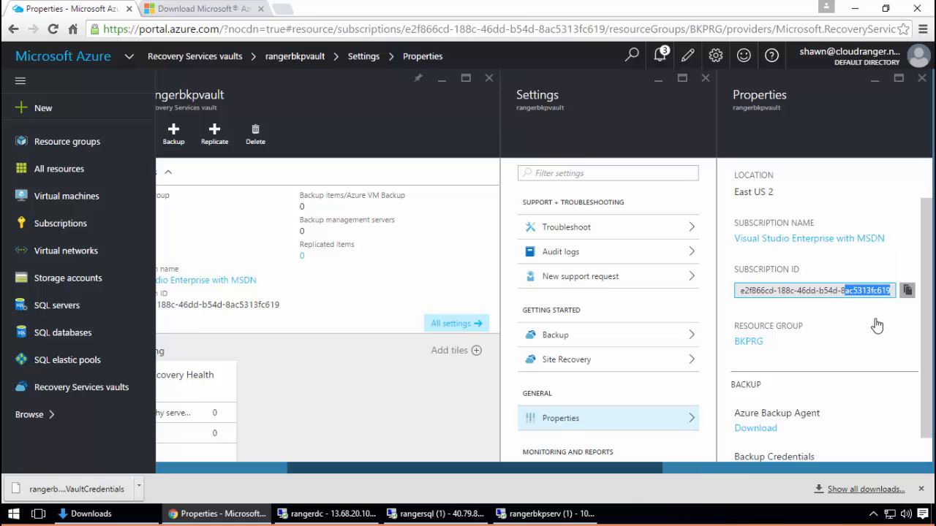
key("ctrl+a")
left_click(541, 514)
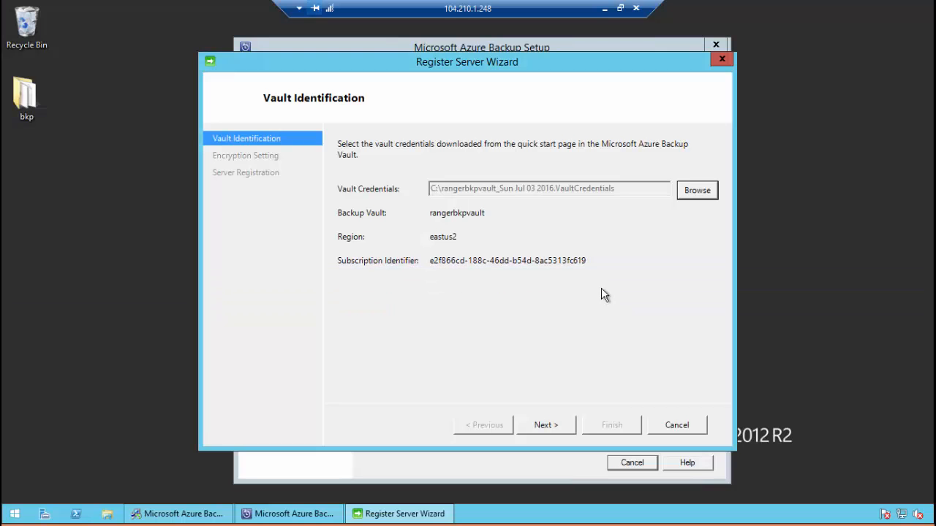
Generate an encryption passphrase for the backups, set the Desktop as its save location, and start the server registration
left_click(560, 427)
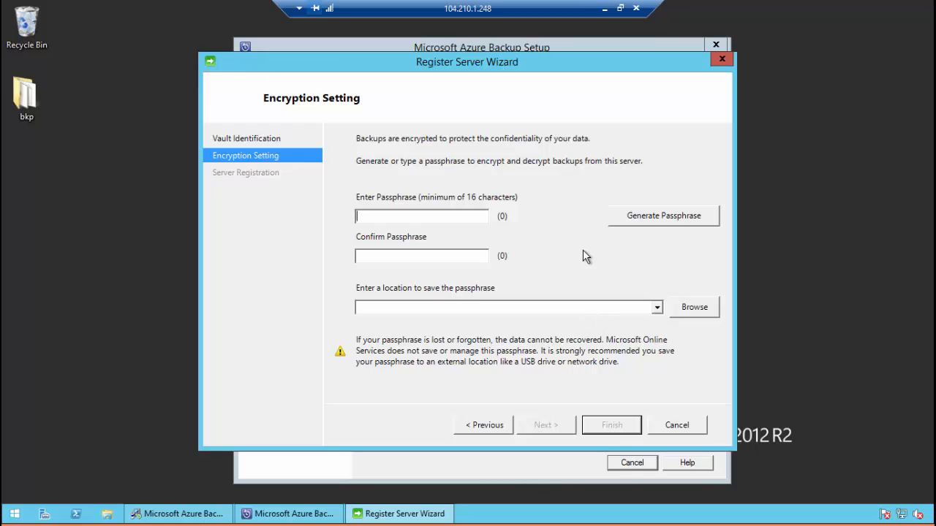
left_click(629, 221)
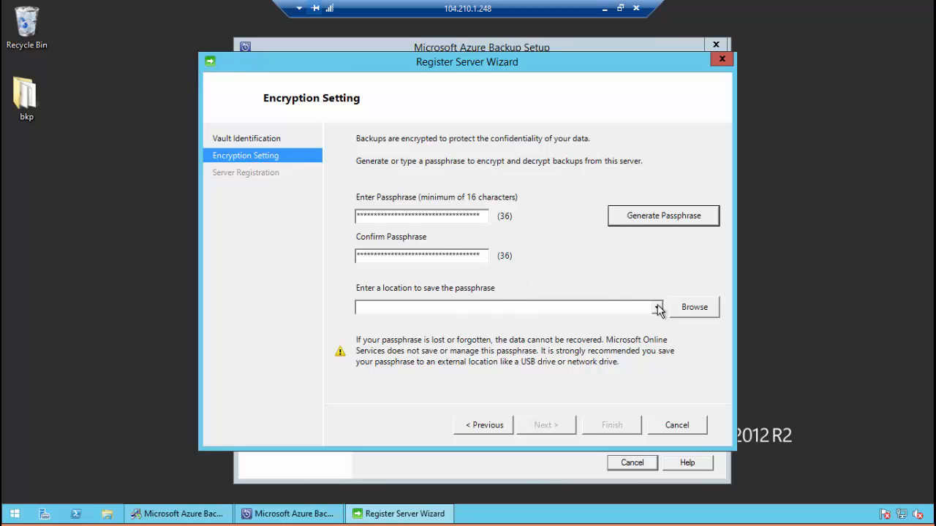
left_click(694, 307)
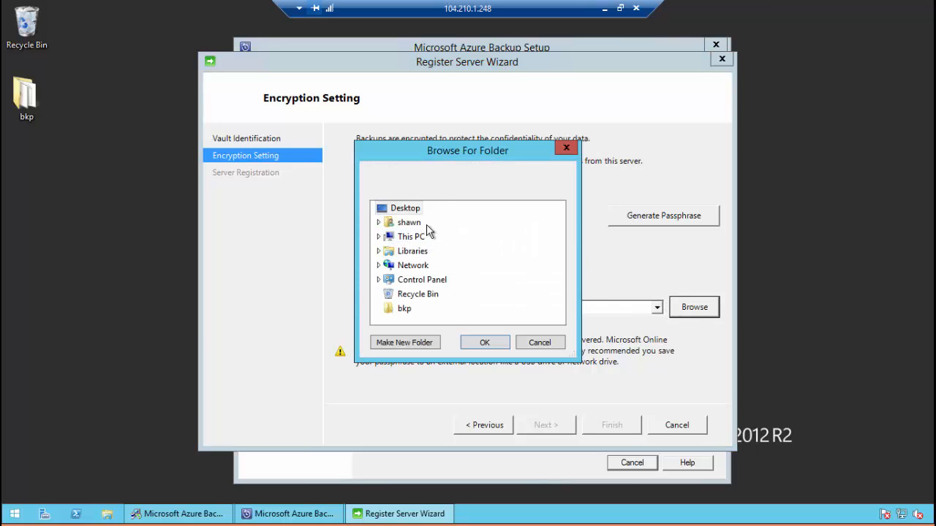
left_click(479, 339)
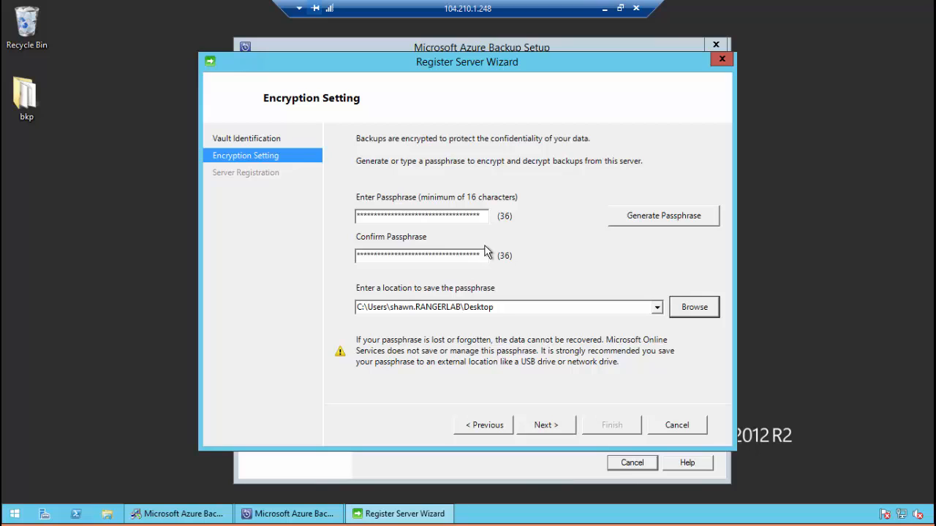
left_click(560, 430)
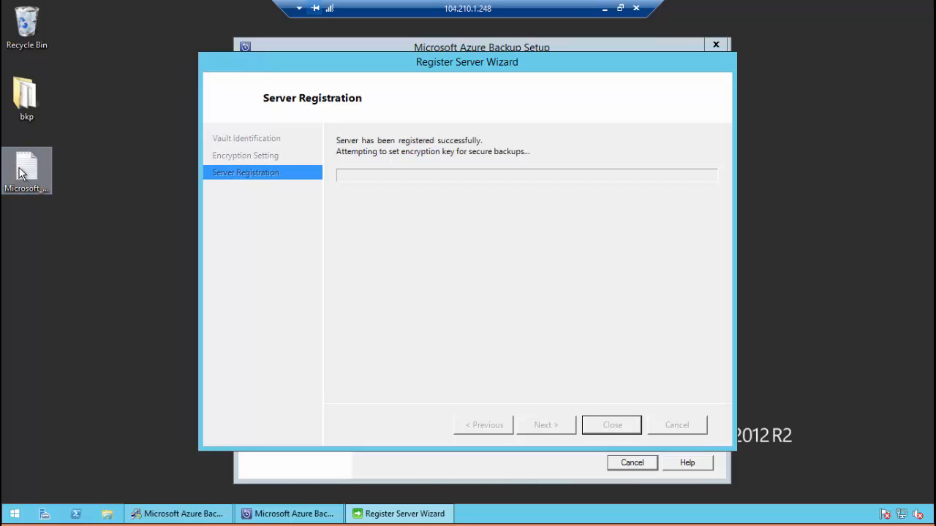
Open the saved passphrase file from the desktop in Notepad and examine its contents
double_click(20, 173)
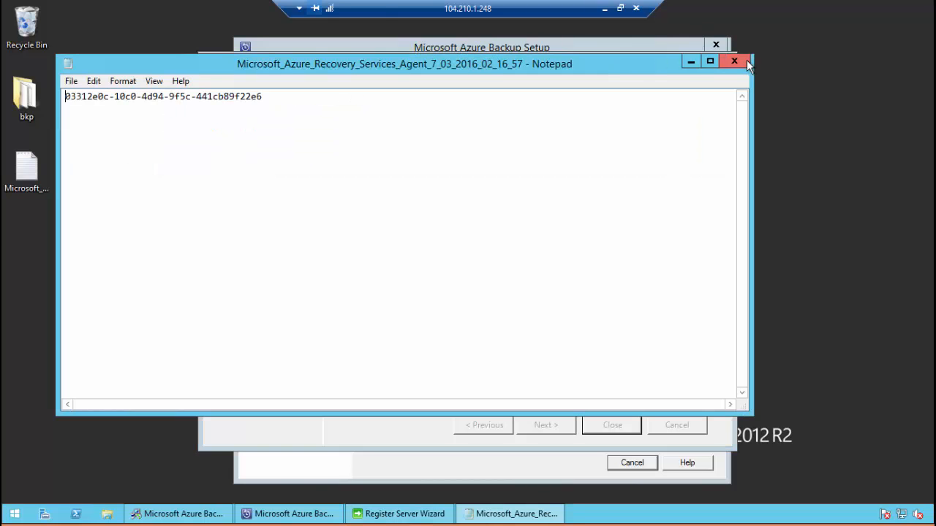
left_click(262, 96)
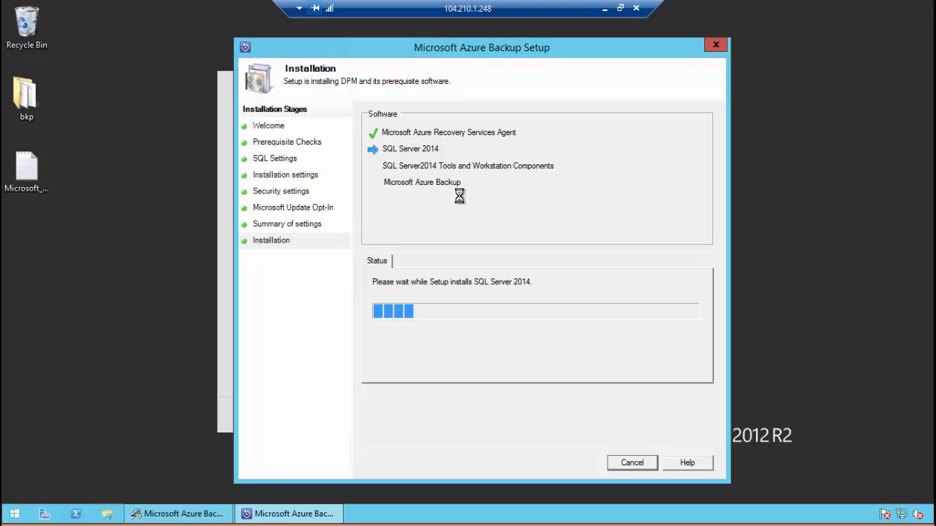
Switch to the Azure portal and examine the Backup Management Servers registered under rangerbkpvault's Backup Infrastructure settings
left_click(602, 10)
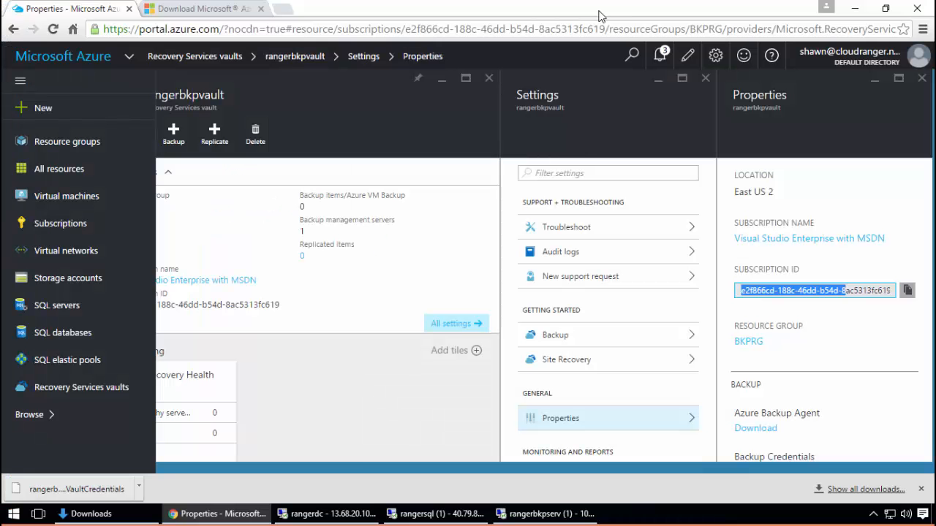
left_click(922, 77)
scroll(715, 245, "down", 1)
scroll(715, 245, "down", 2)
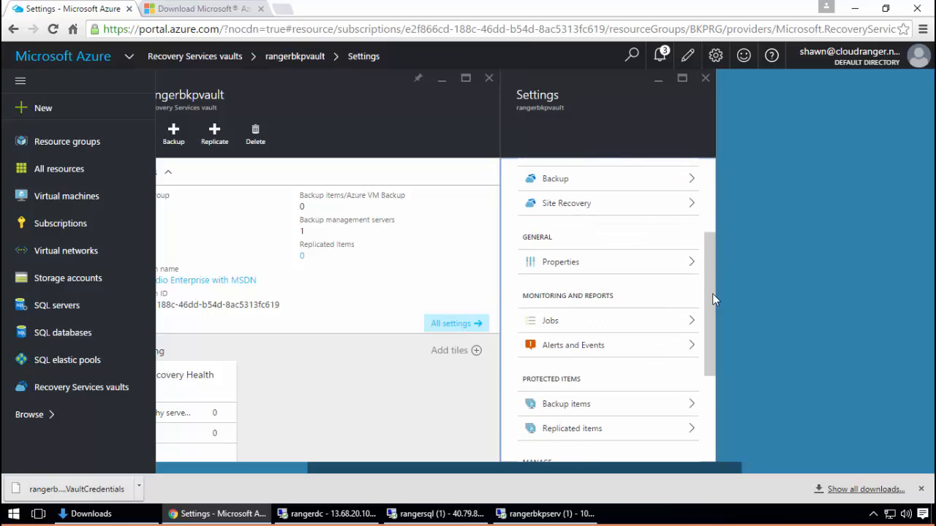
scroll(713, 428, "down", 3)
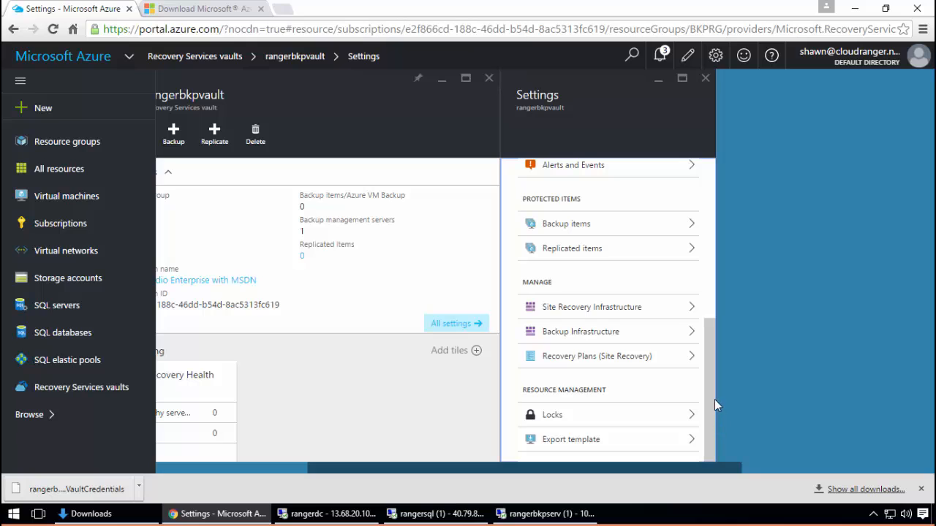
left_click(695, 338)
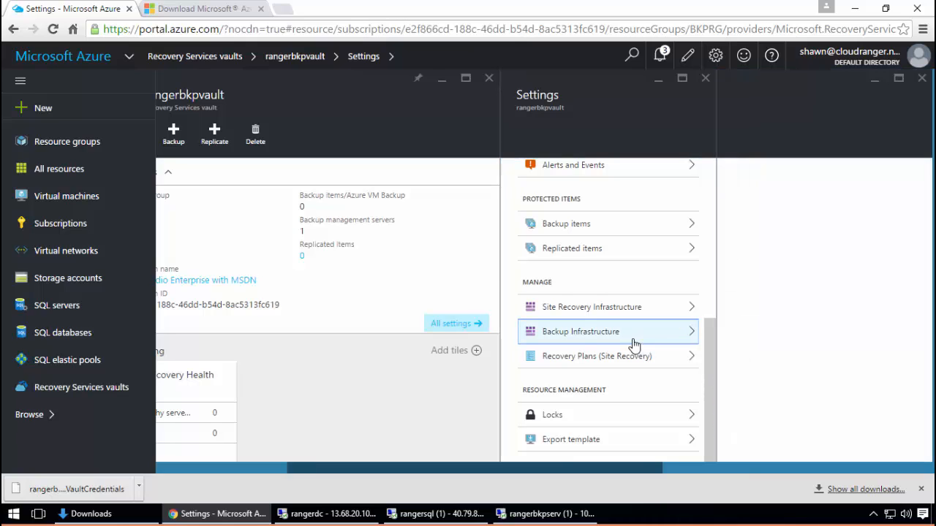
left_click(799, 286)
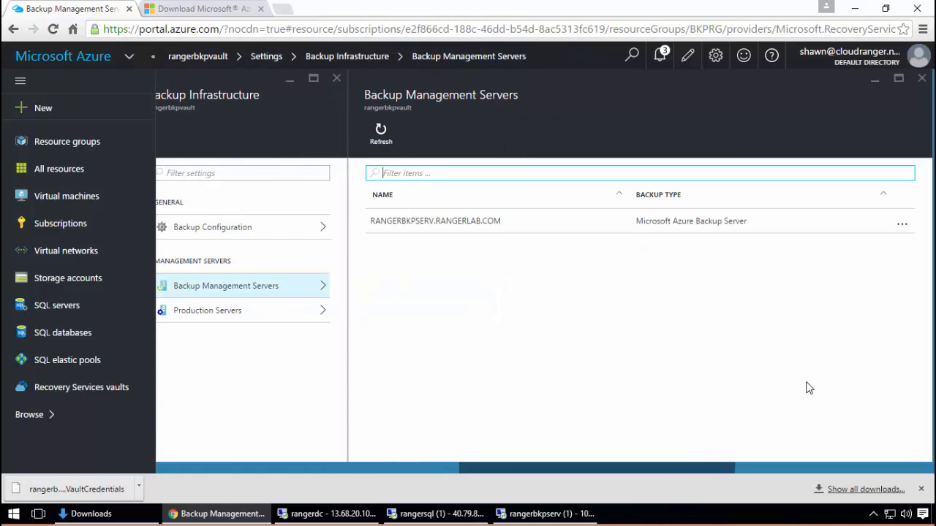
left_click_drag(657, 469, 468, 468)
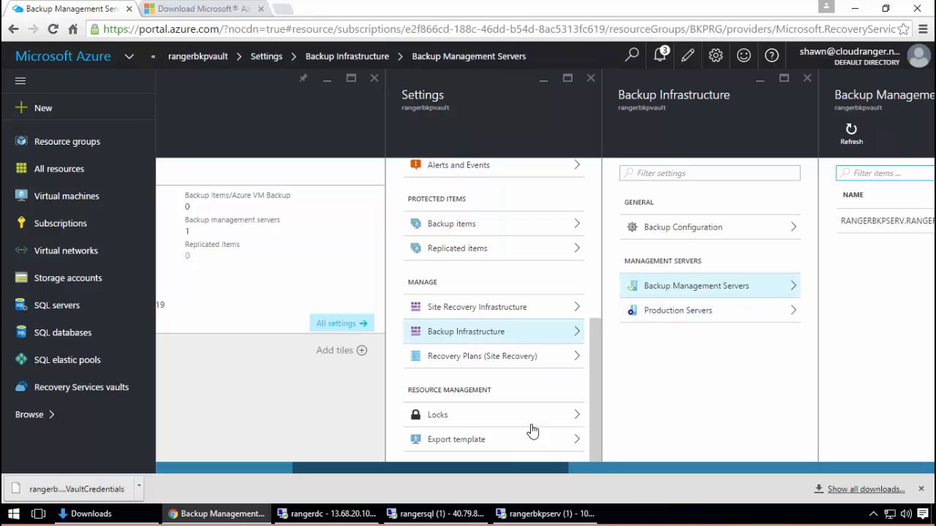
left_click_drag(519, 471, 678, 477)
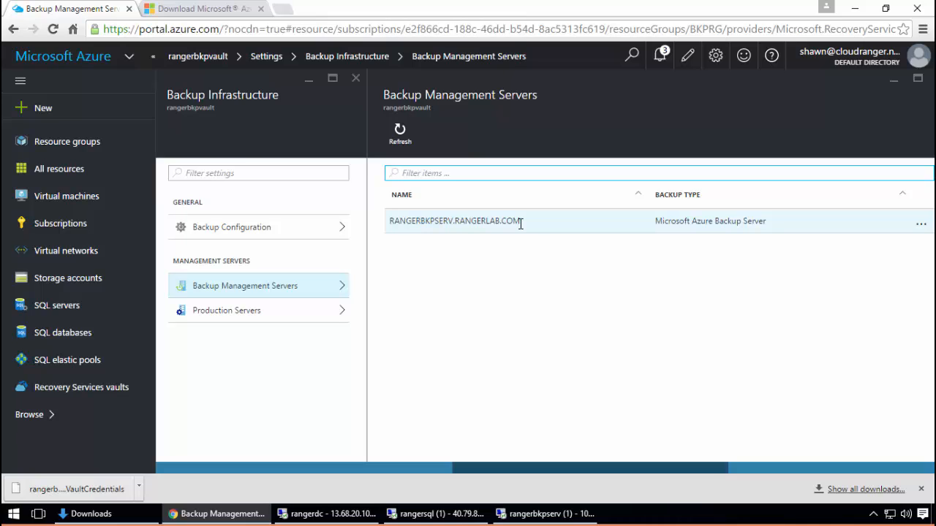
left_click(920, 489)
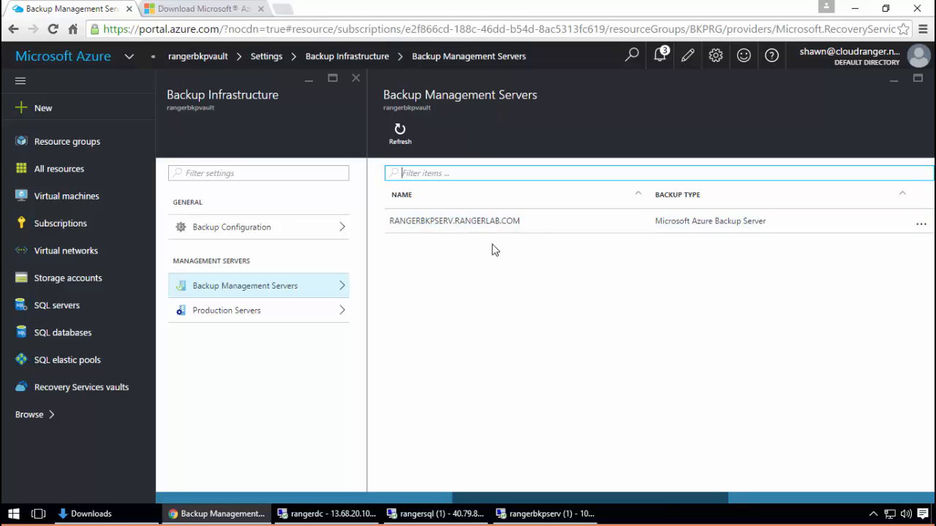
Return to rangerbkpserv, close the completed Azure Backup setup and its folder window, and select the Microsoft Azure Backup Management Shell shortcut
left_click(547, 514)
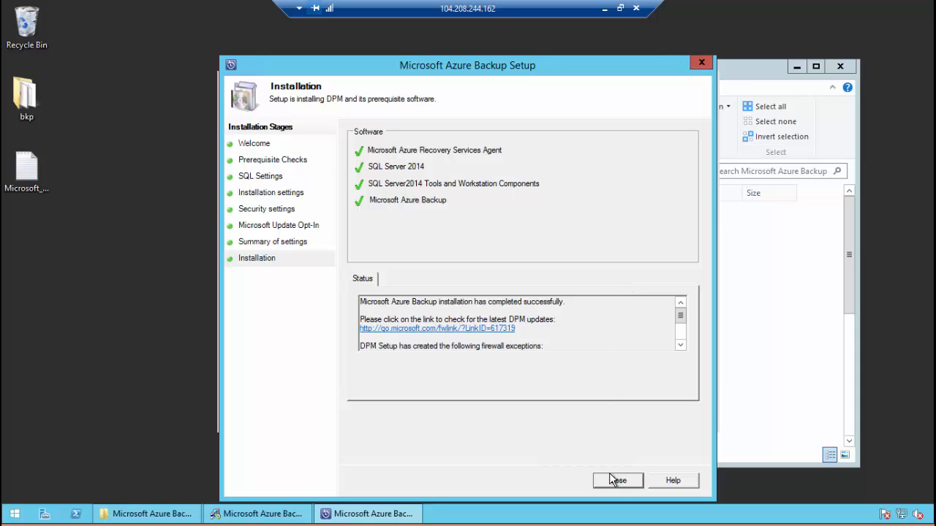
left_click(616, 481)
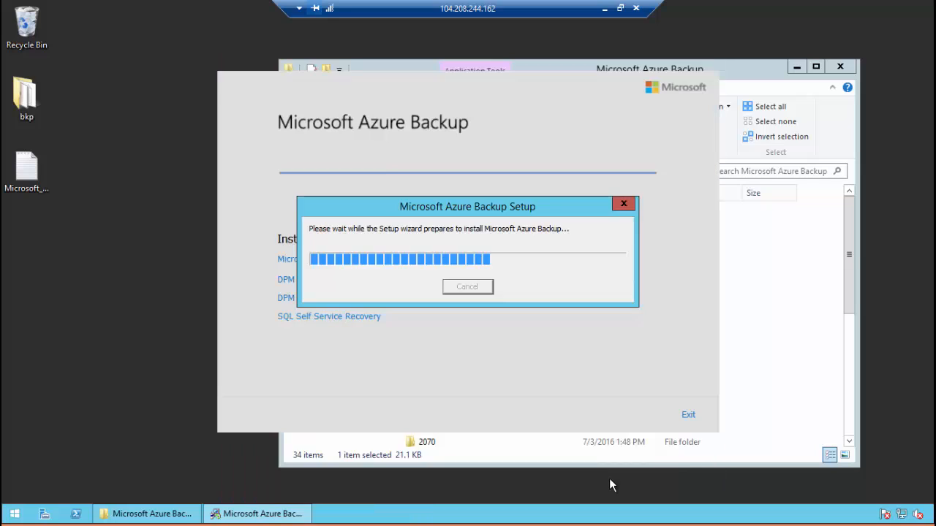
left_click(252, 277)
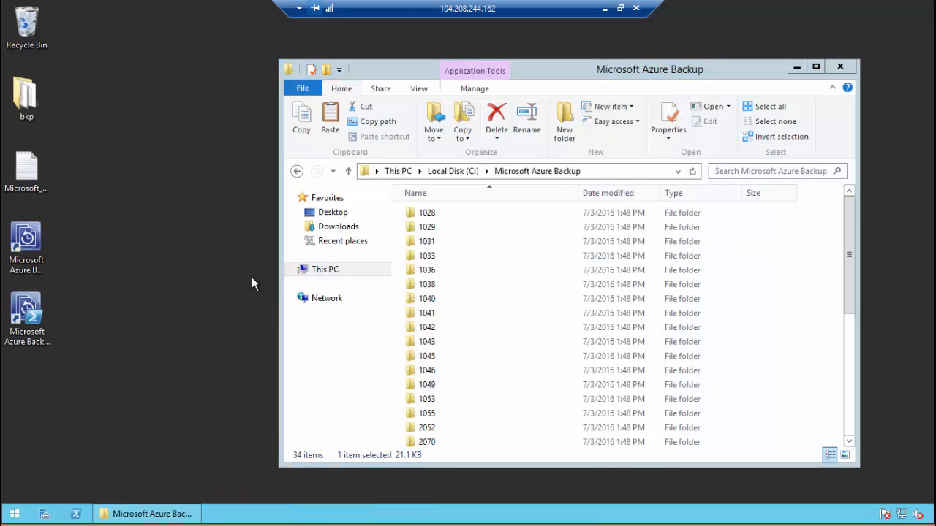
left_click(843, 66)
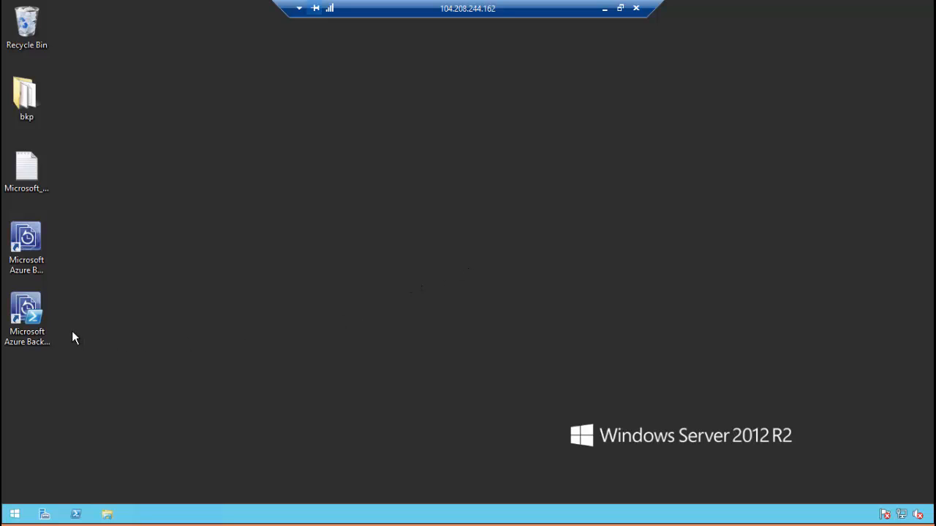
left_click(28, 318)
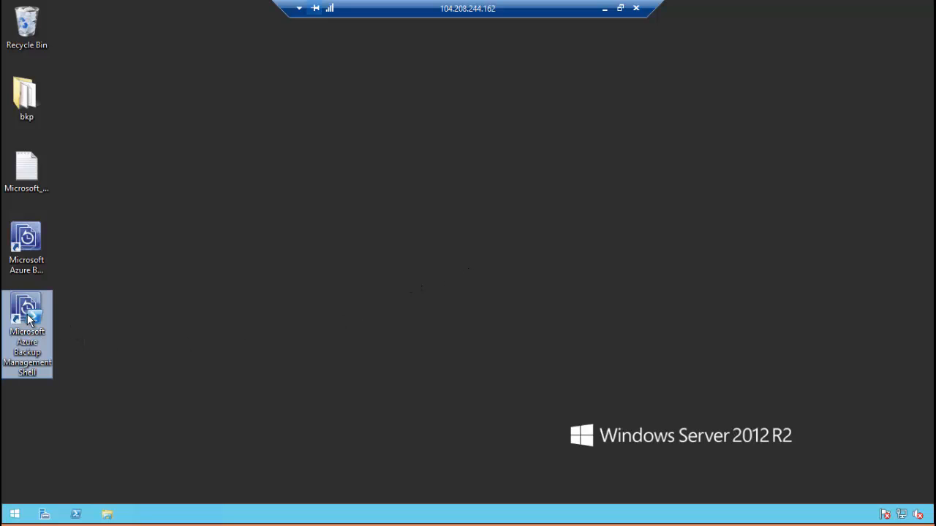
Launch the Microsoft Azure Backup Server console from its desktop shortcut on rangerbkpserv
left_click(36, 253)
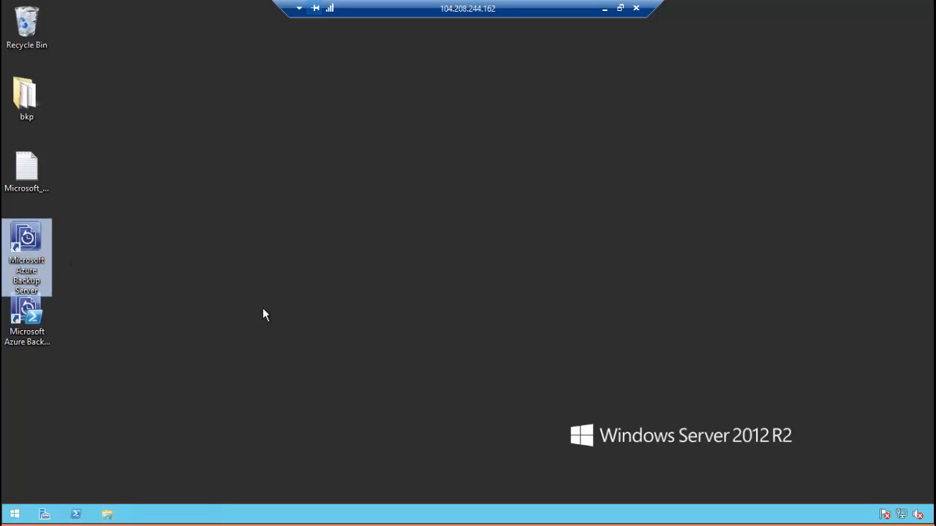
key("Down")
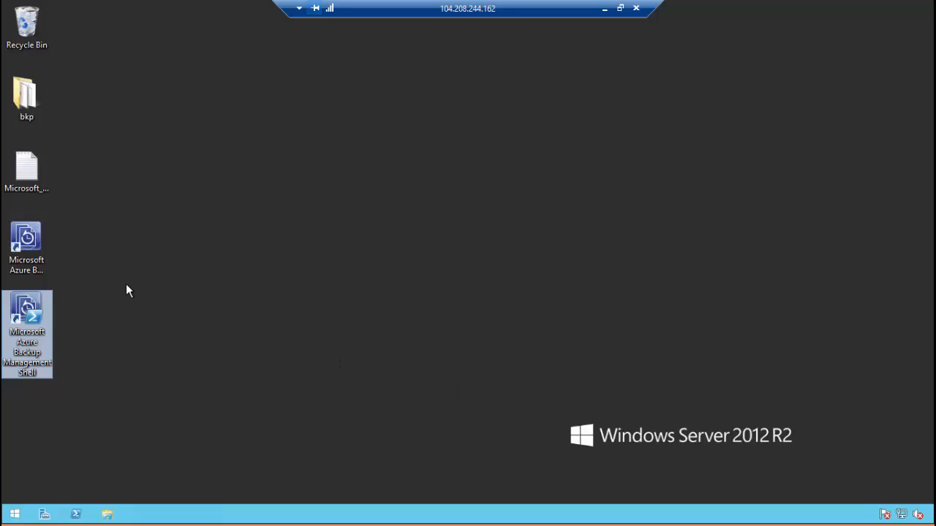
left_click(40, 247)
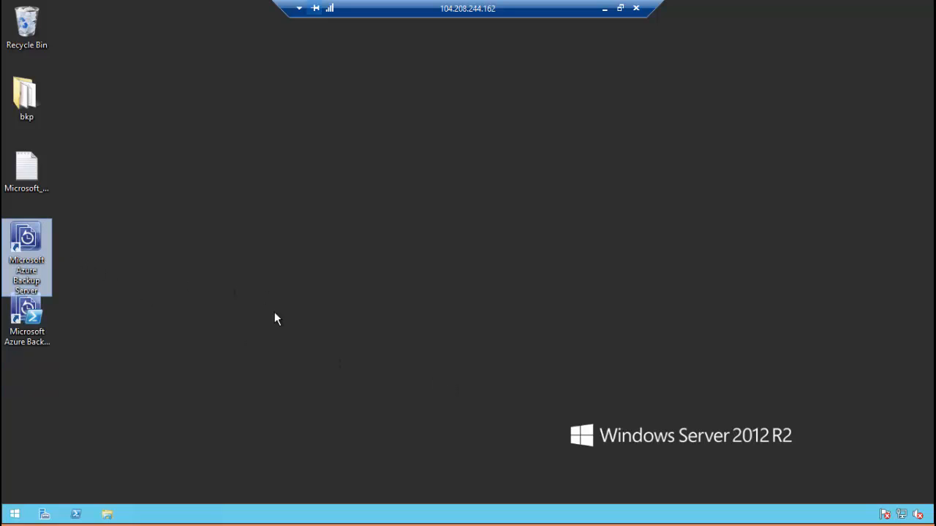
right_click(42, 246)
left_click(99, 300)
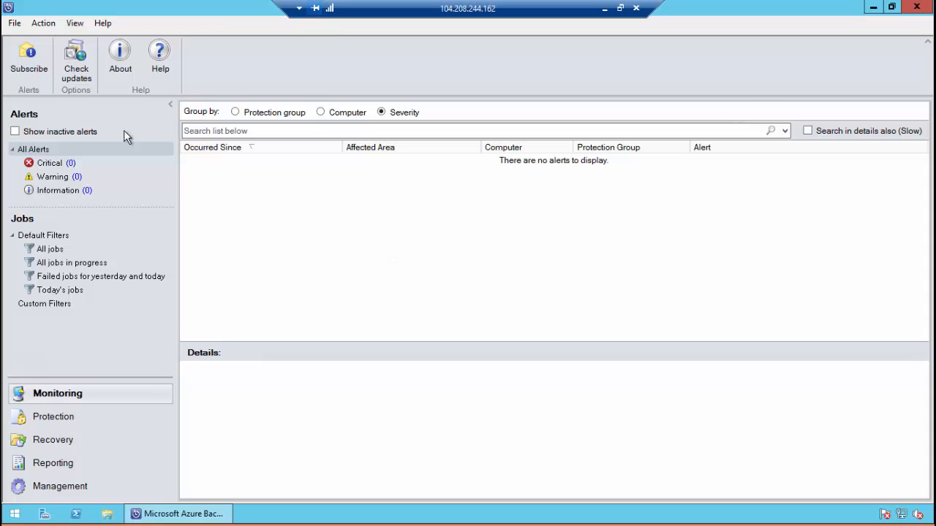
View the Data Protection Manager version information and close it
left_click(108, 24)
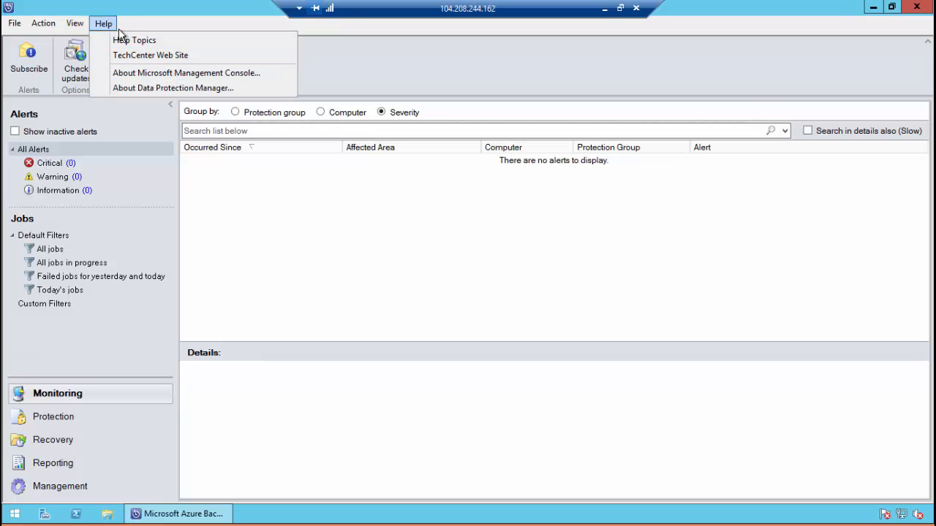
left_click(175, 88)
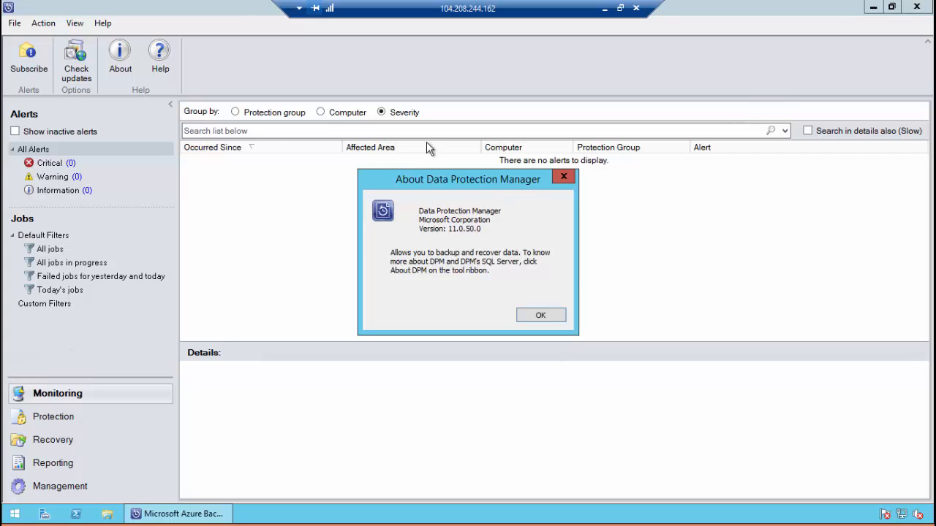
left_click(540, 316)
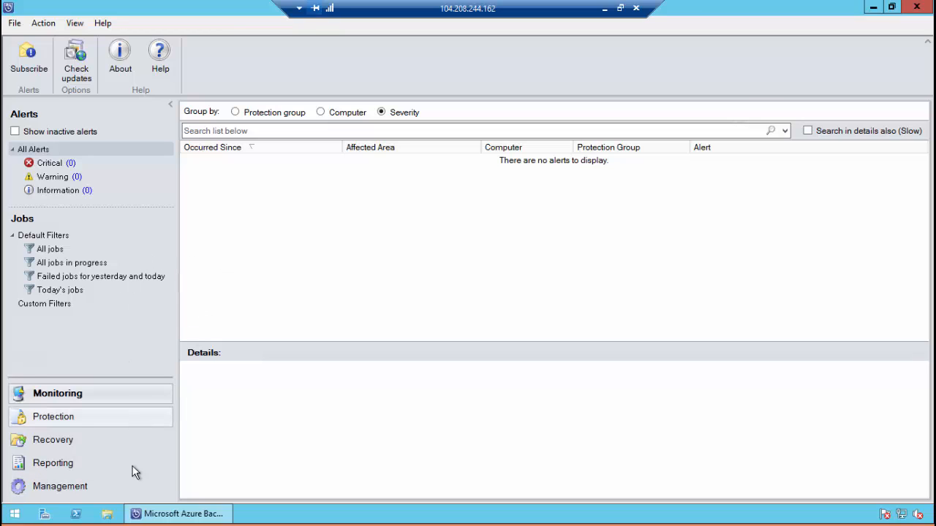
Go to the Management view and widen its summary pane temporarily to examine the full online registration details
left_click(125, 489)
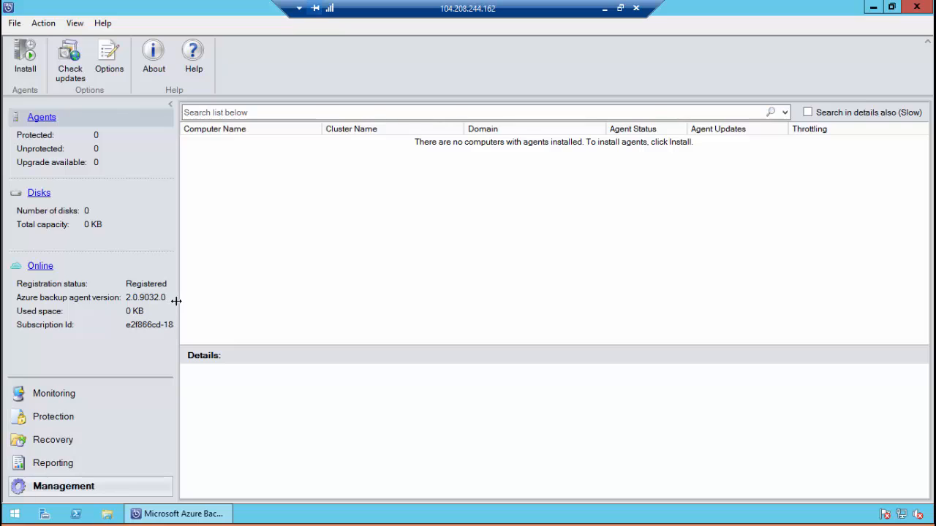
left_click_drag(177, 300, 323, 291)
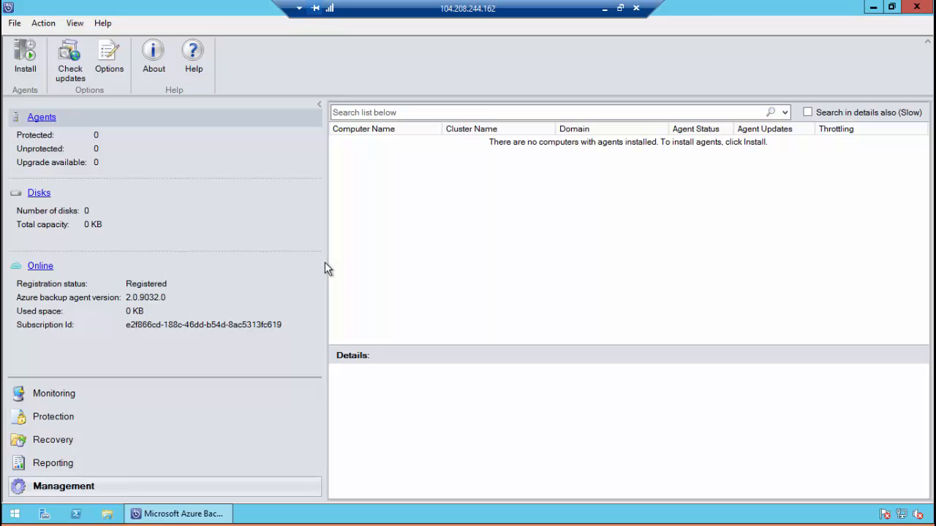
left_click_drag(324, 262, 179, 267)
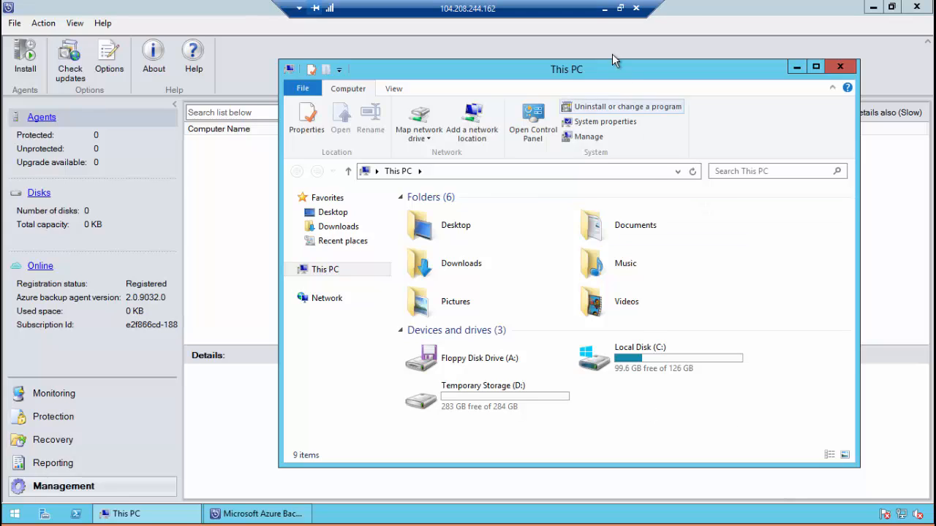
Switch to the Azure portal and open the Disks settings of the rangerbkpserv virtual machine
left_click(603, 9)
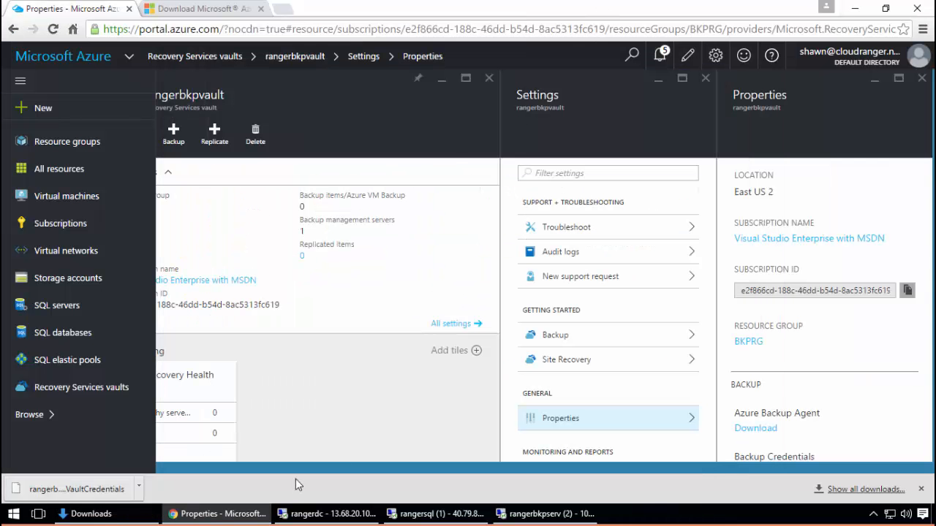
left_click(59, 198)
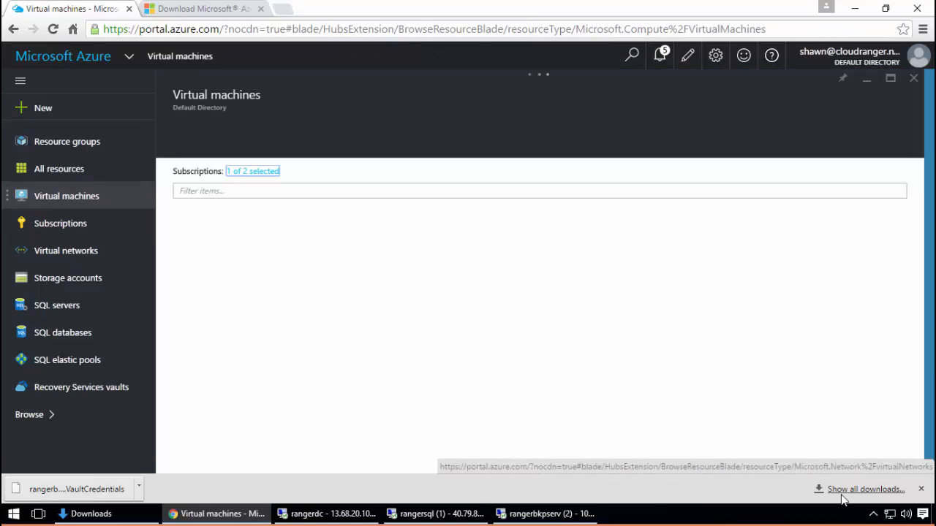
left_click(921, 489)
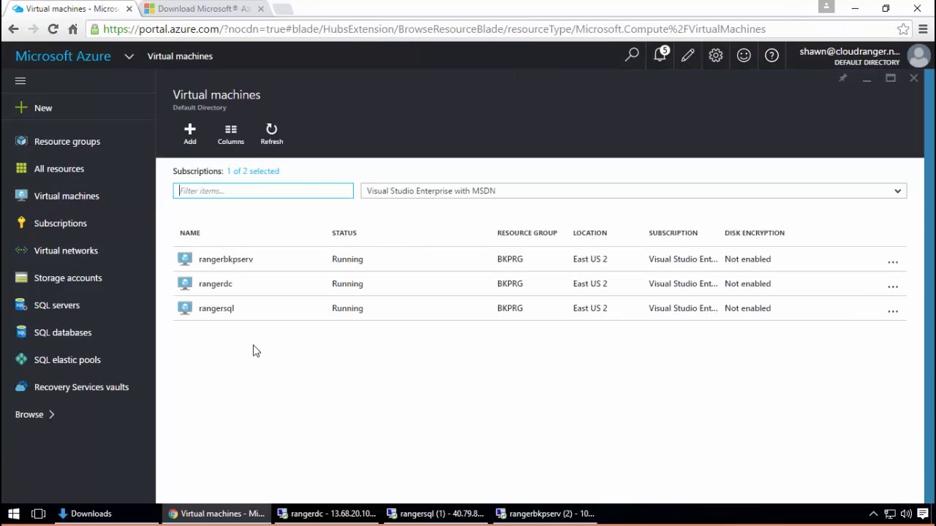
left_click(256, 266)
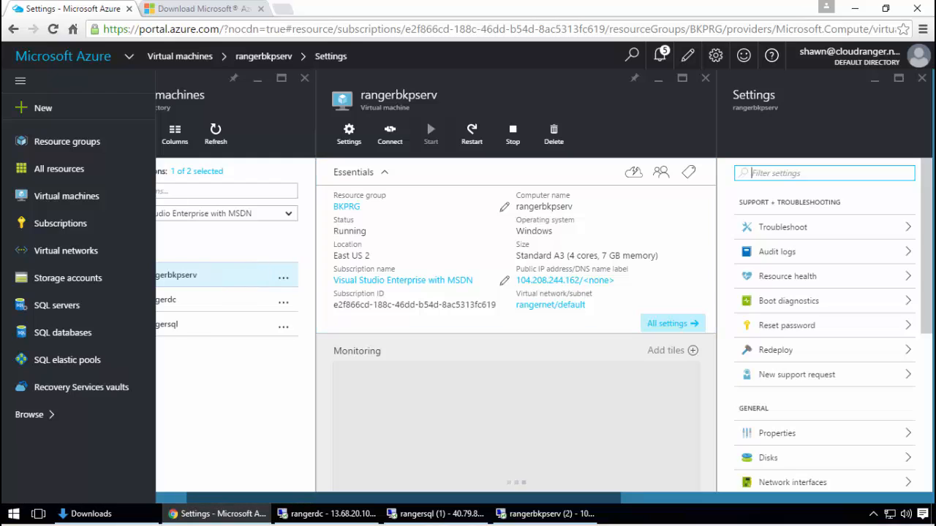
left_click(931, 324)
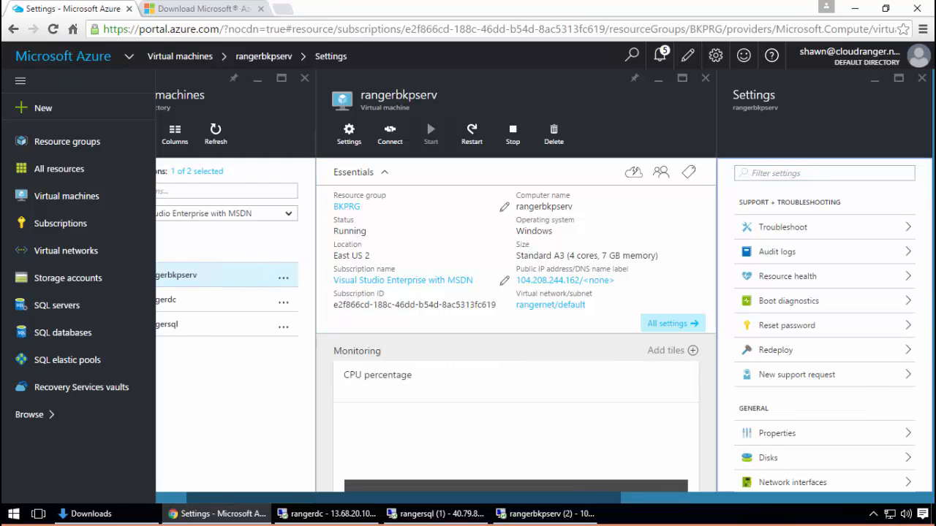
left_click(926, 374)
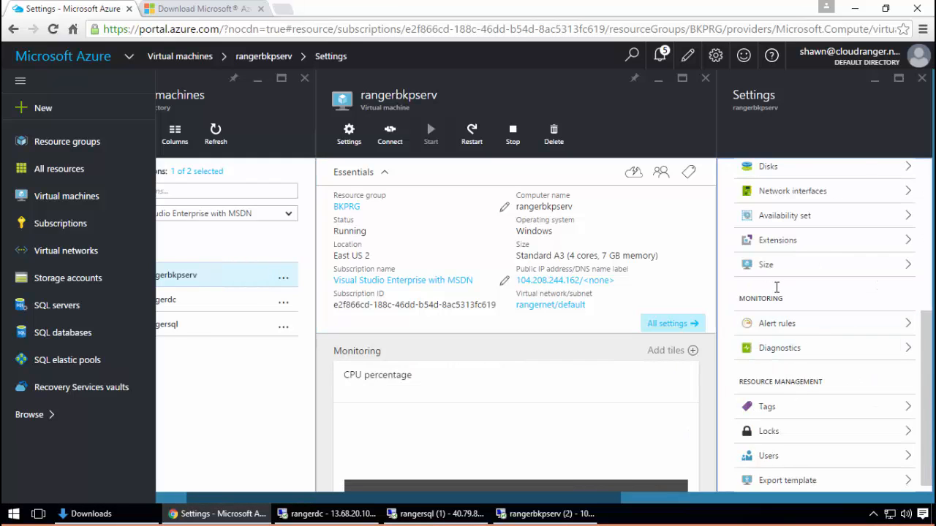
scroll(923, 351, "up", 2)
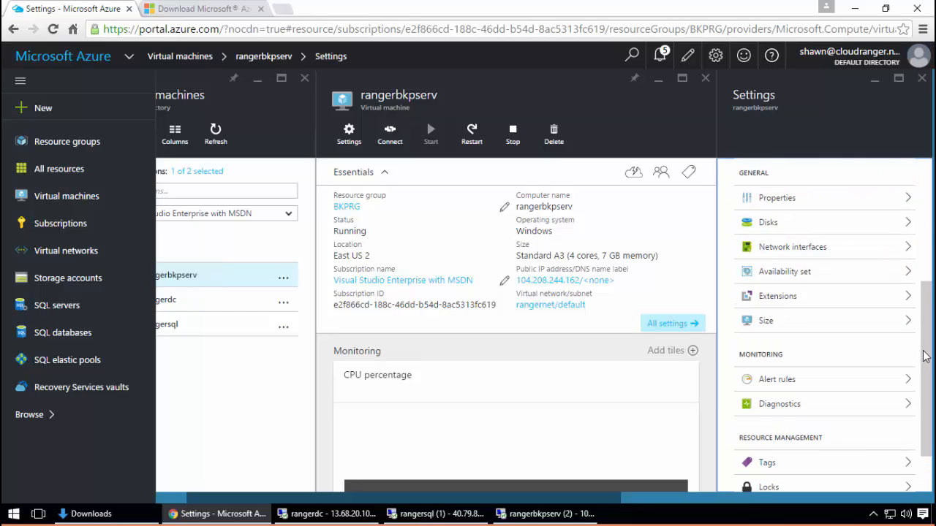
left_click(768, 224)
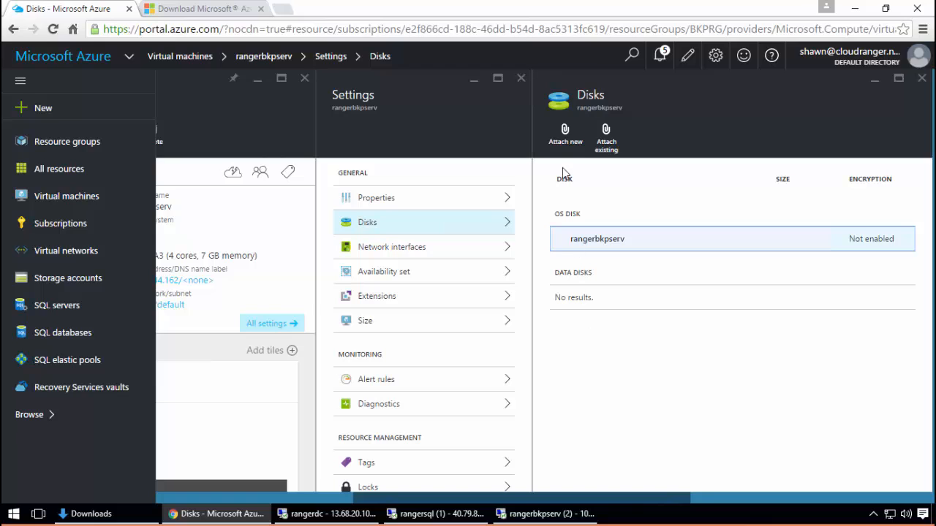
Start attaching a new data disk to rangerbkpserv and name it rangerbkpserv-bkpdata
left_click(562, 139)
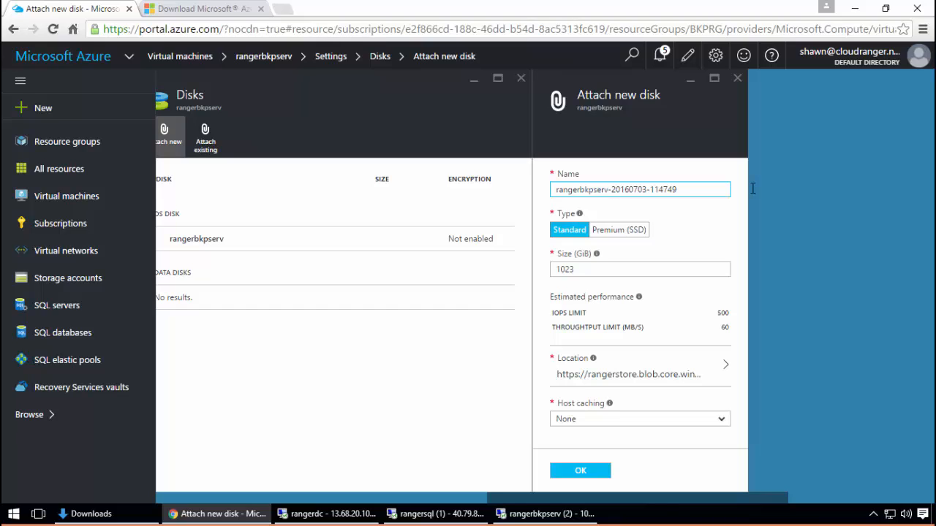
left_click_drag(611, 186, 776, 189)
left_click(701, 198)
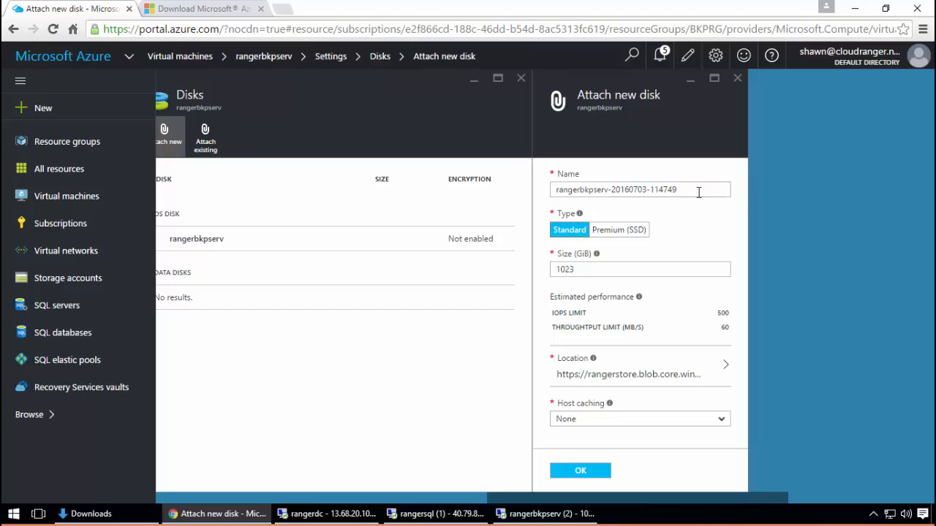
left_click_drag(699, 192, 611, 190)
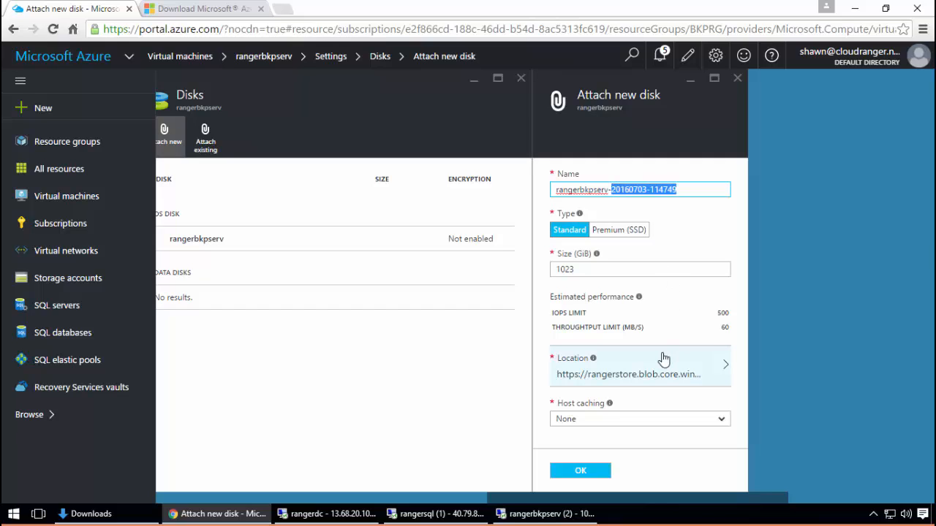
type("bkpdata")
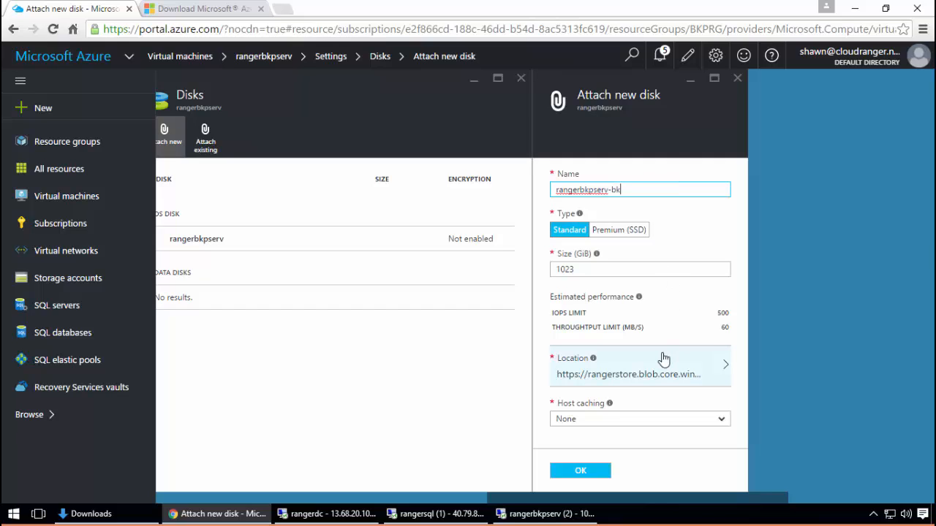
Set the new disk's size to 100 GiB, attach it as a Standard disk without host caching, and check the portal notifications
left_click(597, 268)
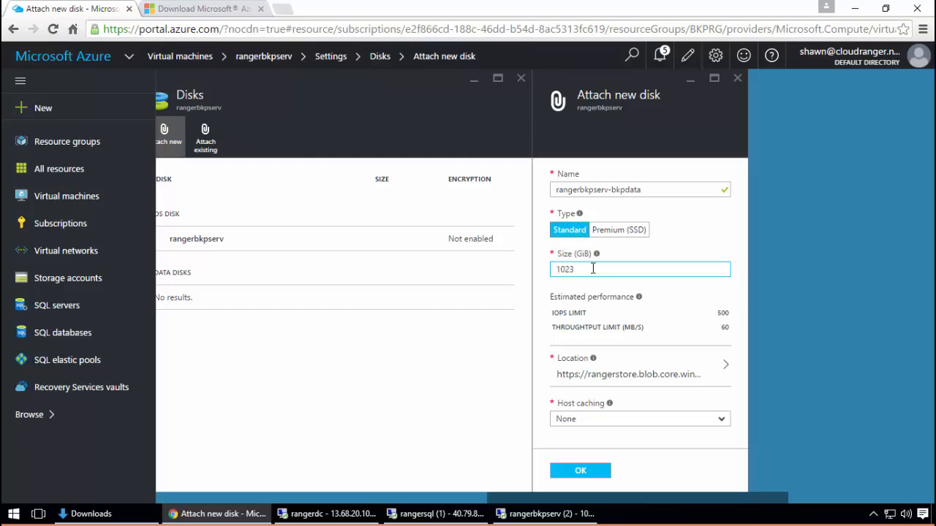
left_click_drag(592, 269, 512, 269)
type("5")
key("BackSpace")
type("100")
left_click(719, 239)
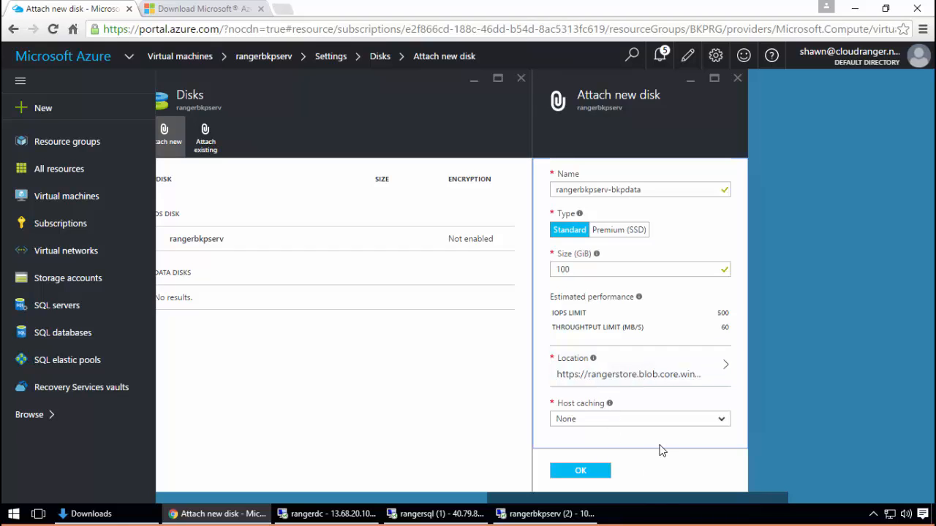
left_click(580, 471)
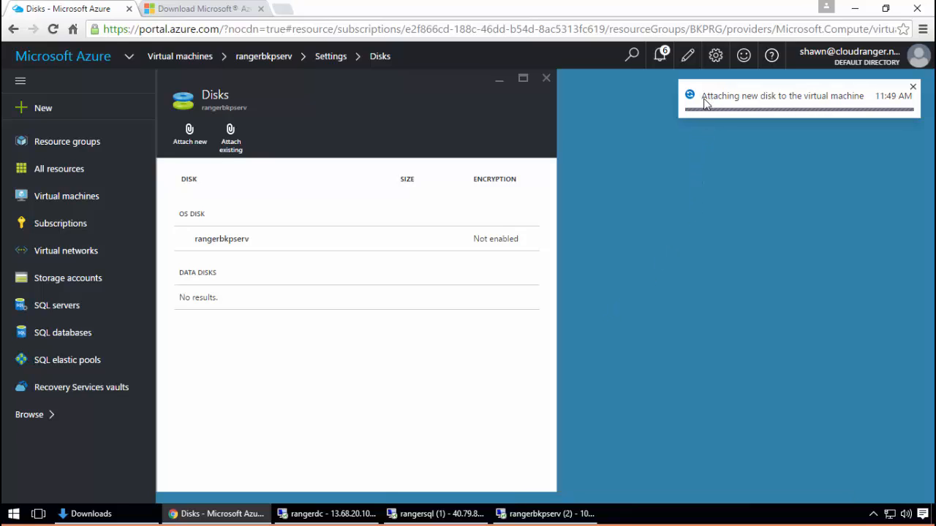
left_click(665, 59)
left_click(662, 57)
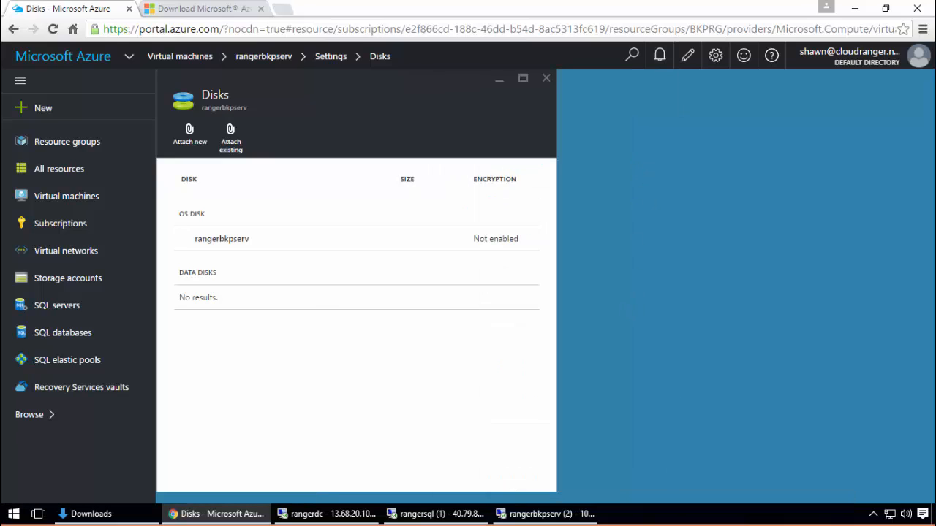
Return to the rangerbkpserv remote session and open Disk Management in a maximized window
left_click(556, 514)
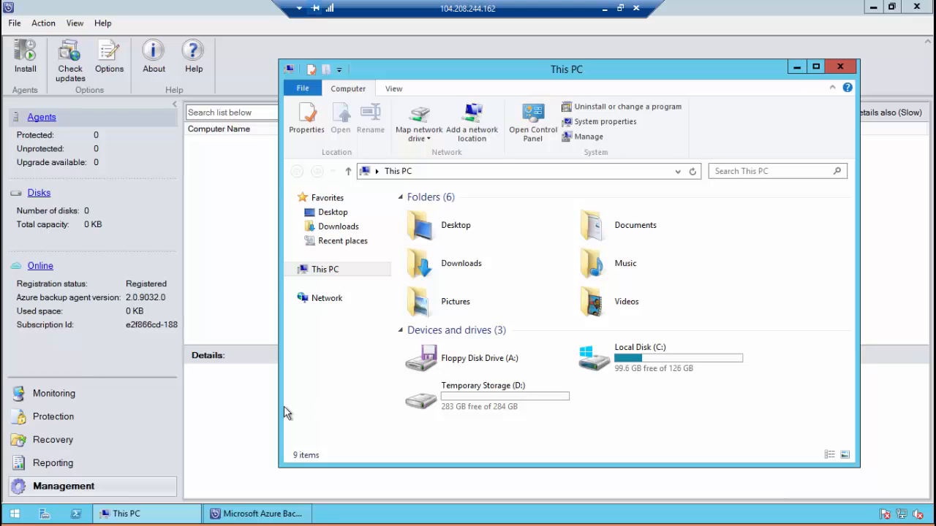
left_click(11, 518)
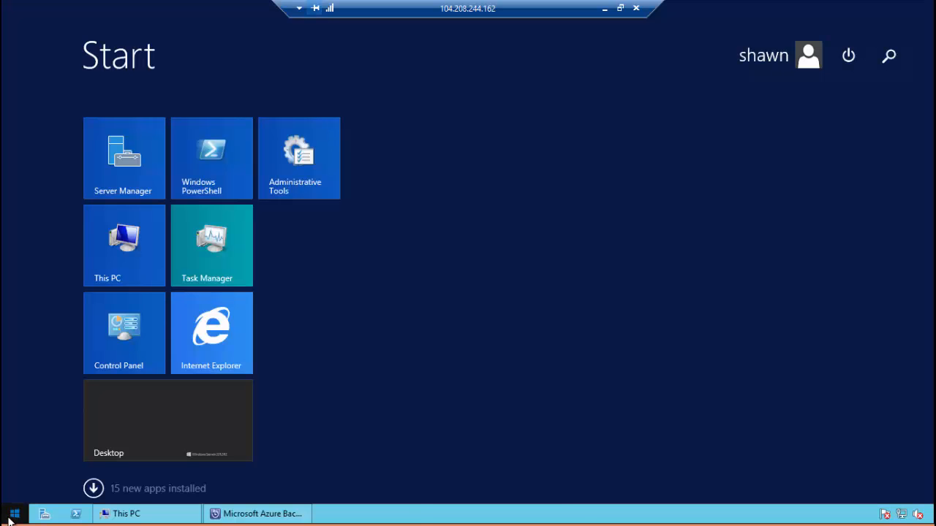
left_click(11, 517)
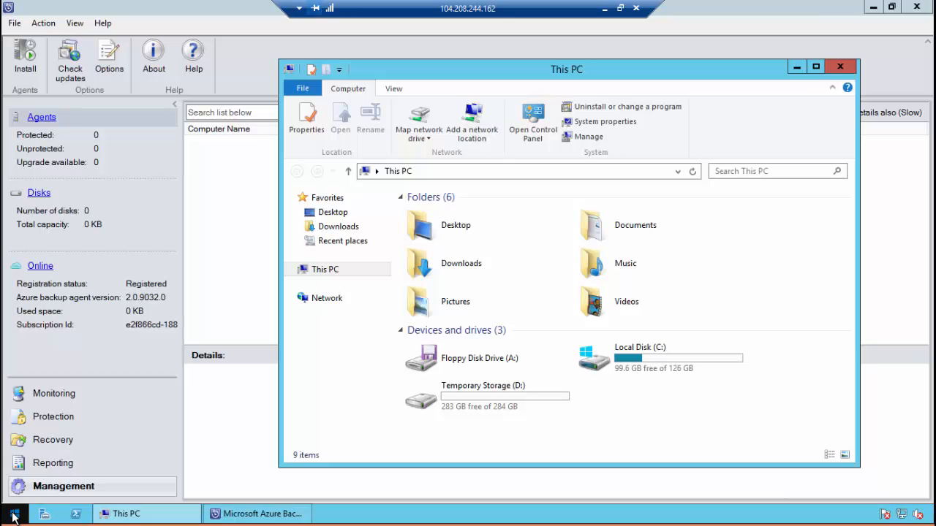
right_click(13, 516)
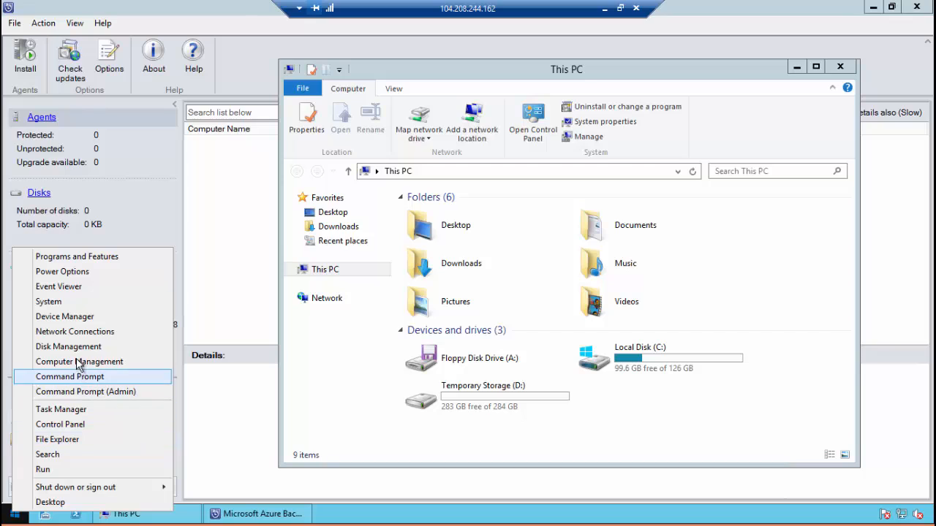
left_click(124, 347)
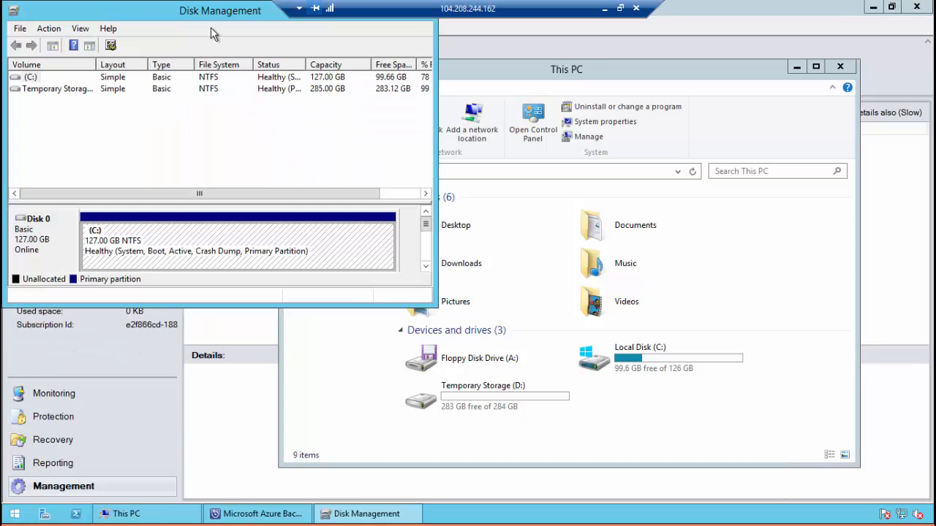
double_click(202, 20)
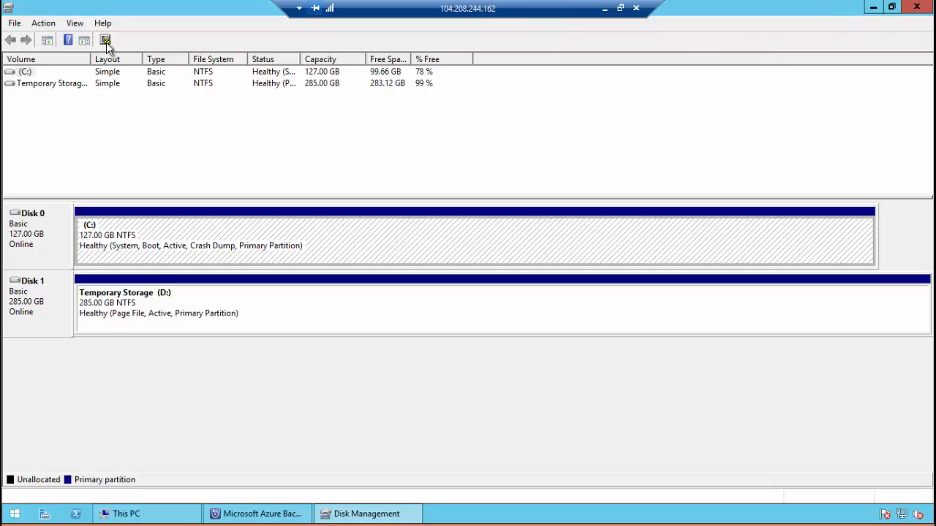
Refresh the disk list in Disk Management and inspect the newly attached 100 GB disk without initializing it
left_click(54, 24)
left_click(55, 38)
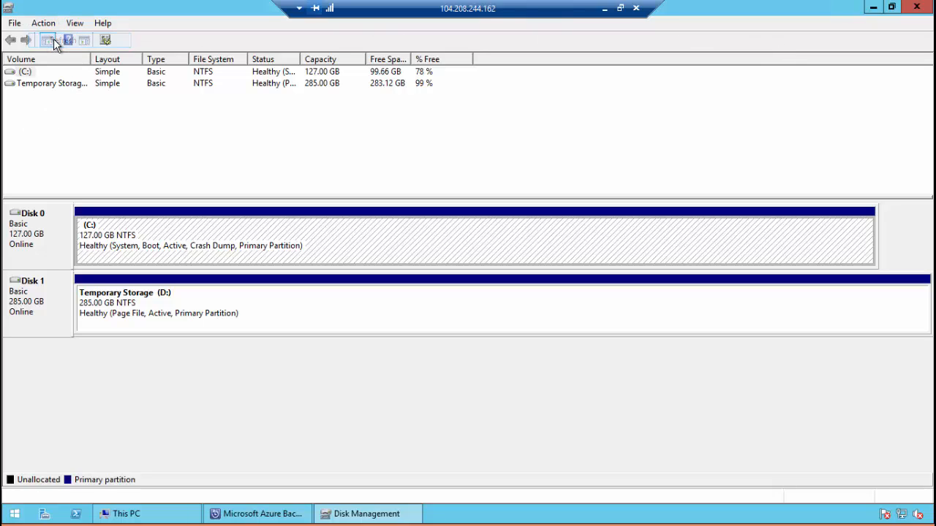
left_click(44, 23)
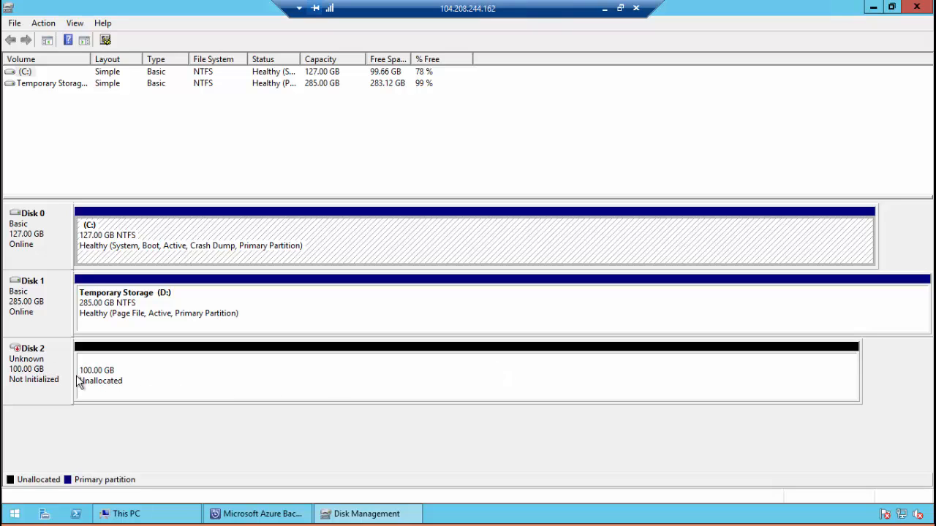
right_click(46, 368)
left_click(231, 428)
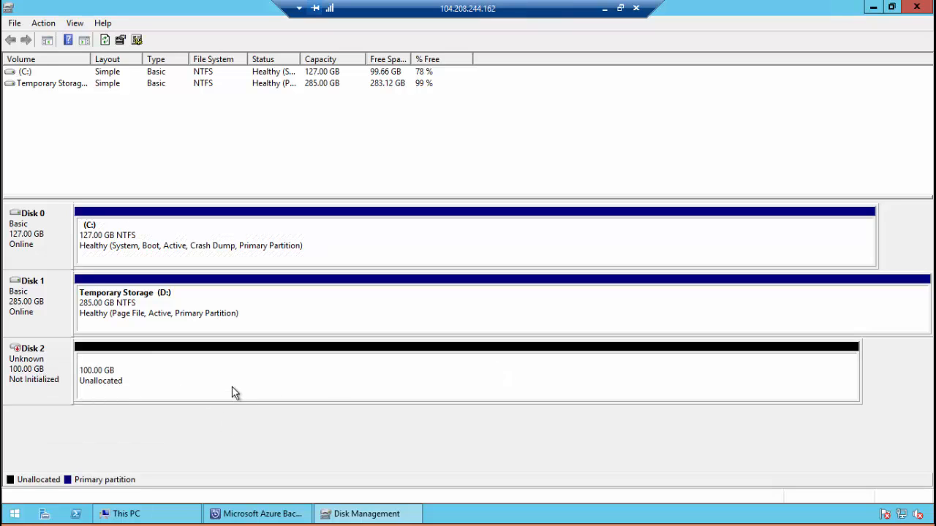
Close the This PC and Disk Management windows to return to the Azure Backup Server console
left_click(161, 511)
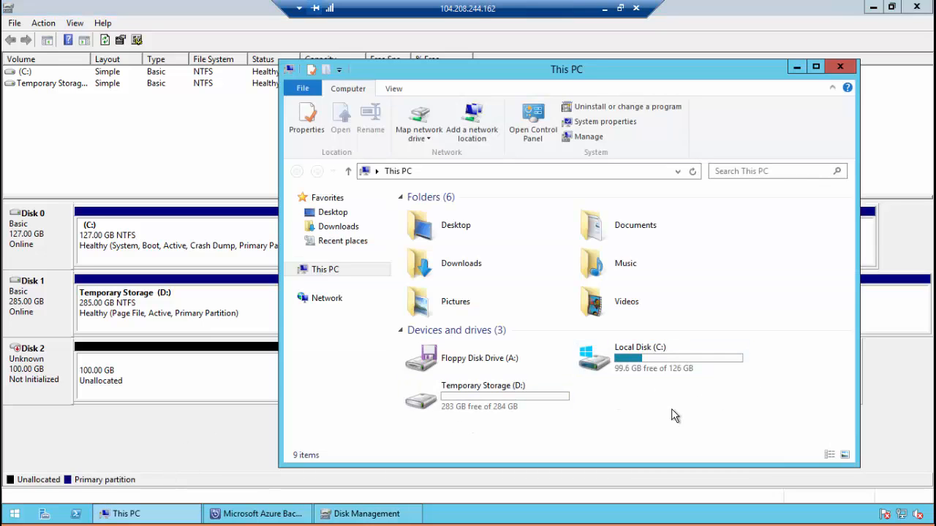
left_click(834, 68)
left_click(915, 7)
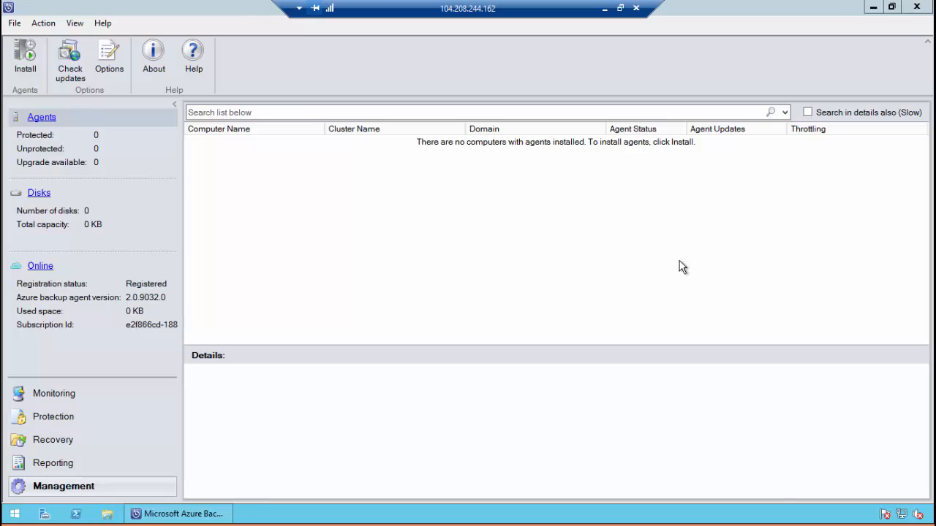
Show the Disks section of the Management view and start adding disks to the storage pool
left_click(30, 196)
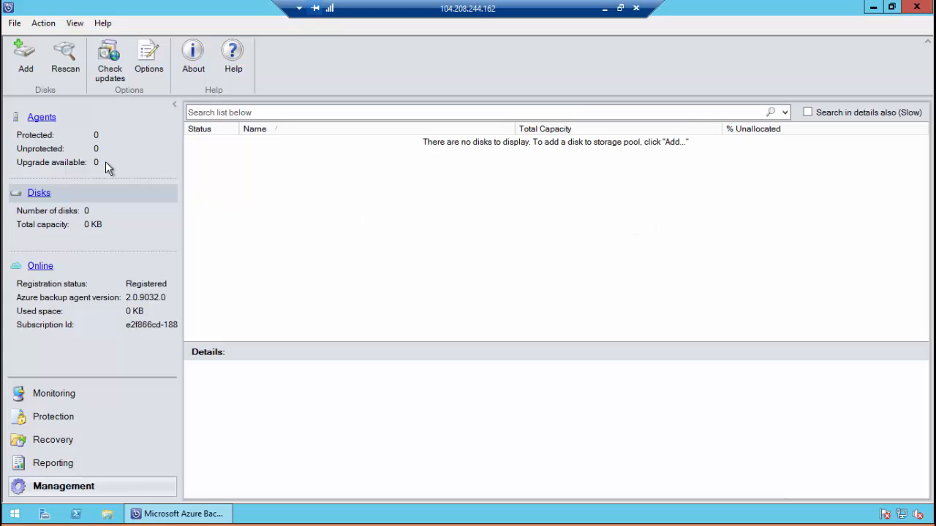
left_click(23, 59)
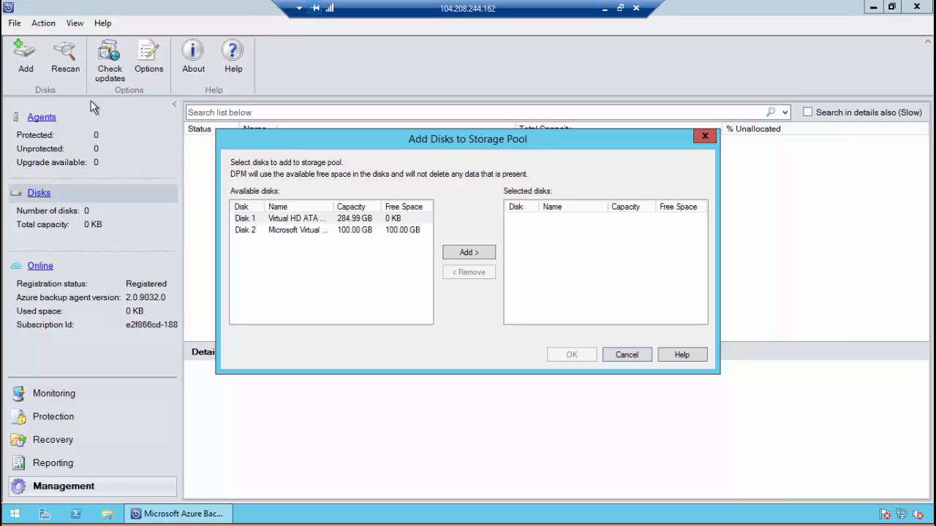
Add the 100 GB Disk 2 (Microsoft Virtual Disk) to the storage pool
left_click_drag(334, 207, 417, 204)
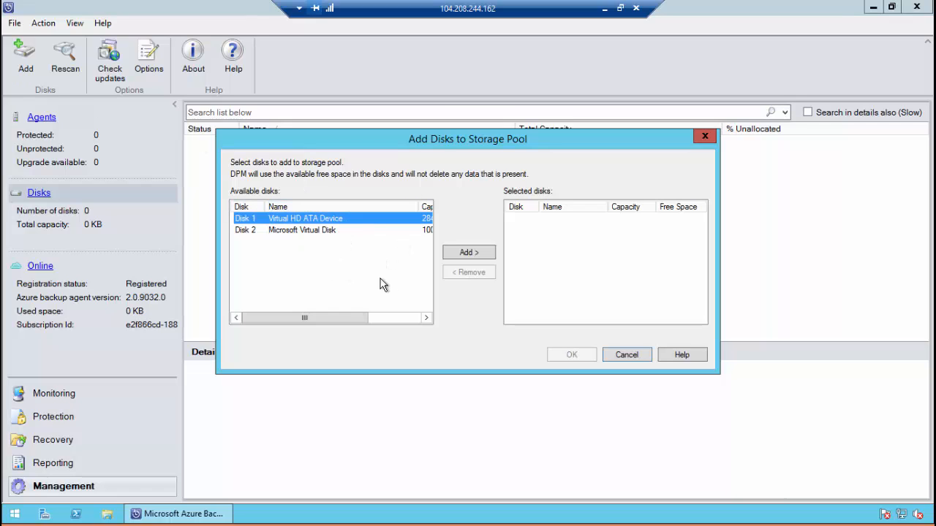
left_click(392, 318)
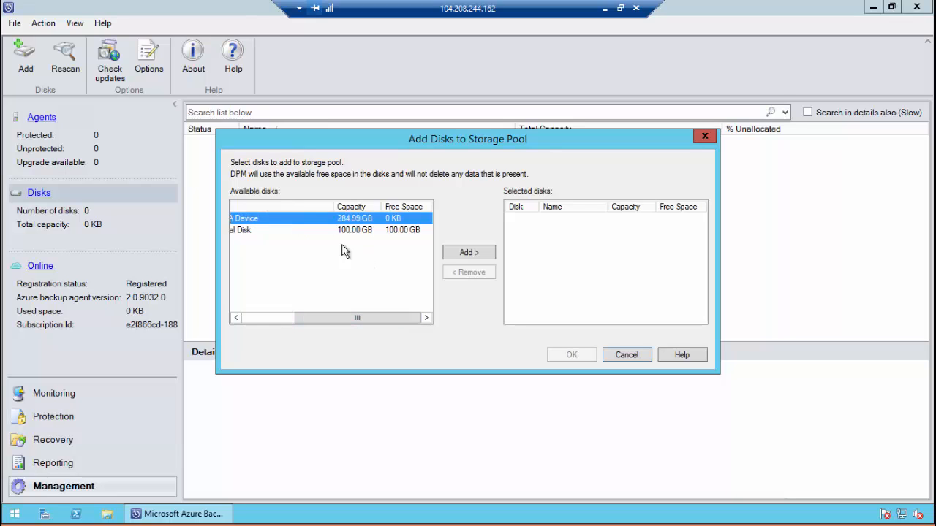
left_click(306, 232)
left_click_drag(349, 319, 242, 319)
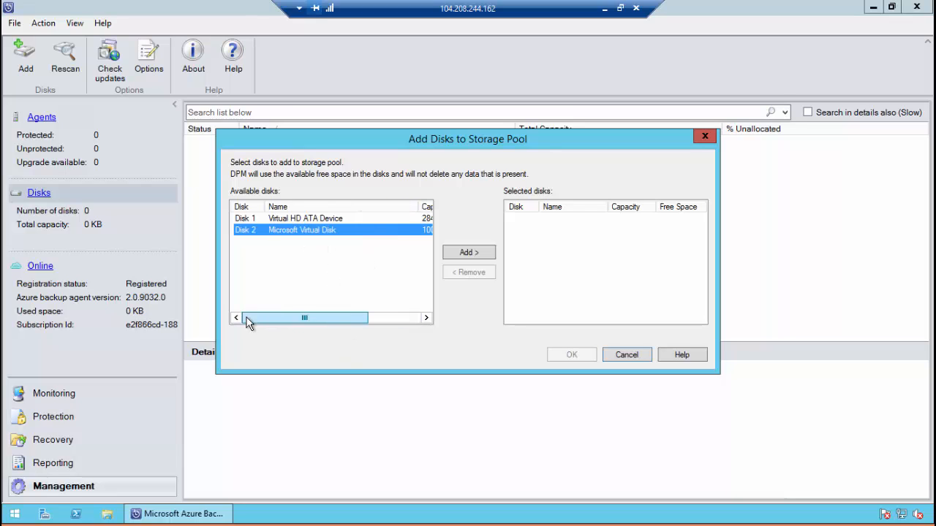
left_click(458, 255)
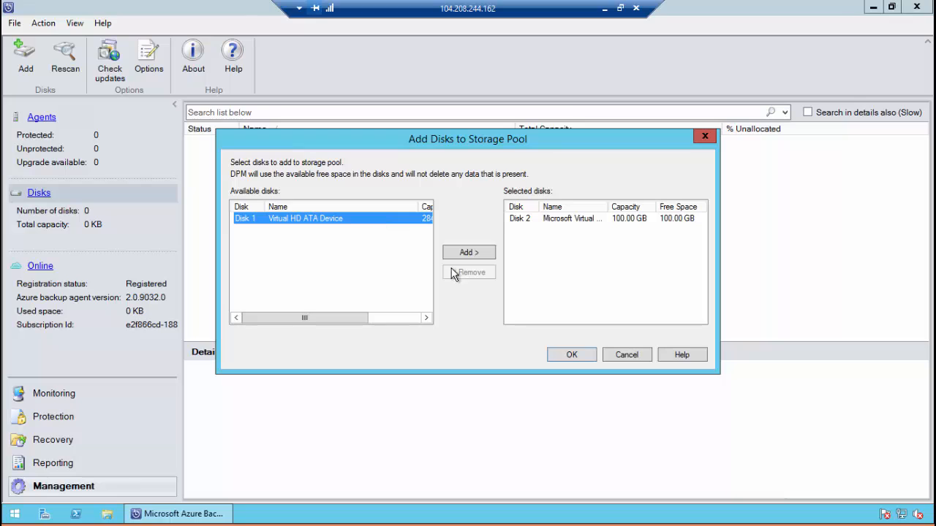
left_click(578, 354)
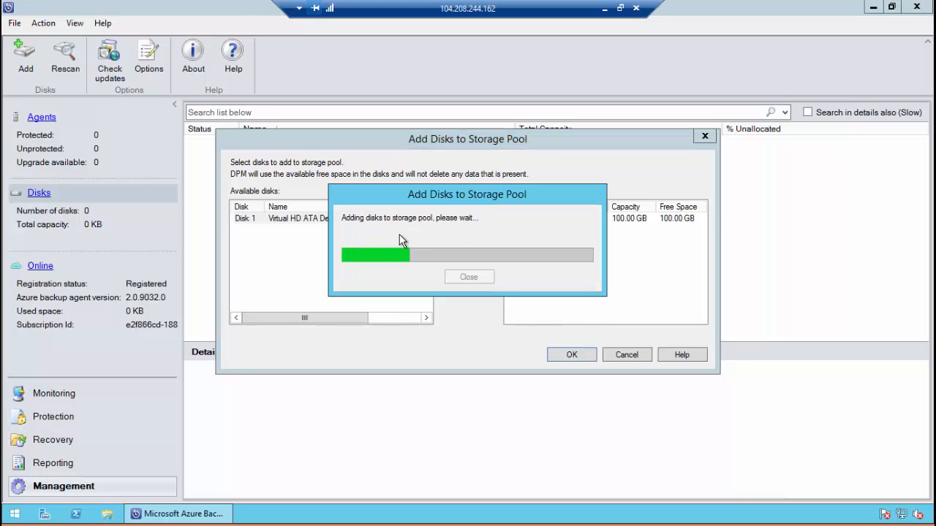
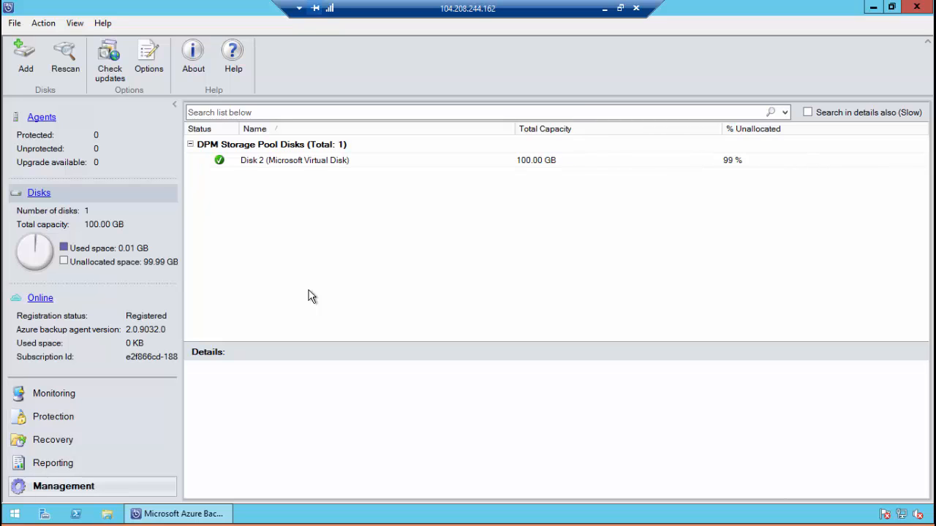
Switch to the rangersql remote session and open Local Disk (C:) in File Explorer
left_click(604, 9)
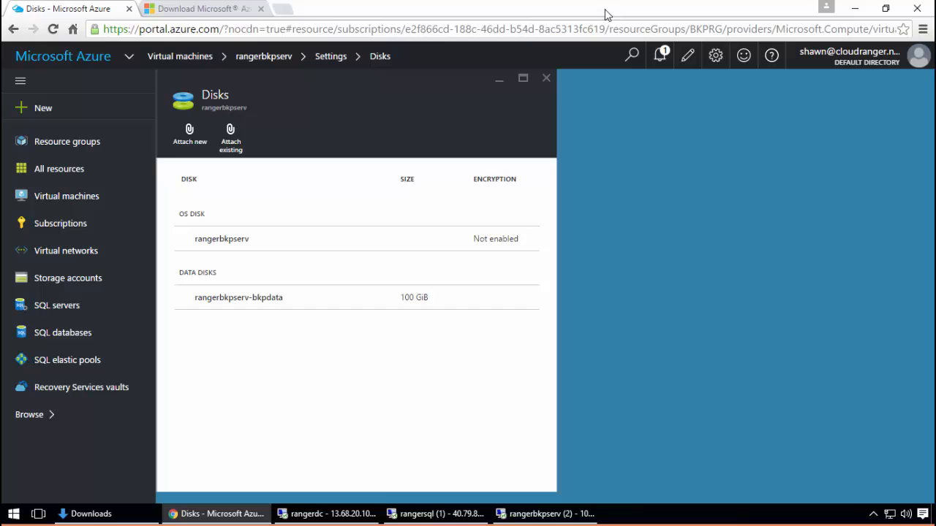
left_click(454, 514)
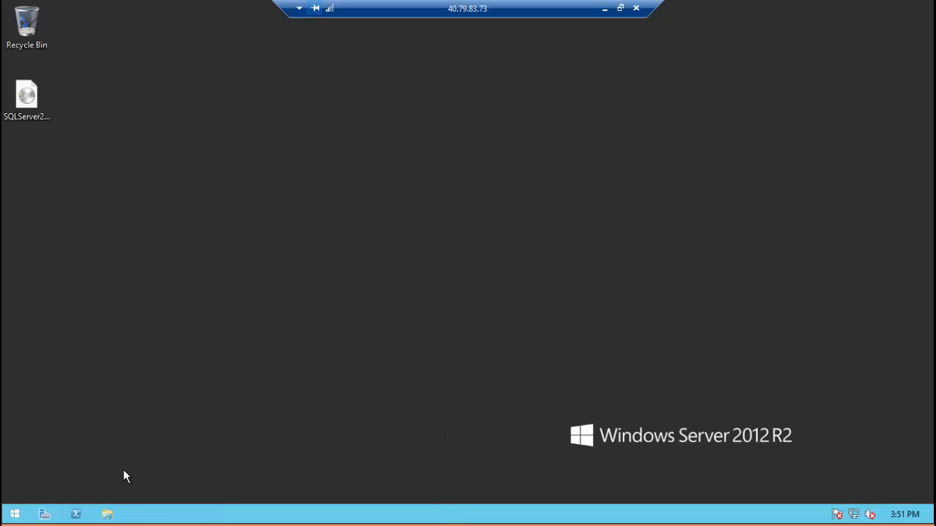
left_click(17, 514)
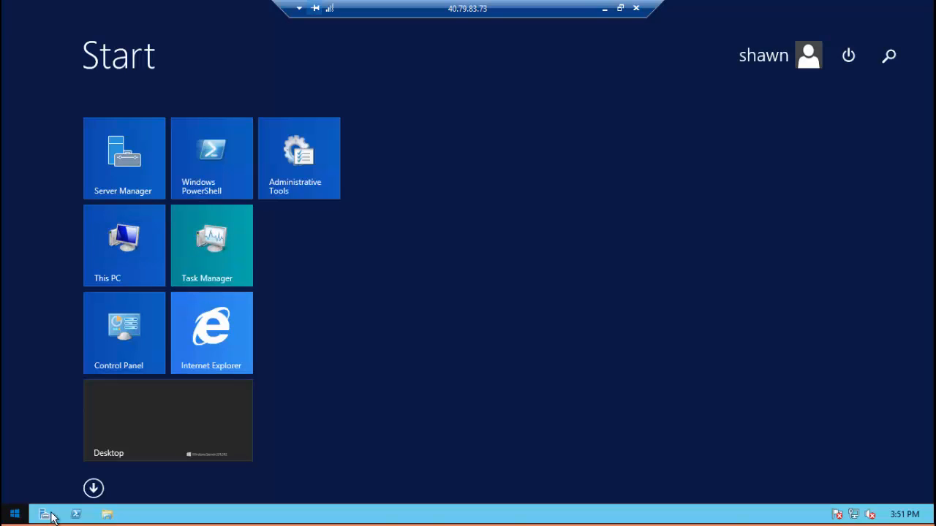
left_click(203, 417)
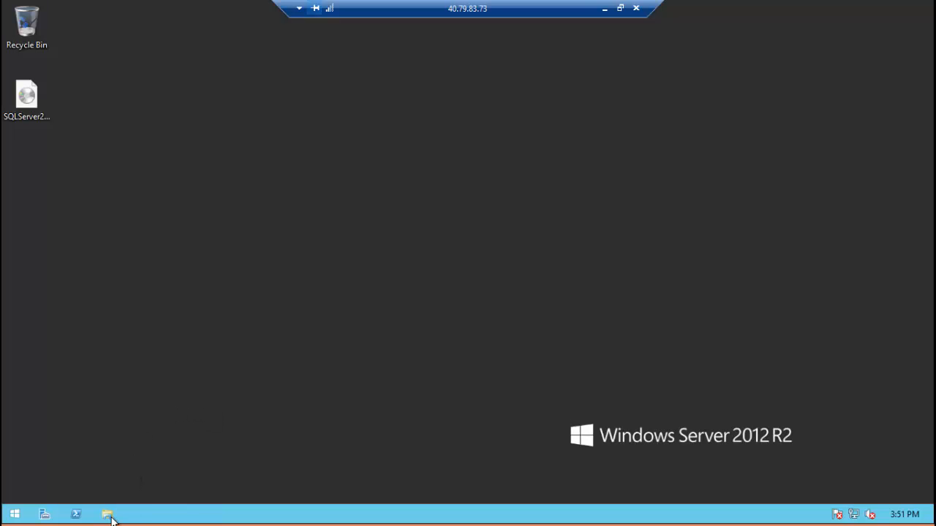
key("super+e")
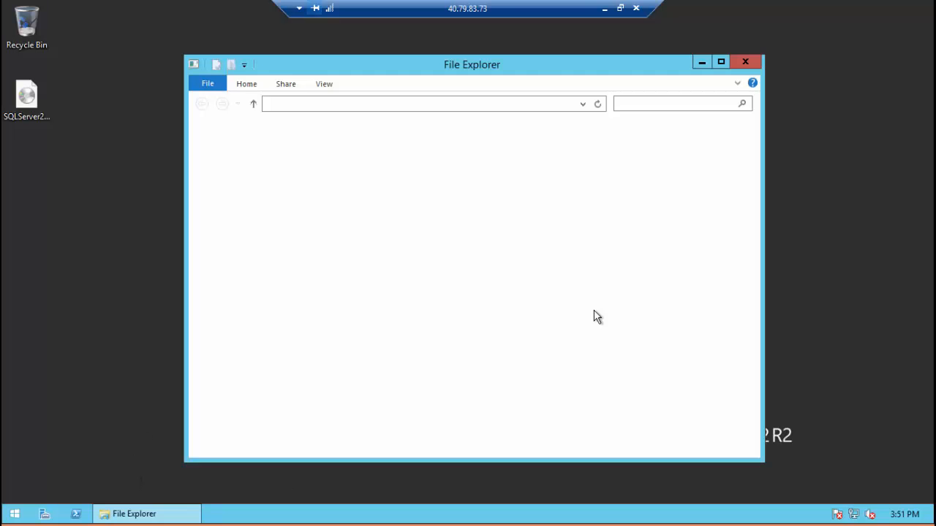
double_click(571, 292)
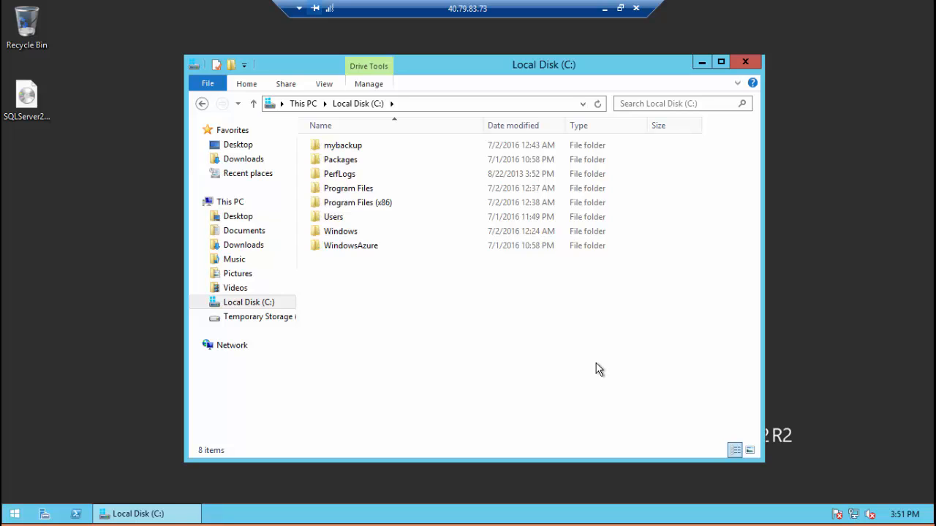
Examine the documents in the mybackup folder and return to the root of the C: drive
double_click(435, 146)
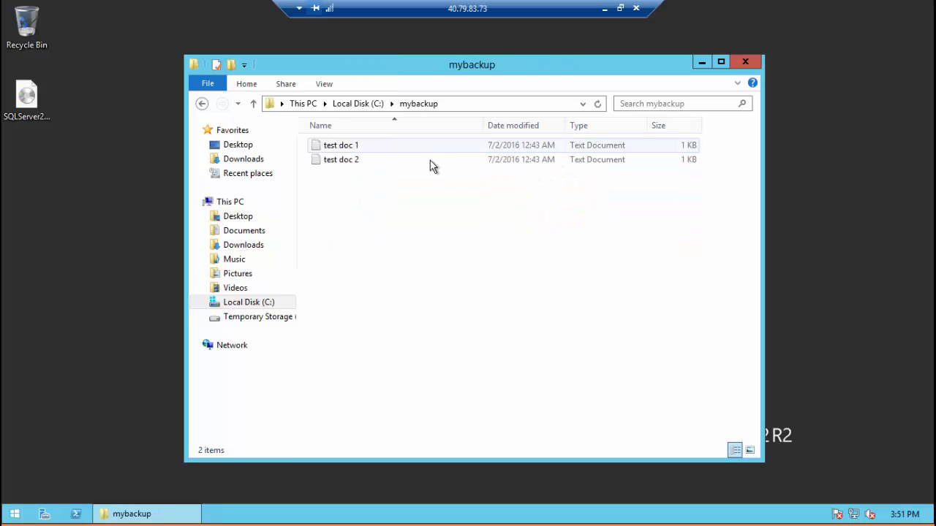
left_click(203, 104)
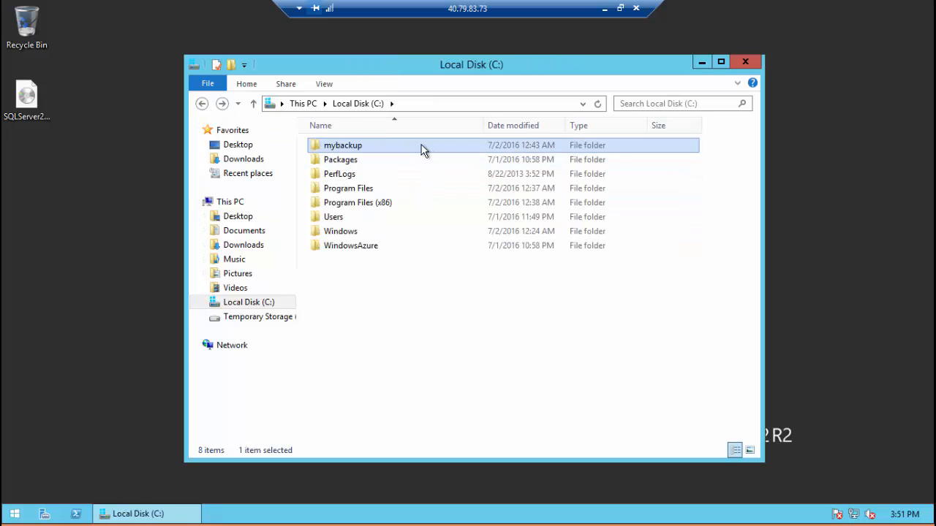
double_click(424, 147)
left_click(202, 103)
double_click(381, 145)
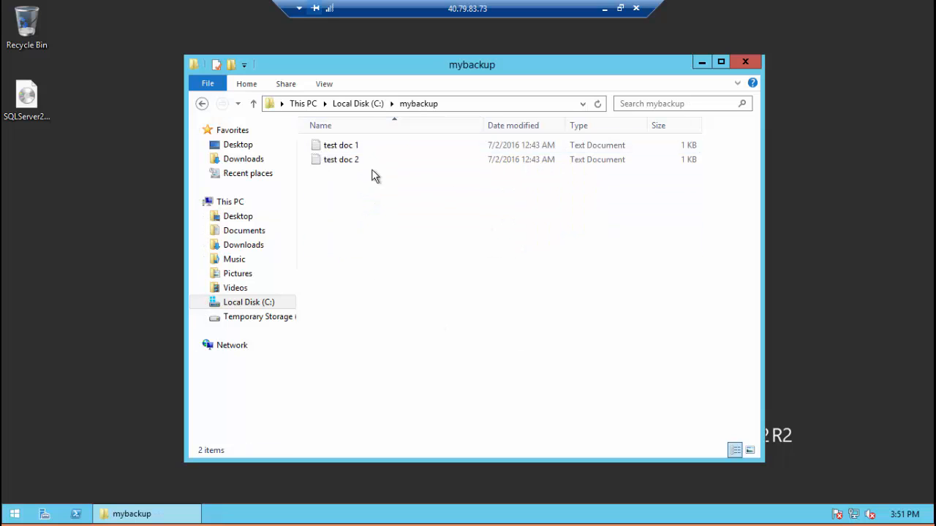
left_click(203, 104)
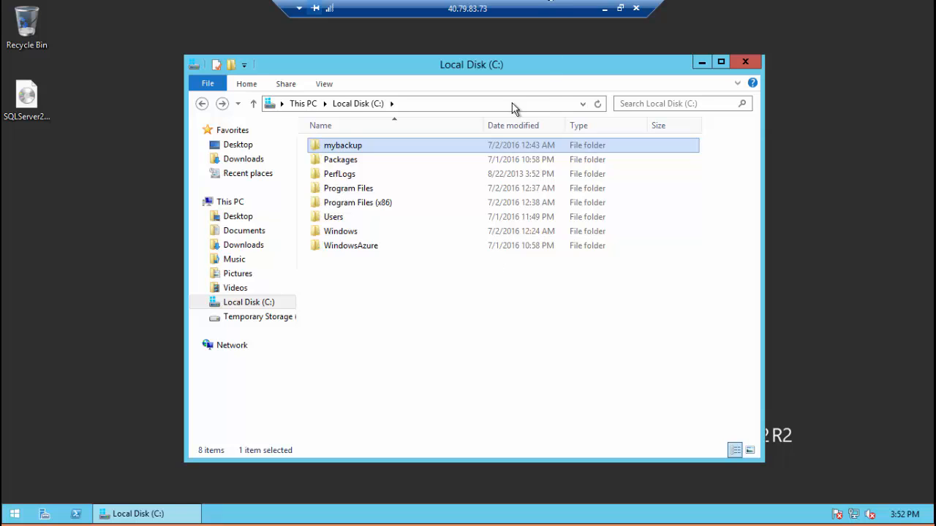
Connect SQL Server Management Studio to the RANGERSQL database engine using Windows Authentication and expand its System Databases
left_click(13, 514)
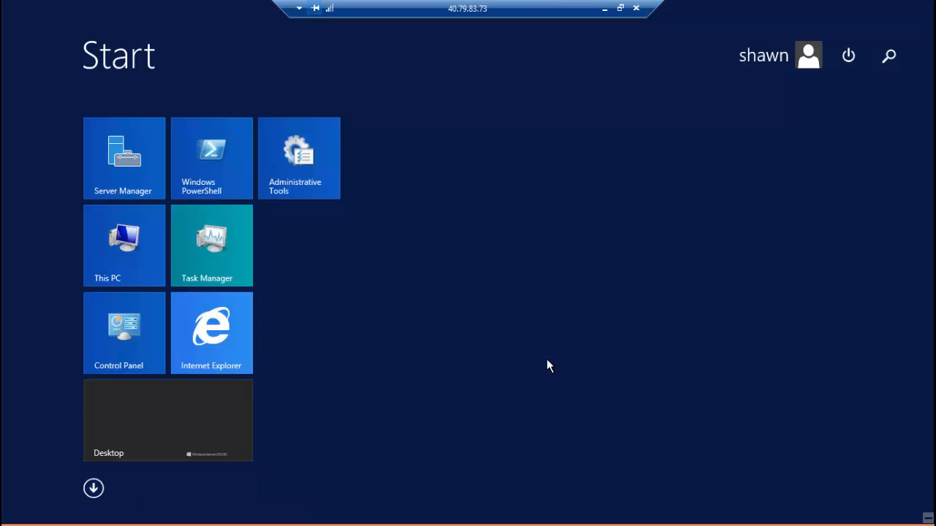
type("sql manage")
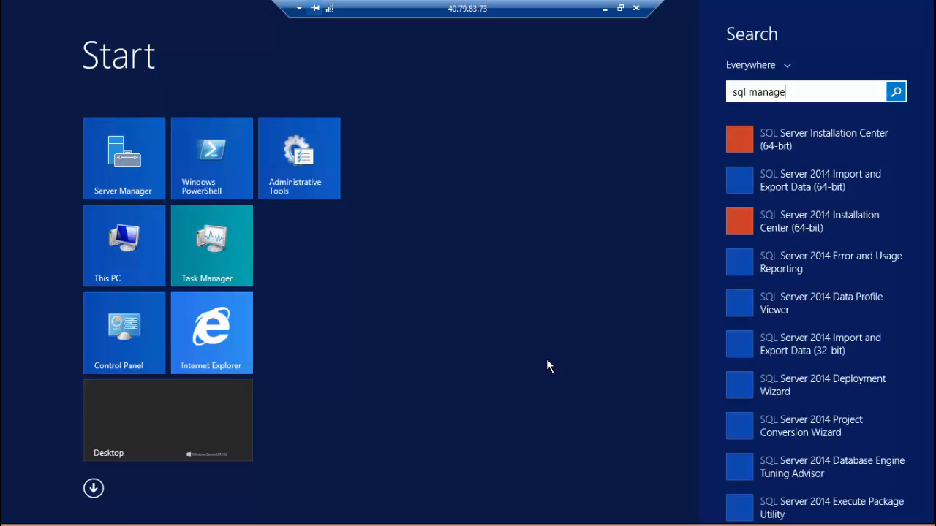
left_click(794, 140)
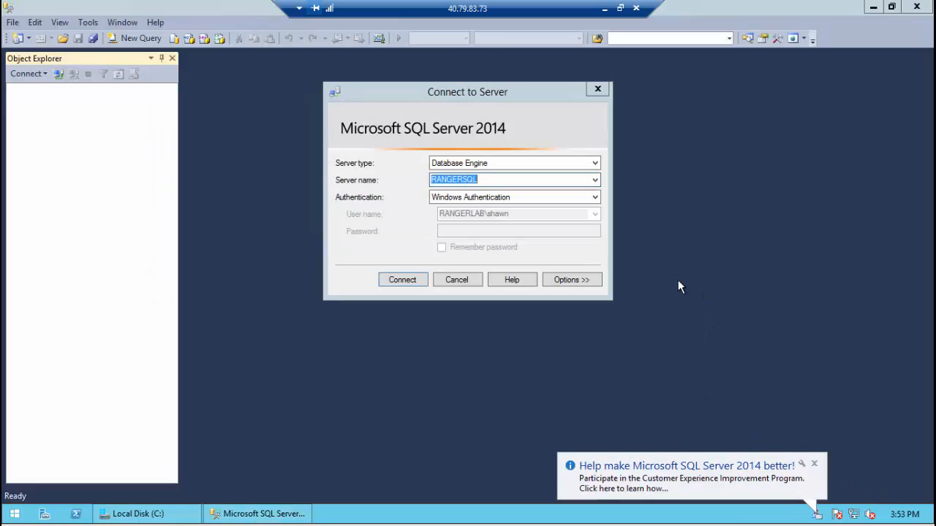
left_click(814, 463)
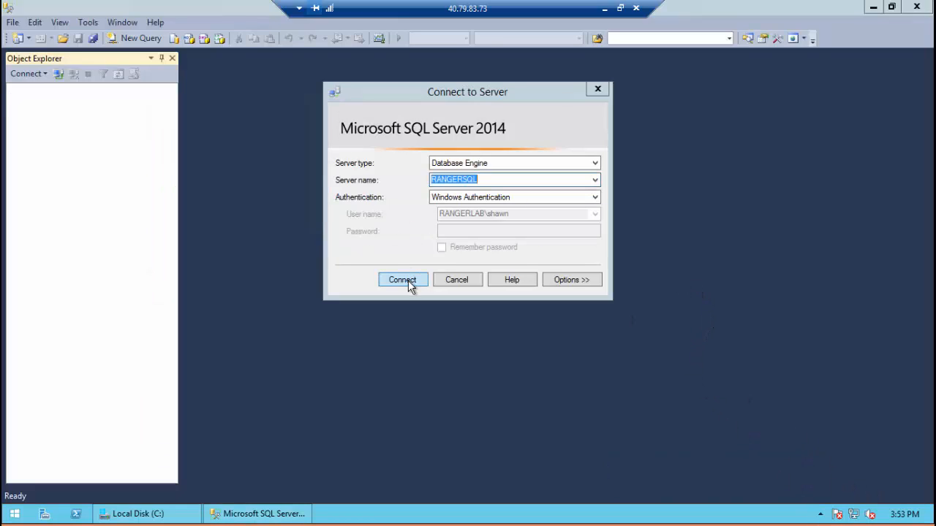
left_click(408, 280)
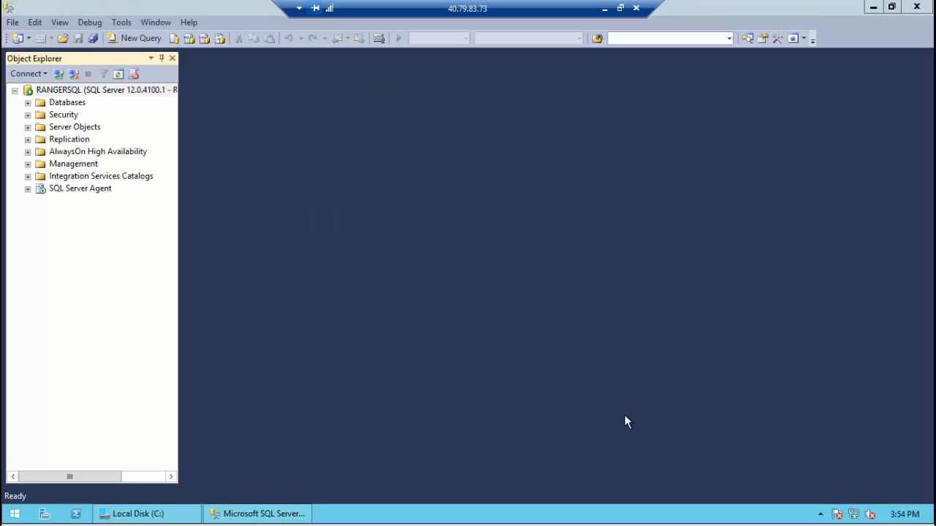
left_click(28, 104)
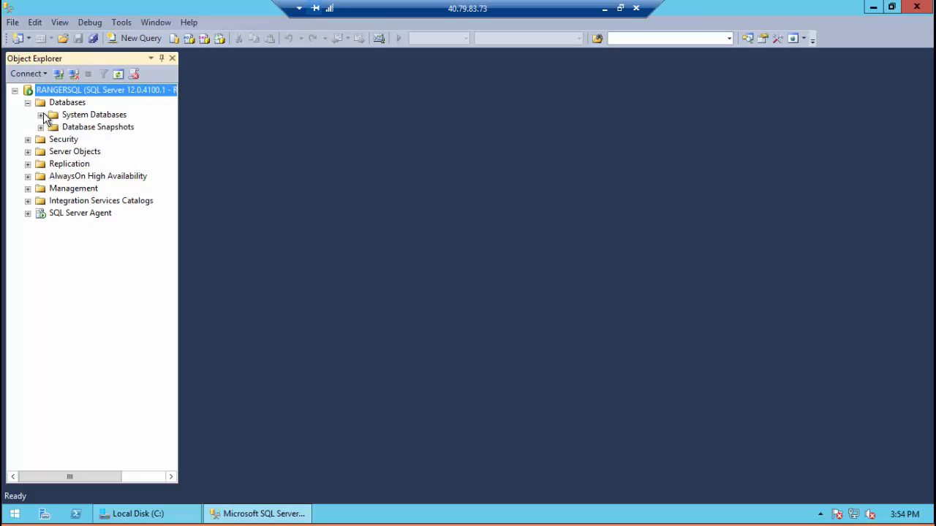
left_click(40, 115)
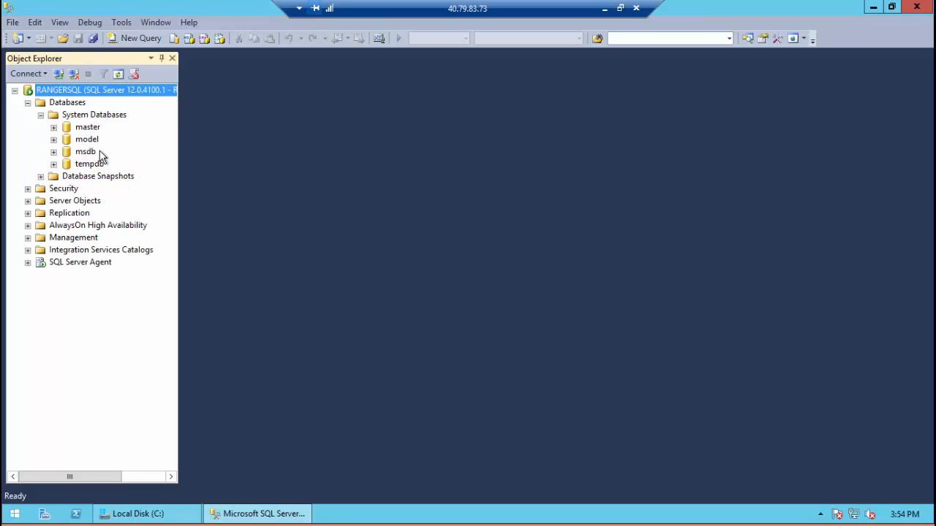
right_click(101, 118)
right_click(62, 102)
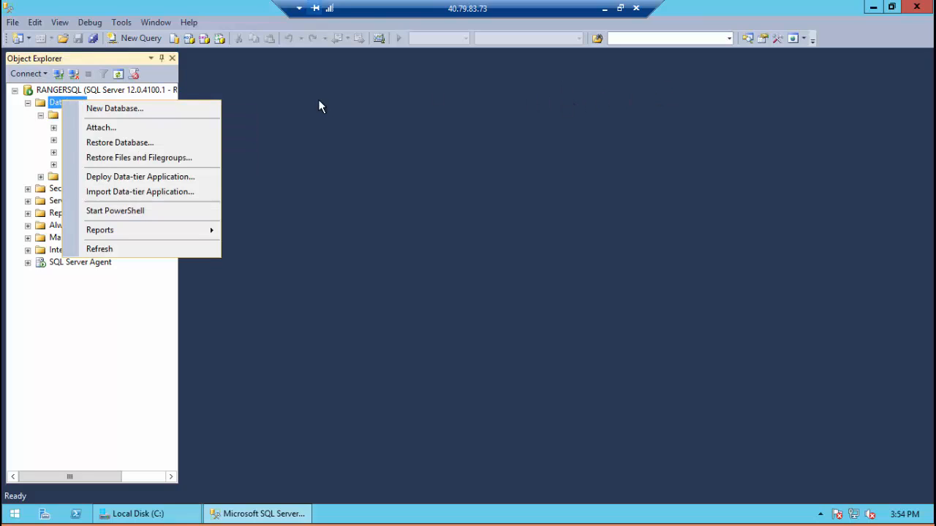
left_click(198, 109)
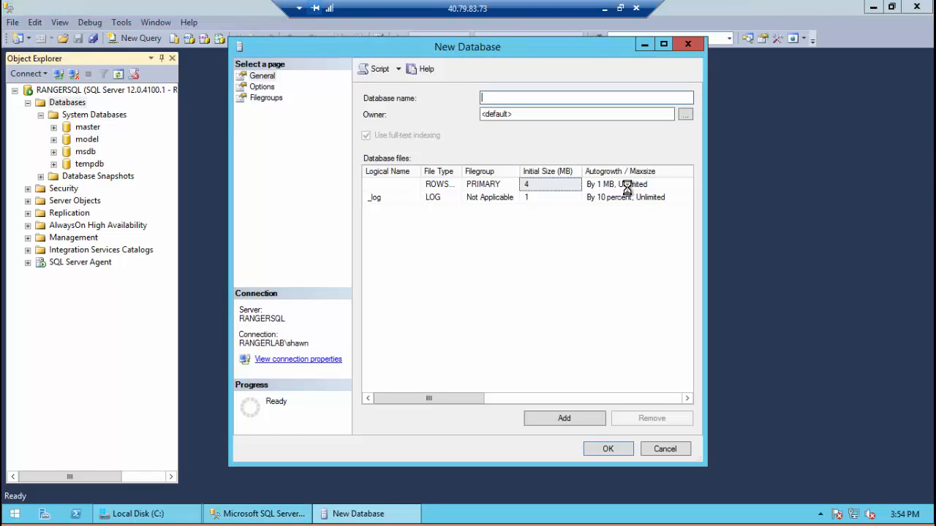
left_click(671, 453)
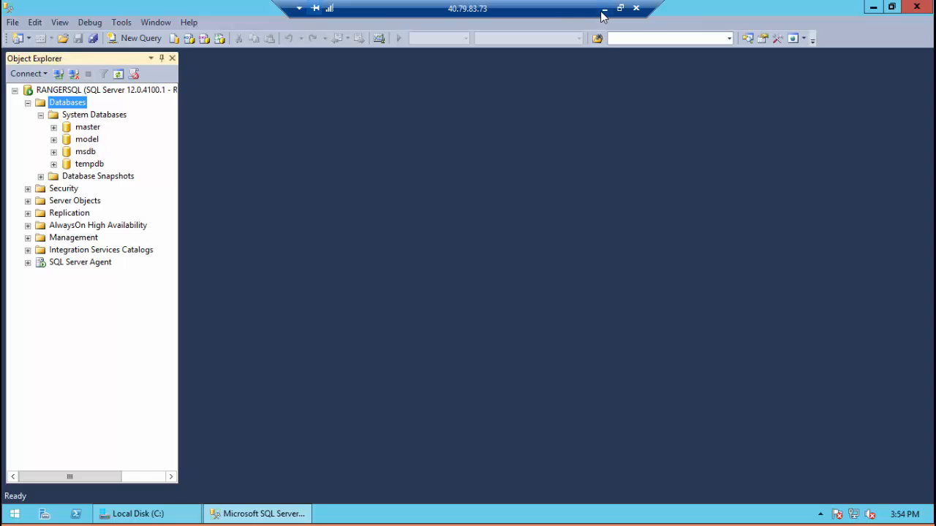
Switch back to the rangerbkpserv remote session and show the Agents view of the Azure Backup management console
left_click(163, 515)
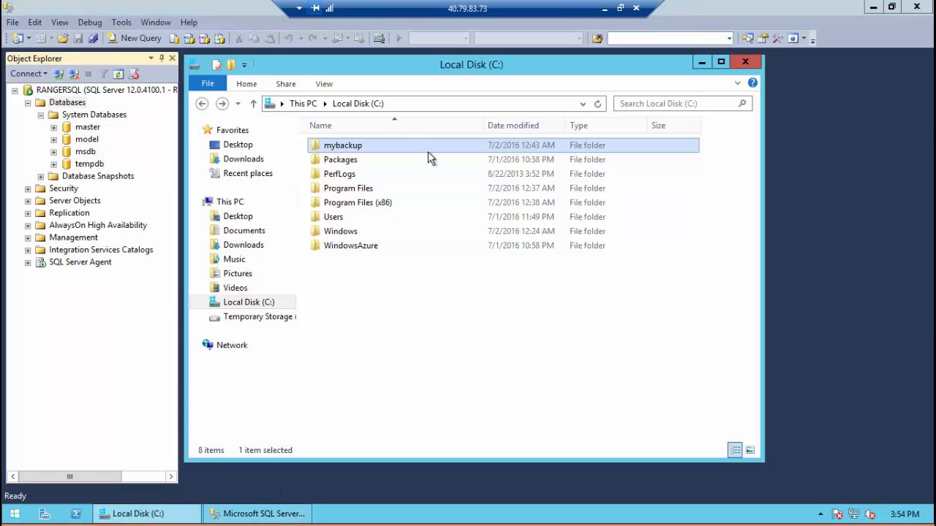
left_click(613, 8)
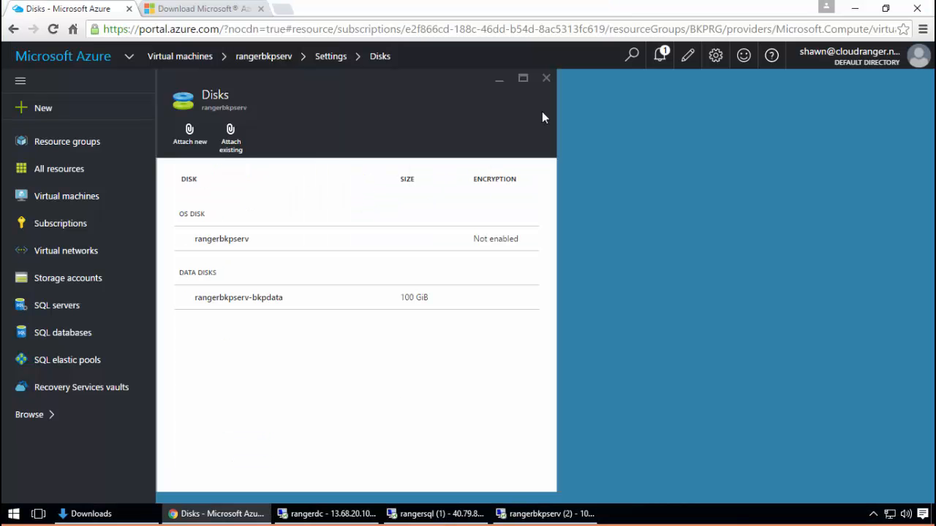
left_click(542, 514)
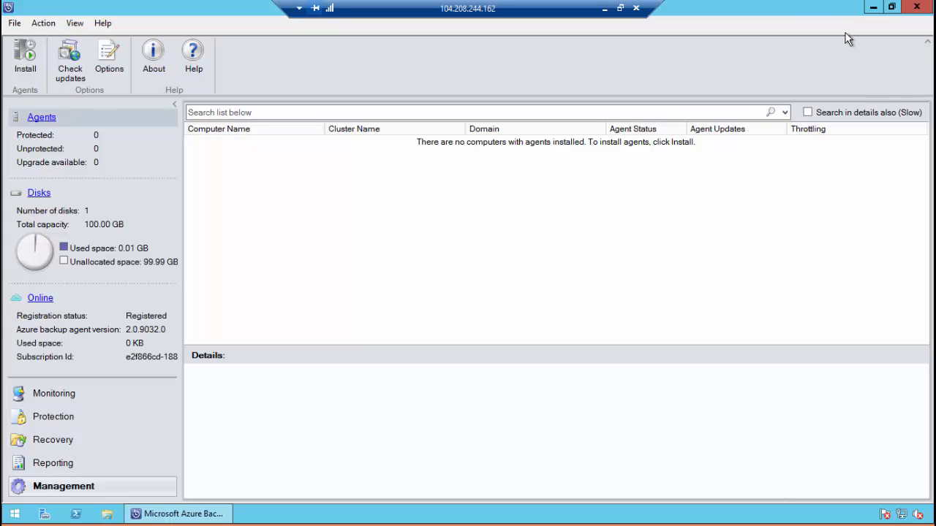
left_click(873, 7)
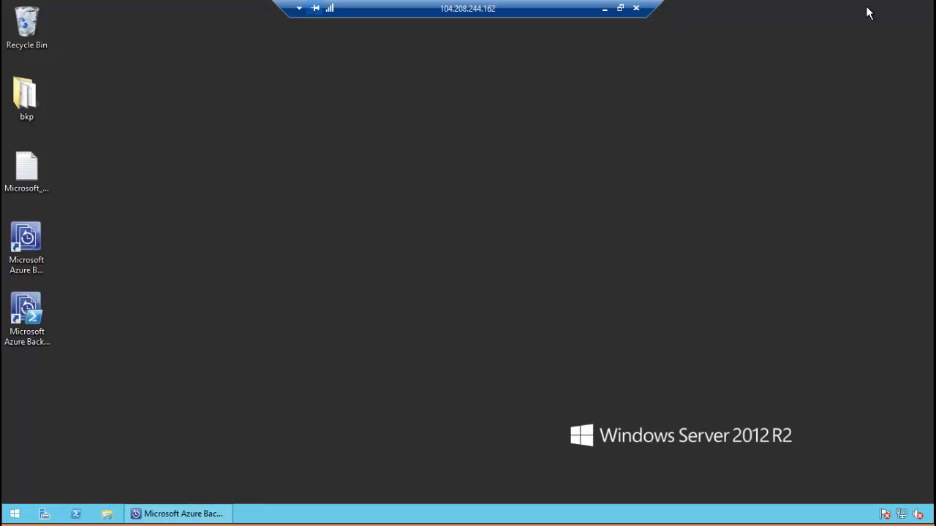
left_click(209, 512)
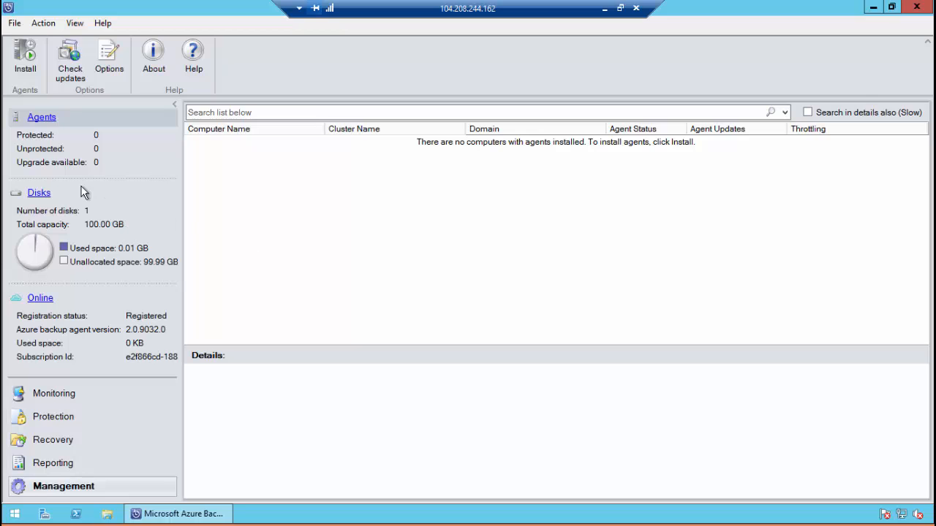
Start the Protection Agent Installation Wizard, choose the Install agents deployment method and proceed to the computer selection
left_click(27, 66)
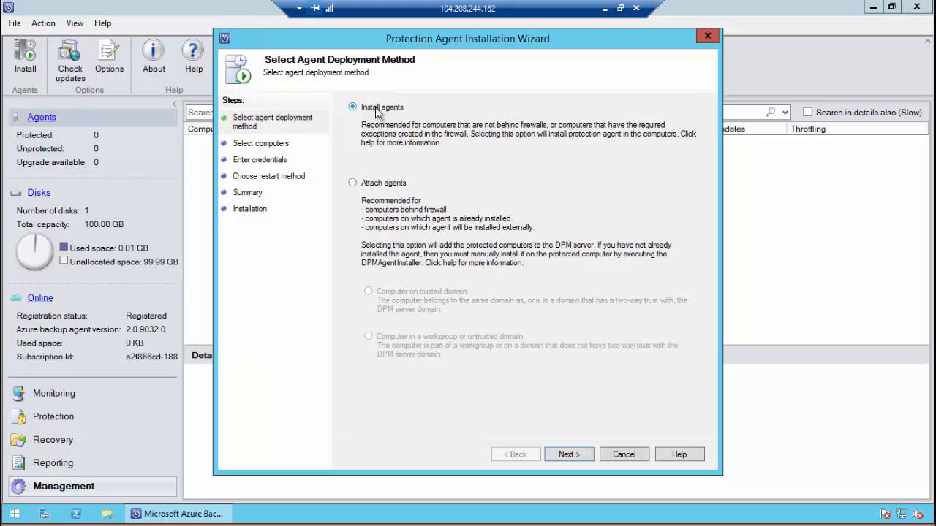
left_click(395, 184)
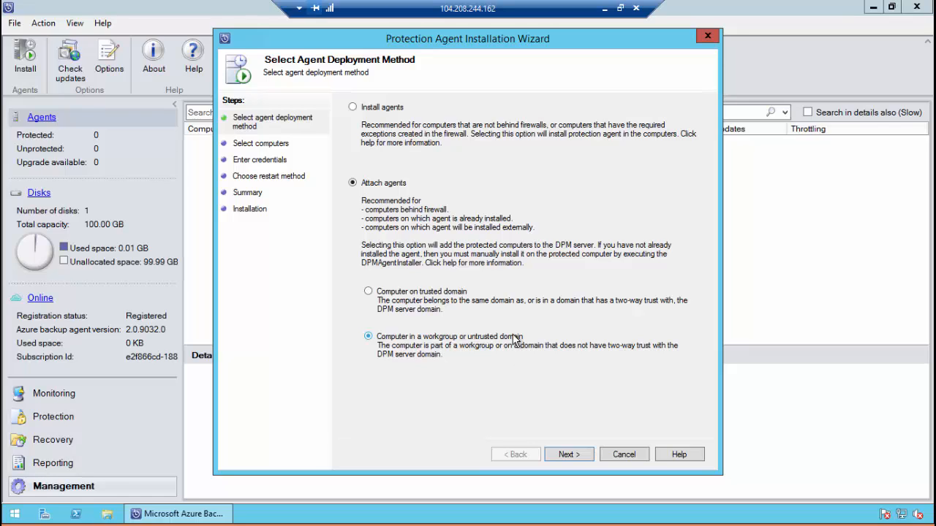
left_click(404, 301)
left_click(354, 108)
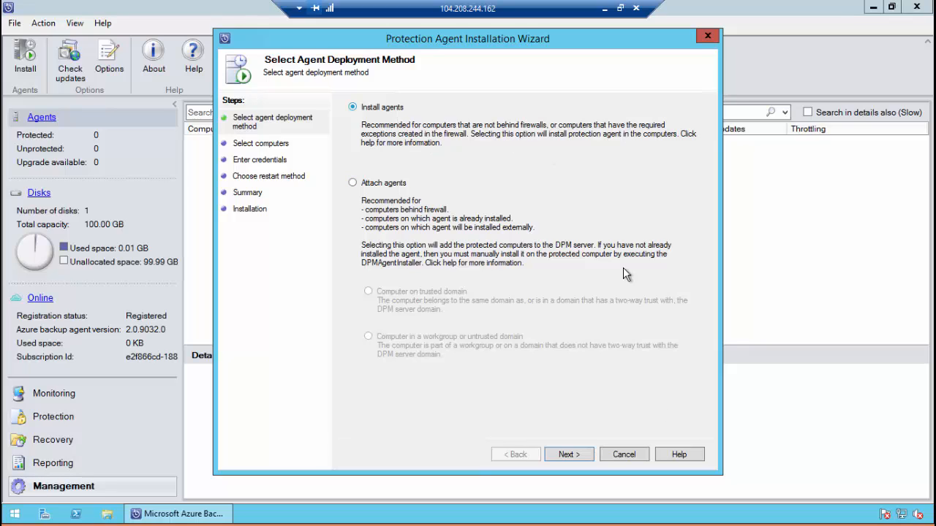
left_click(576, 455)
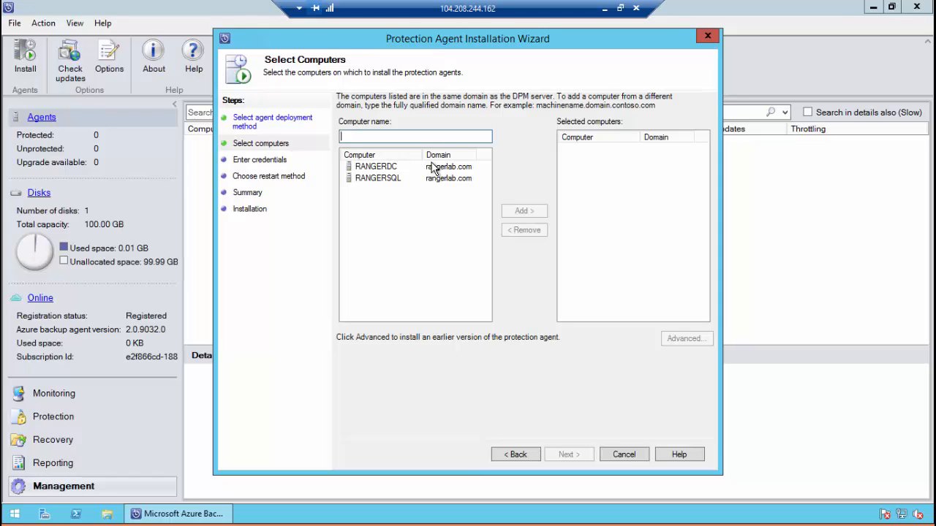
Add RANGERSQL and RANGERDC to the computers receiving the protection agent and proceed to the credentials page
left_click(385, 168)
left_click(384, 178)
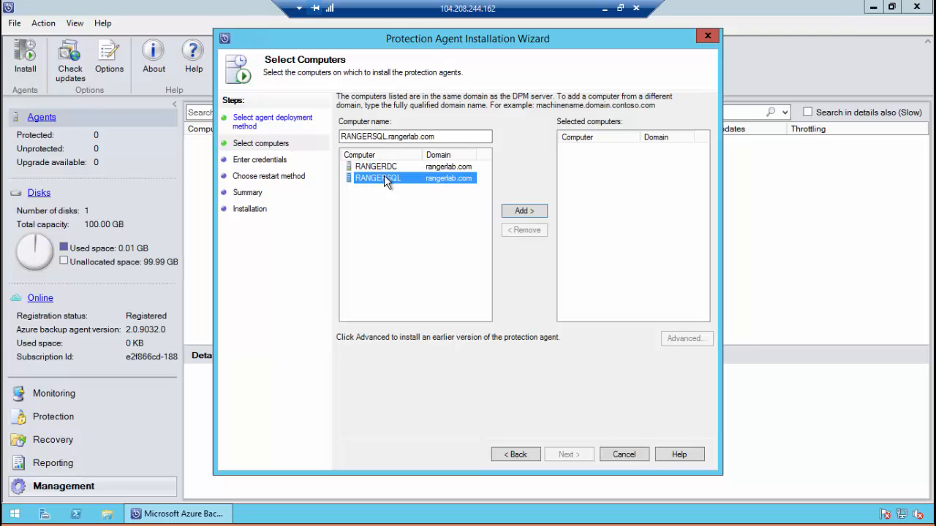
left_click(519, 215)
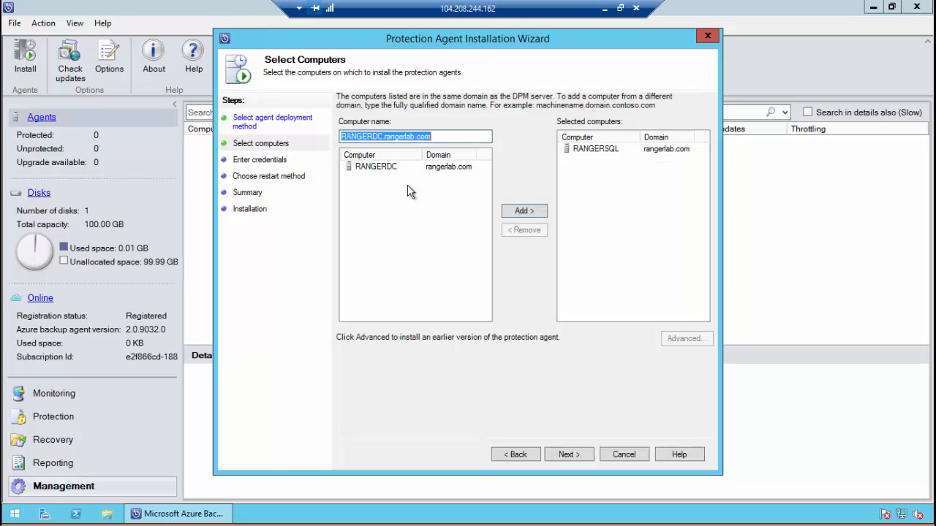
left_click(389, 168)
left_click(521, 211)
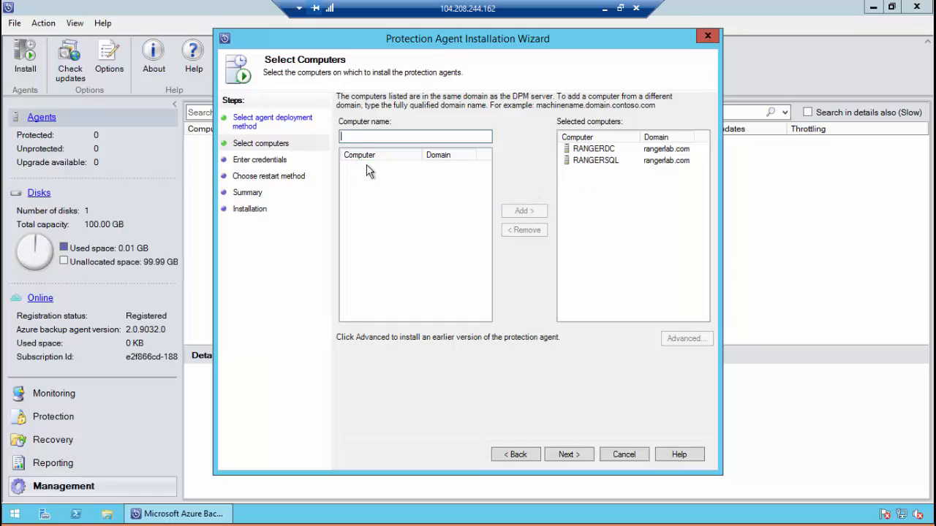
left_click(584, 454)
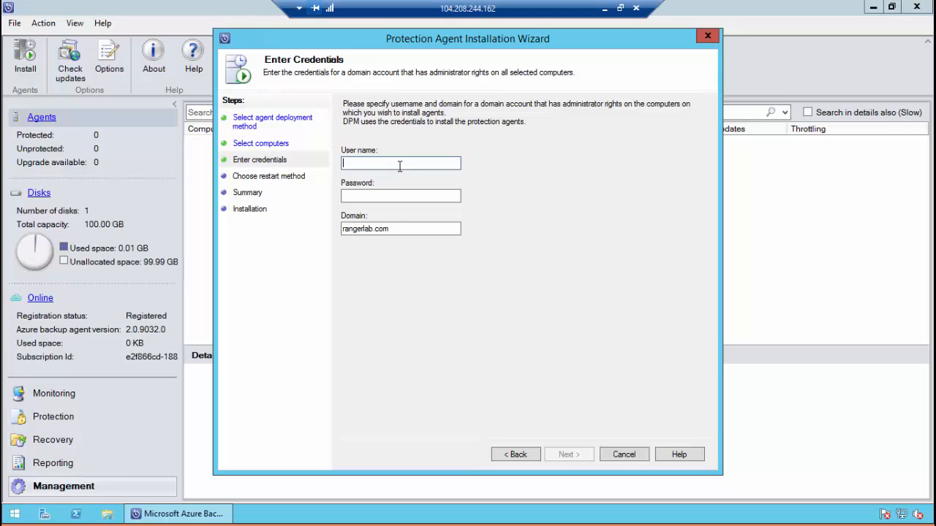
Try to submit the administrator's user name with the rangerlab domain prefix and the account password
type("rangerlab")
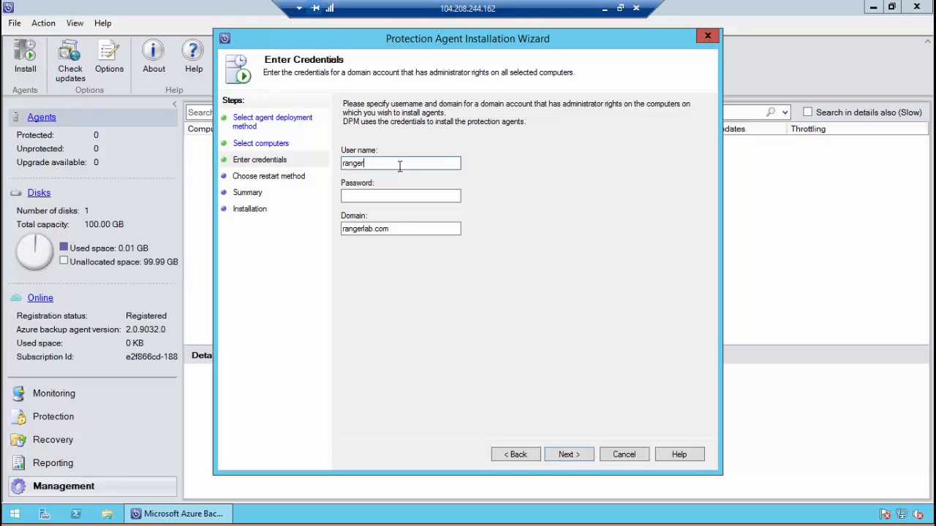
key("BackSpace")
key("BackSpace")
type("ab\\shawn")
left_click(414, 196)
type("•••")
key("BackSpace")
key("BackSpace")
type("•••••••••")
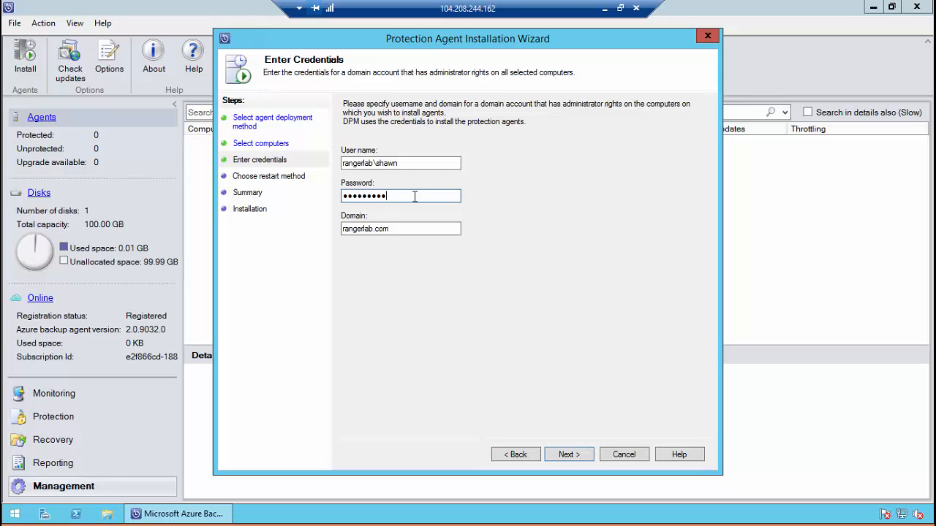
type("••••")
left_click(576, 455)
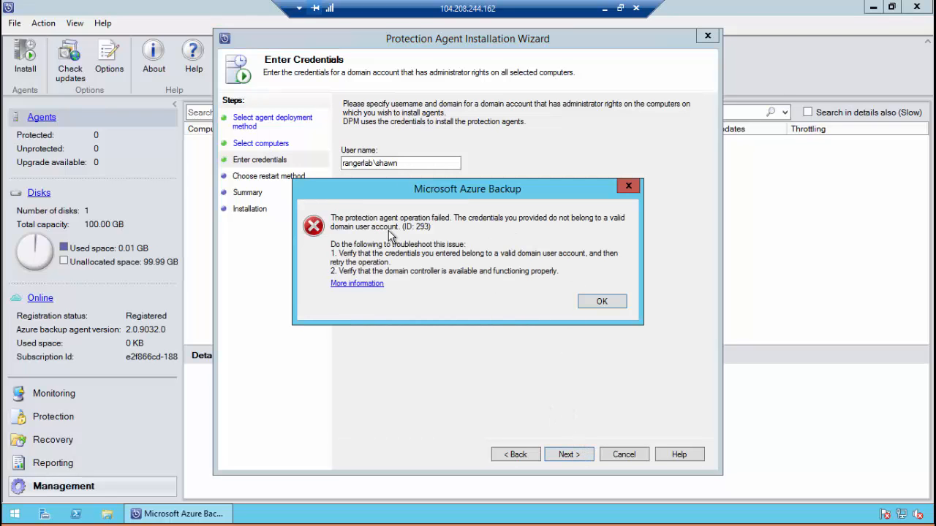
left_click(613, 298)
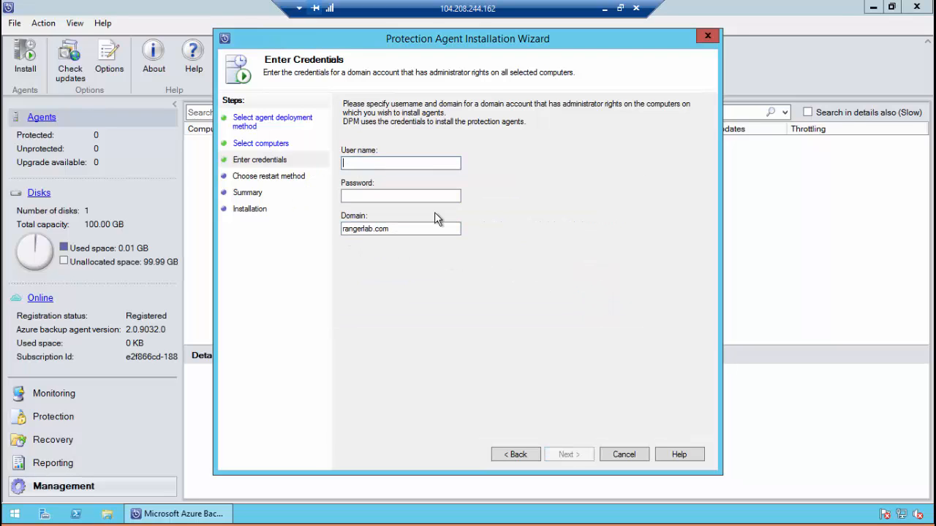
Enter the administrator's user name without a domain prefix plus the account password, and proceed to the restart method
type("shawn")
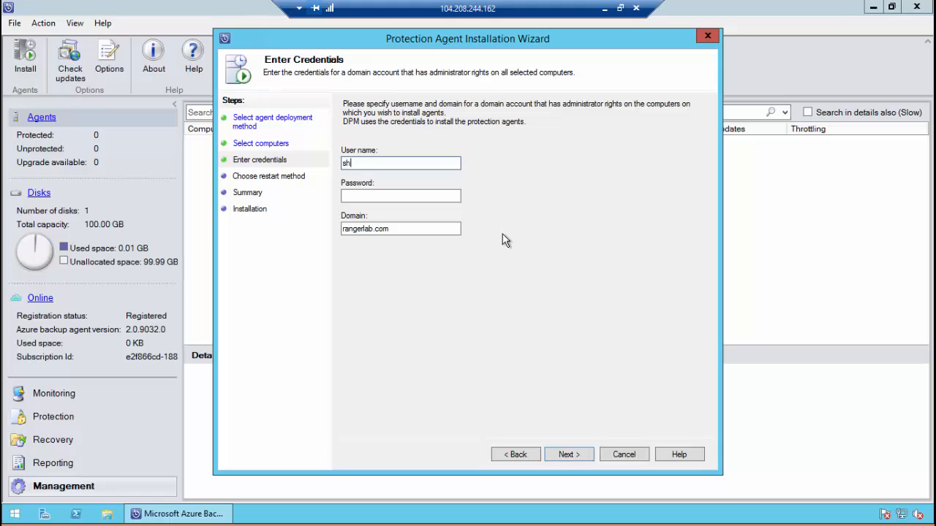
key("Tab")
type("*")
key("BackSpace")
type("*************")
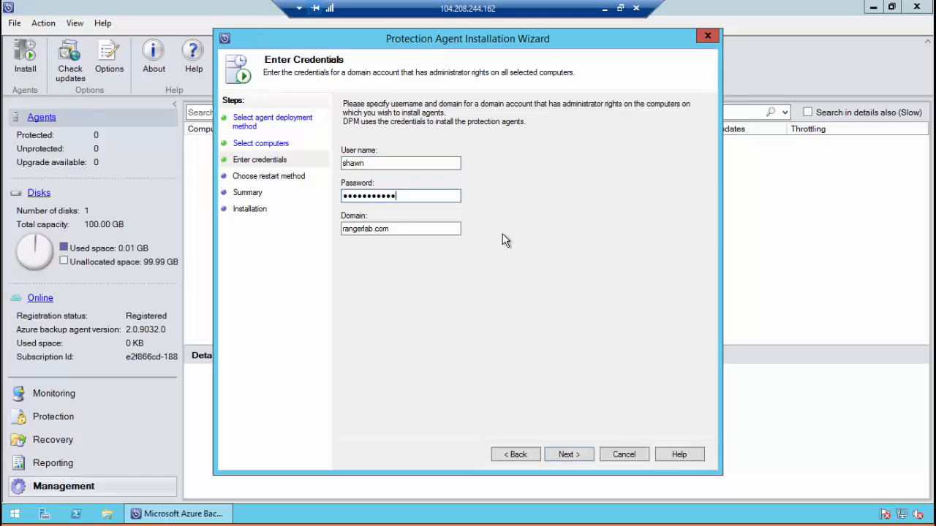
left_click(570, 453)
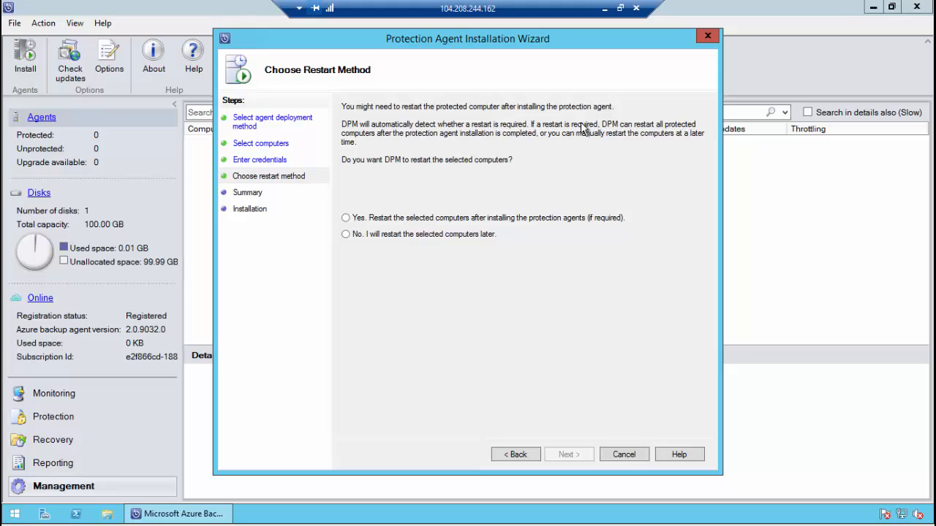
Choose to restart the selected computers after installation if required, and start installing the protection agents
left_click(452, 218)
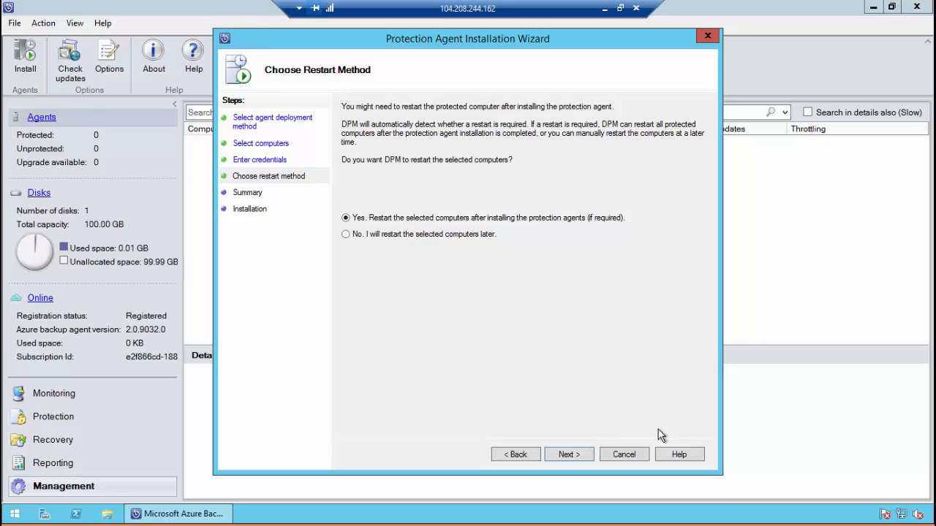
left_click(589, 453)
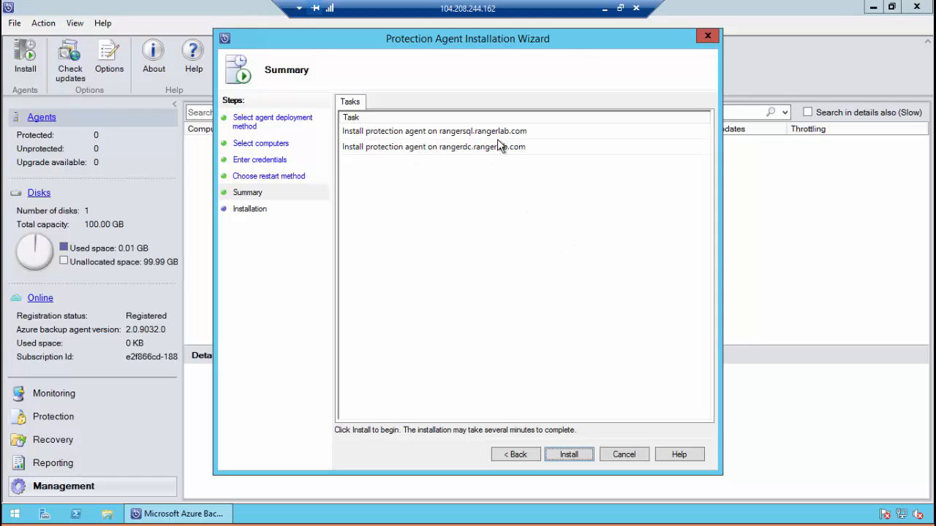
left_click(569, 455)
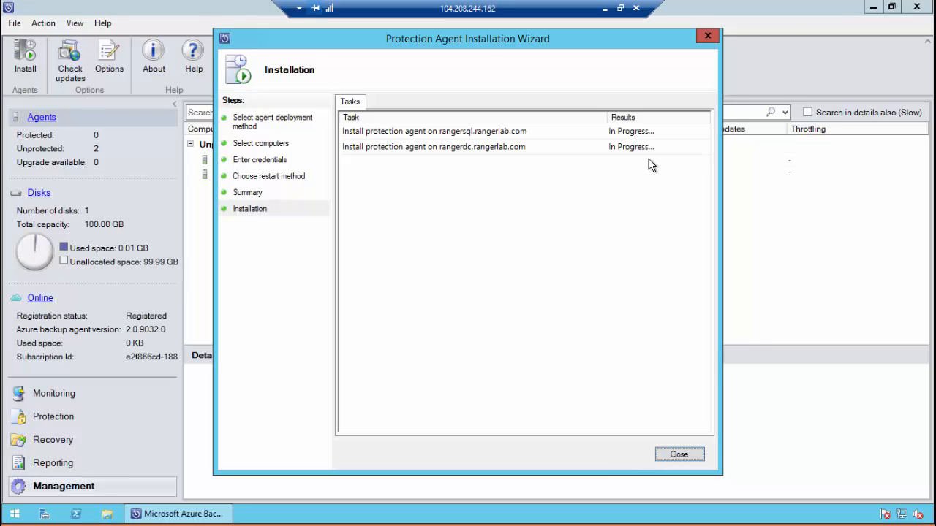
Move the installation wizard aside to check both servers' agent status, and close the wizard
left_click_drag(478, 46, 604, 47)
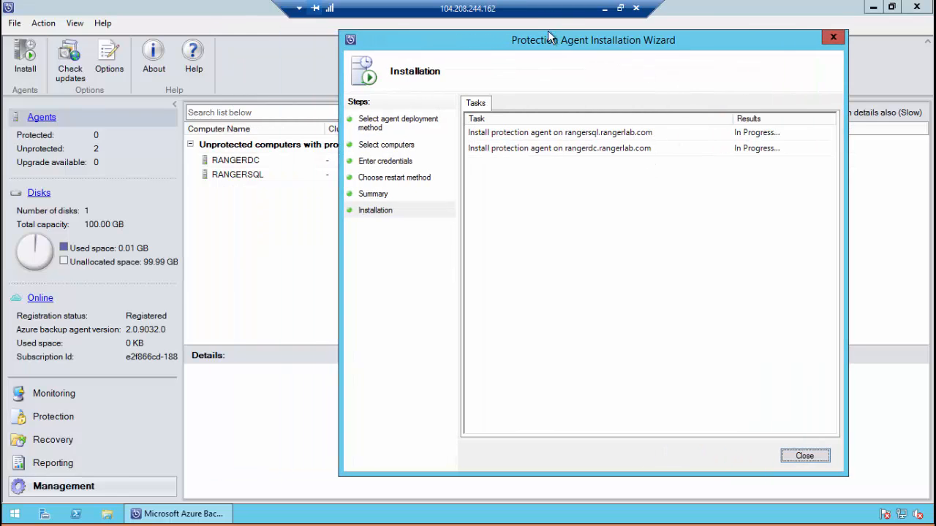
left_click_drag(548, 35, 423, 222)
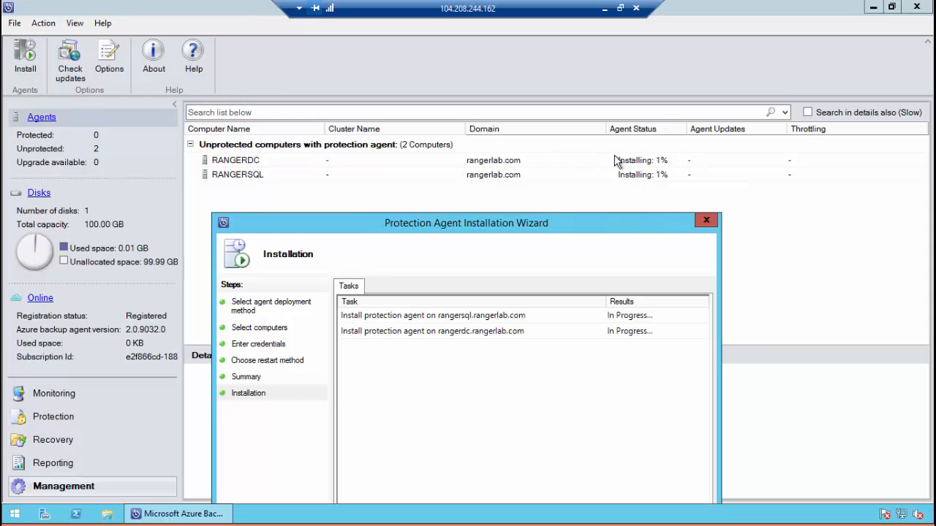
left_click_drag(637, 224, 577, 75)
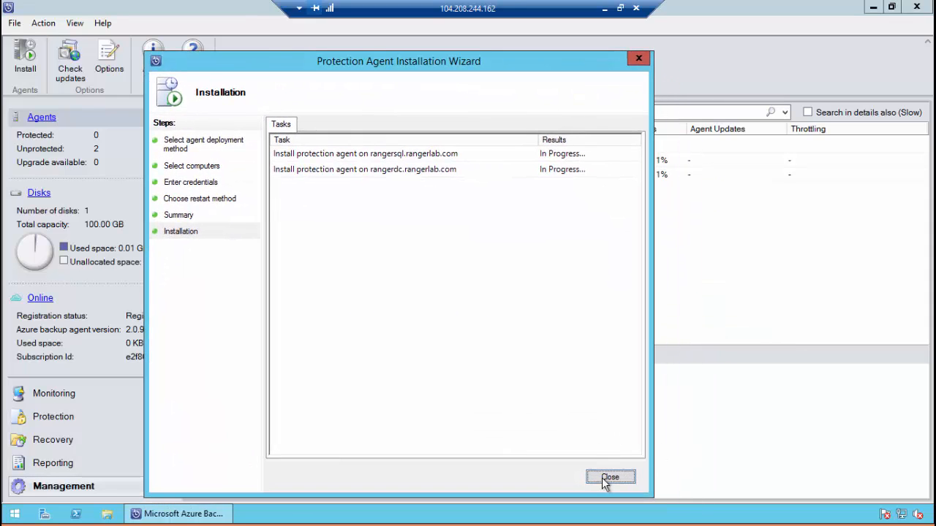
left_click(604, 478)
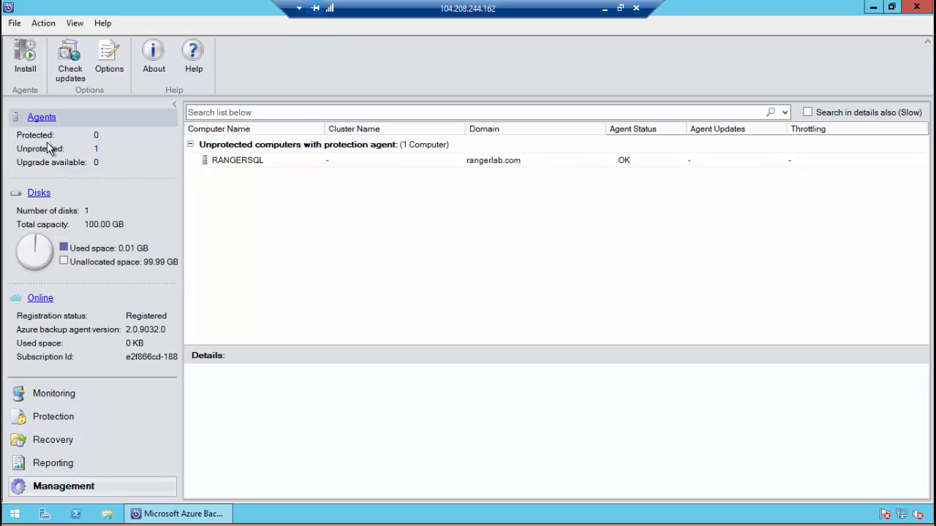
left_click(373, 170)
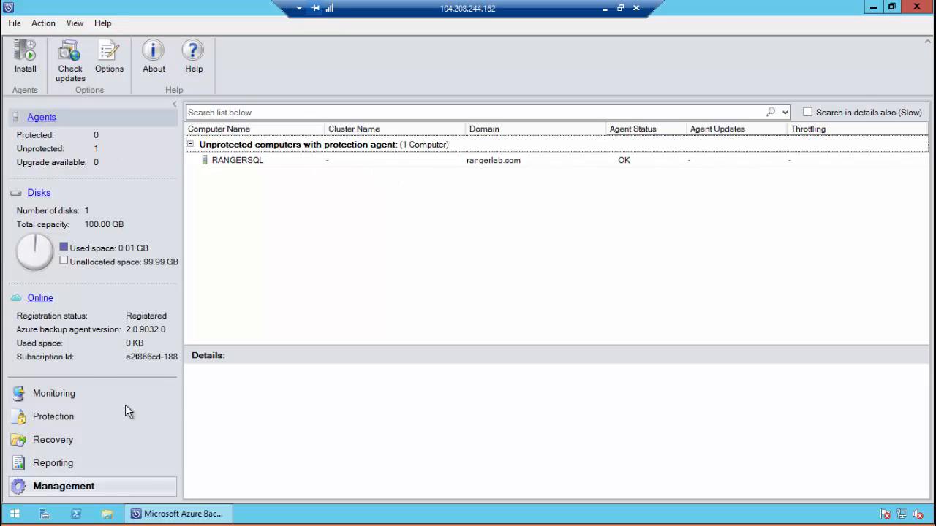
Start a new protection group of type Servers and proceed to the group member selection
left_click(38, 418)
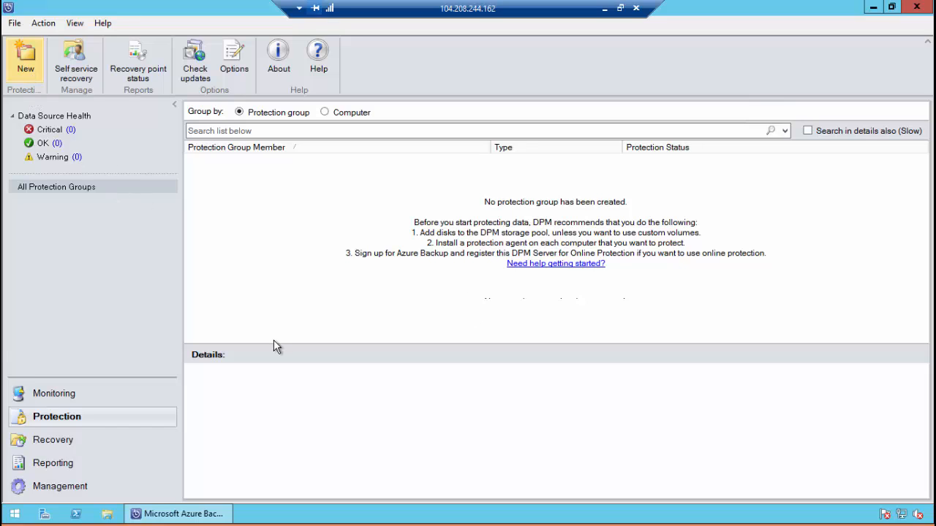
left_click(27, 66)
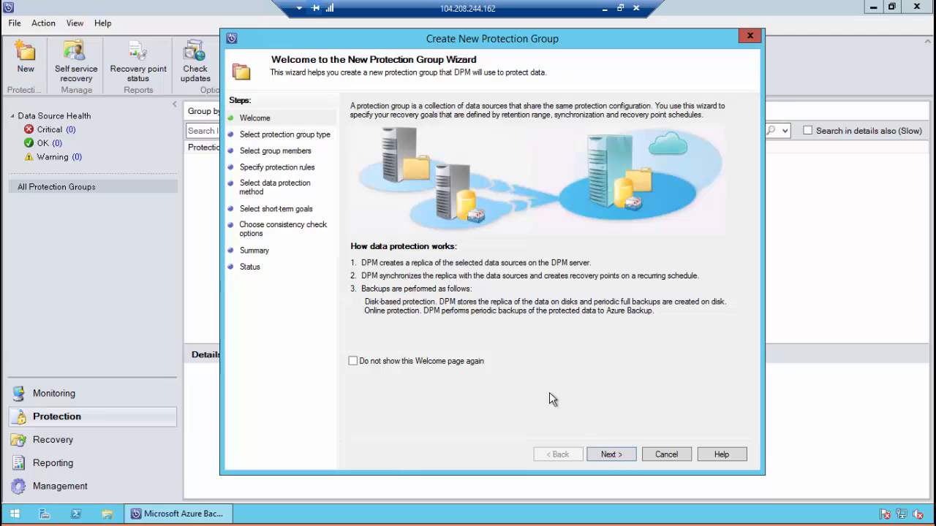
left_click(627, 459)
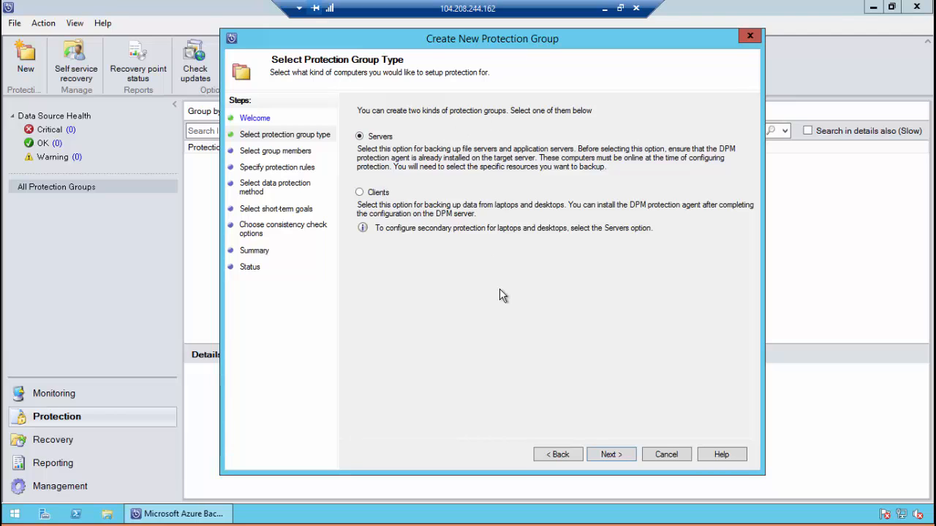
left_click(611, 454)
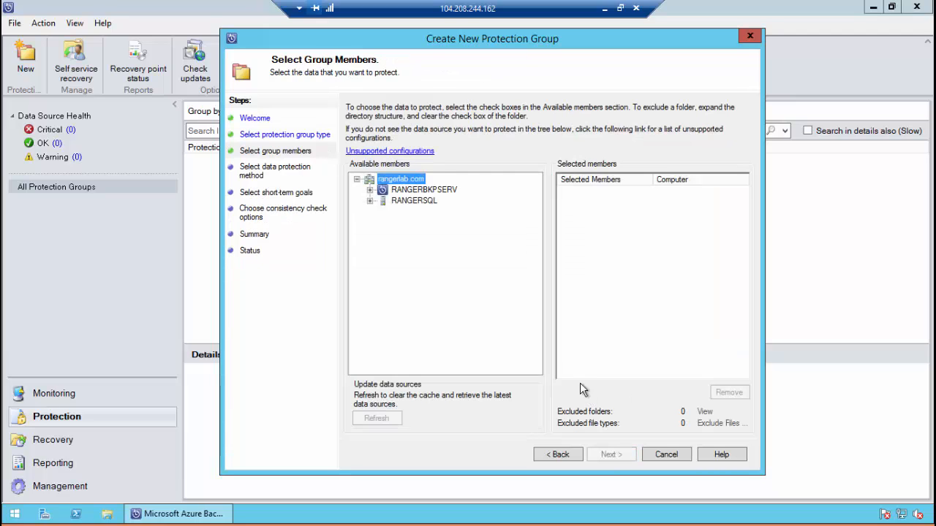
Examine the System Protection and All Volumes data sources available for RANGERSQL
left_click(370, 200)
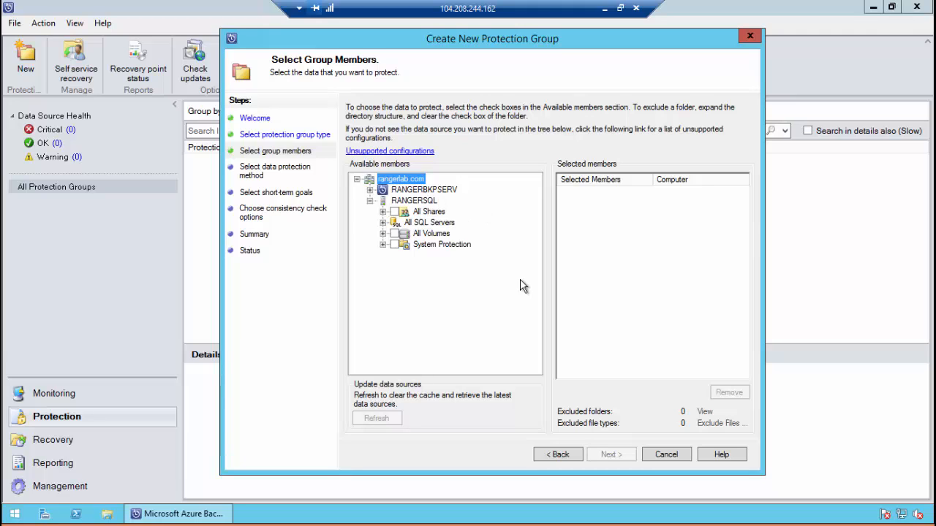
left_click(382, 223)
left_click(383, 222)
left_click(382, 245)
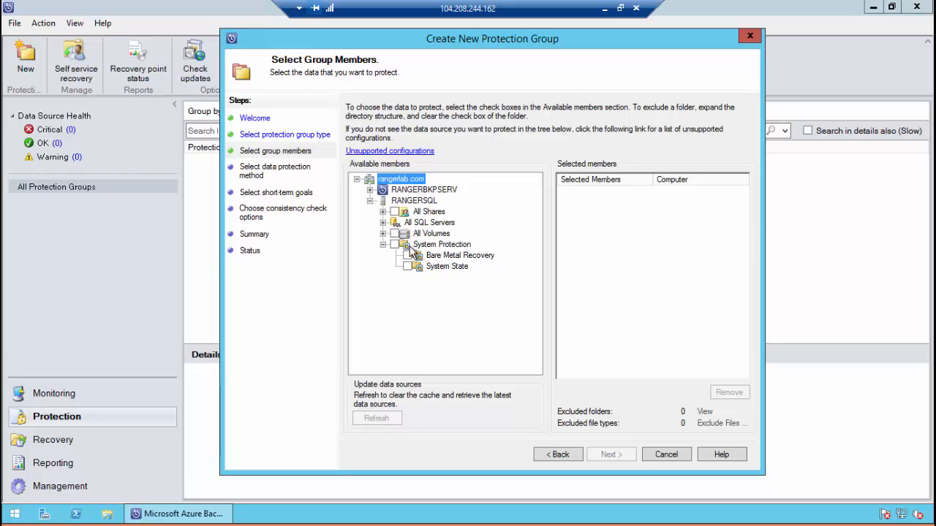
left_click(382, 244)
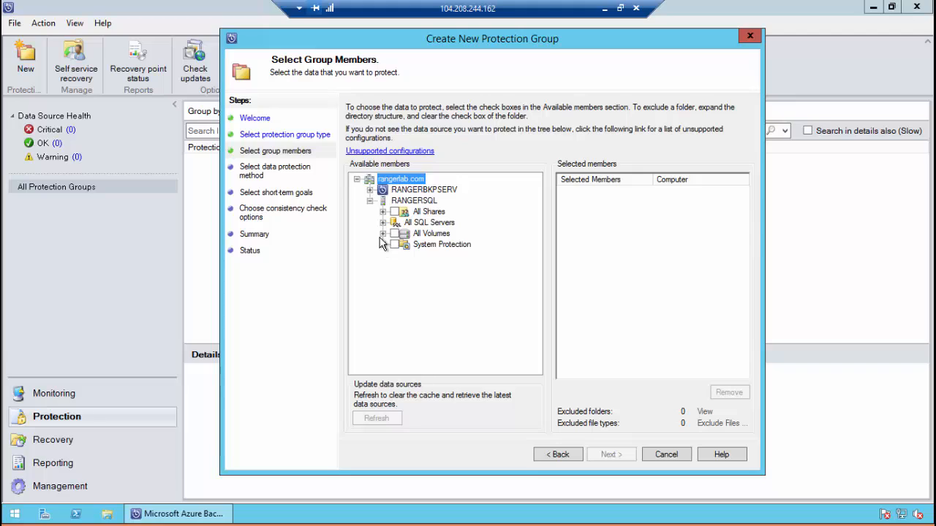
left_click(383, 234)
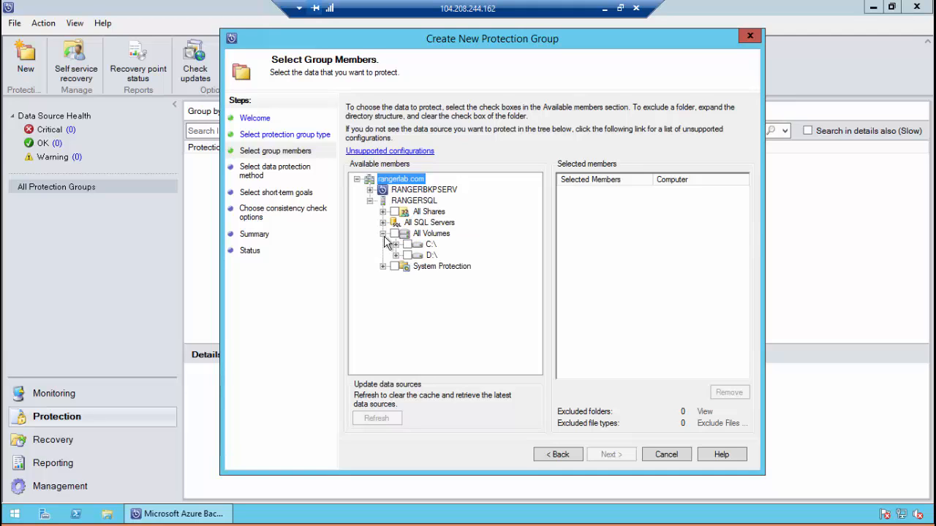
left_click(382, 233)
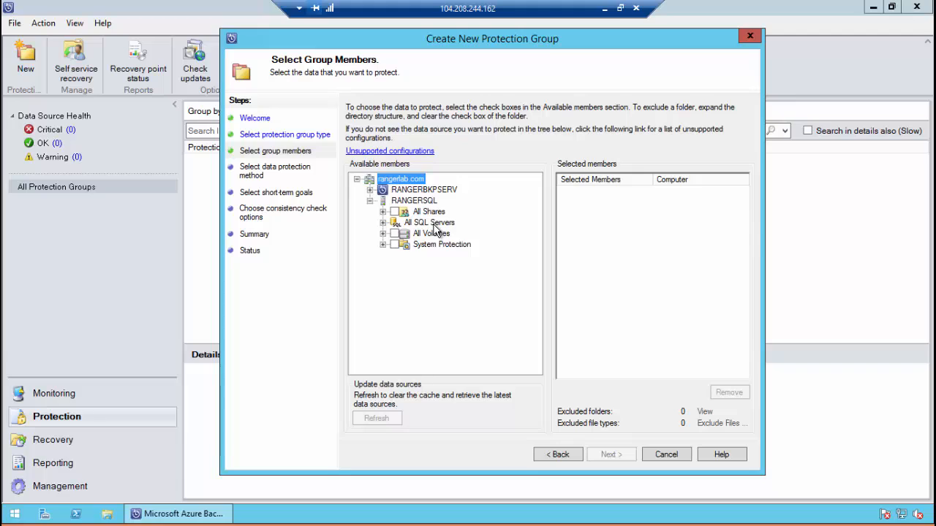
Select the master database of the RANGERSQL SQL Server instance as the group member and proceed to the data protection method
left_click(383, 222)
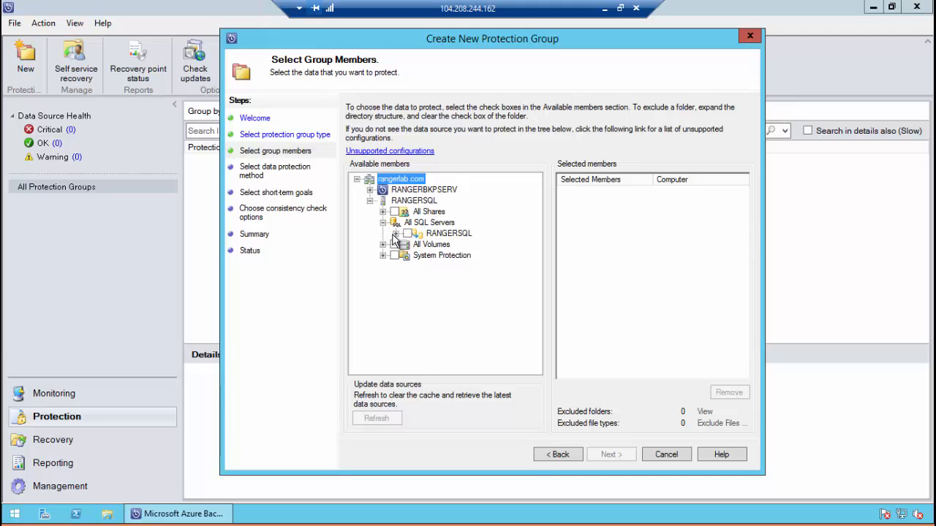
left_click(396, 234)
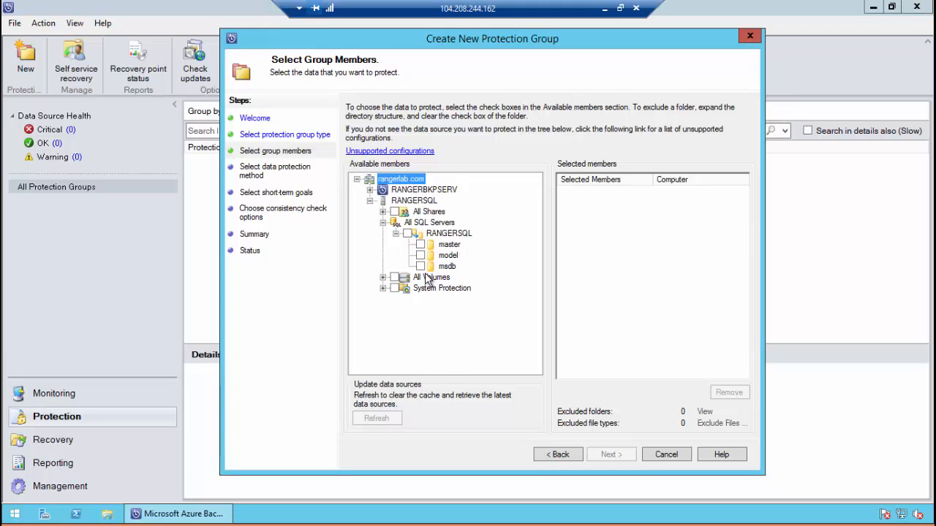
left_click(420, 244)
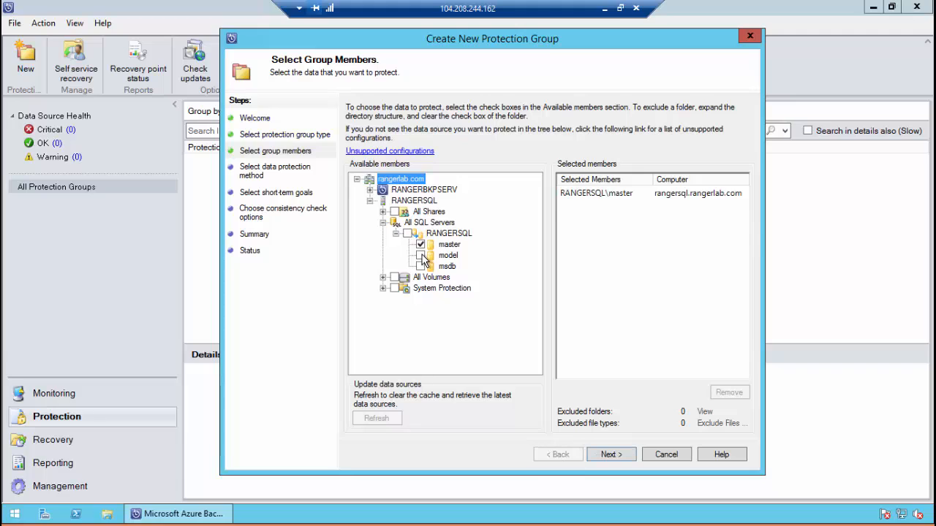
left_click(421, 255)
left_click(421, 255)
left_click(420, 244)
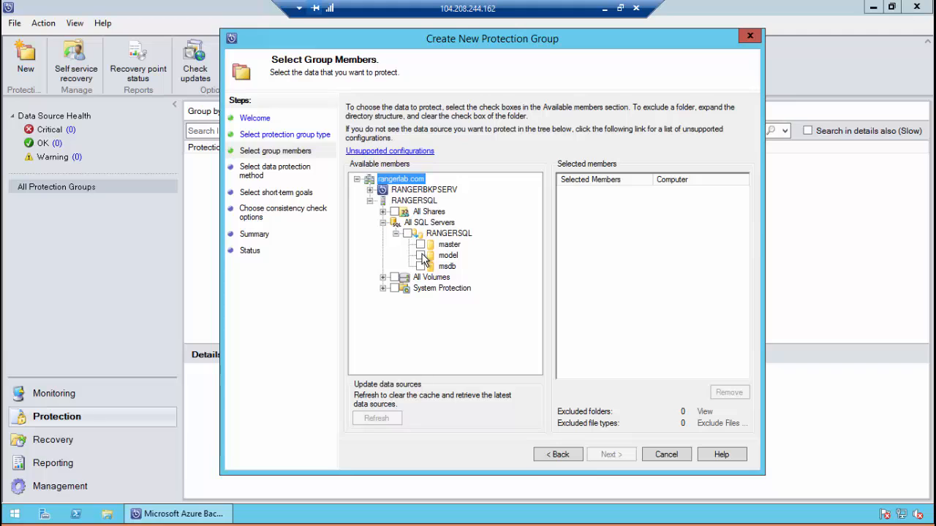
left_click(420, 245)
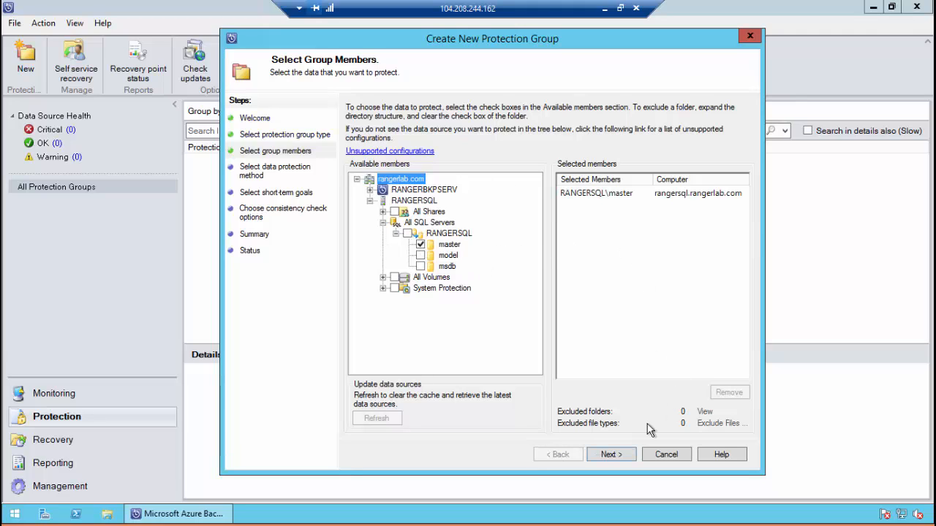
left_click(610, 454)
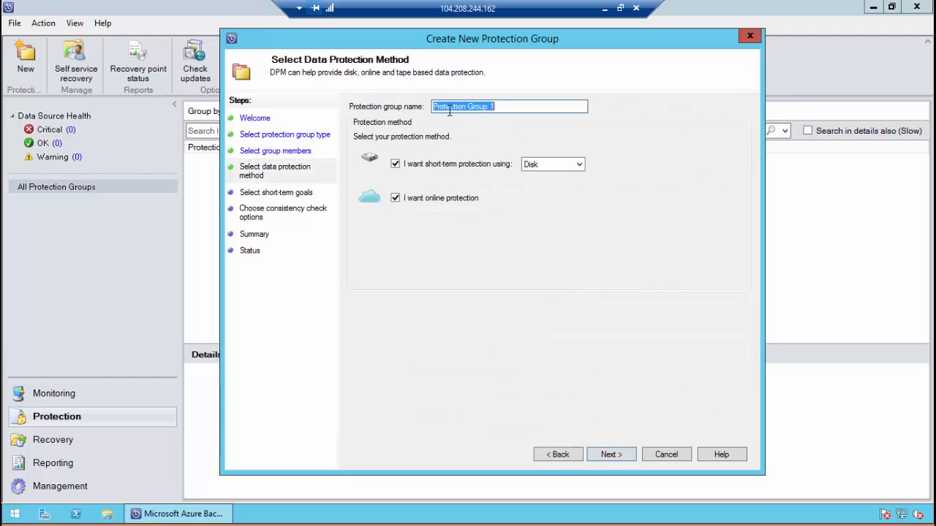
key("Home")
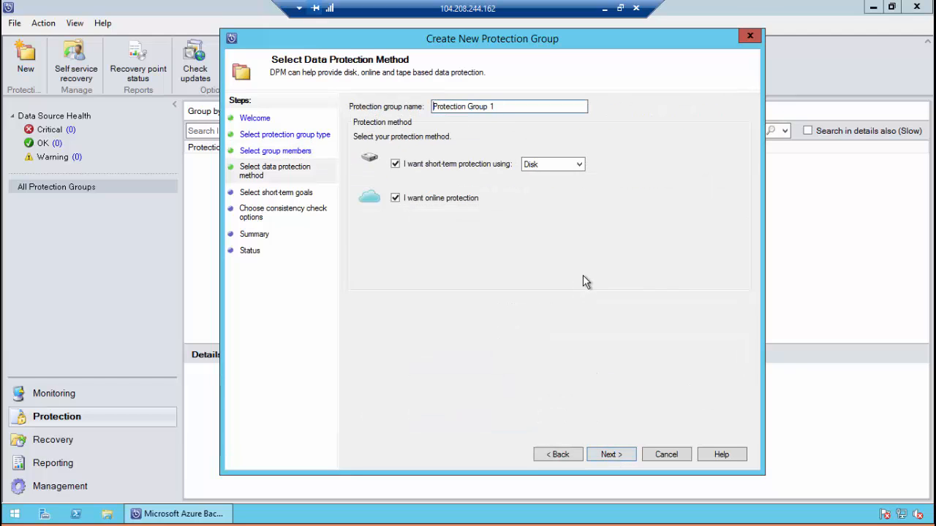
Name the protection group SQL Protection Group
type("SQL")
left_click(515, 107)
key("BackSpace")
key("BackSpace")
Try turning off online protection and short-term disk protection, and re-enable both protection methods
left_click(466, 199)
left_click(428, 198)
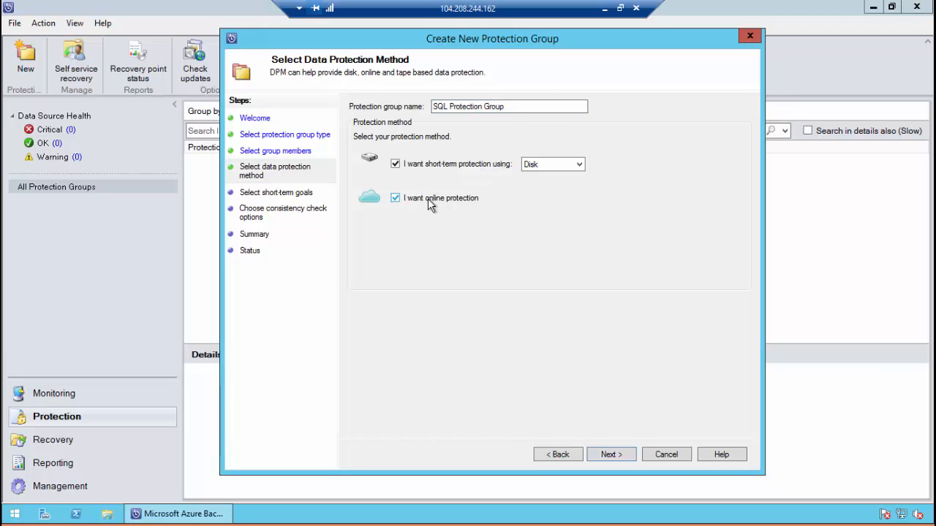
left_click(396, 164)
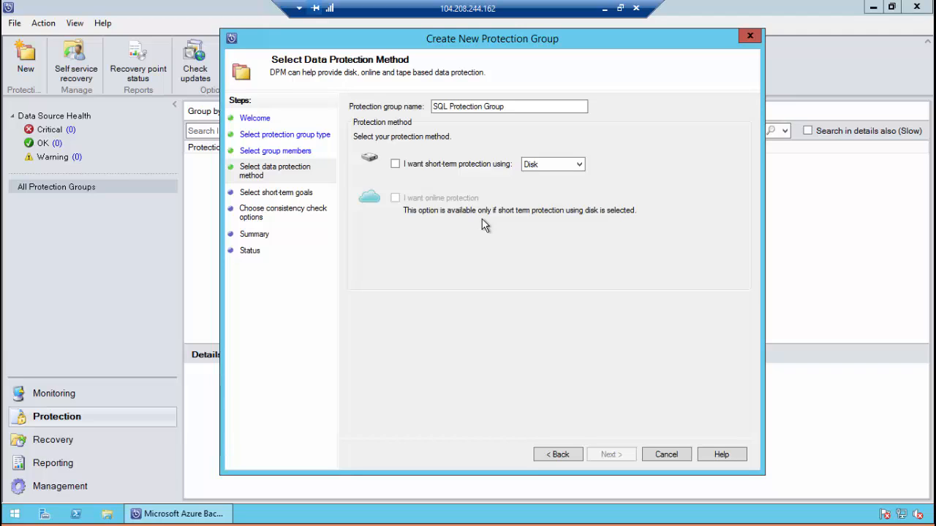
left_click(443, 167)
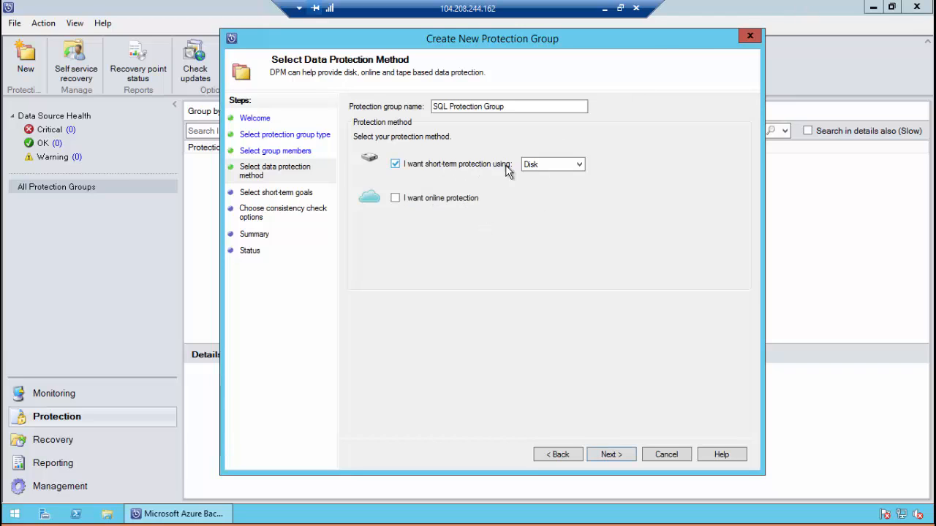
left_click(452, 202)
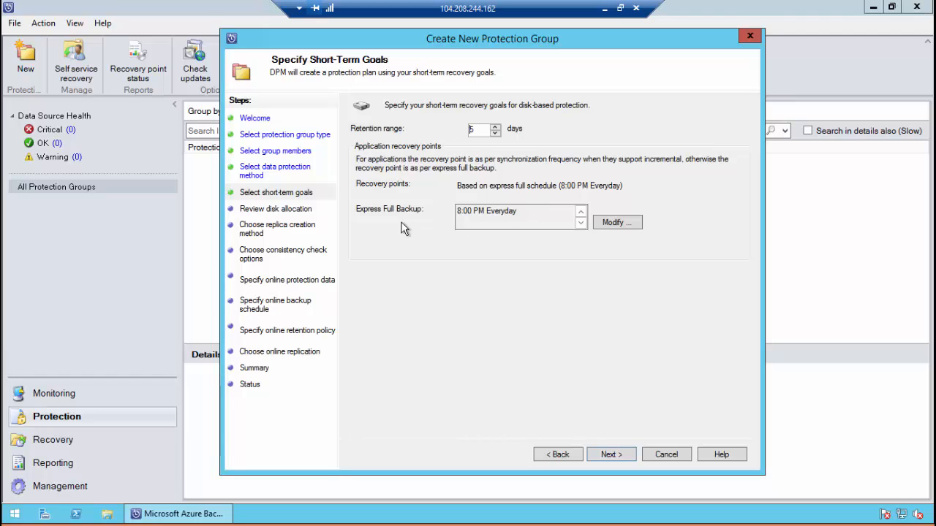
Accept the short-term goals of 5 days' retention and 8:00 PM daily express backup, and review the disk allocation without changing it
left_click(504, 212)
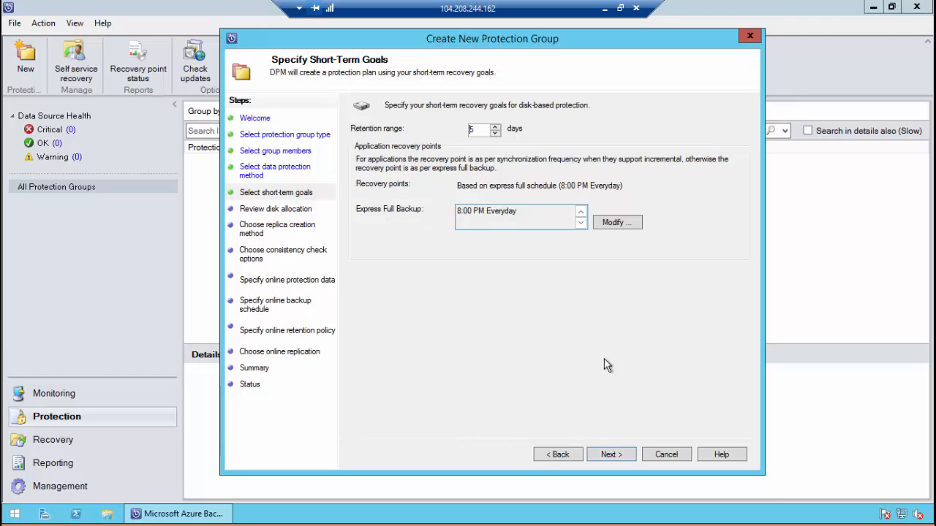
left_click(618, 454)
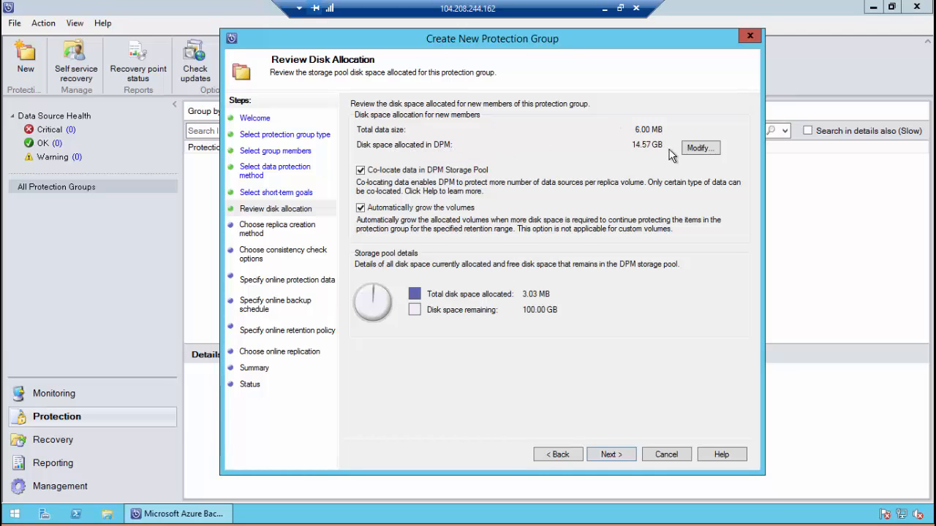
left_click(698, 148)
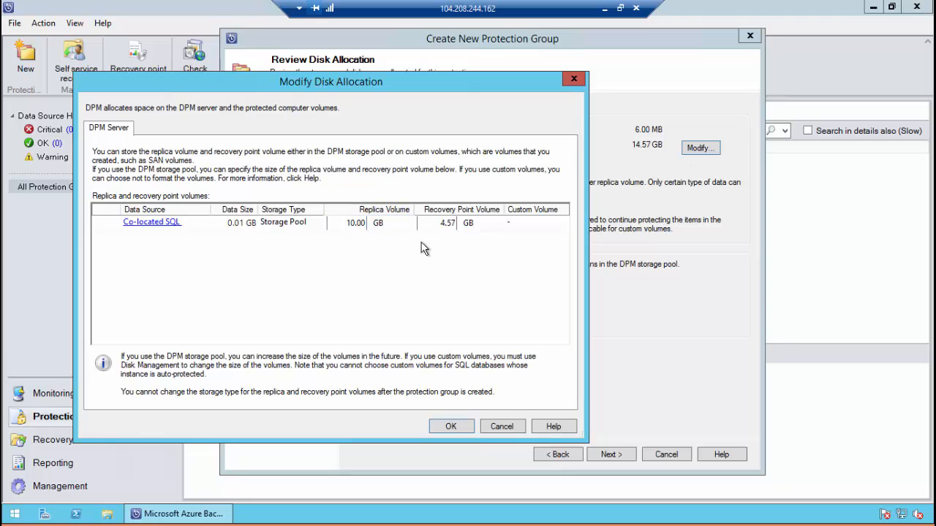
left_click(503, 426)
left_click(634, 455)
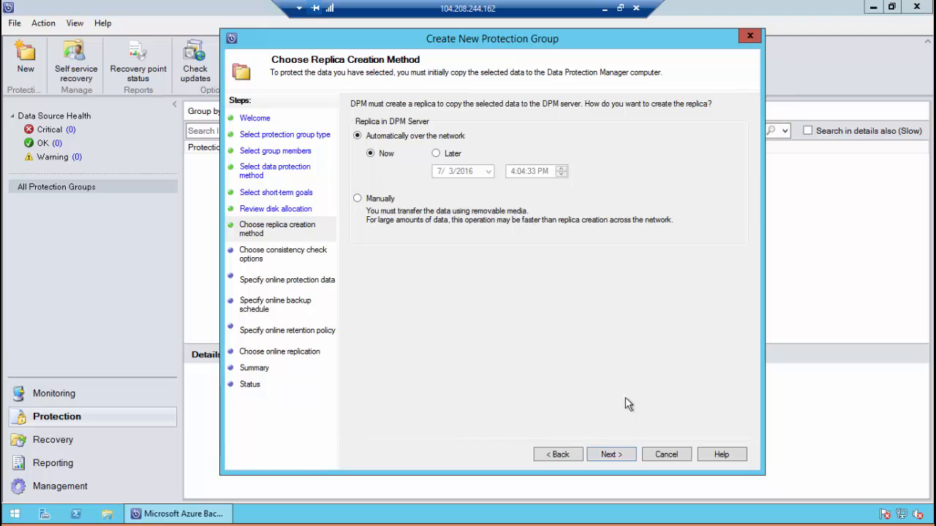
Accept the automatic replica creation and consistency check defaults, and select RANGERSQL\master for online protection
left_click(611, 455)
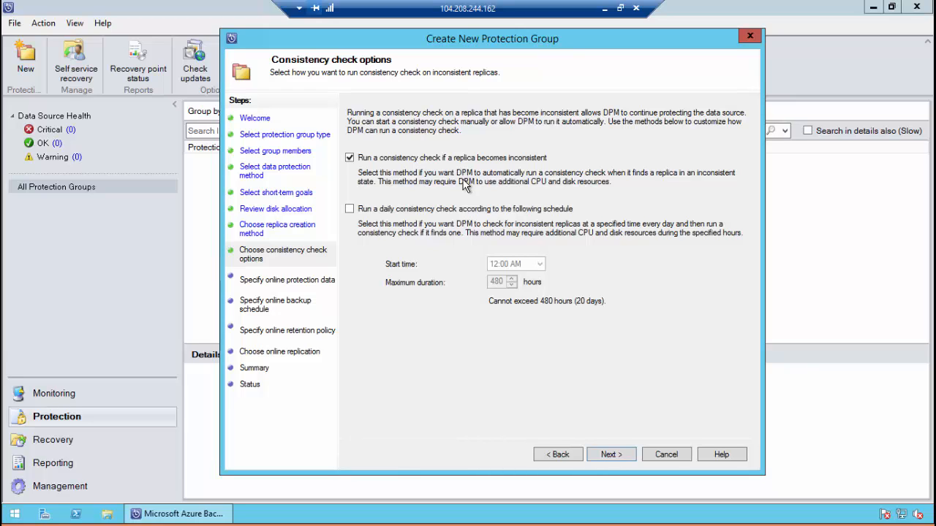
left_click(613, 454)
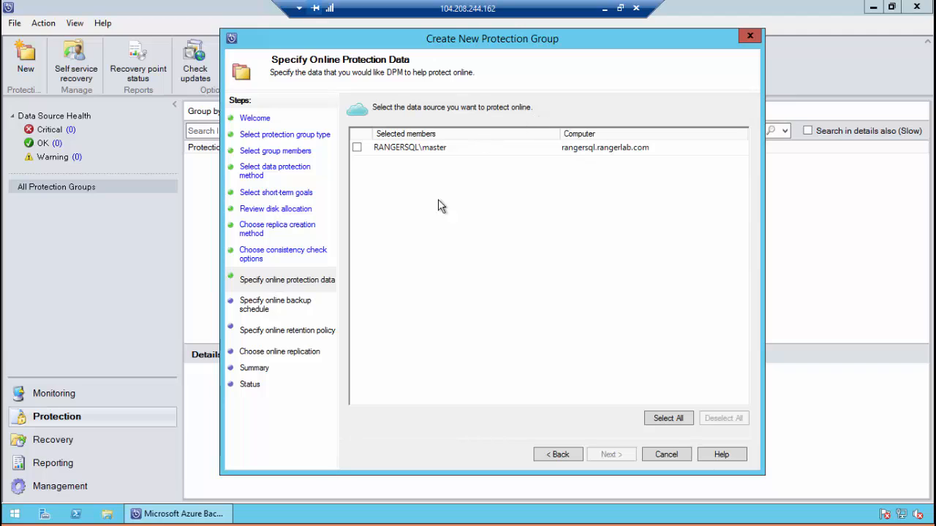
left_click(356, 148)
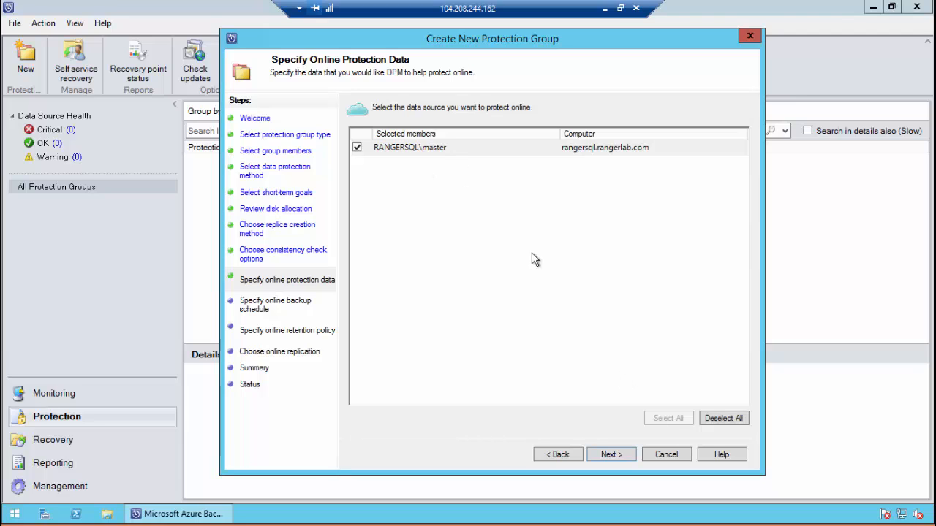
left_click(607, 452)
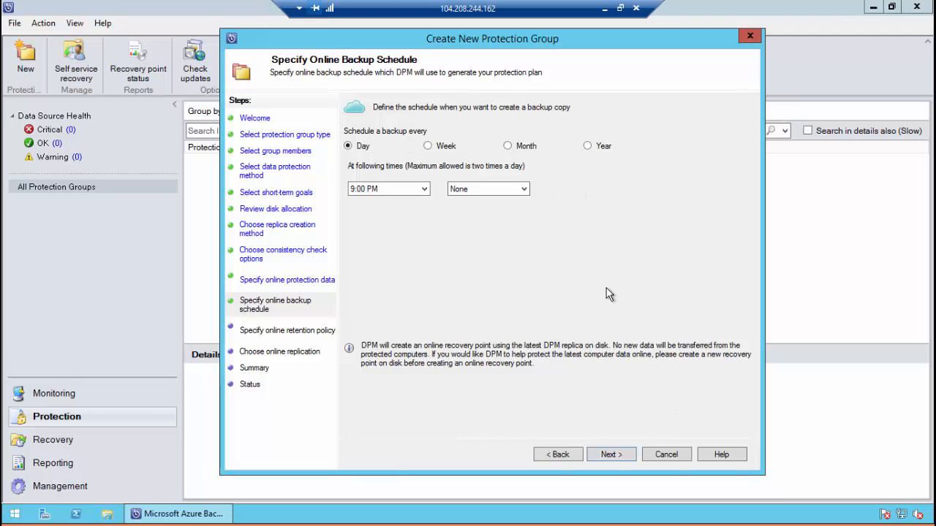
Look at the weekly online backup option, keep the daily 9:00 PM schedule, and proceed to the online retention policy
left_click(611, 453)
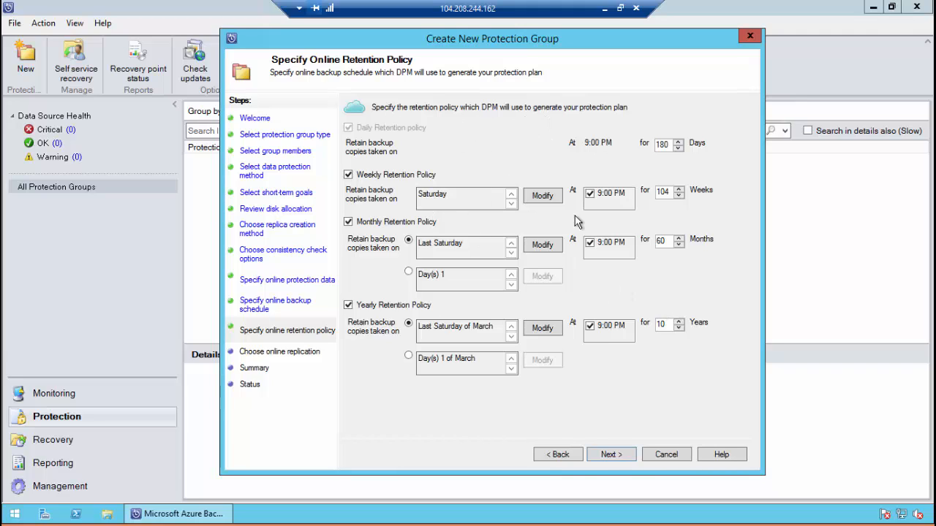
left_click(560, 454)
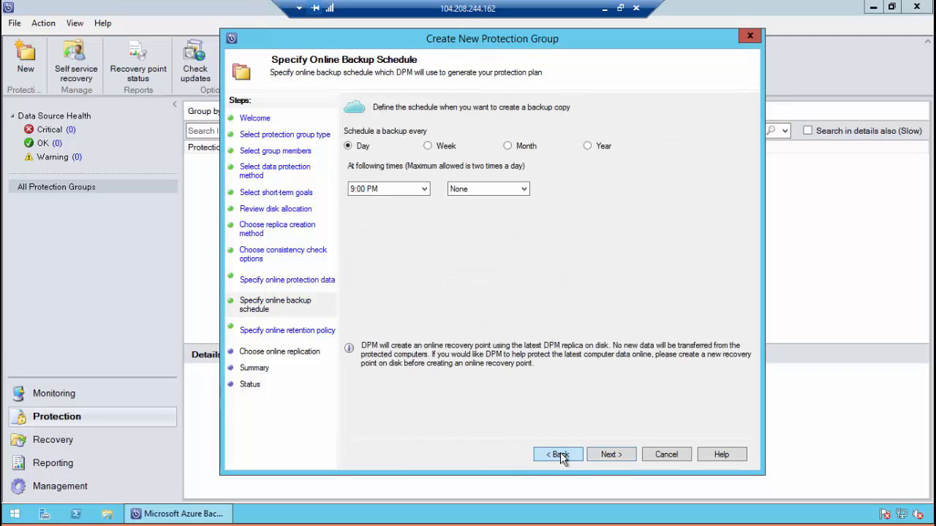
left_click(428, 147)
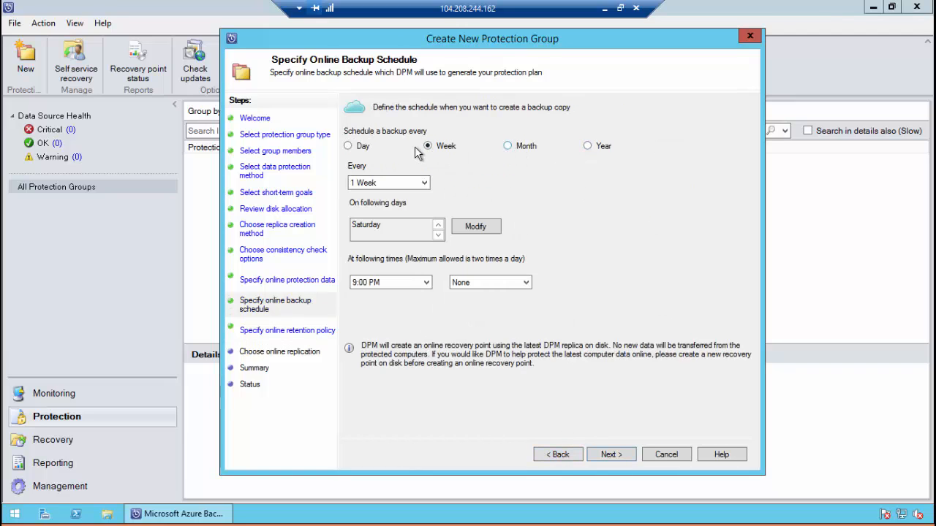
left_click(349, 146)
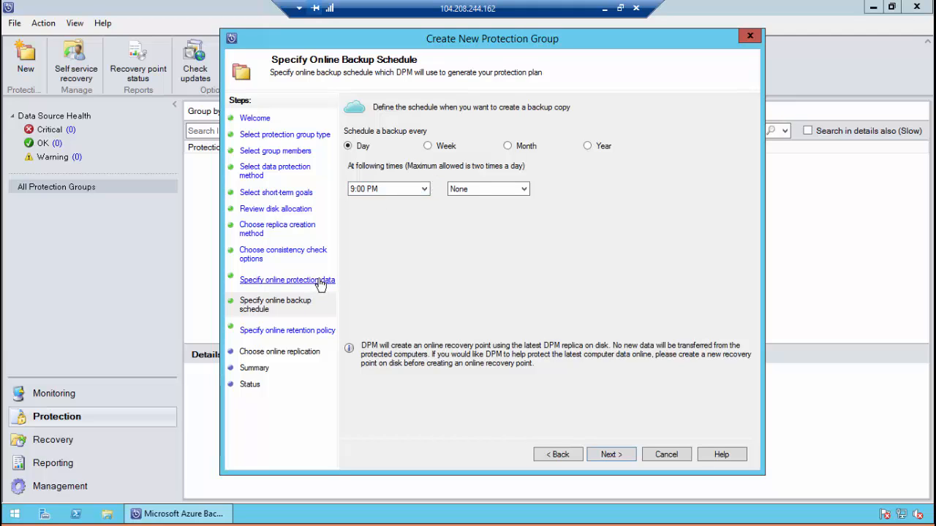
left_click(611, 455)
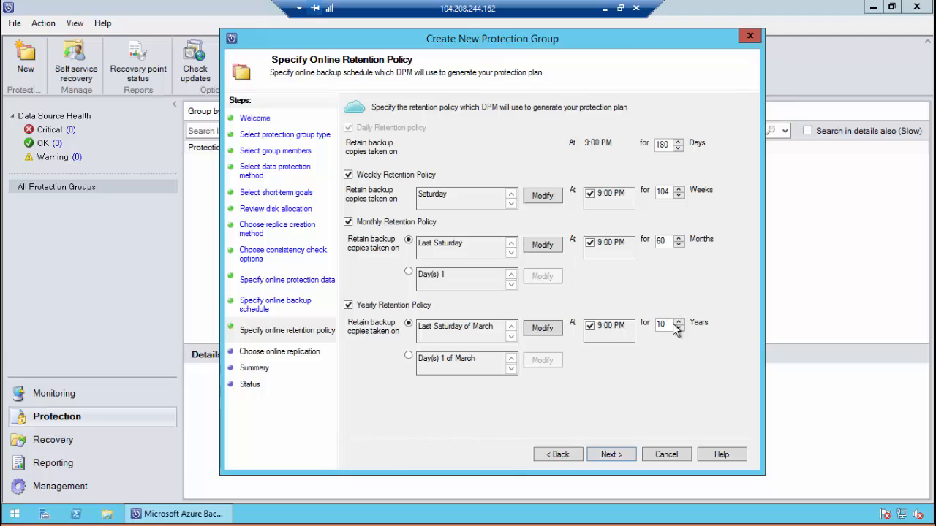
Accept the default retention policy and automatic online replication over the network, create the protection group, and close the wizard
left_click(601, 454)
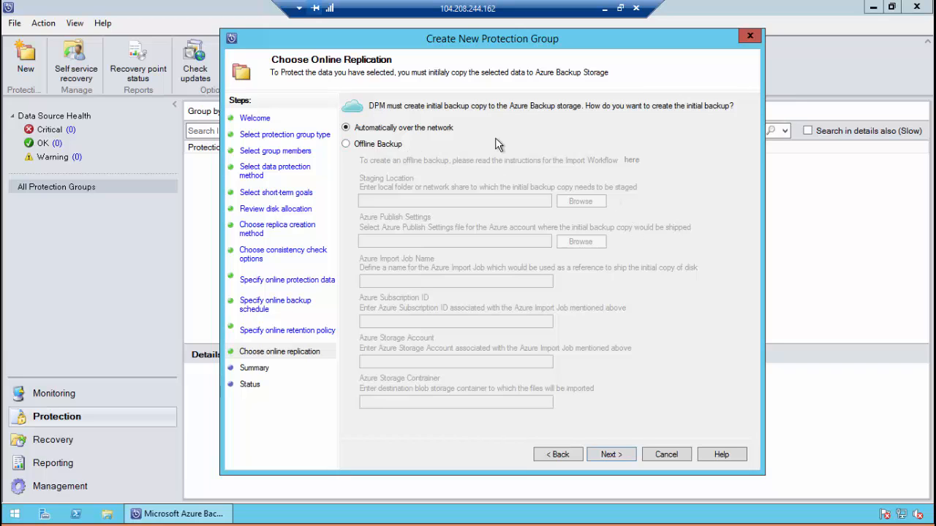
left_click(607, 455)
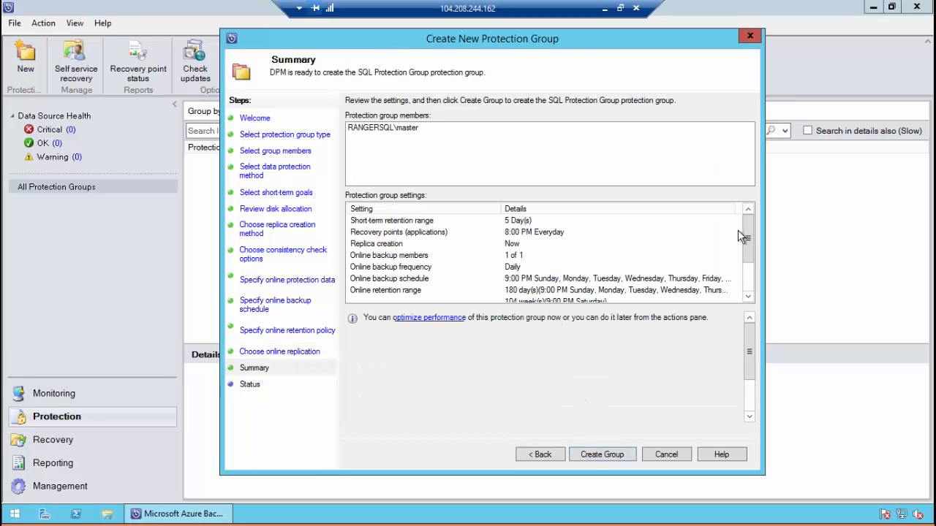
scroll(737, 229, "down", 2)
left_click(612, 452)
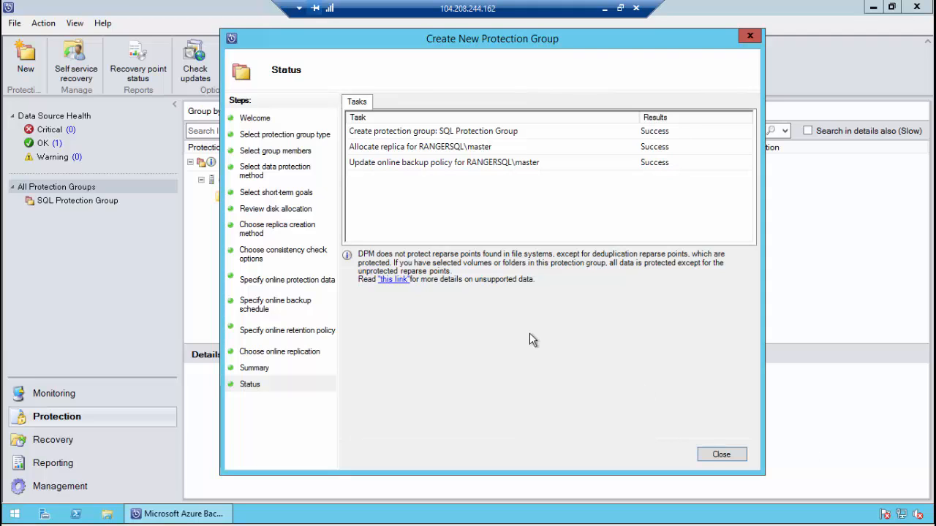
left_click(732, 456)
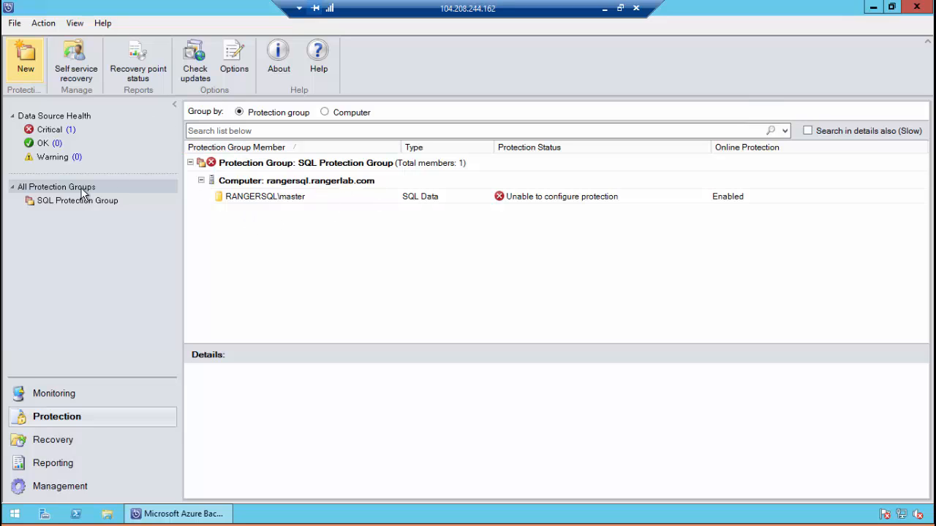
Examine the details of SQL Protection Group and the actions available for its RANGERSQL\master member
left_click(67, 200)
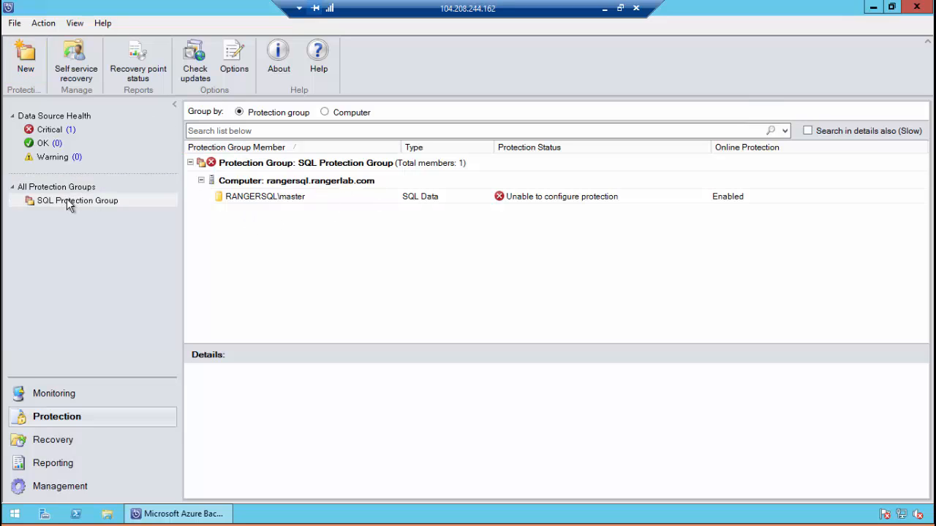
left_click(339, 168)
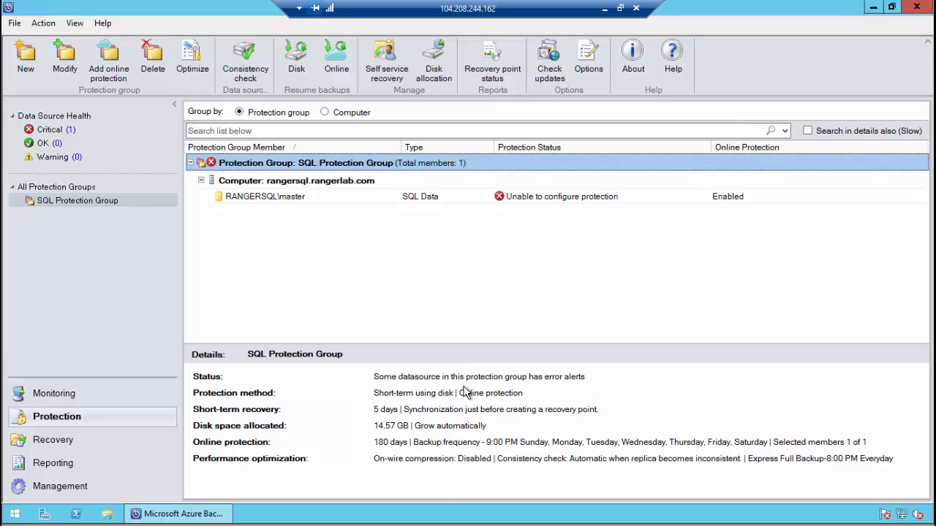
right_click(349, 198)
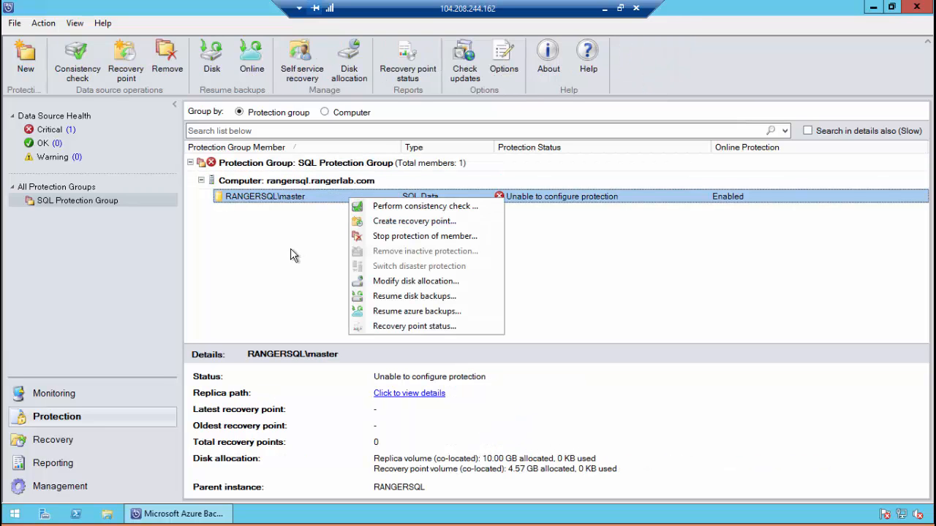
key("Escape")
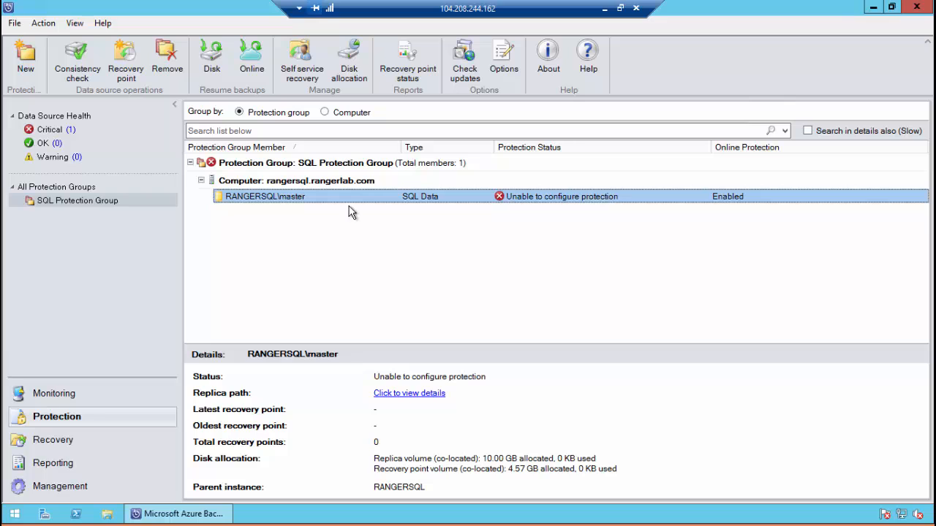
right_click(358, 183)
key("Escape")
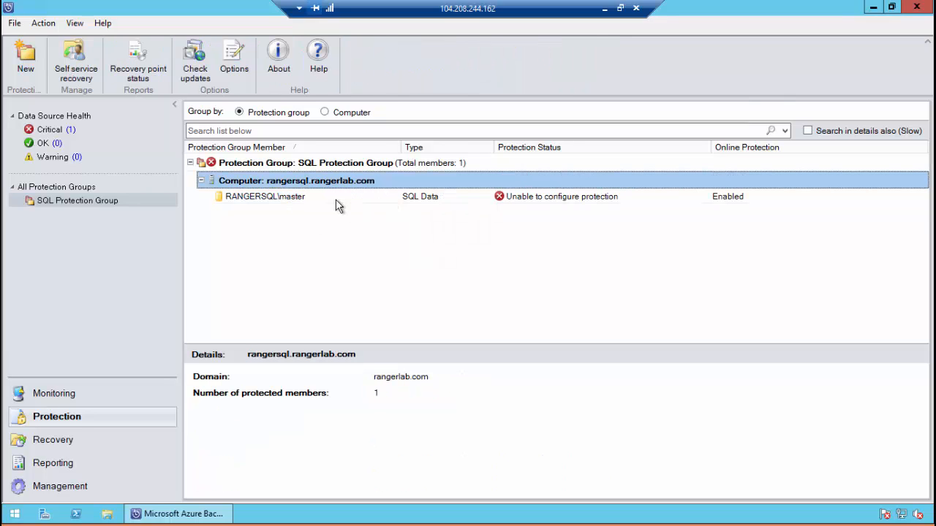
right_click(335, 200)
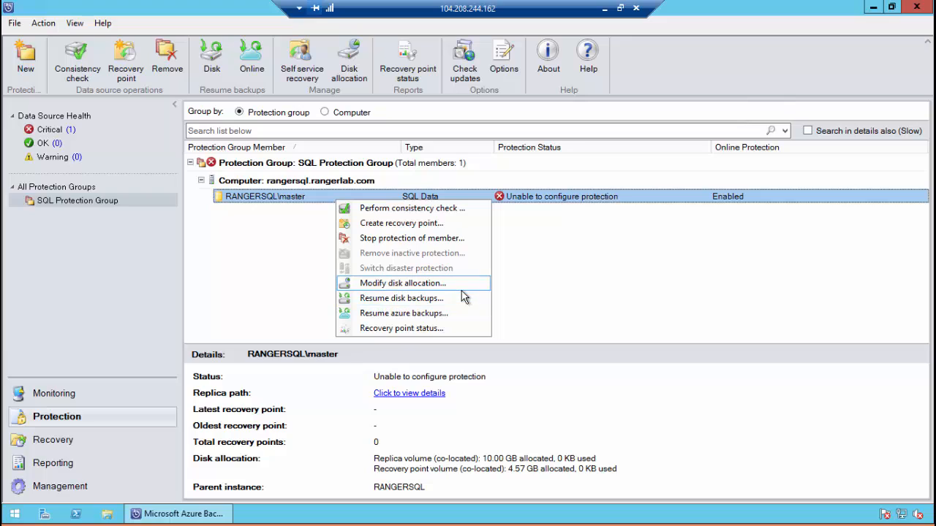
left_click(709, 287)
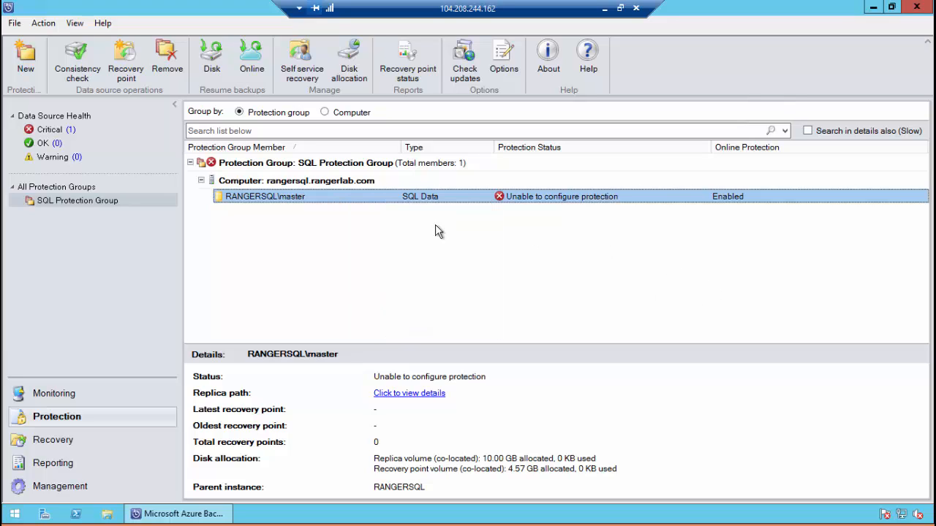
Check the RANGERSQL protection agent's status, and return to the protection status details of RANGERSQL\master
left_click(66, 497)
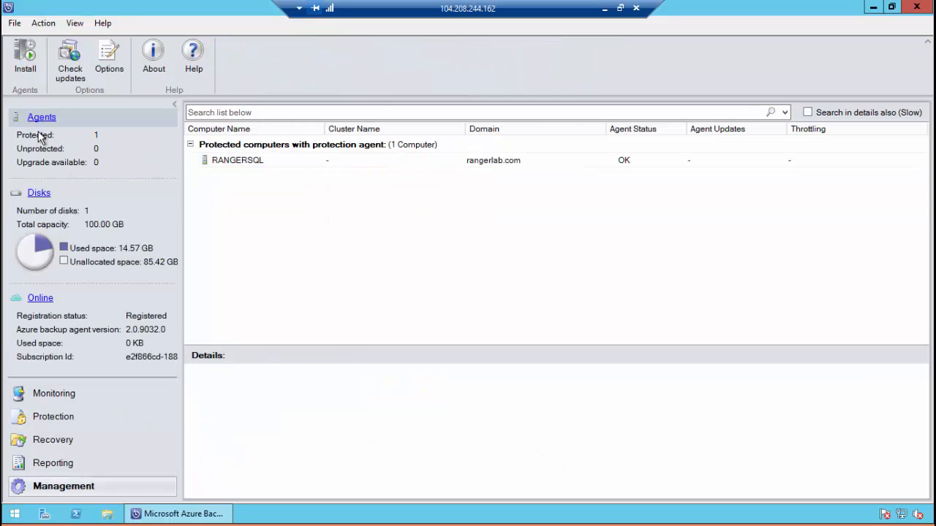
left_click(64, 417)
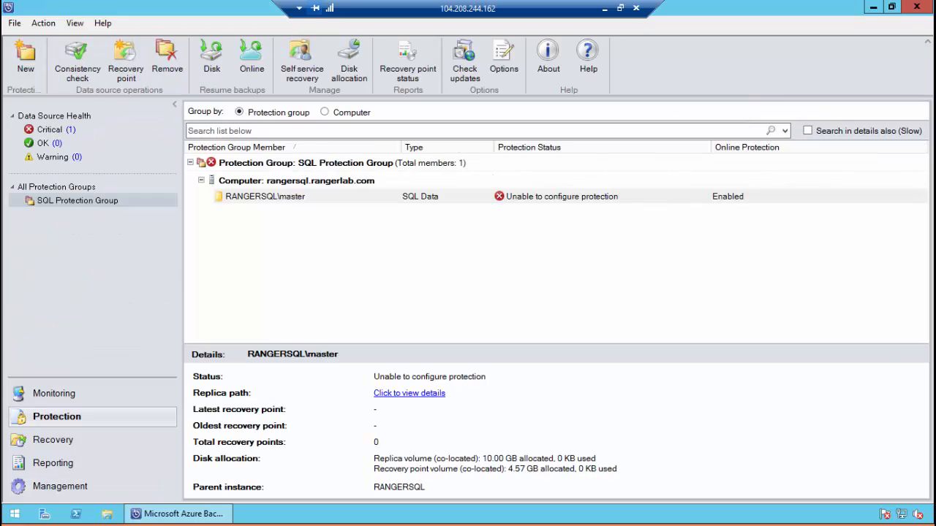
left_click(549, 198)
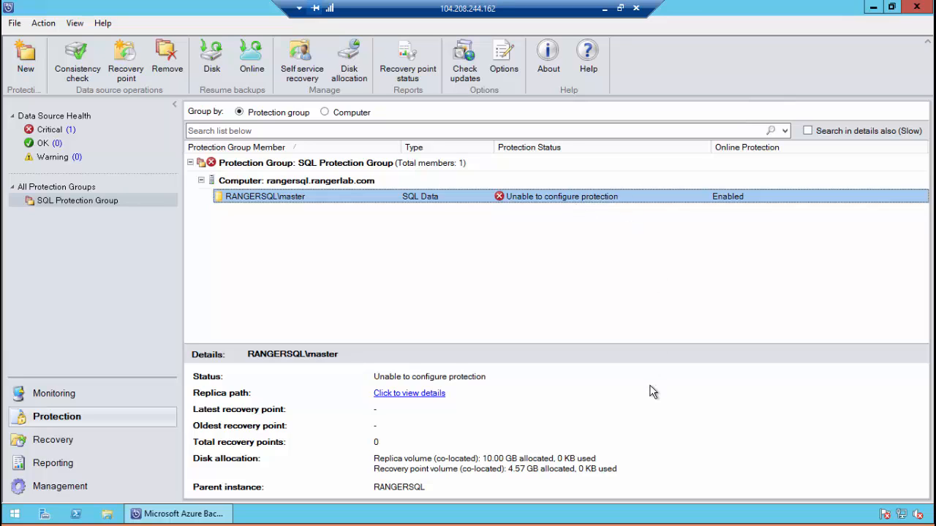
Show the critical data sources and view the replica path details of RANGERSQL\master
left_click(56, 133)
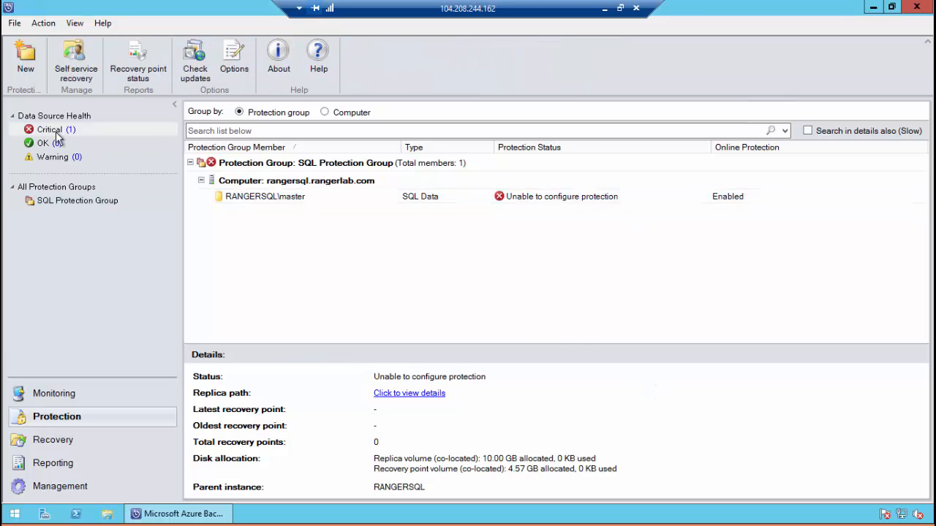
left_click(315, 166)
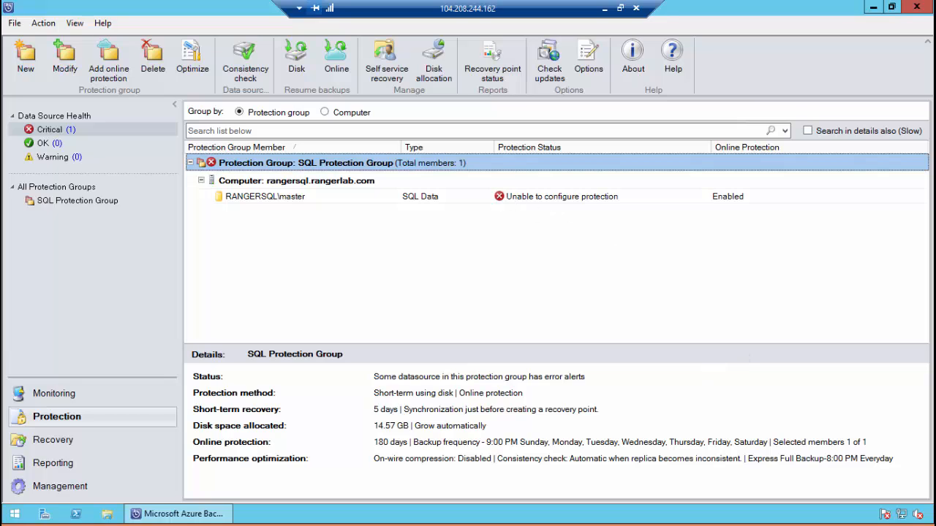
left_click(556, 196)
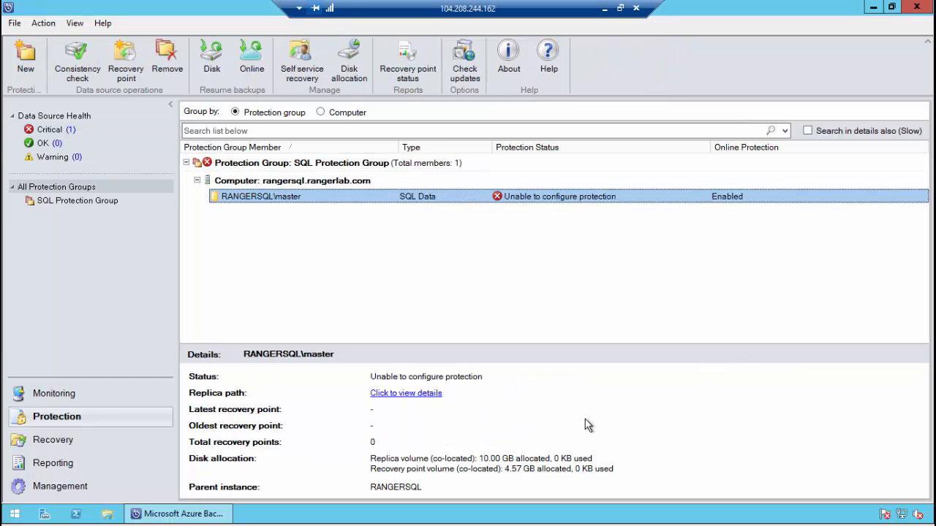
left_click(422, 397)
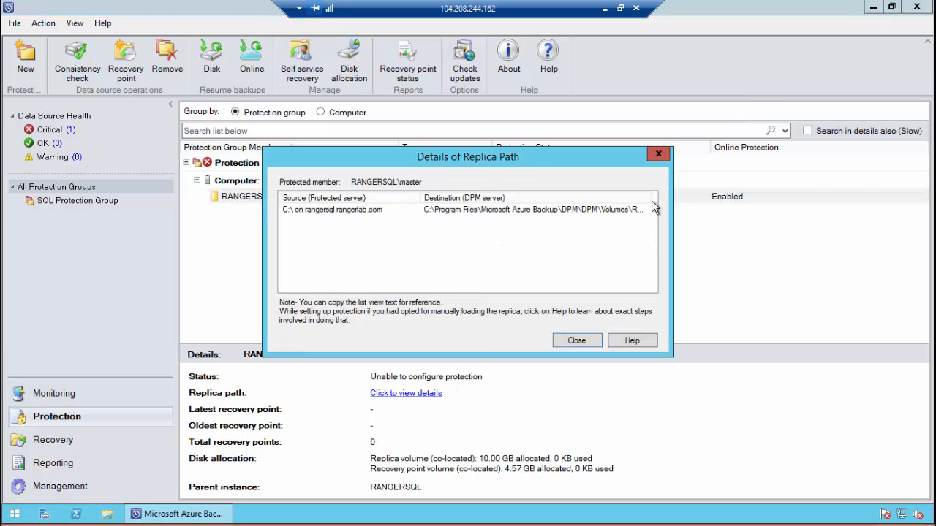
View the full replica destination path of RANGERSQL\master, close its details, and check the disk allocation without changing it
double_click(656, 198)
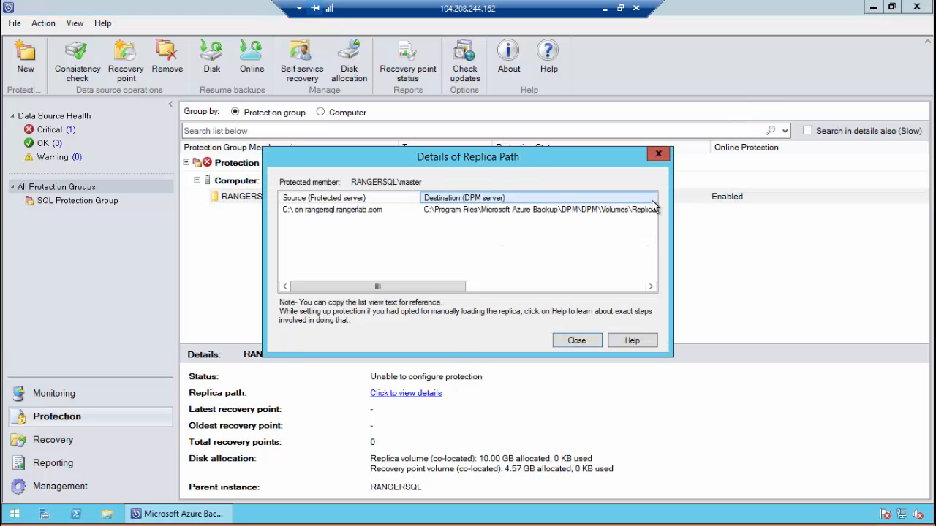
left_click(628, 289)
left_click(659, 154)
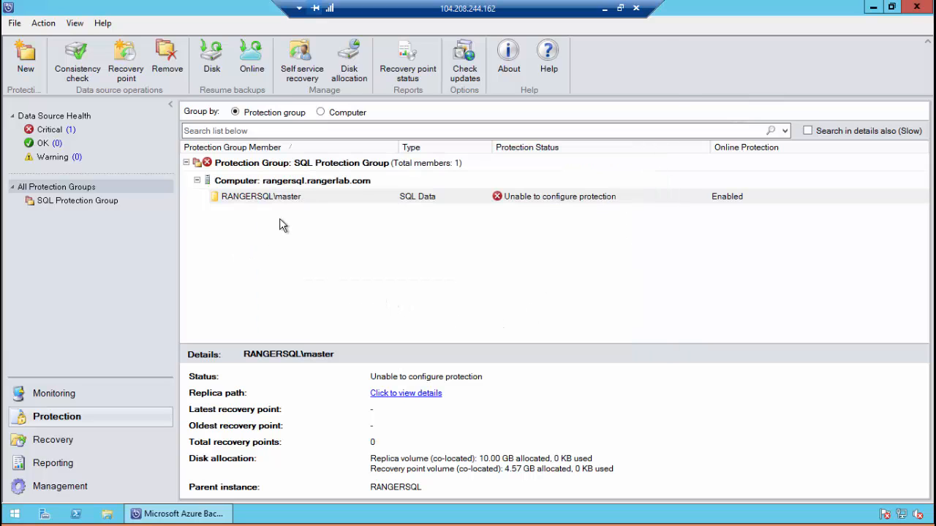
left_click(349, 61)
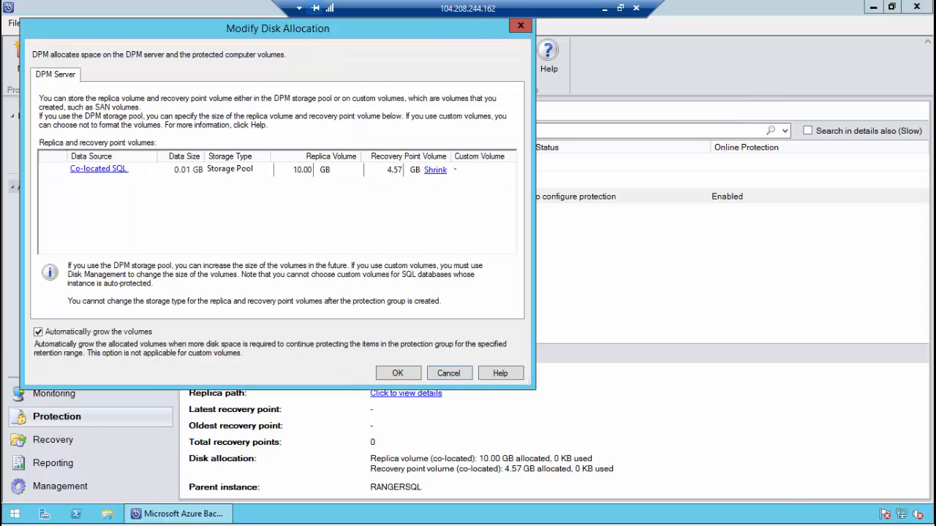
key("Escape")
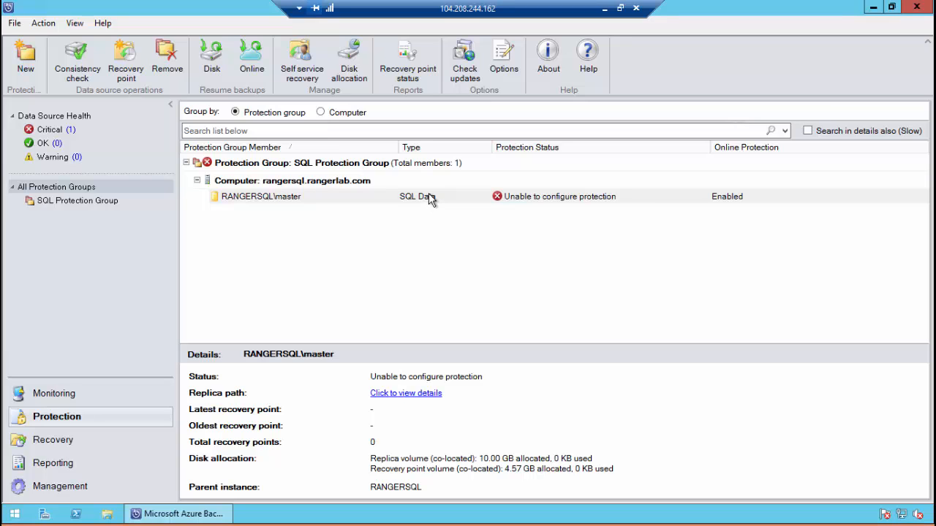
Examine the critical monitoring alert for RANGERSQL\master, including its description and recommended action
left_click(82, 398)
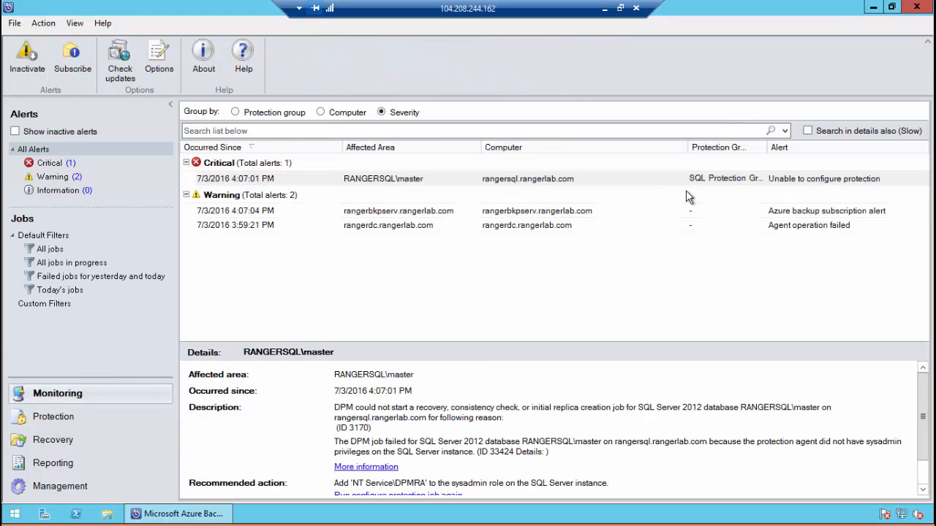
left_click(523, 180)
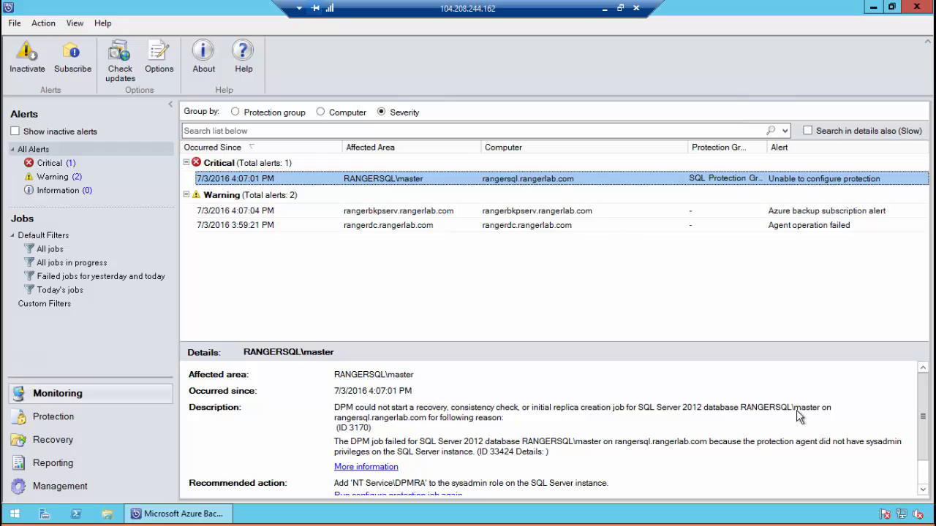
scroll(922, 419, "down", 1)
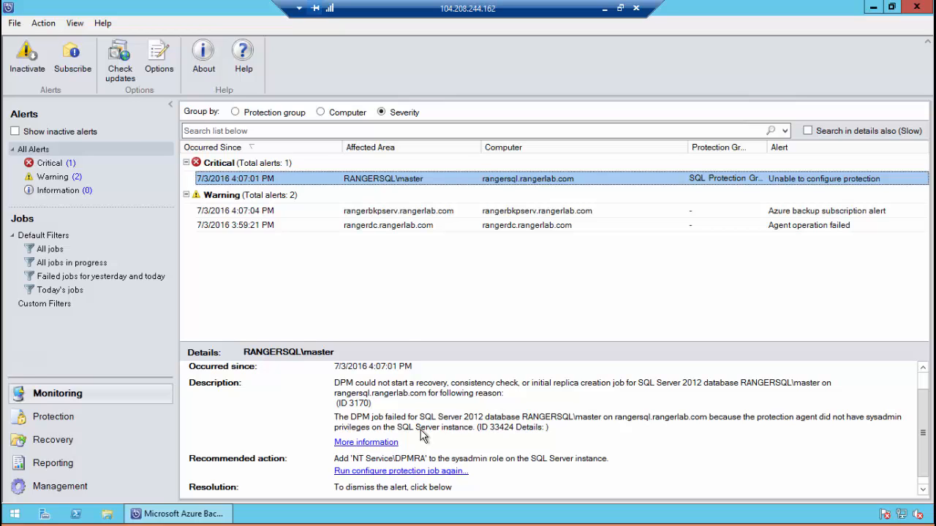
Switch to SQL Server Management Studio on the rangersql machine and examine the server-level security logins
left_click(606, 11)
left_click(411, 510)
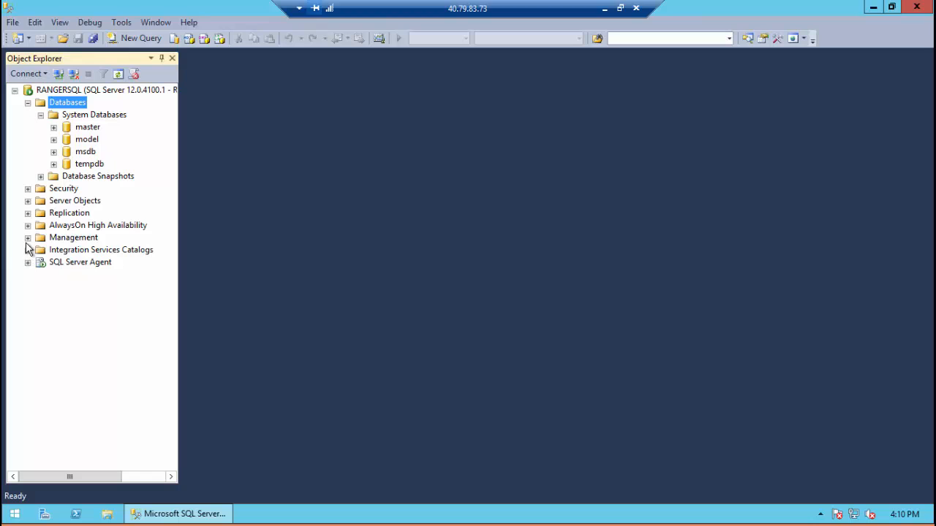
left_click(28, 189)
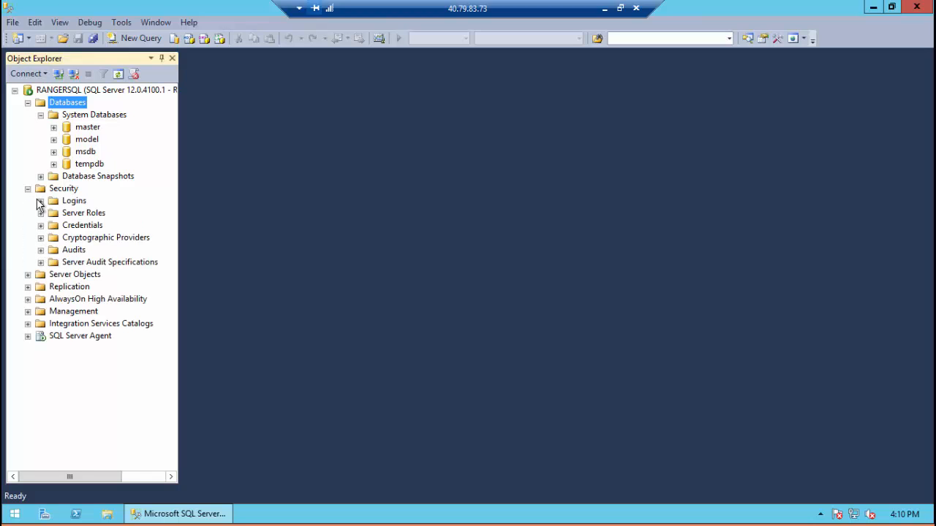
left_click(40, 200)
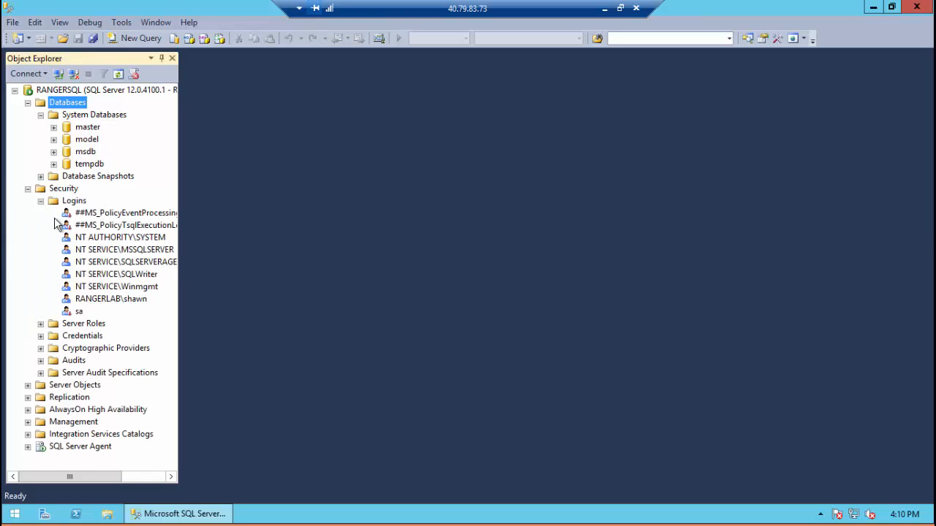
left_click(116, 300)
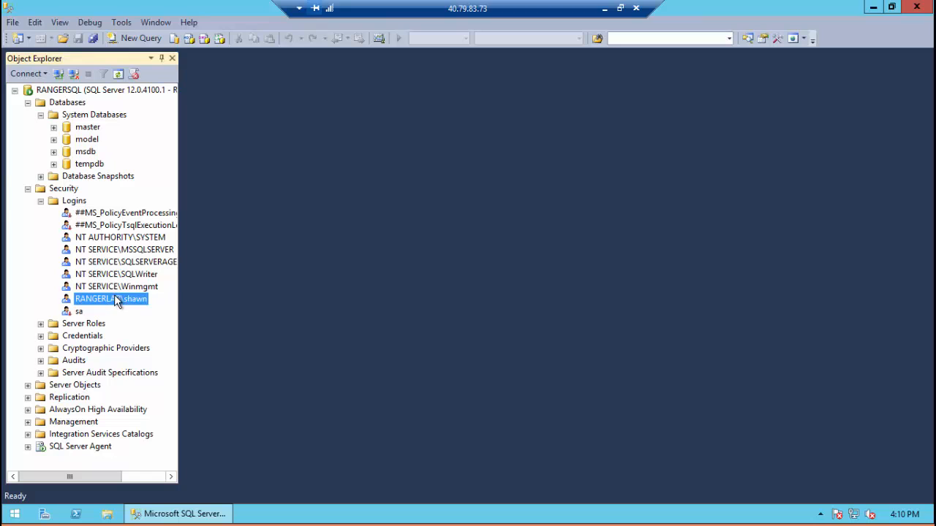
Switch back to the rangerbkpserv session and recheck the critical alert for RANGERSQL\master
left_click(605, 9)
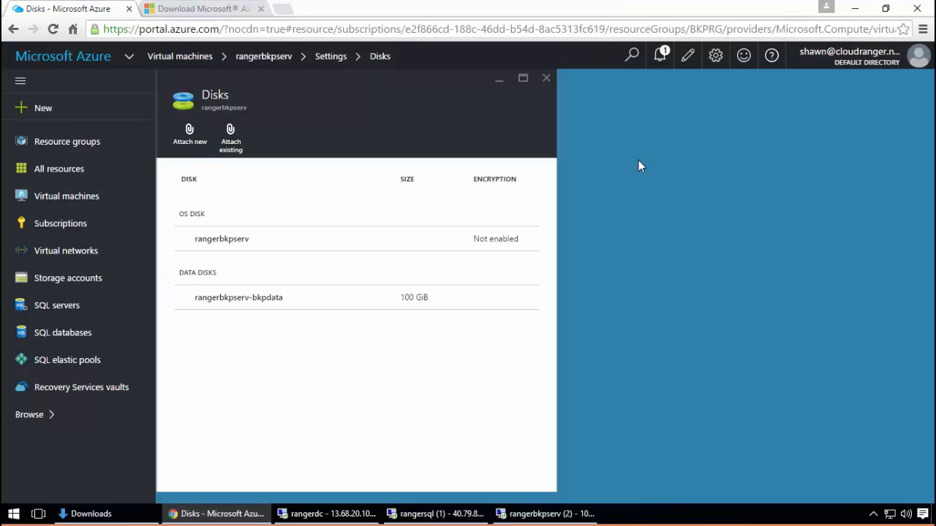
left_click(441, 513)
left_click(604, 8)
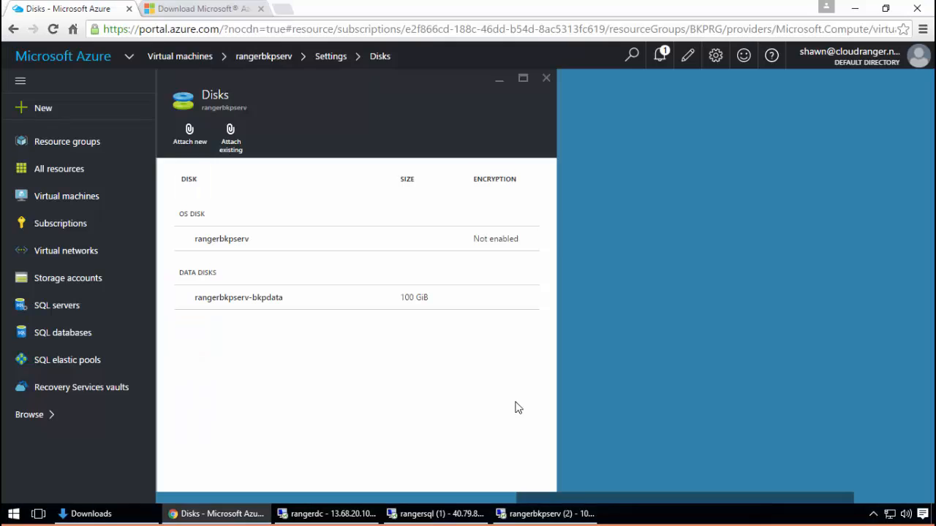
left_click(419, 515)
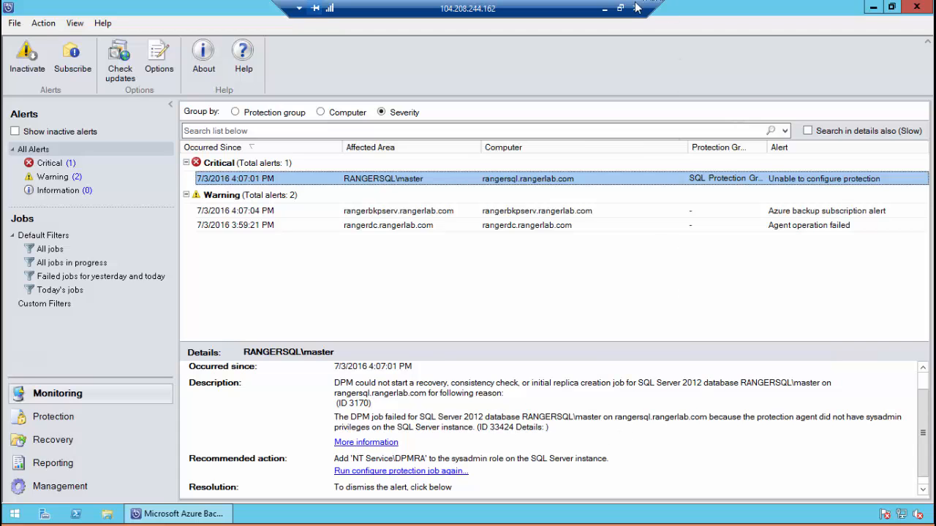
left_click(605, 9)
left_click(537, 514)
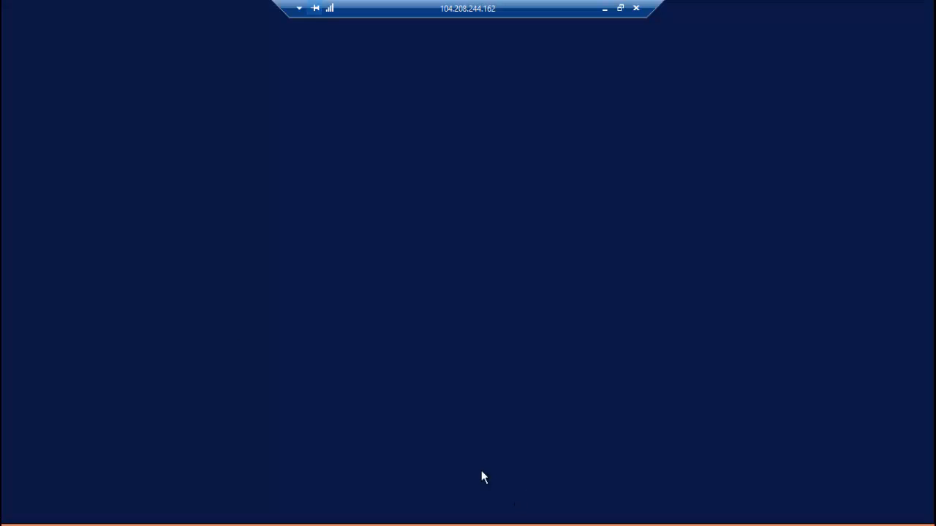
left_click(604, 9)
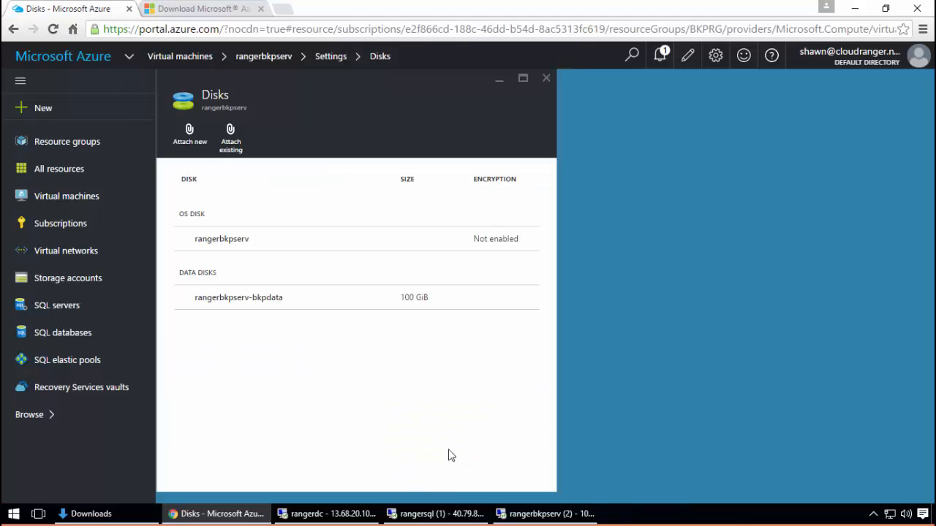
Return to Management Studio on rangersql, list the master database's security users, and widen Object Explorer to show their full names
left_click(459, 516)
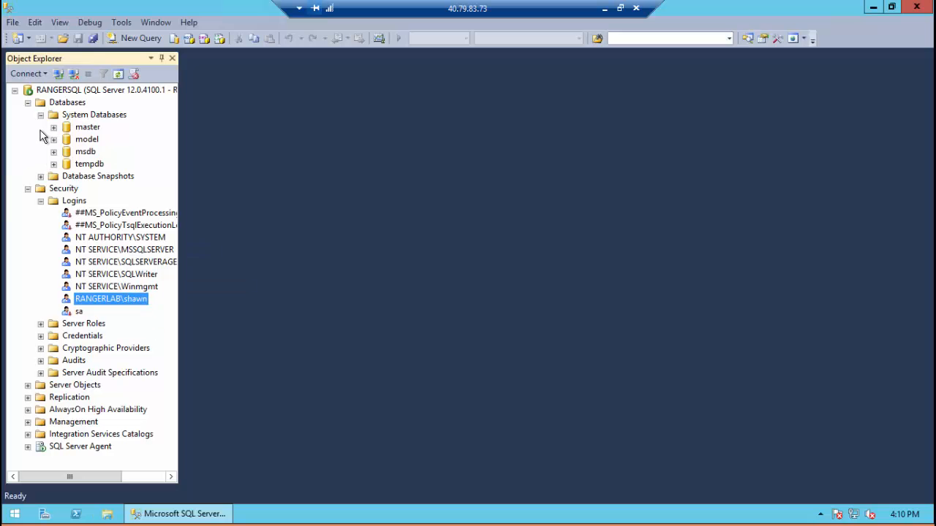
left_click(54, 128)
left_click(66, 213)
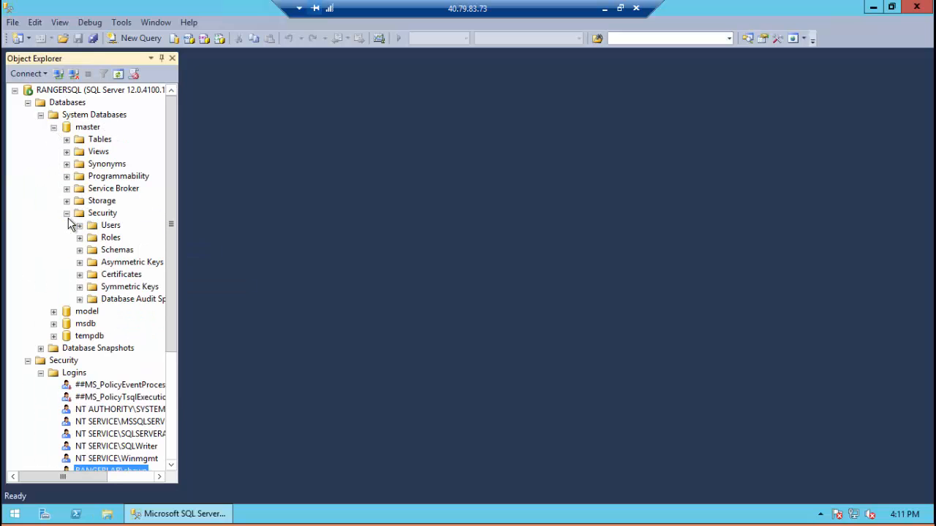
left_click(80, 226)
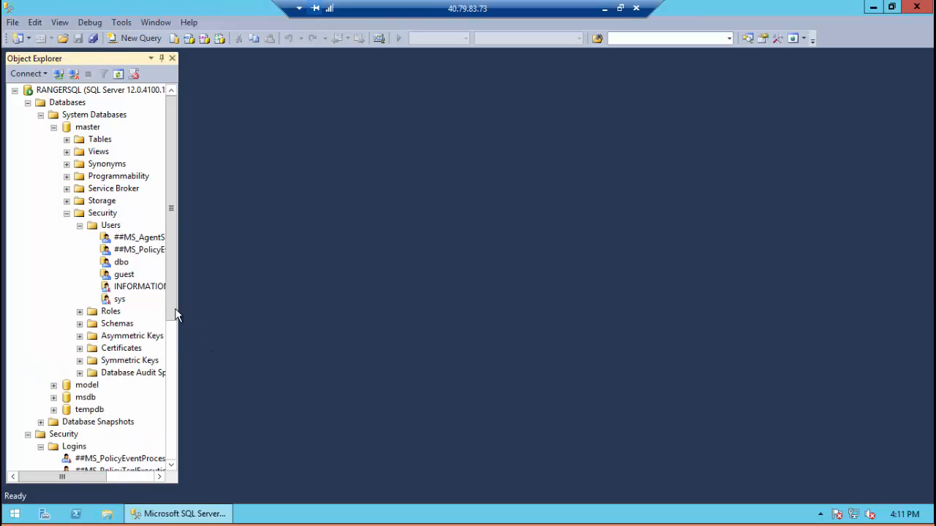
left_click_drag(176, 314, 370, 293)
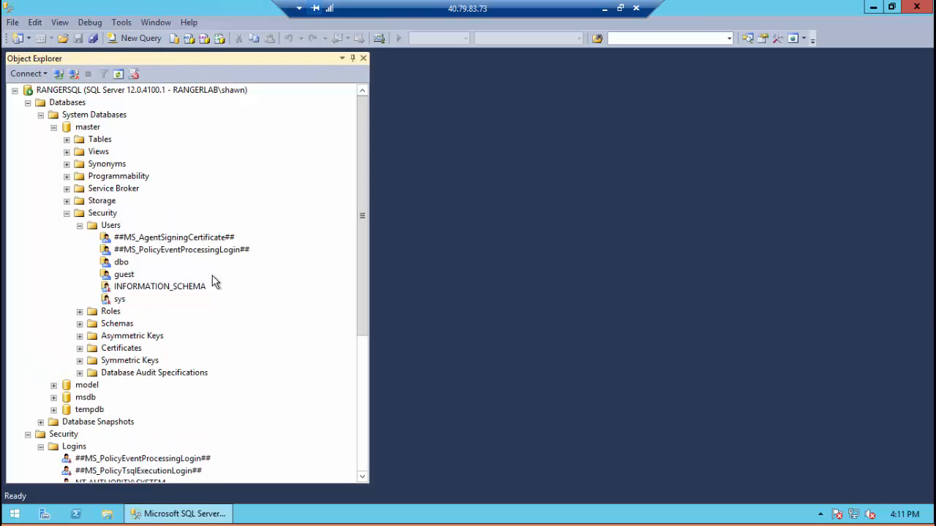
Start a new SQL user with login in the master database and assign the RANGERLAB domain user's login to it
right_click(120, 225)
left_click(141, 234)
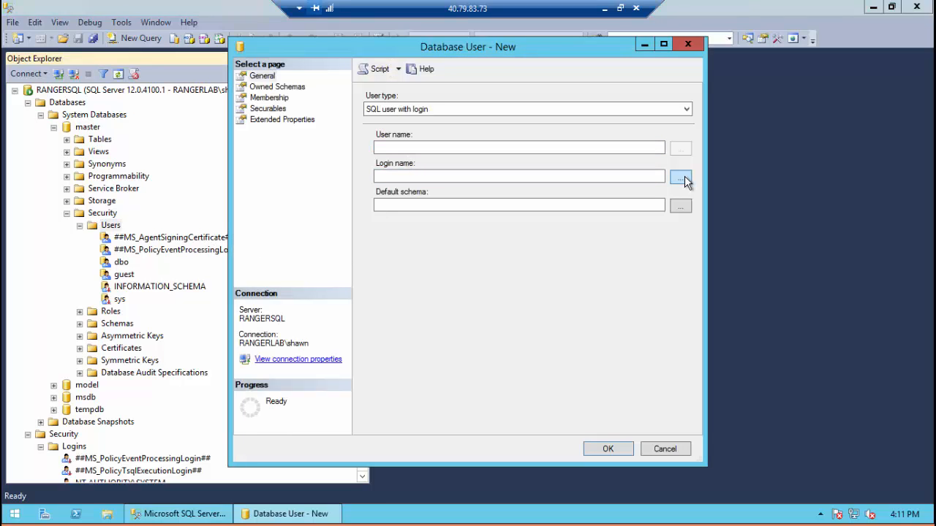
left_click(683, 177)
left_click(313, 173)
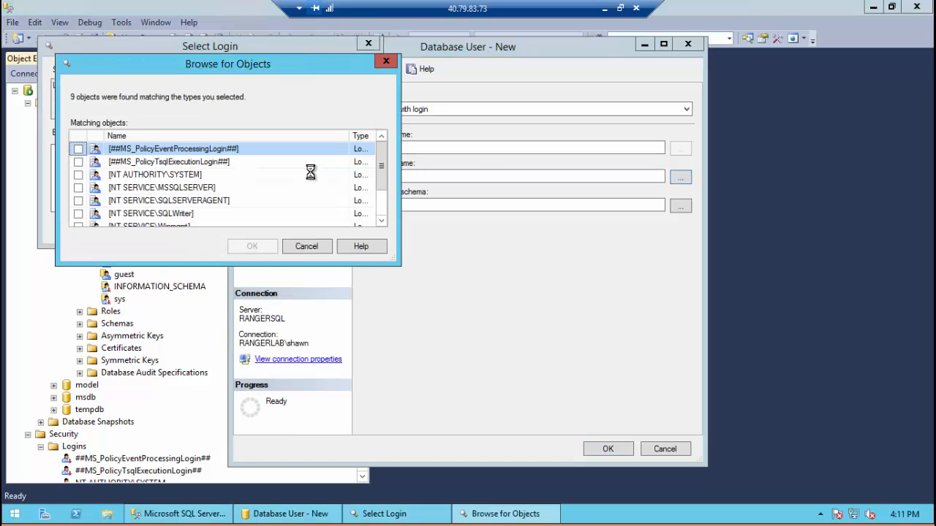
left_click_drag(381, 164, 384, 199)
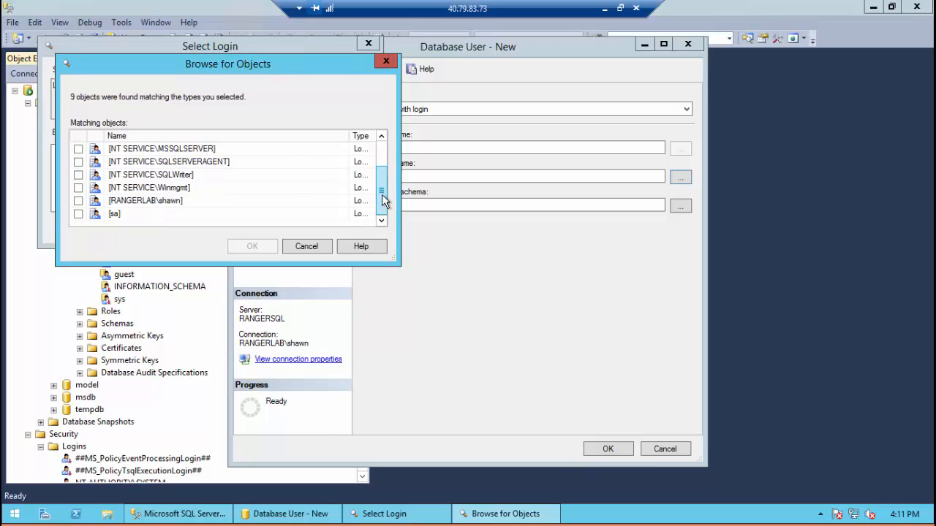
left_click(78, 201)
left_click(252, 245)
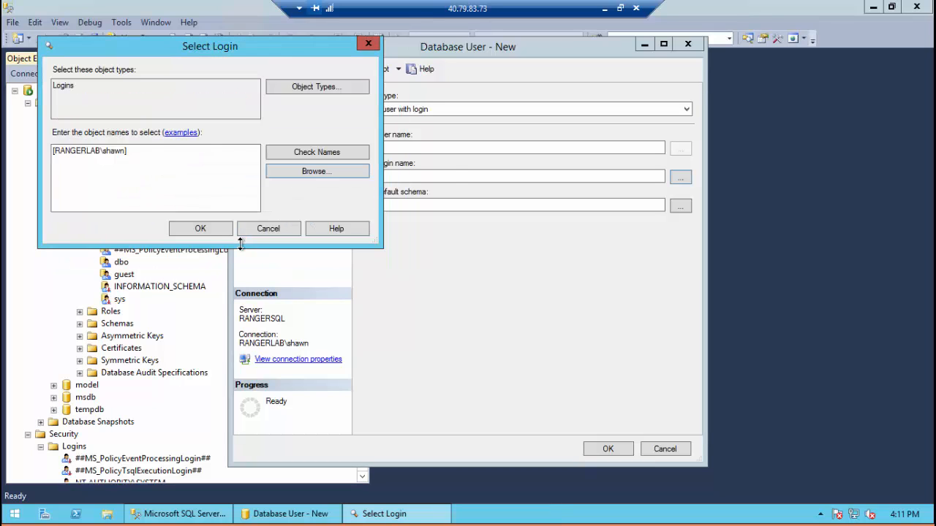
left_click(201, 230)
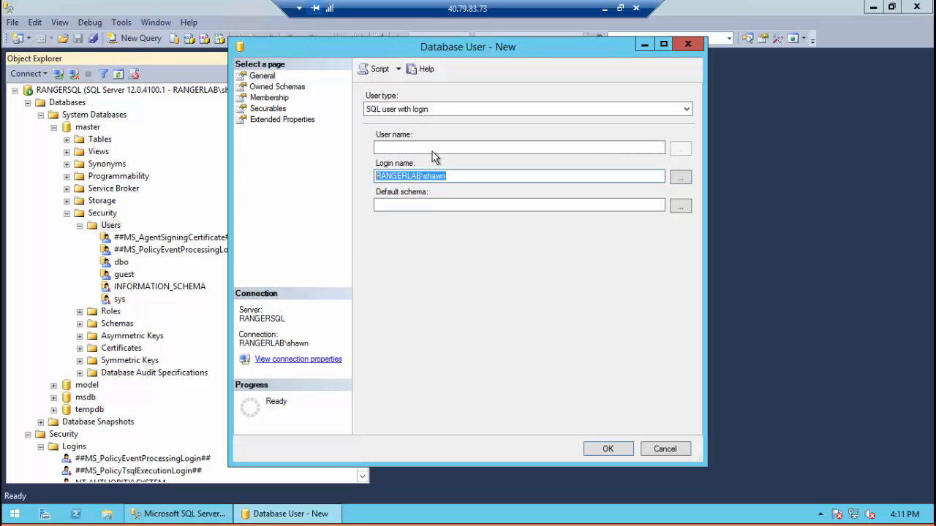
Enter the same domain account as the user name, review the database role memberships without selecting any, and create the user
left_click(472, 146)
type("RANGERLAB\\shawn")
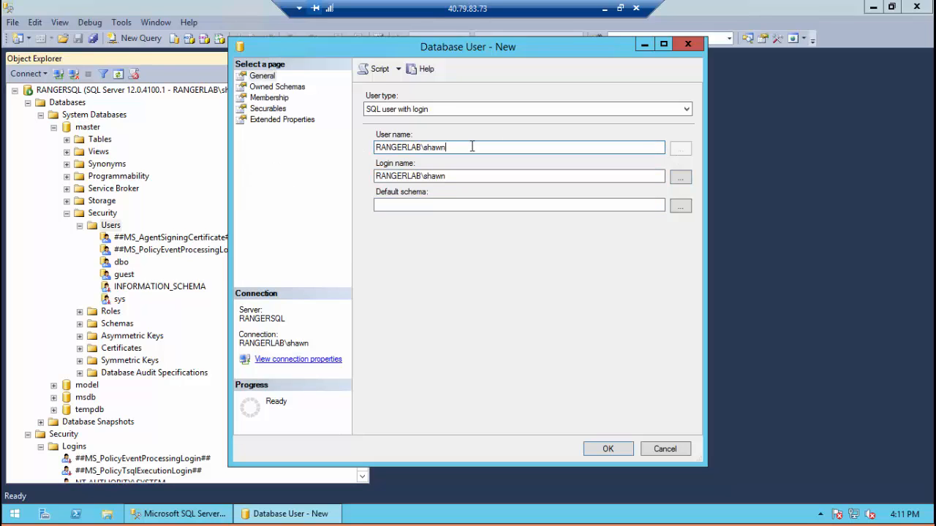
left_click(278, 98)
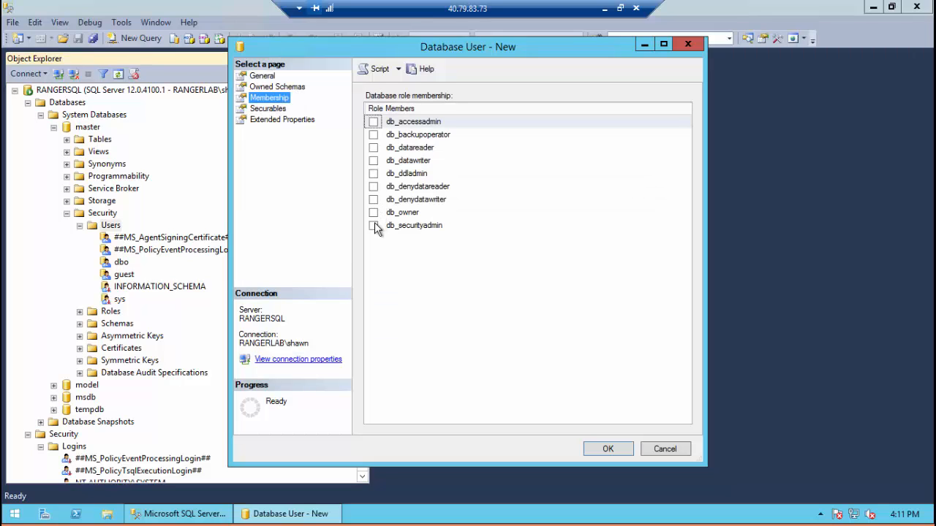
left_click(585, 451)
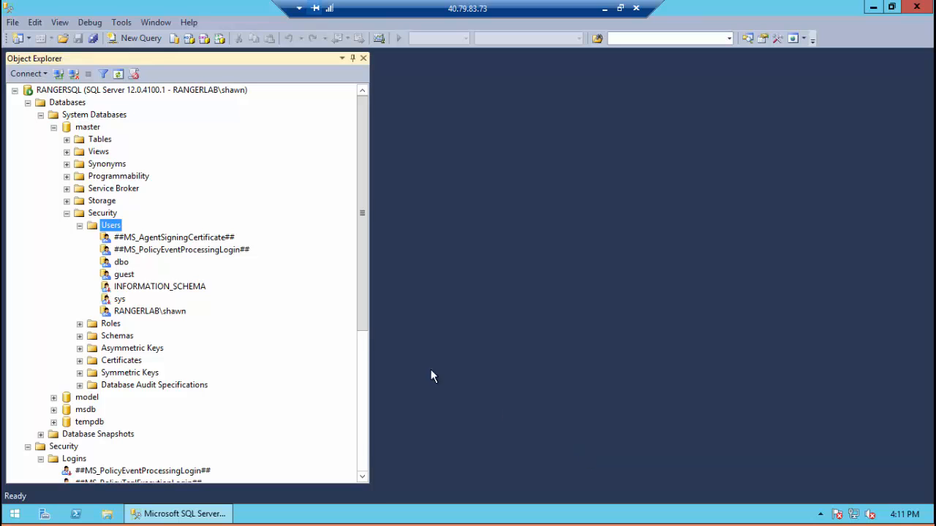
Switch to Azure Backup Server on rangerbkpserv and check the protection status of RANGERSQL\master in SQL Protection Group
left_click(604, 8)
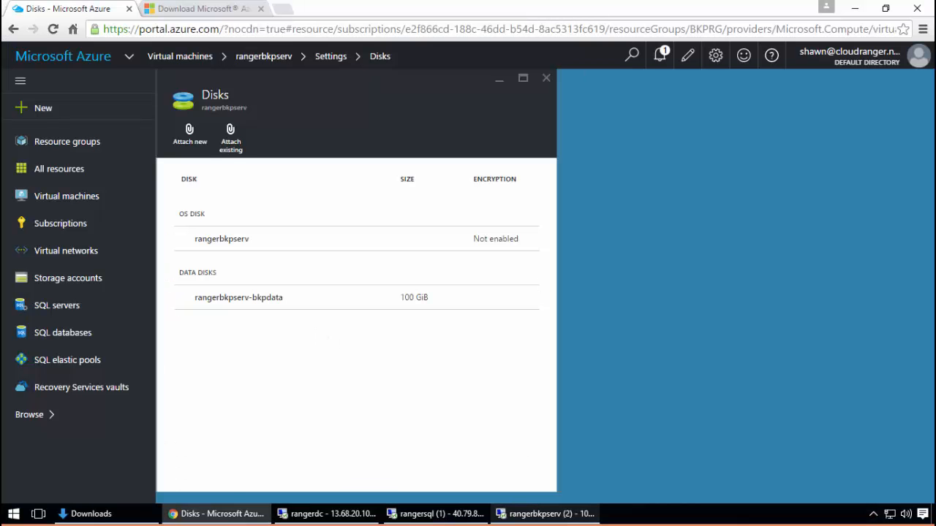
mouse_move(439, 514)
left_click(571, 479)
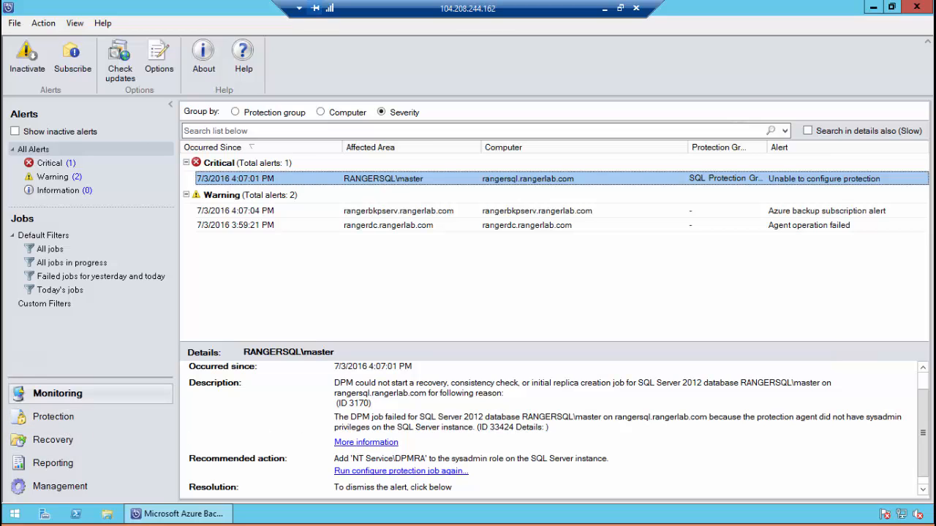
left_click(56, 416)
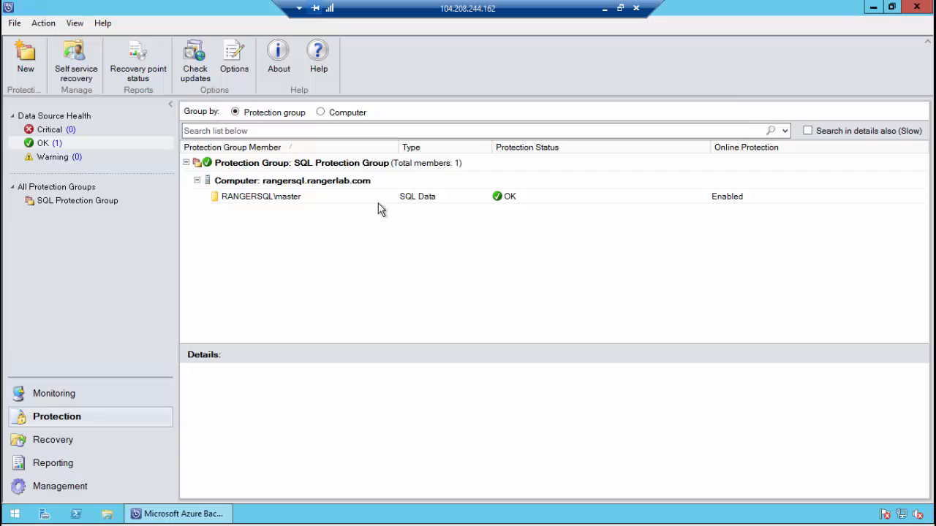
Review the remaining monitoring alerts and read the details of the rangerdc warning, including its recommended action
left_click(72, 387)
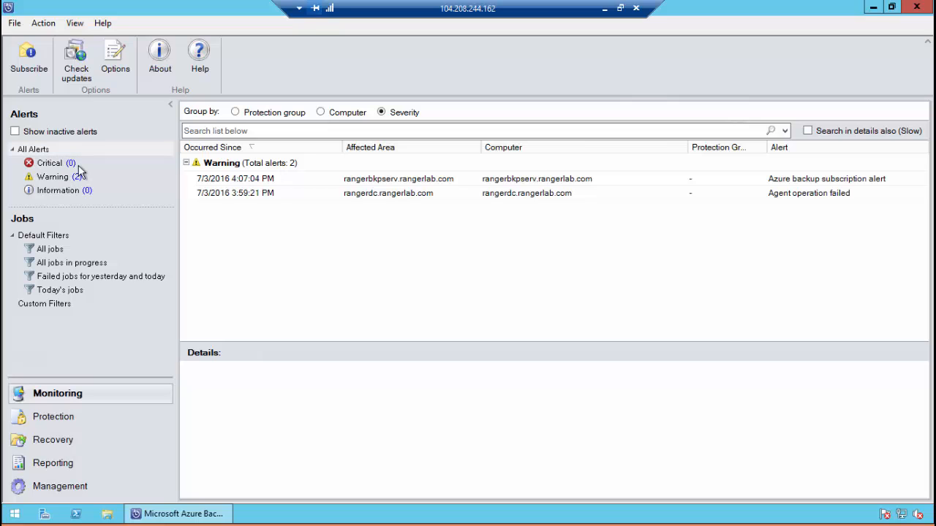
left_click(310, 195)
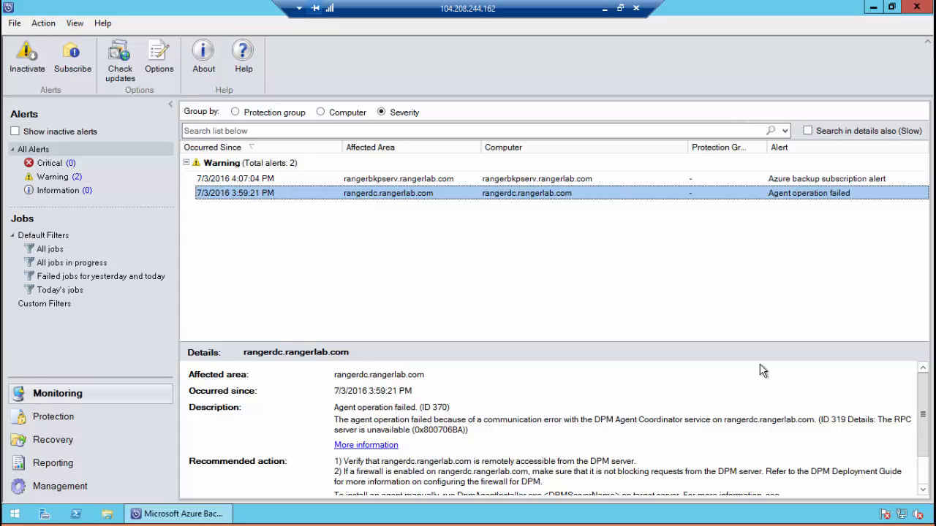
scroll(923, 415, "down", 2)
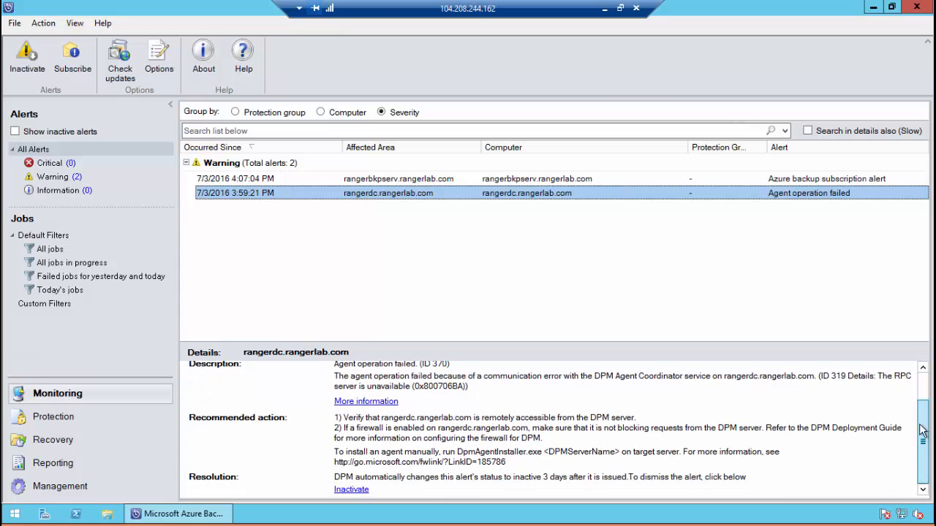
scroll(922, 415, "up", 2)
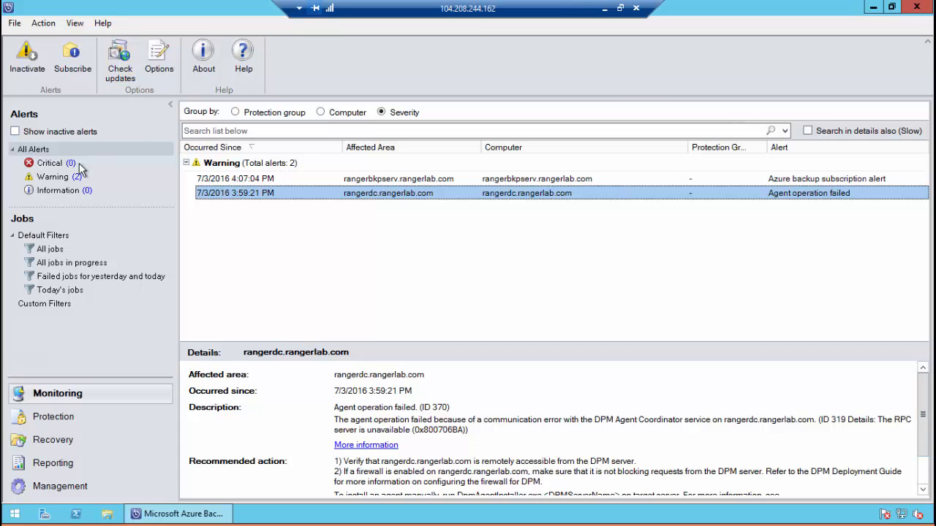
Switch to SQL Server Management Studio on rangersql and check the NT SERVICE\DPMRA login under the server's security logins
left_click(67, 417)
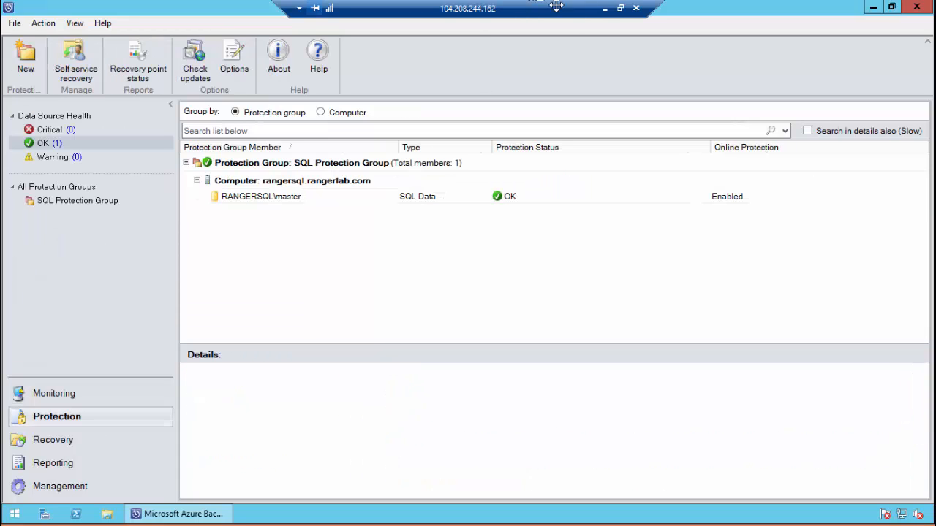
left_click(604, 9)
left_click(450, 514)
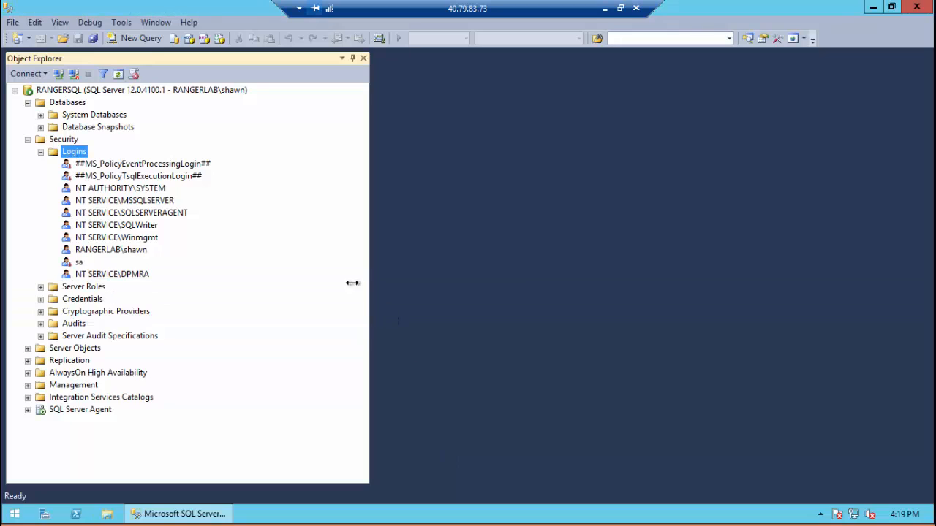
left_click(130, 277)
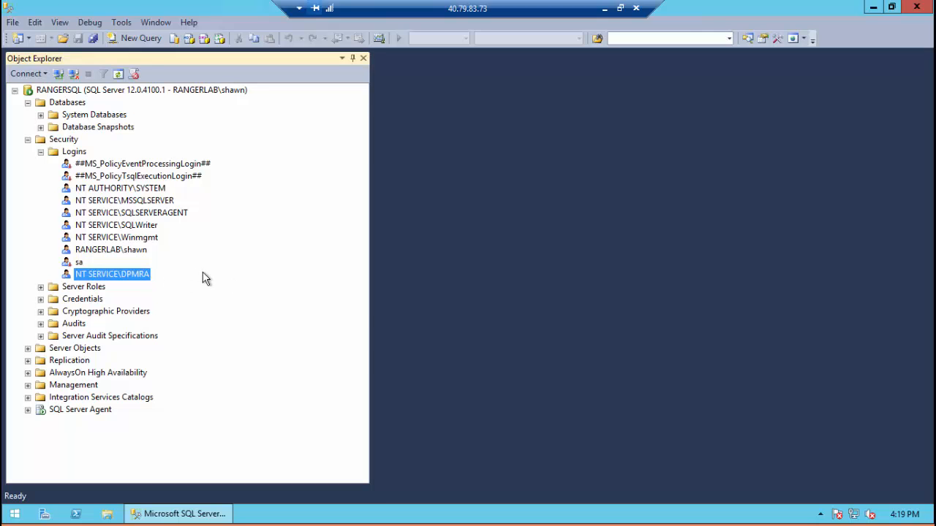
left_click(606, 9)
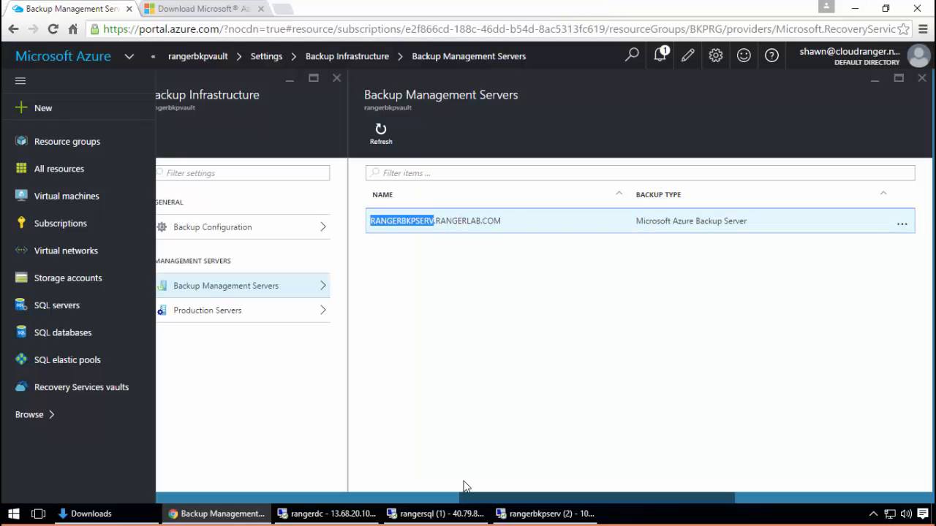
Switch back to Azure Backup Server on rangerbkpserv and review the RANGERSQL\master protection details and the monitoring alerts
mouse_move(512, 516)
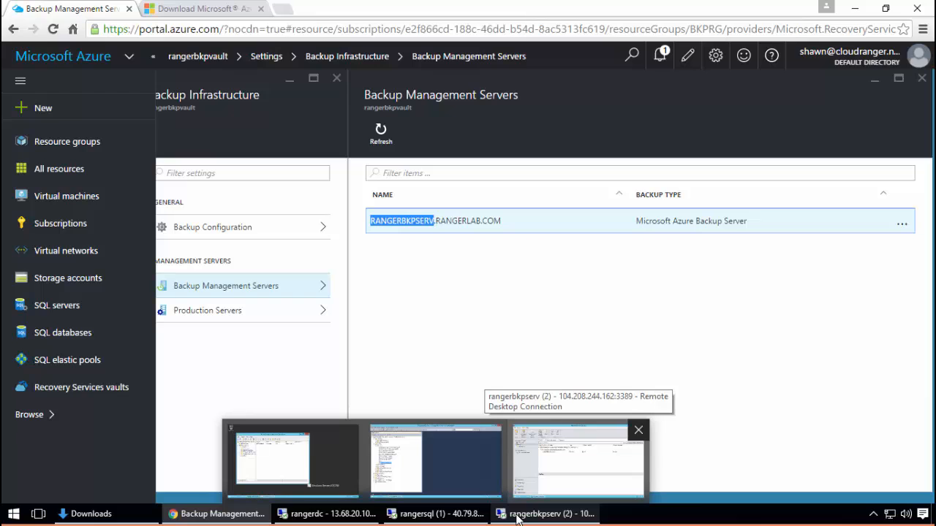
left_click(516, 516)
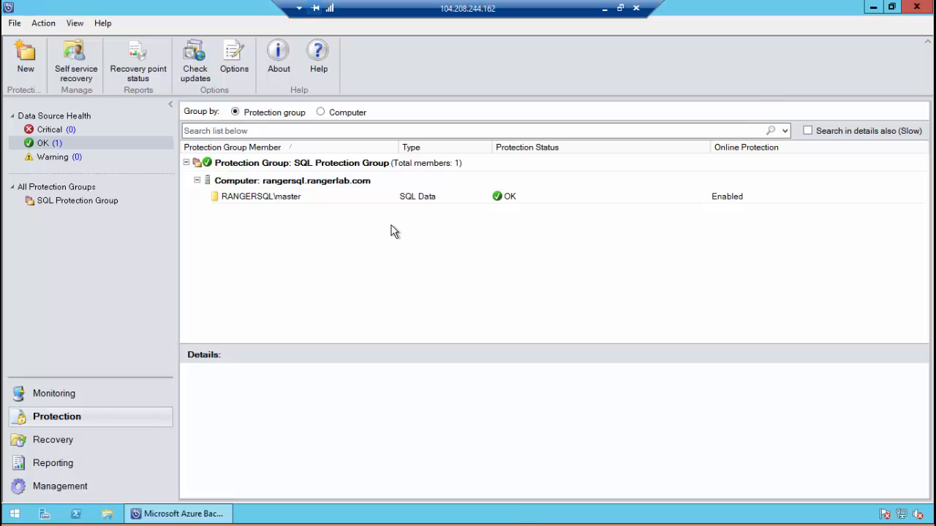
left_click(350, 199)
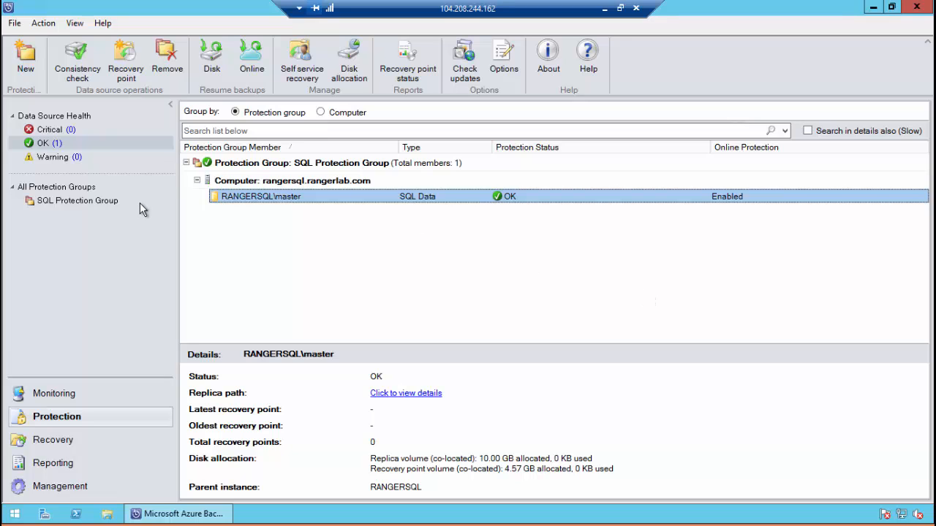
left_click(77, 398)
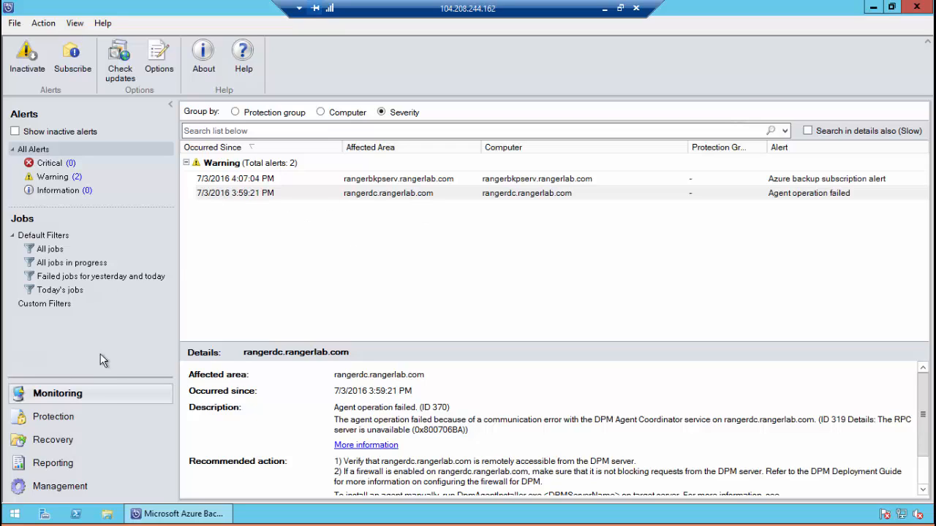
left_click(58, 415)
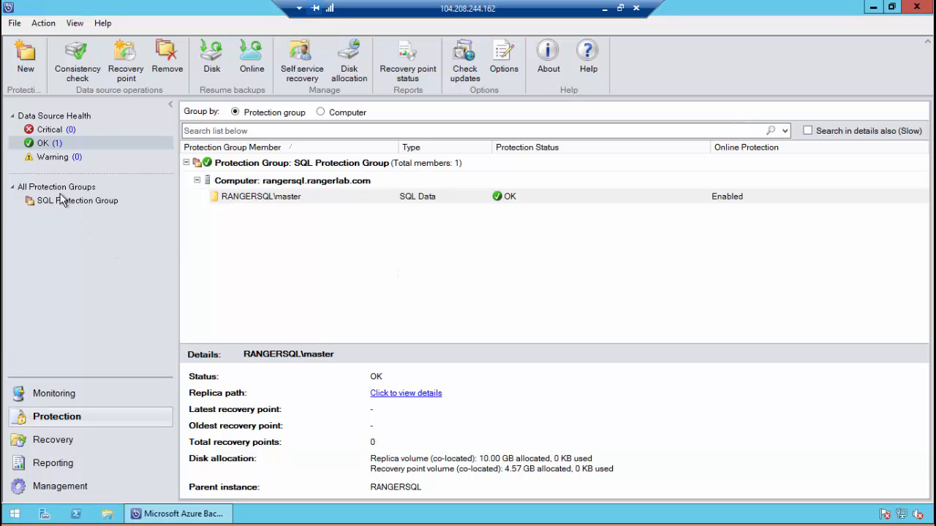
left_click(356, 244)
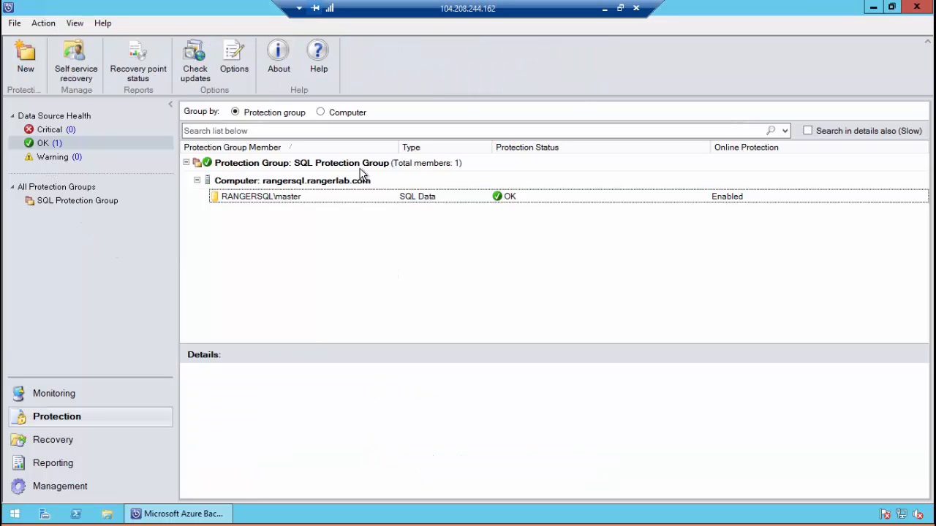
Start a new protection group for servers and add the C:\mybackup folder on RANGERSQL as its member
left_click(18, 63)
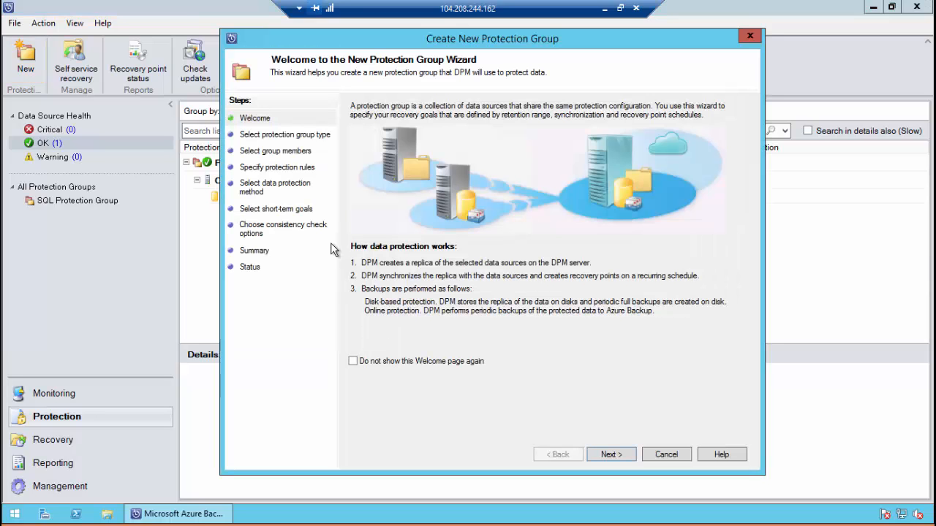
left_click(604, 454)
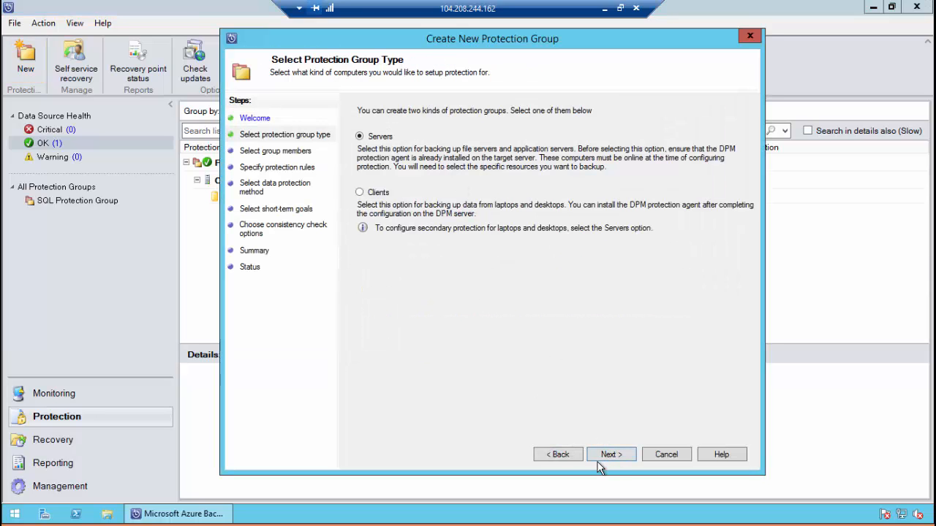
left_click(604, 456)
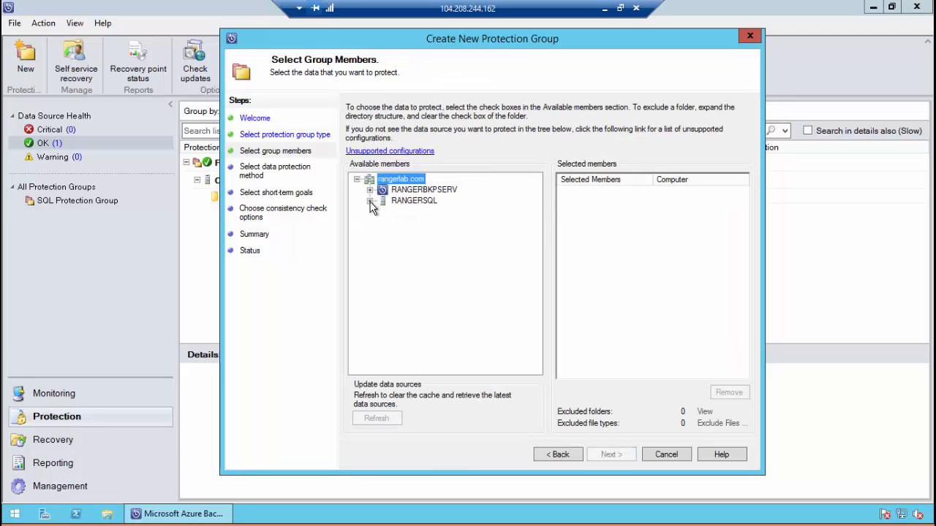
left_click(370, 201)
left_click(383, 233)
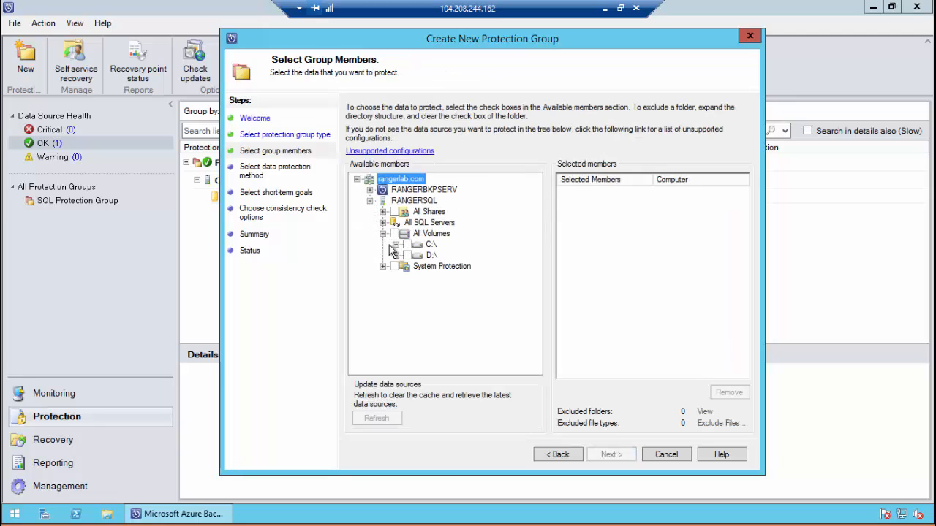
left_click(395, 244)
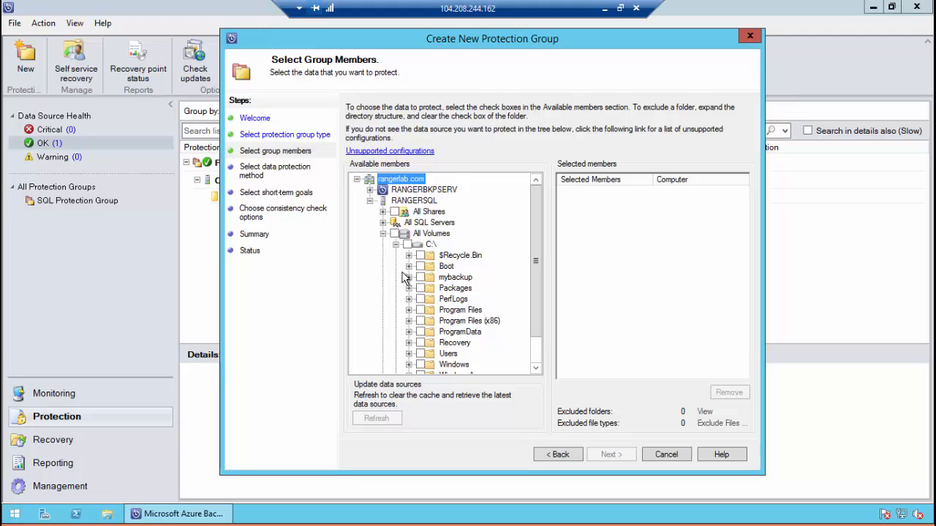
left_click(421, 277)
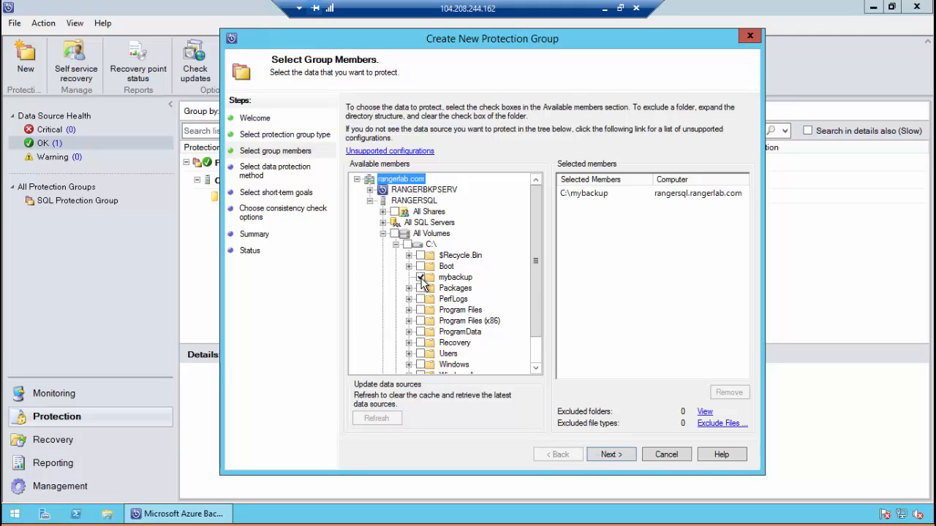
left_click(612, 454)
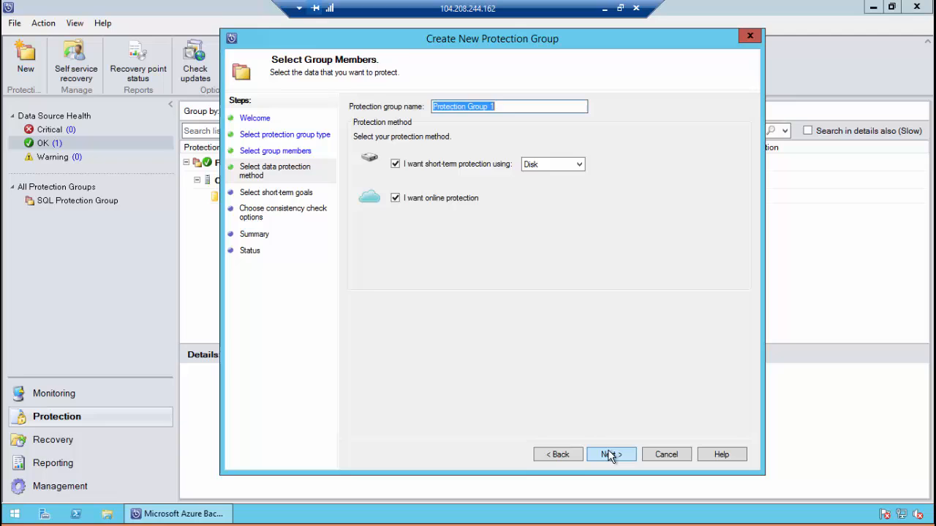
Name the group Folder Protection Group, keeping both short-term disk protection and online protection enabled
left_click(435, 107)
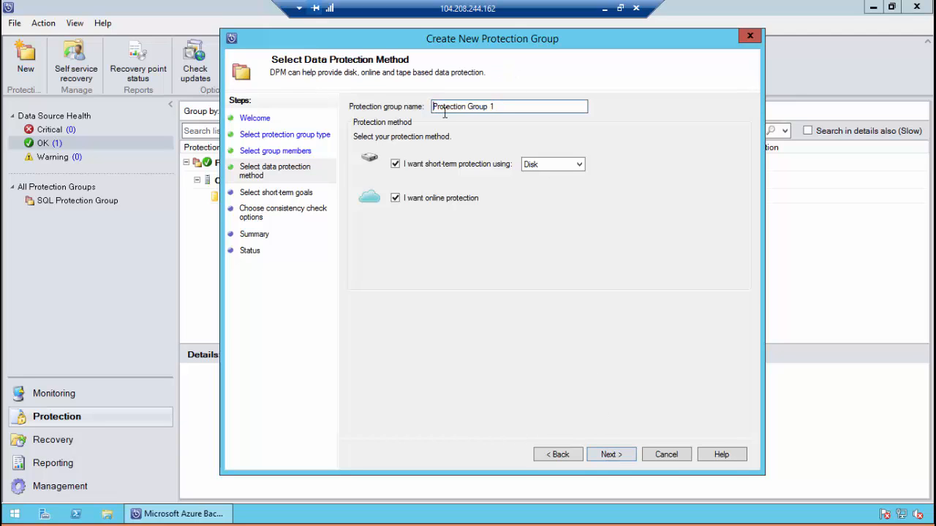
type("Folder")
left_click(634, 457)
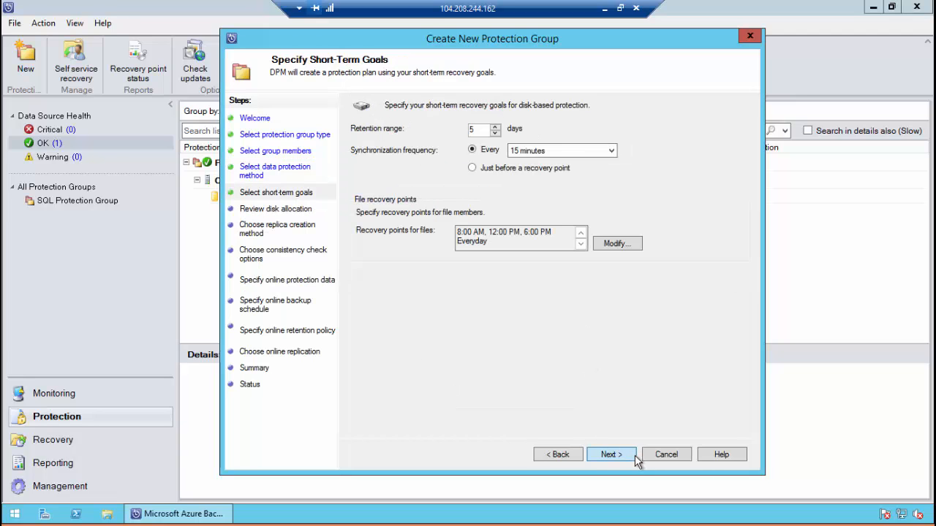
Accept 5-day retention with 15-minute synchronization and the default disk allocation, replica creation and consistency check options
left_click(635, 457)
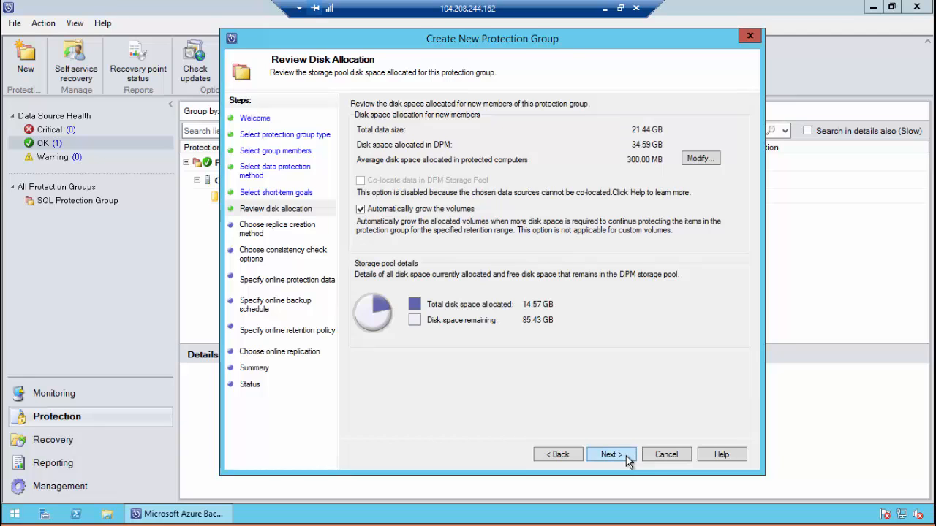
left_click(628, 458)
left_click(611, 455)
left_click(611, 455)
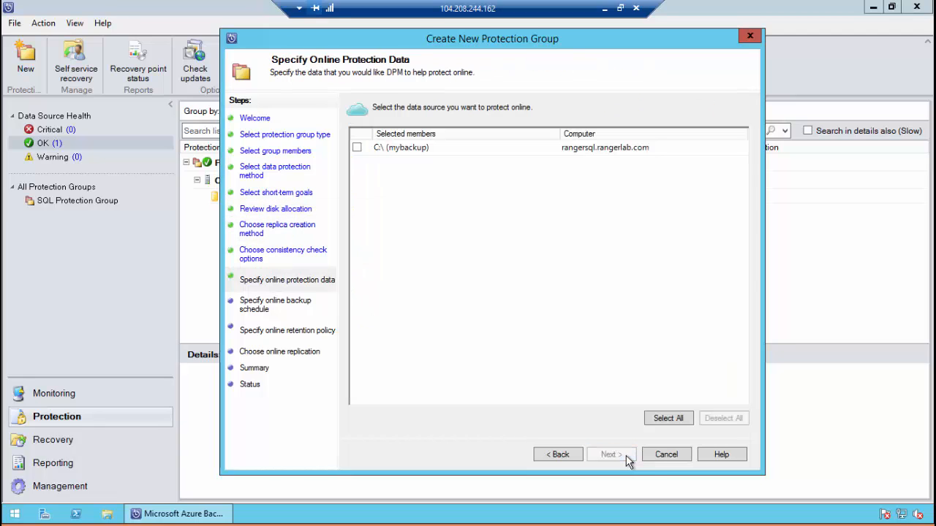
Select C:\ (mybackup) for online protection and accept the daily 9:00 PM online backup schedule
left_click(357, 147)
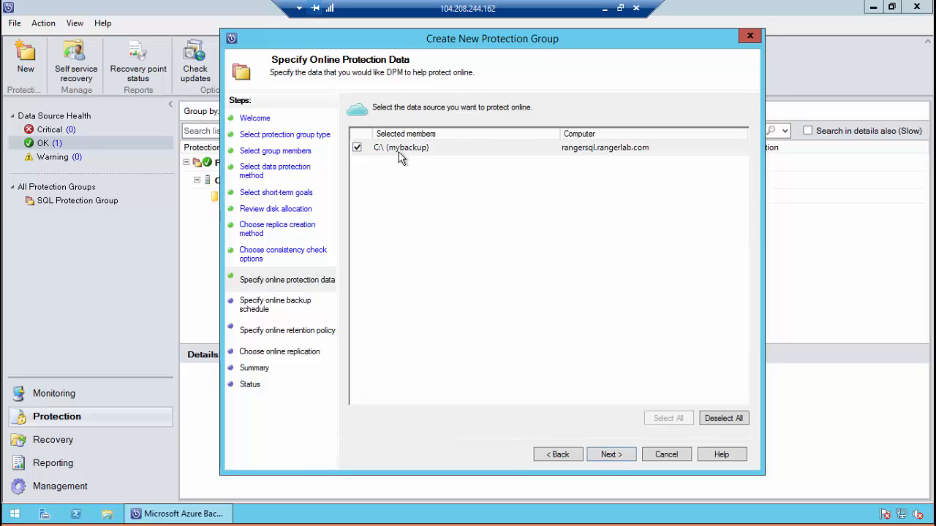
left_click(611, 455)
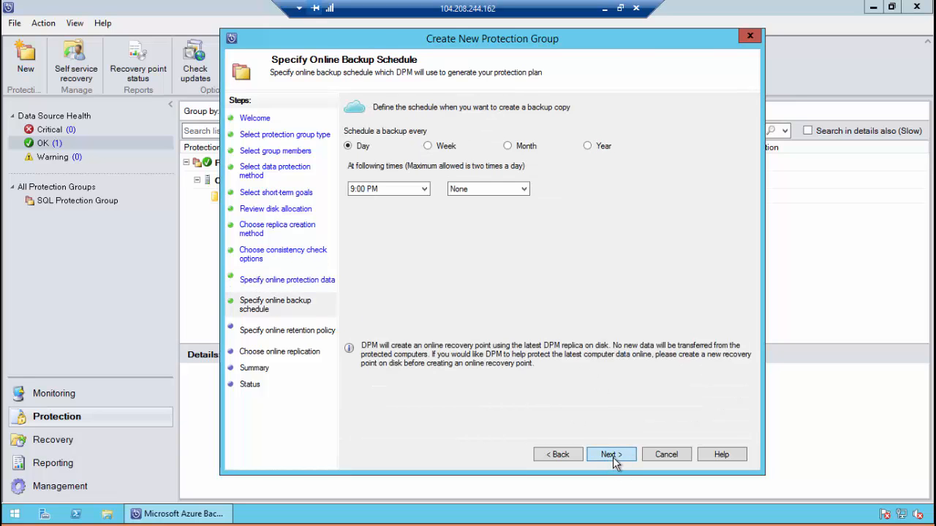
left_click(611, 455)
Accept the default online retention policy and replication method, create the protection group, and close the wizard
left_click(611, 455)
left_click(611, 455)
left_click(612, 455)
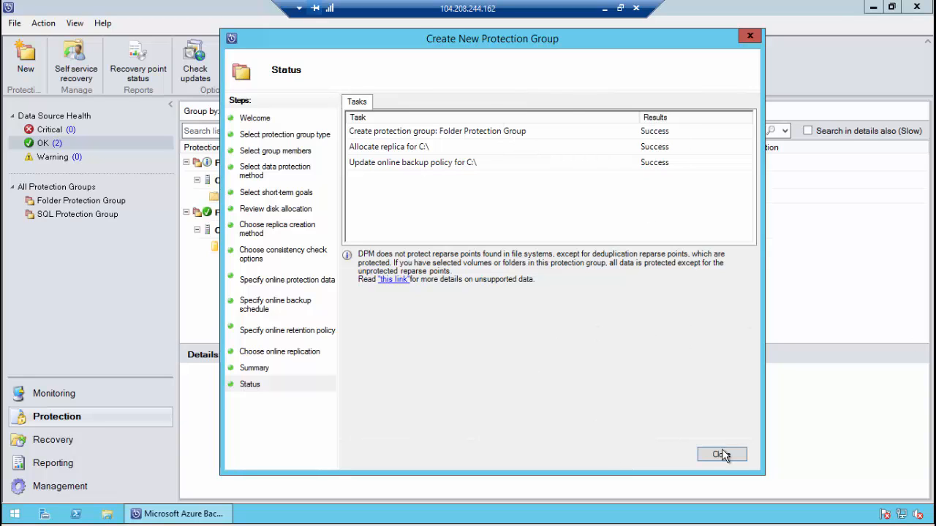
left_click(718, 456)
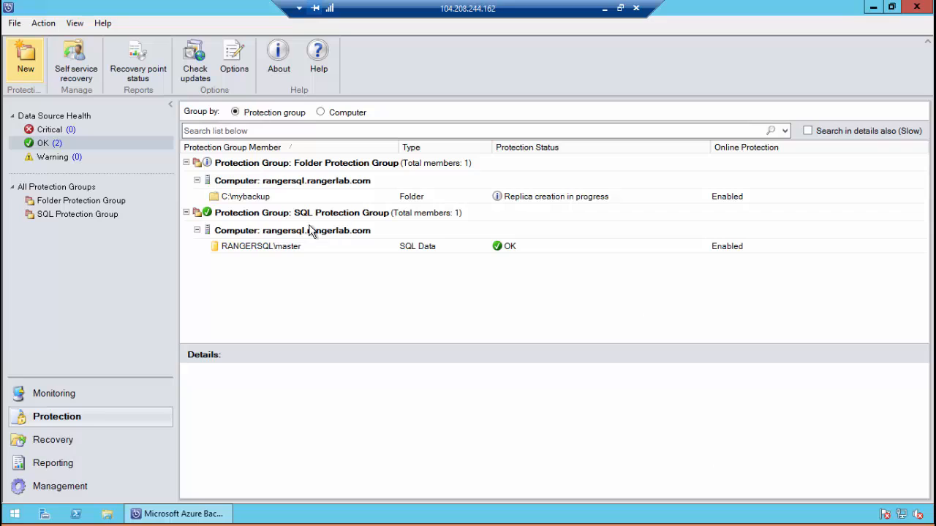
Review the protection details of C:\mybackup in Folder Protection Group and the actions available for this member
left_click(263, 197)
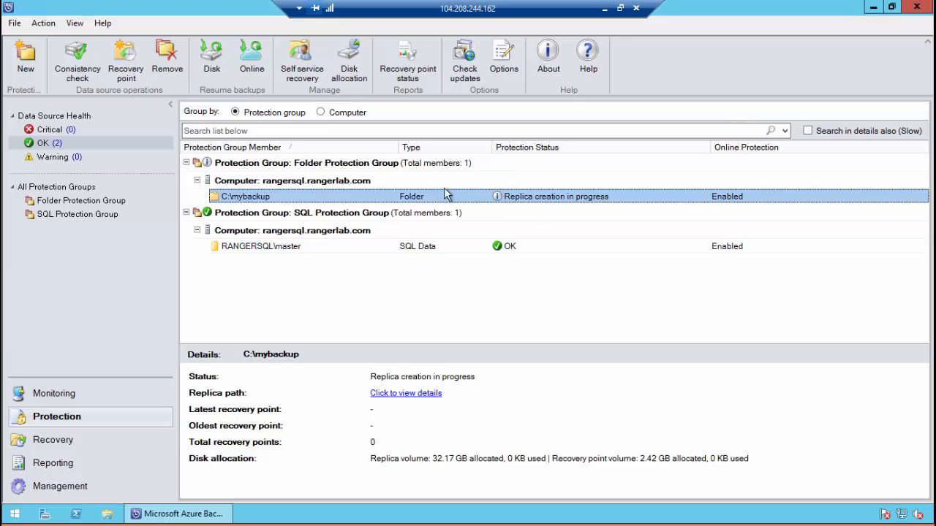
right_click(277, 203)
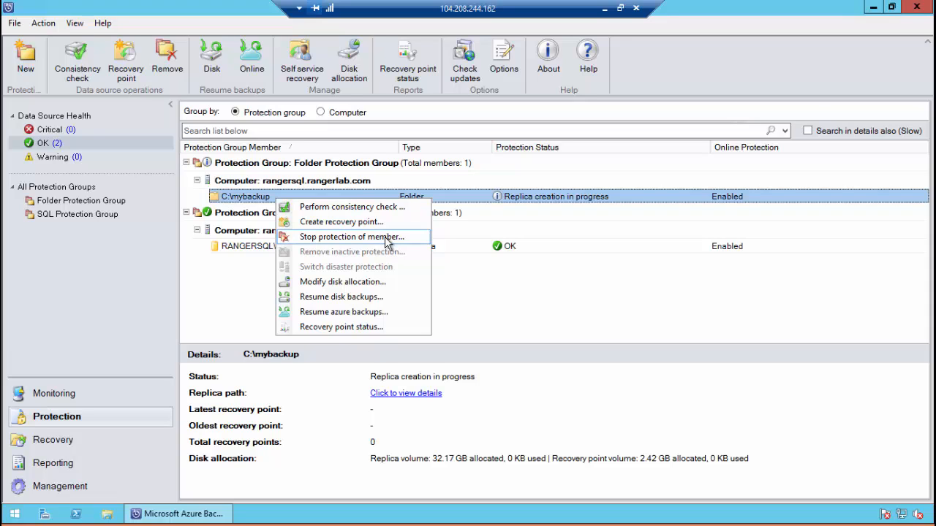
left_click(672, 296)
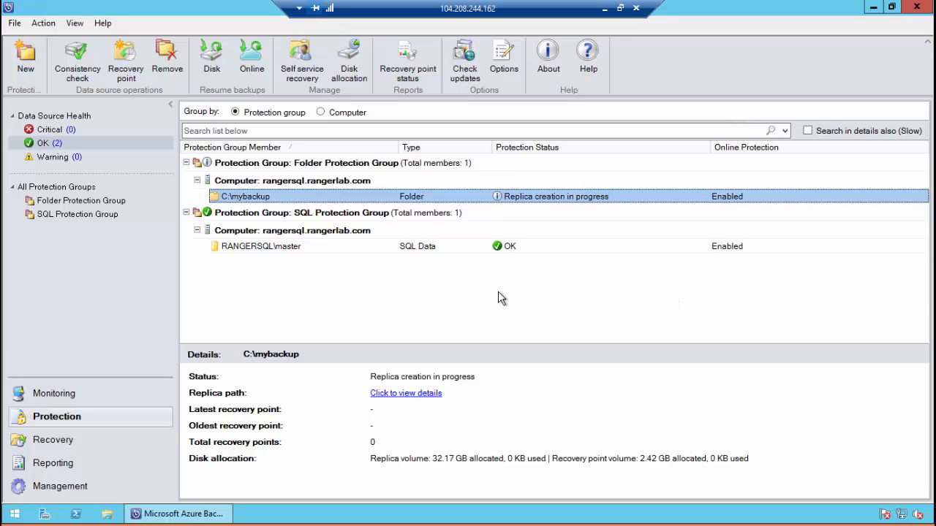
Browse the recovery data of RANGERSQL's protected SQL instances and check the recovery points for the master database
left_click(57, 439)
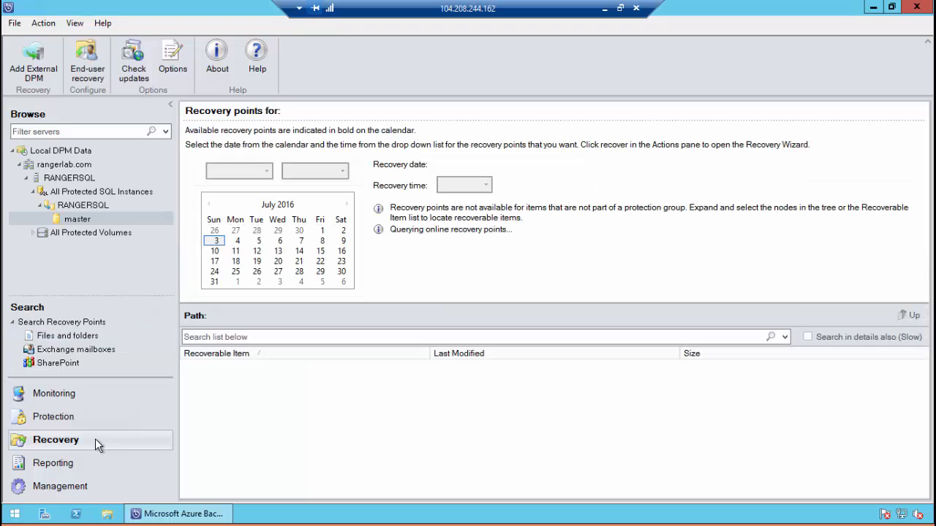
left_click(13, 153)
left_click(20, 166)
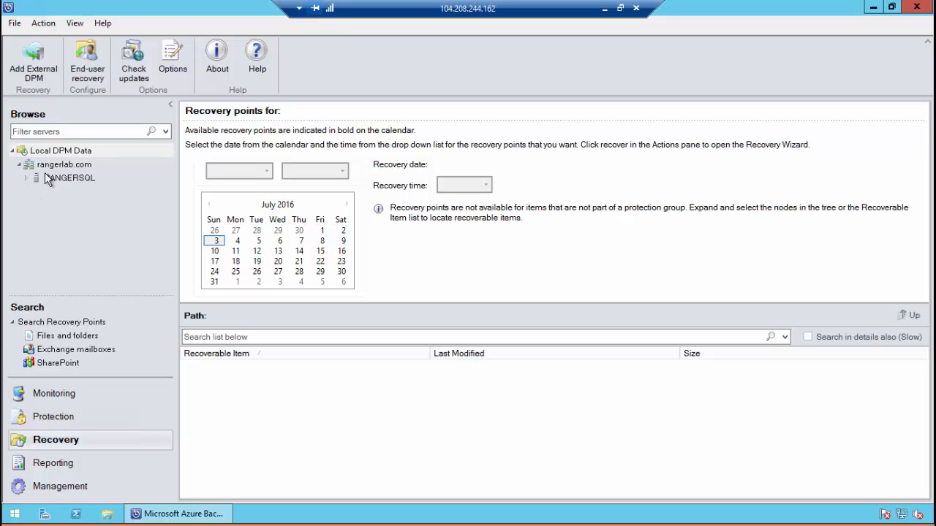
left_click(69, 179)
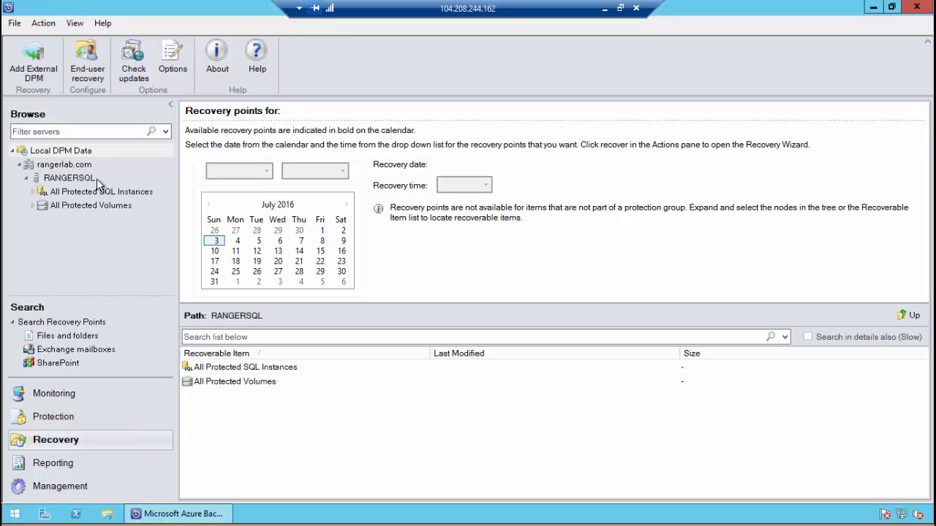
left_click(33, 192)
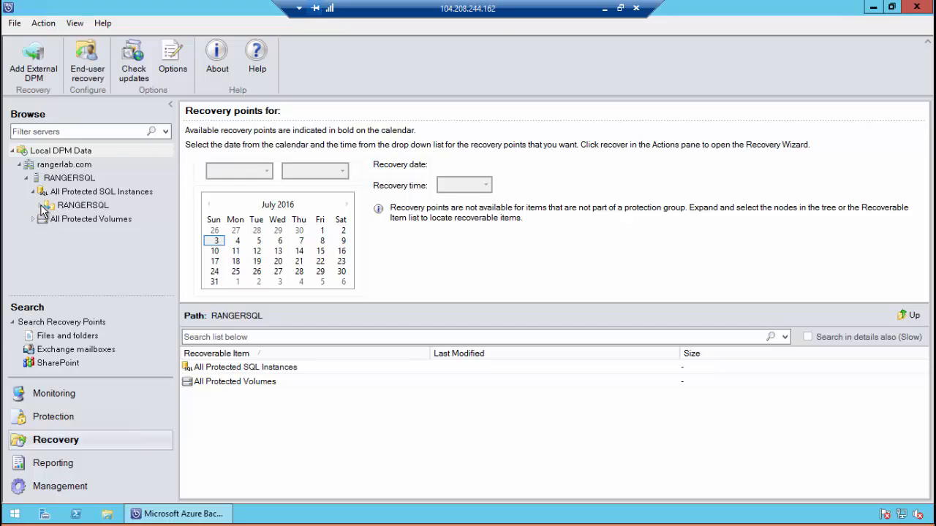
left_click(41, 206)
left_click(98, 222)
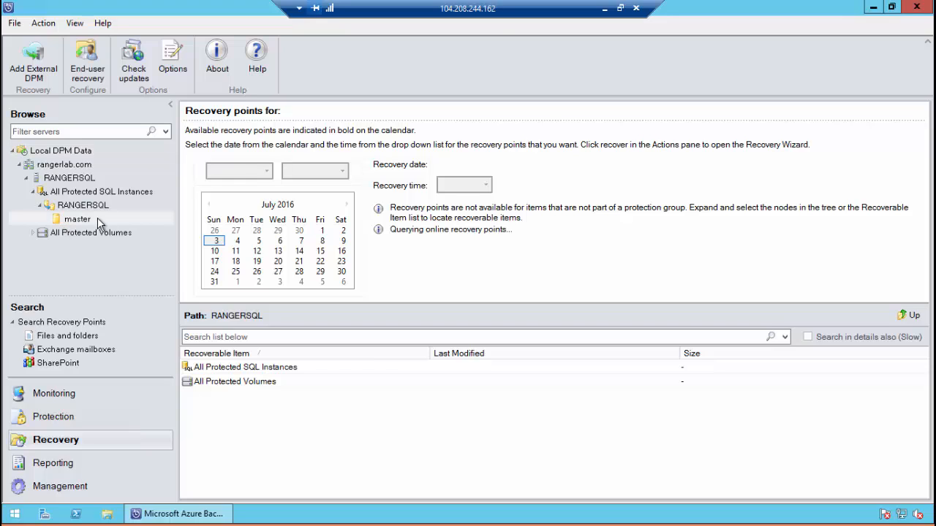
Browse RANGERSQL's protected volumes and open the mybackup folder in the July 3, 2016 4:21 PM recovery point for C:\
left_click(13, 151)
left_click(19, 165)
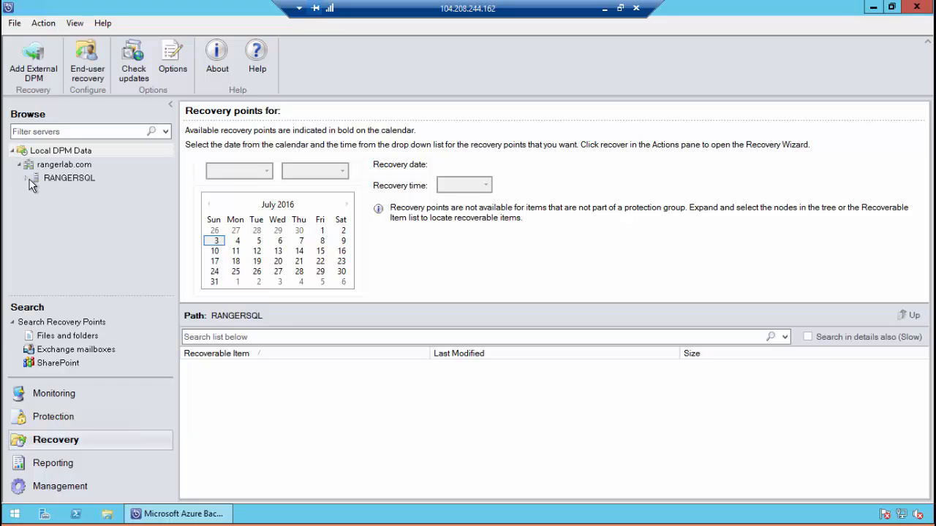
left_click(29, 178)
left_click(34, 207)
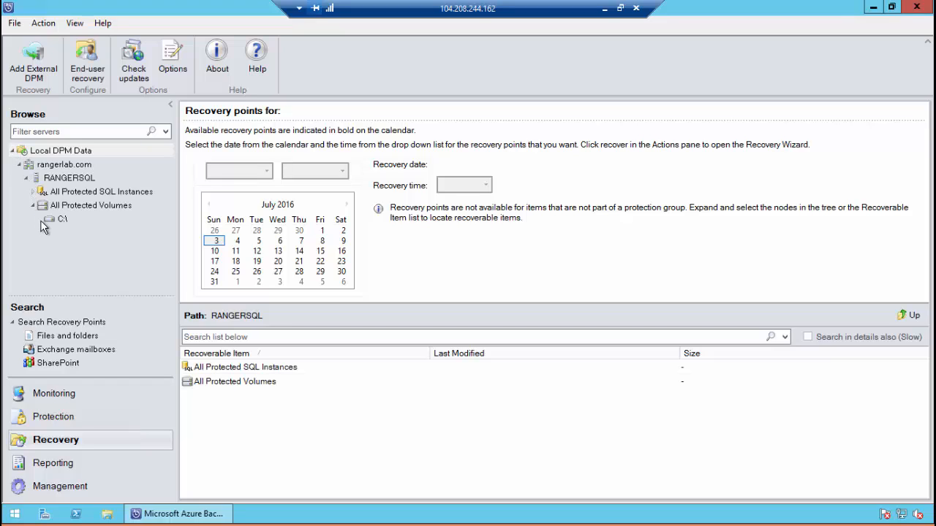
left_click(57, 220)
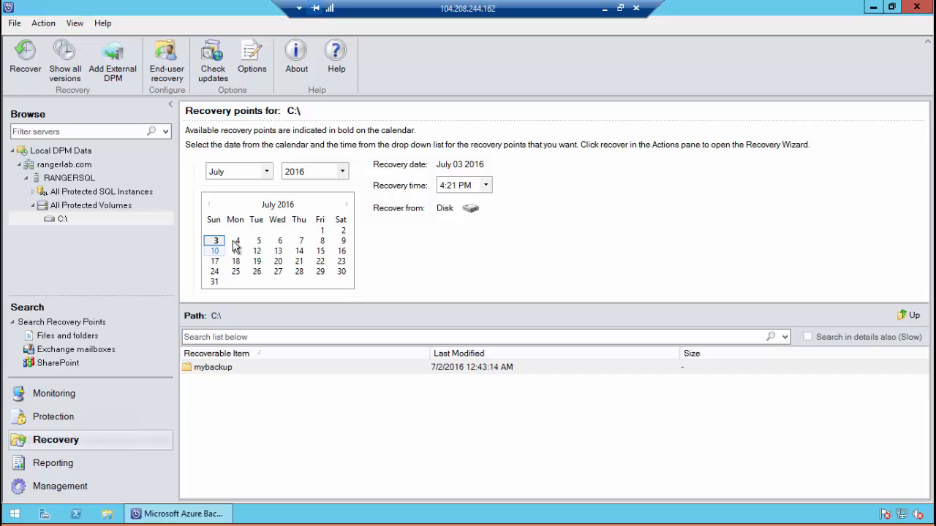
left_click(392, 365)
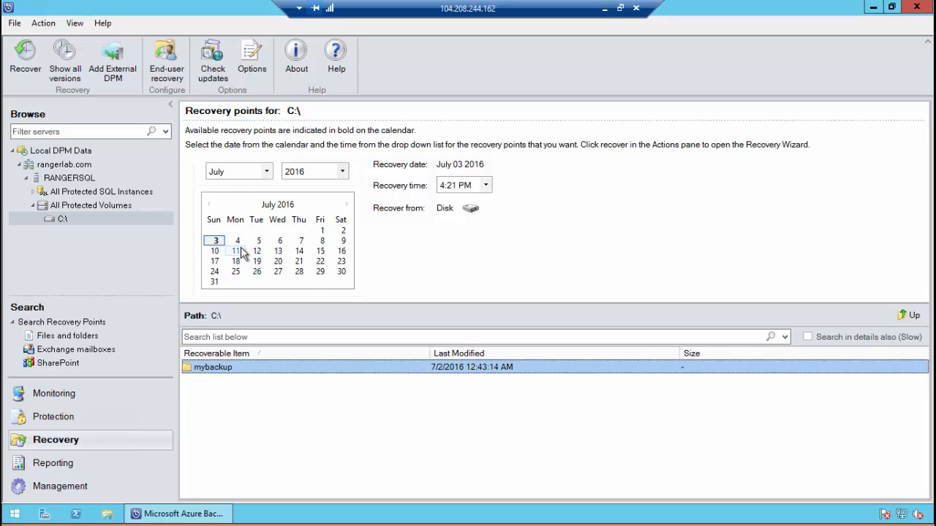
double_click(231, 364)
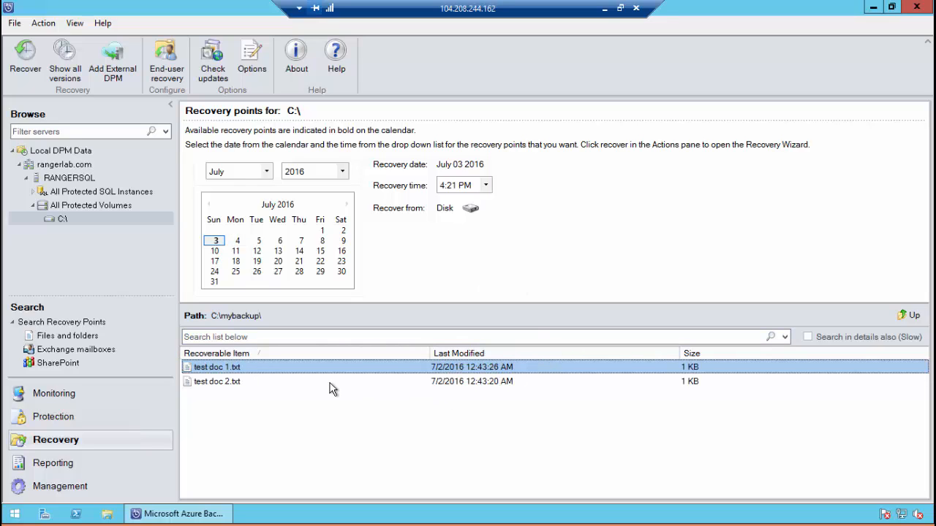
Check the recovery actions for test doc 2.txt and the protection status of the protection groups
left_click(223, 382)
left_click(239, 368)
left_click(289, 377)
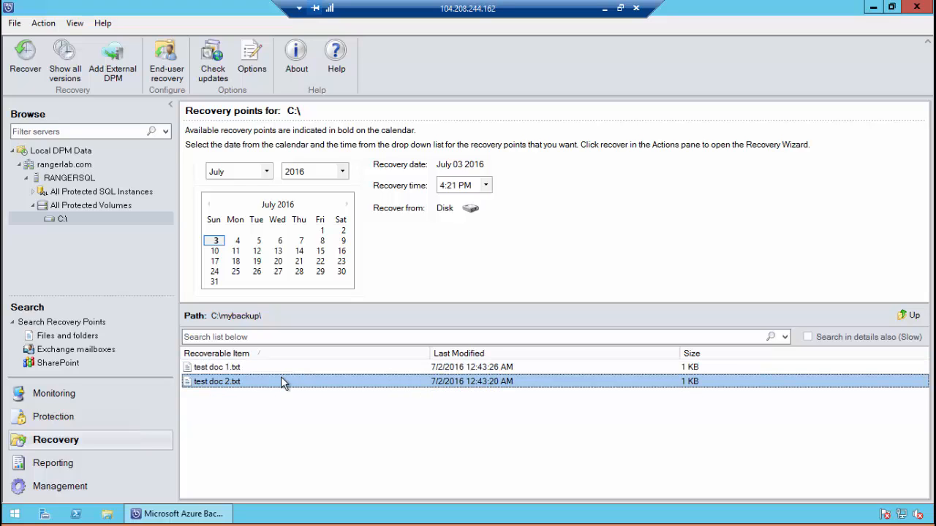
right_click(281, 377)
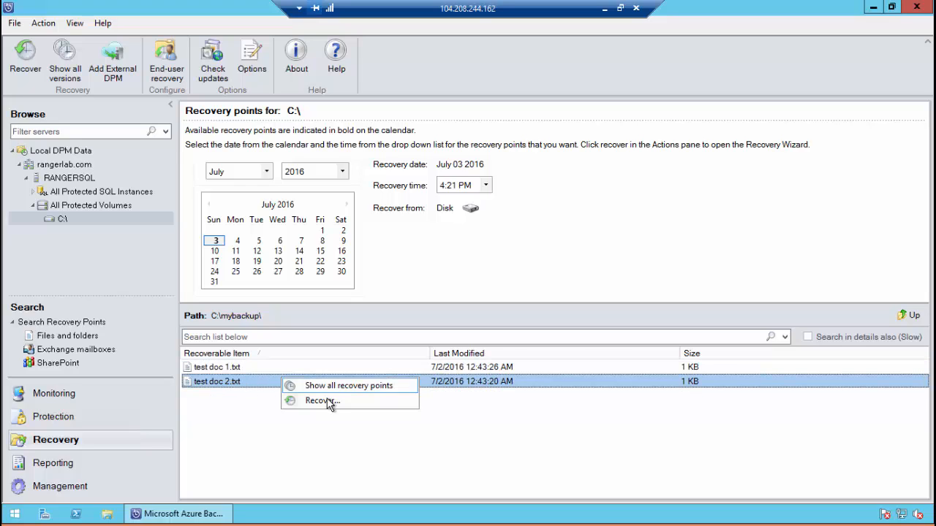
left_click(75, 417)
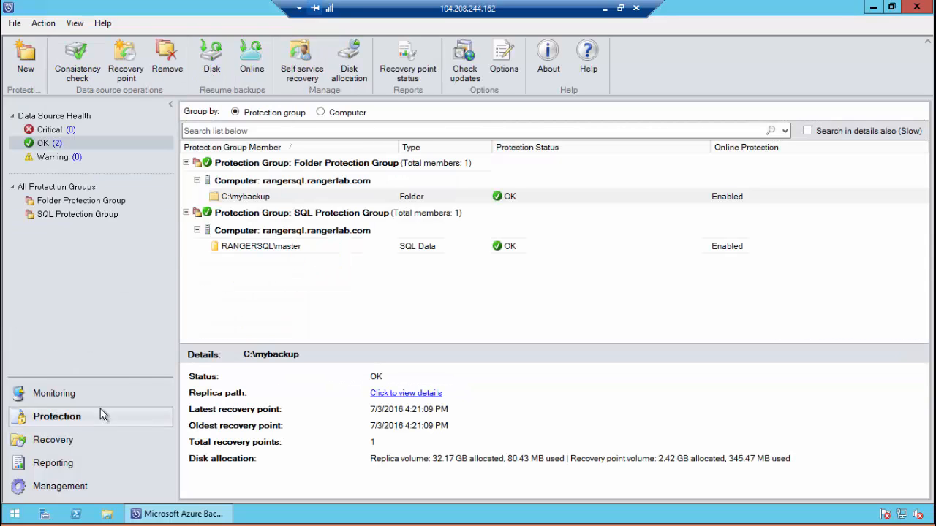
left_click(604, 8)
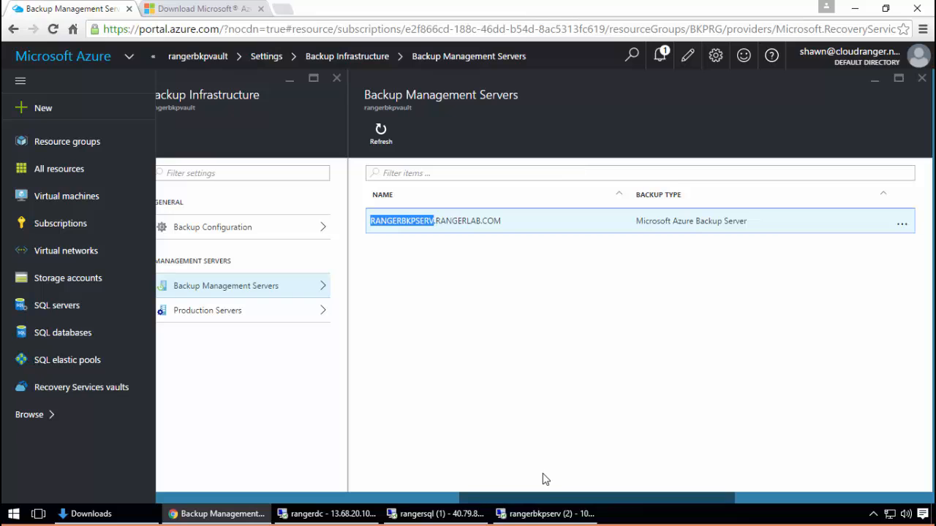
left_click(530, 514)
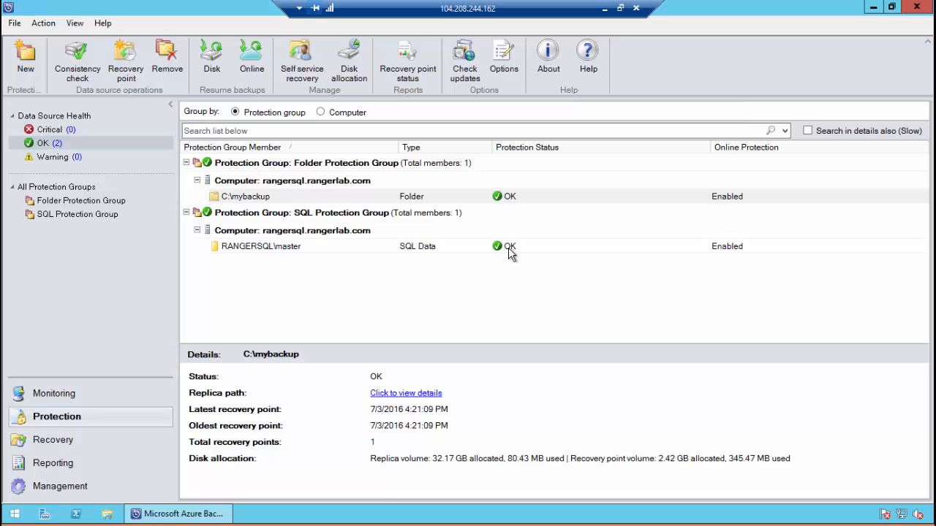
Switch to the rangersql remote session and delete test doc 2 from C:\mybackup
left_click(605, 8)
left_click(439, 514)
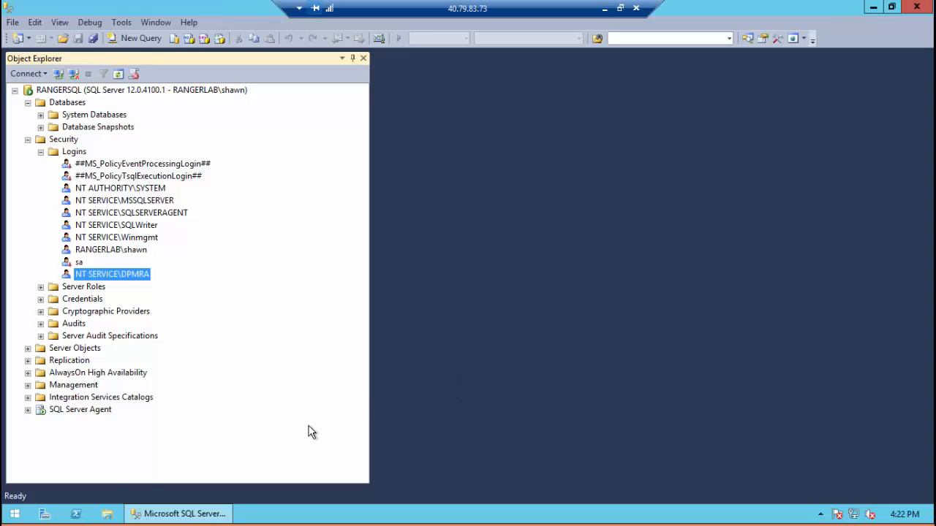
left_click(107, 514)
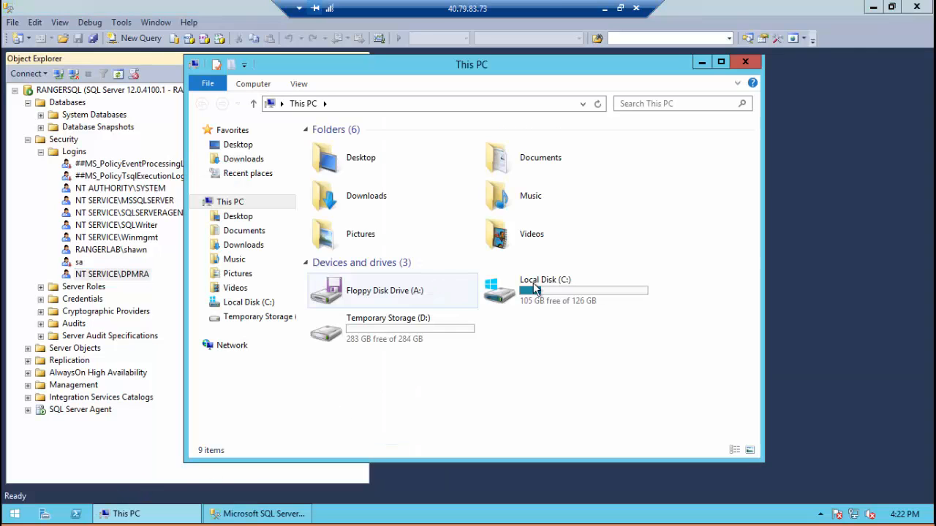
double_click(538, 290)
double_click(332, 146)
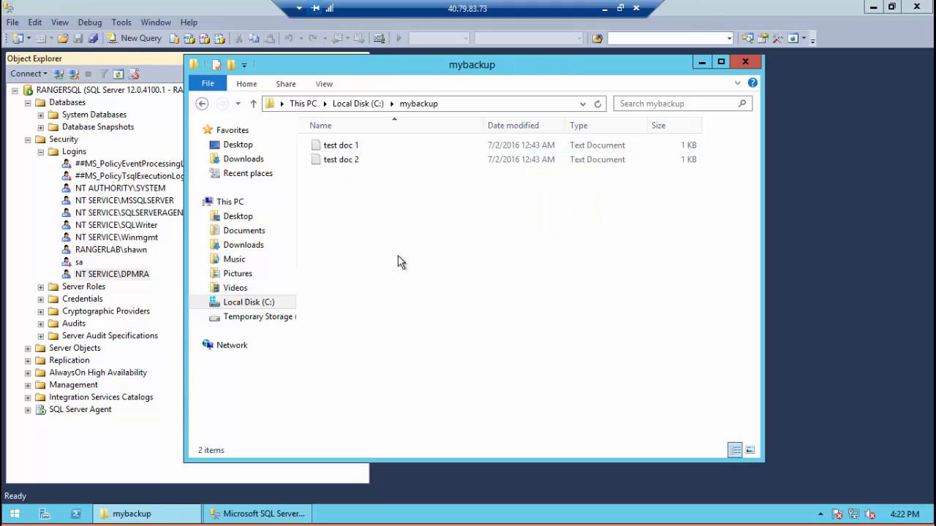
right_click(364, 160)
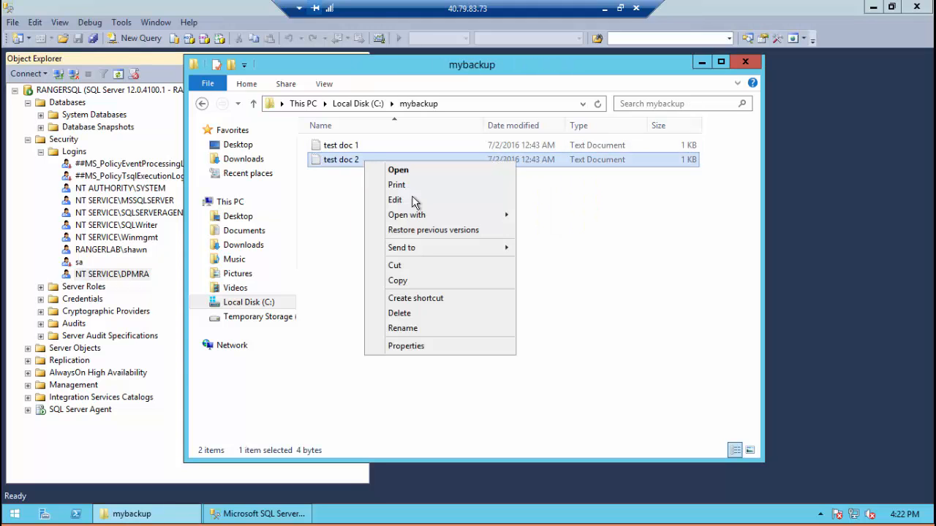
left_click(395, 313)
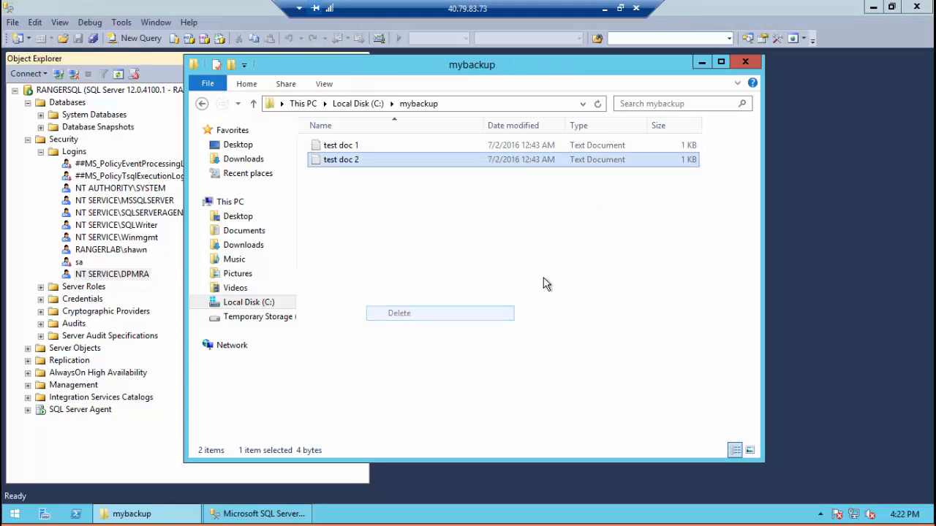
Return to the rangerbkpserv session and open mybackup among the recoverable items of RANGERSQL's protected C:\ volume
left_click(604, 9)
left_click(536, 516)
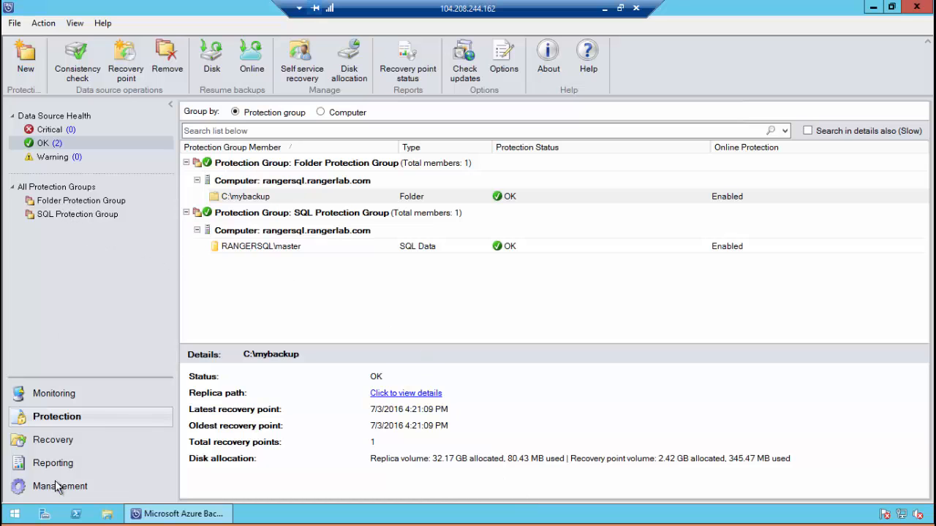
left_click(50, 440)
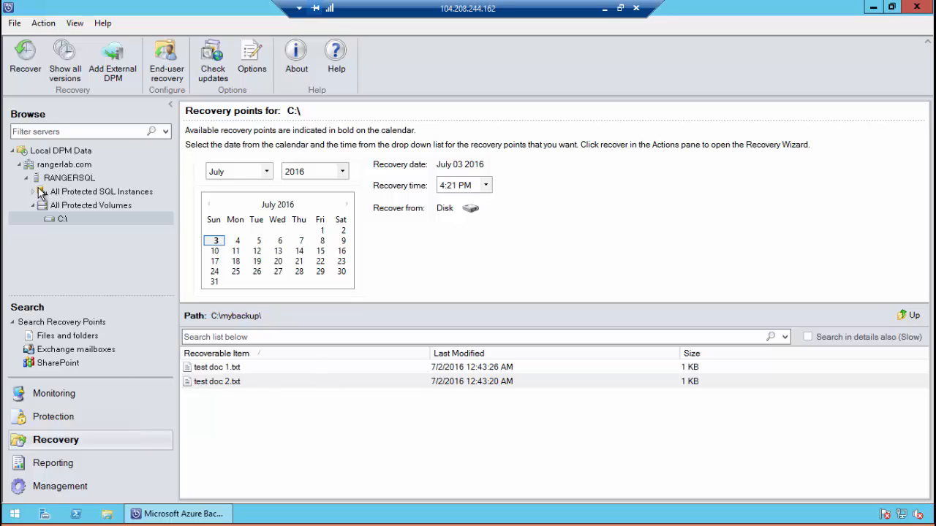
left_click(20, 165)
left_click(16, 152)
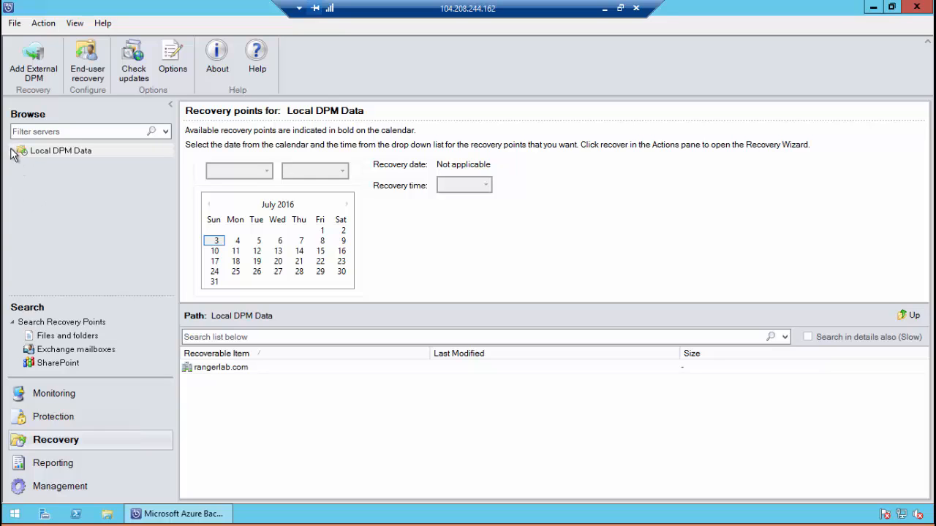
left_click(13, 151)
left_click(19, 165)
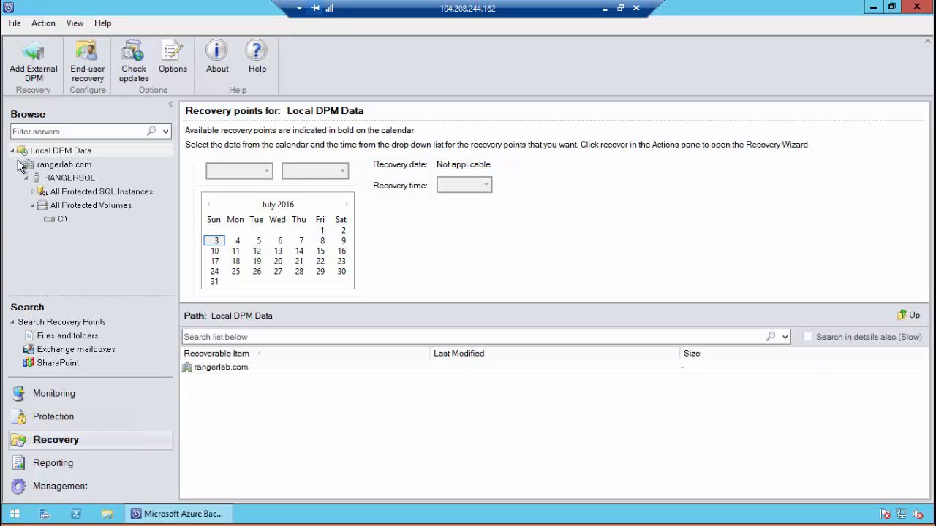
left_click(56, 220)
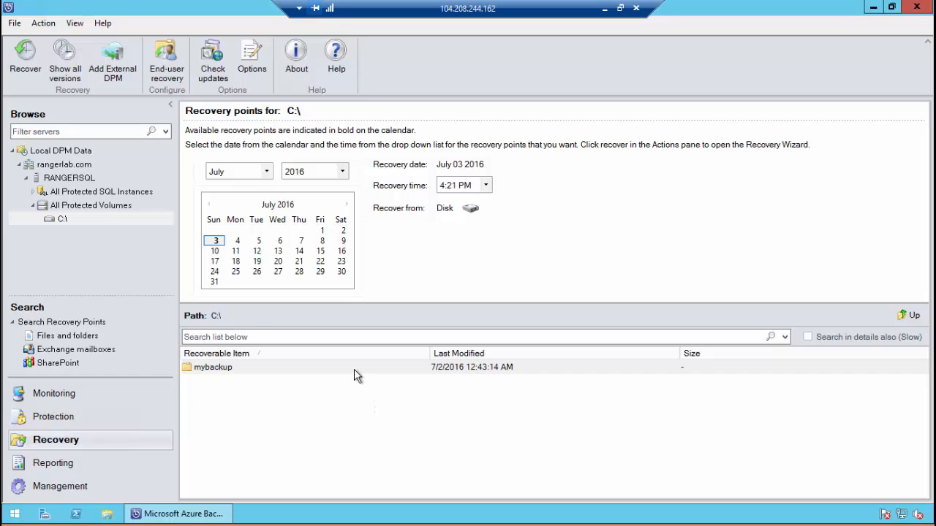
double_click(355, 368)
Start the recovery of test doc 2.txt from the disk recovery point
left_click(298, 382)
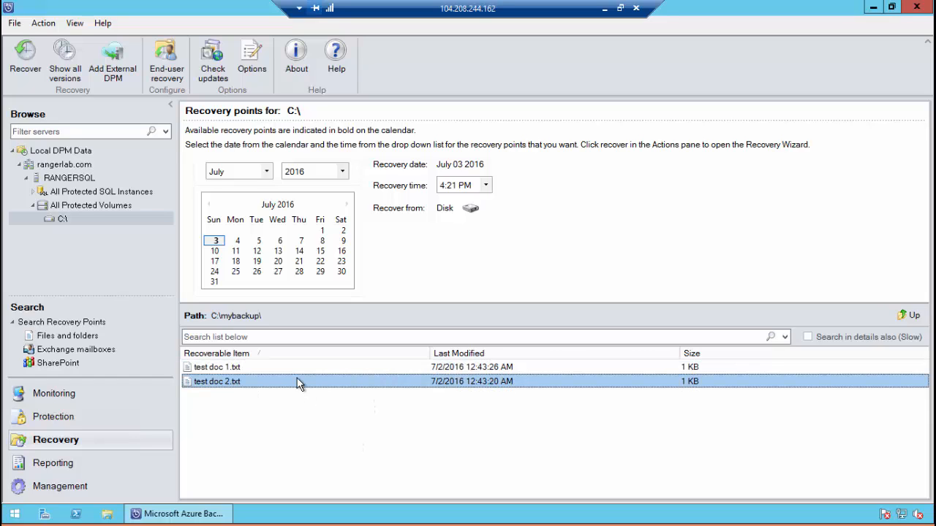
right_click(298, 382)
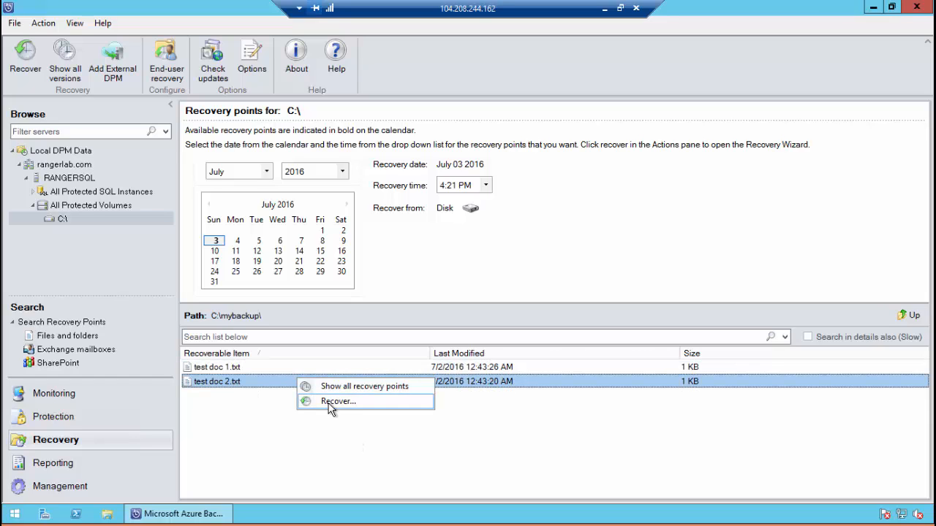
left_click(327, 409)
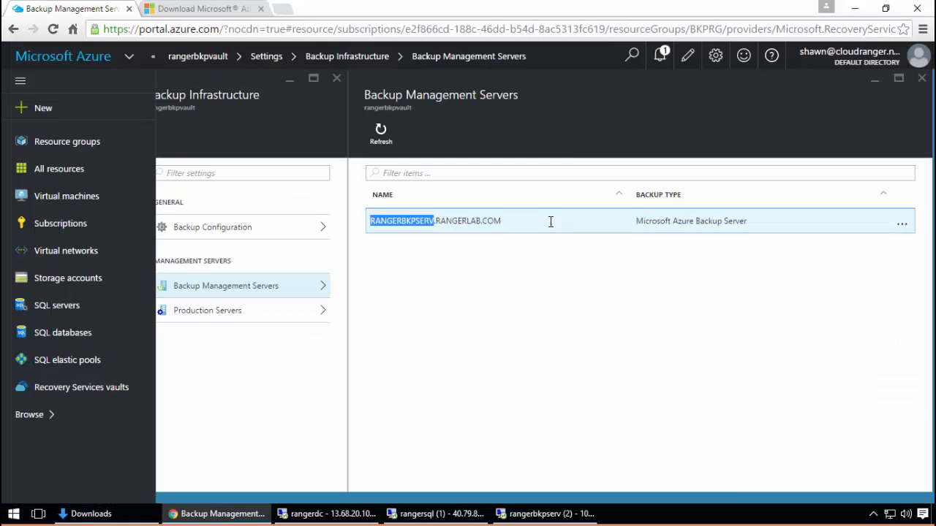
Check the contents of C:\mybackup in the rangersql session and return to the Recovery Wizard on rangerbkpserv
left_click(605, 9)
left_click(461, 514)
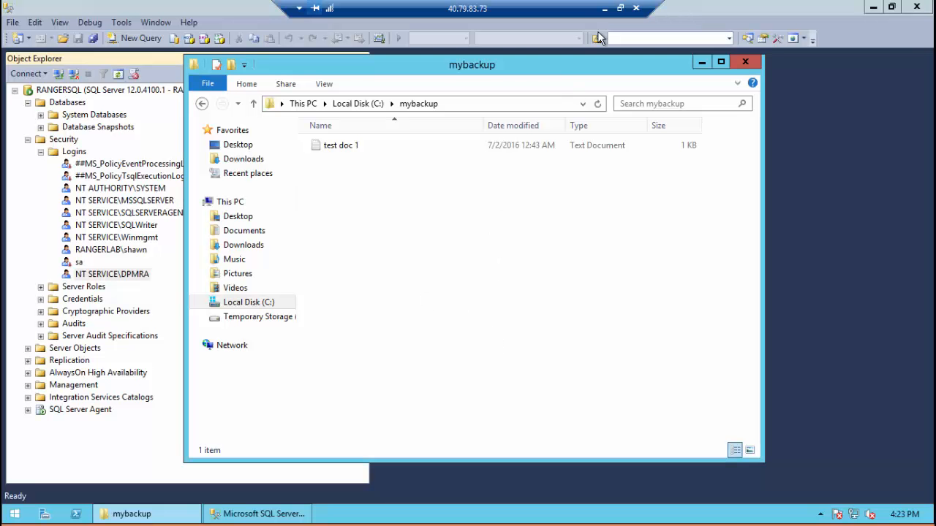
left_click(604, 9)
left_click(529, 516)
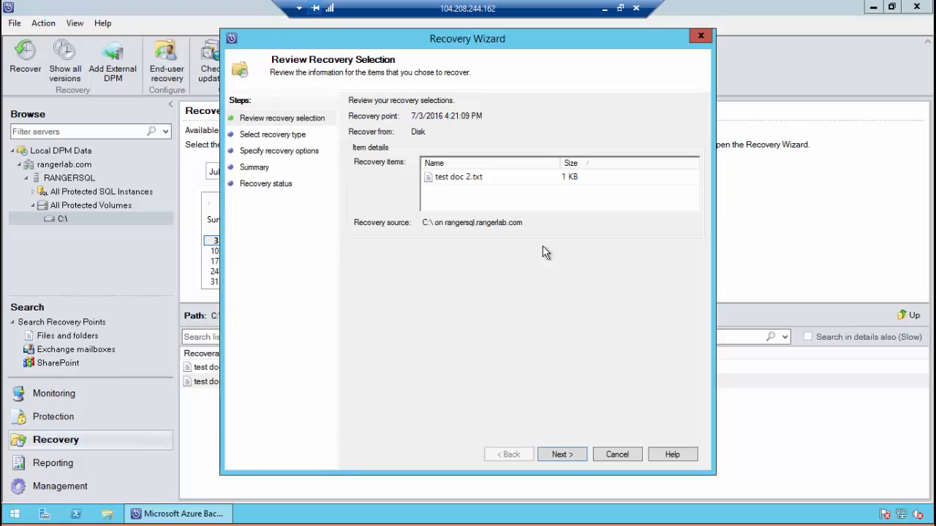
Recover test doc 2.txt to its original location with Overwrite for existing versions and the destination computer's security settings
left_click(565, 454)
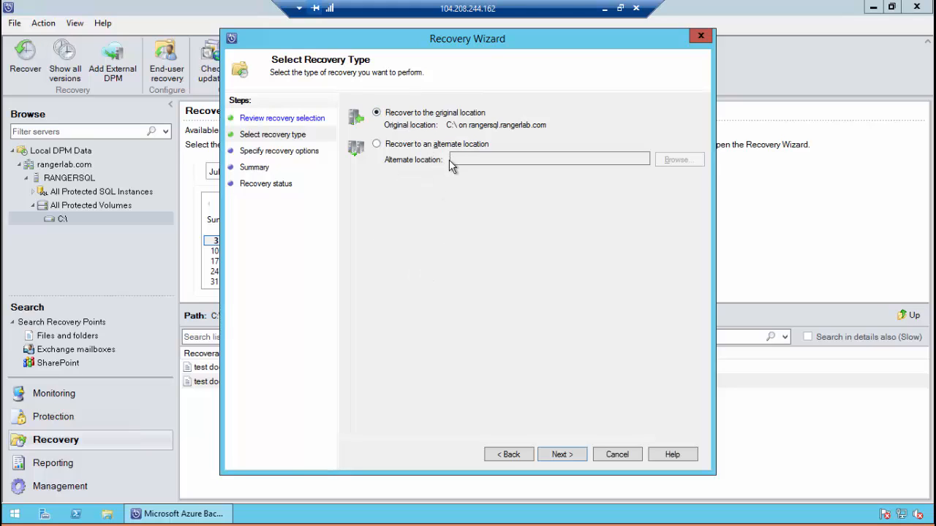
left_click(560, 454)
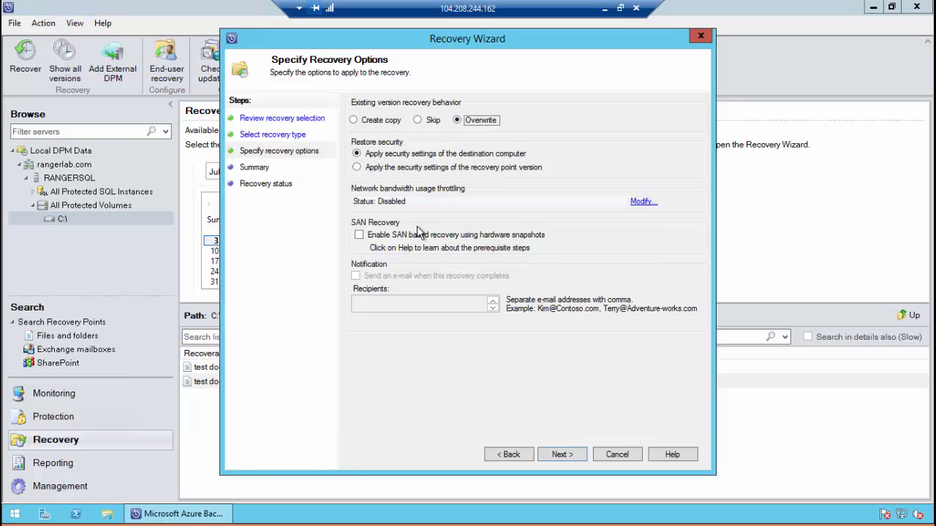
left_click(563, 455)
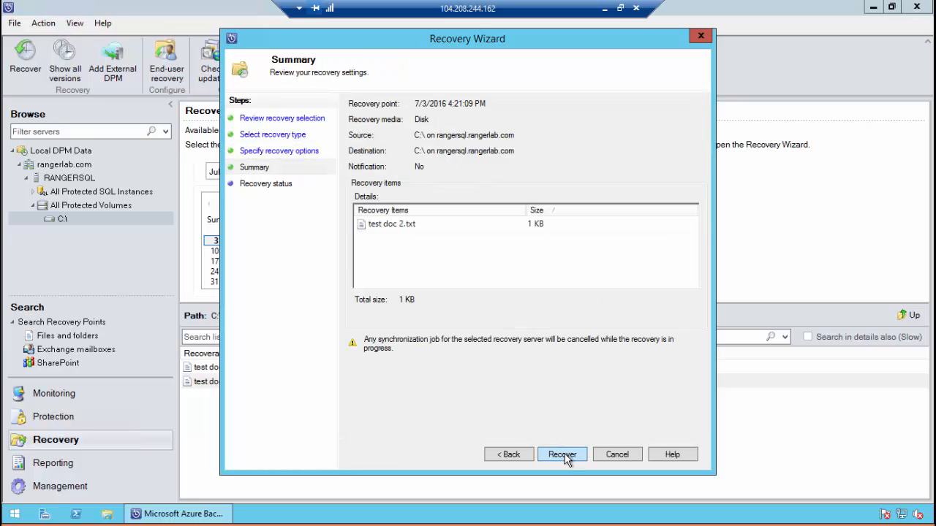
left_click(563, 454)
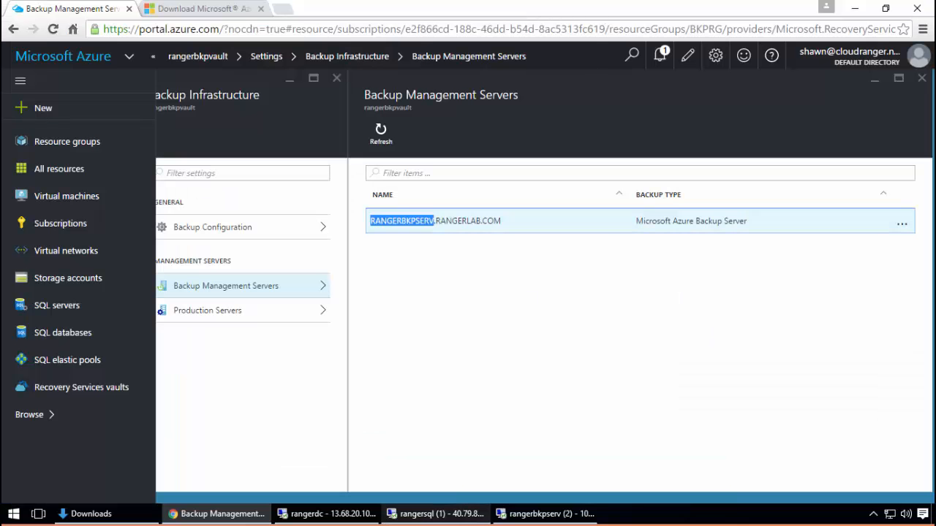
Inspect the restored test doc 2 in C:\mybackup on rangersql, and return to rangerbkpserv to close the Recovery Wizard
left_click(420, 514)
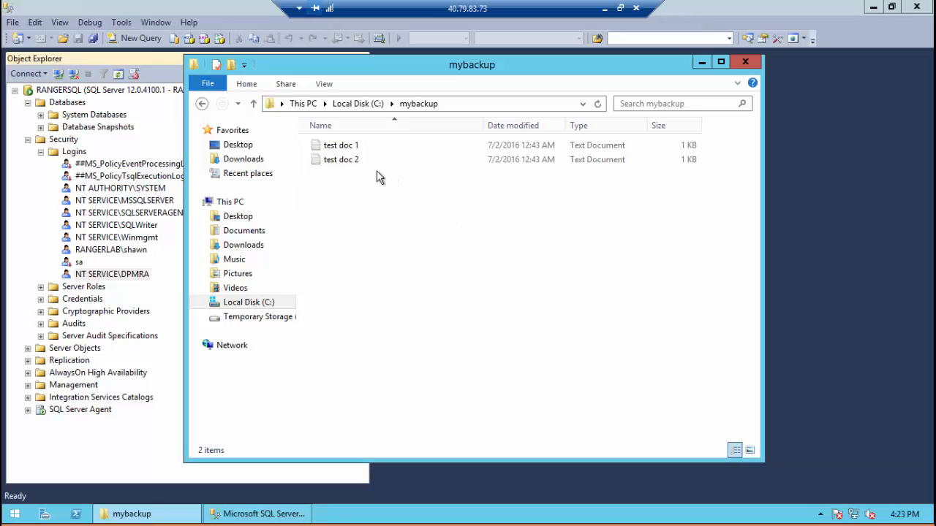
double_click(364, 160)
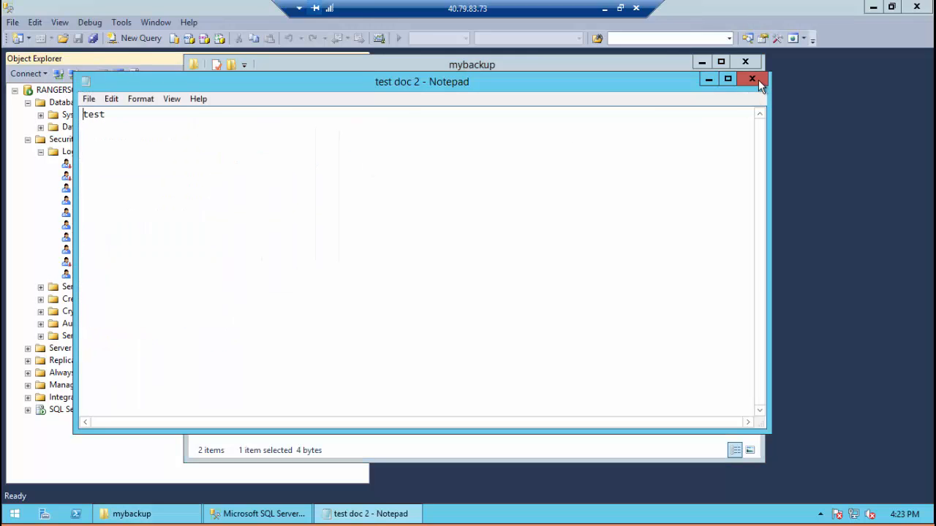
left_click(758, 77)
left_click(604, 8)
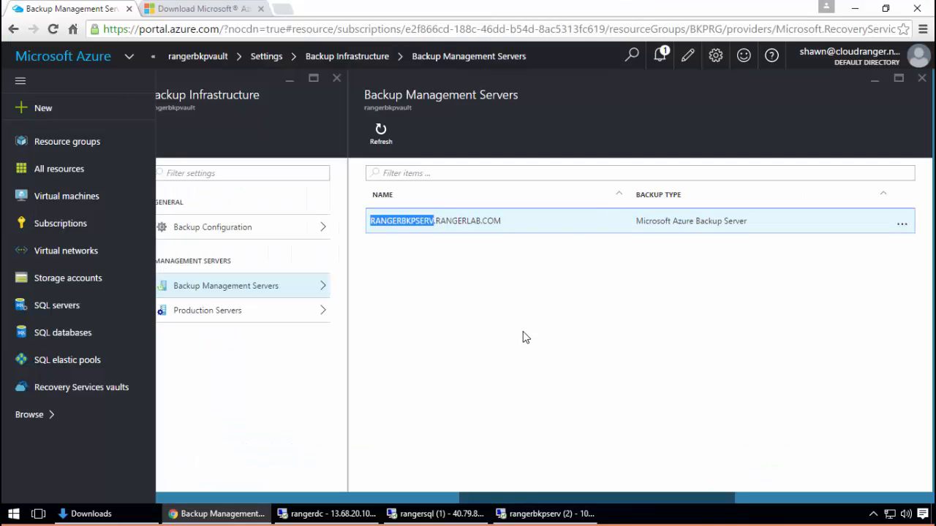
left_click(545, 515)
left_click(679, 456)
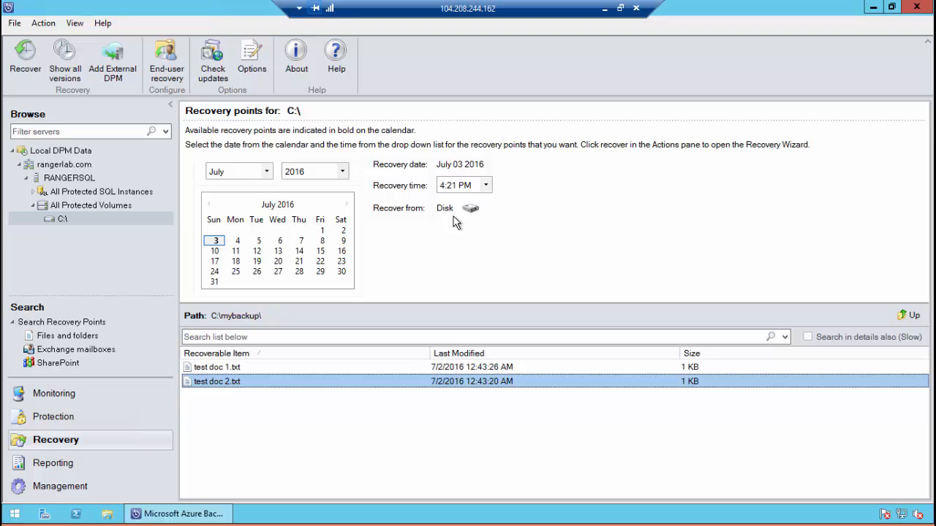
Review the protection agent status of RANGERSQL and the protection details of RANGERSQL\master
left_click(72, 485)
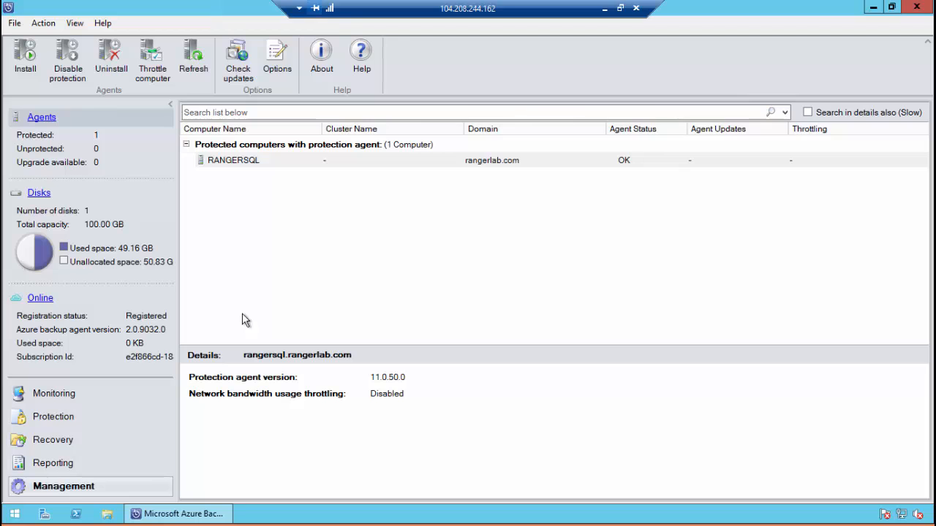
left_click(61, 418)
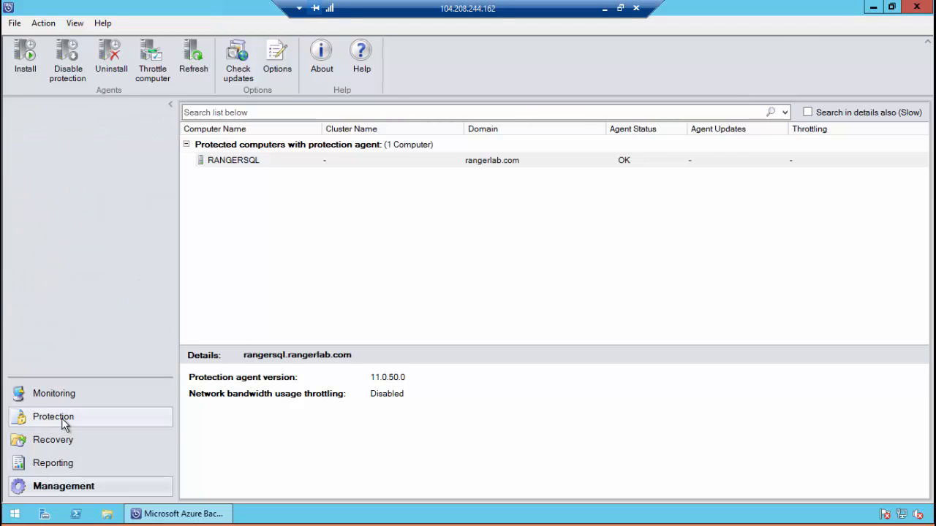
left_click(329, 250)
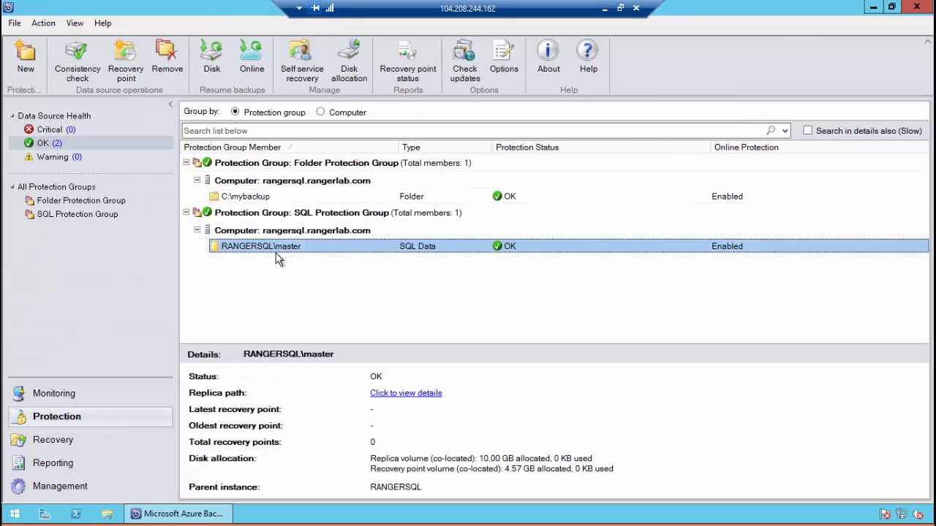
Look up the recovery points of RANGERSQL's master database under the protected SQL instances, and minimize the backup console
left_click(77, 441)
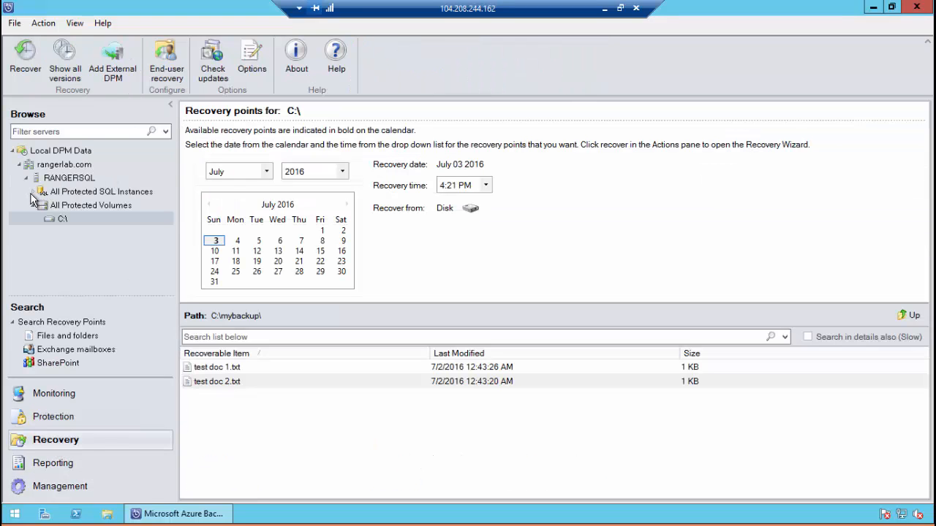
left_click(32, 192)
left_click(40, 206)
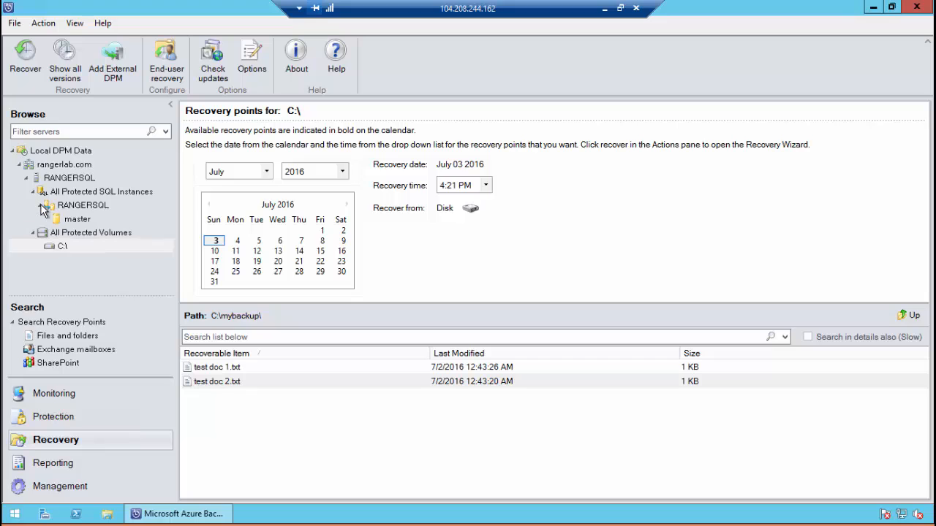
left_click(79, 220)
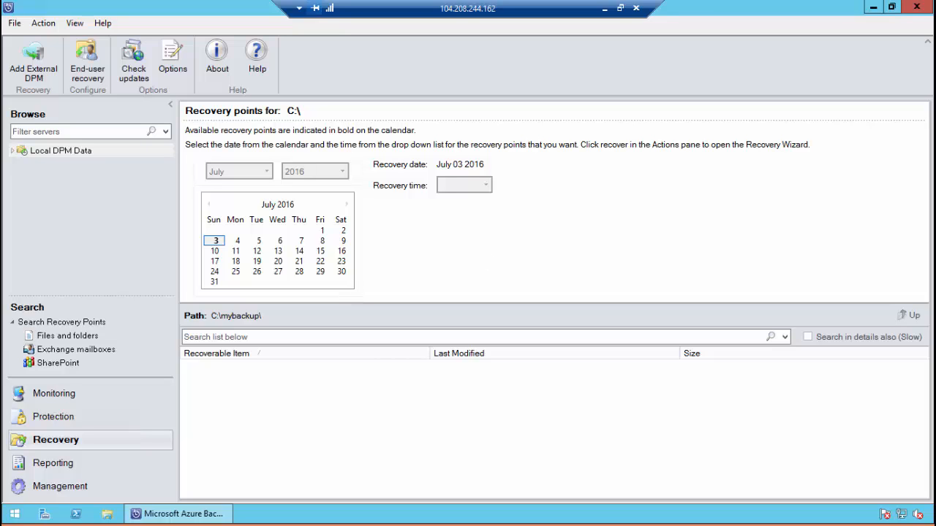
left_click(873, 9)
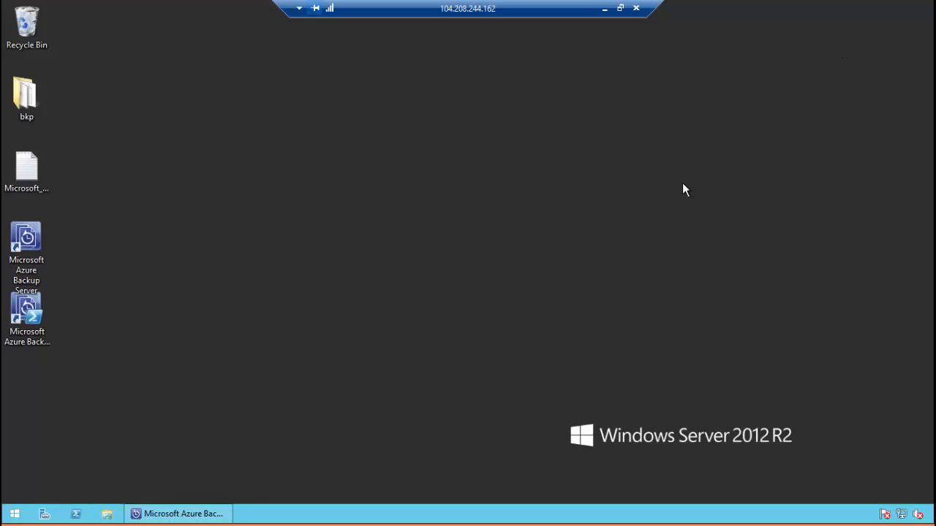